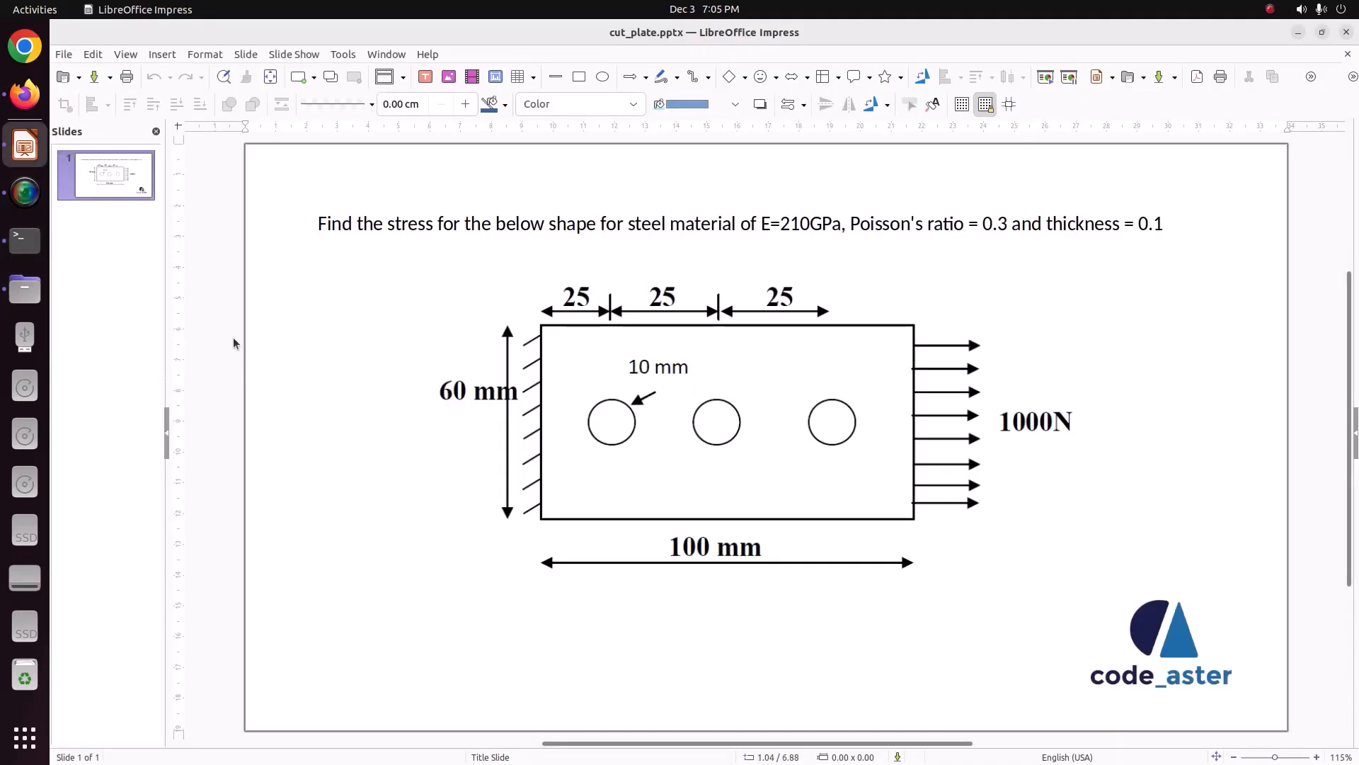
Step: Switch to salome_meca and activate the Geometry module
left_click(20, 253)
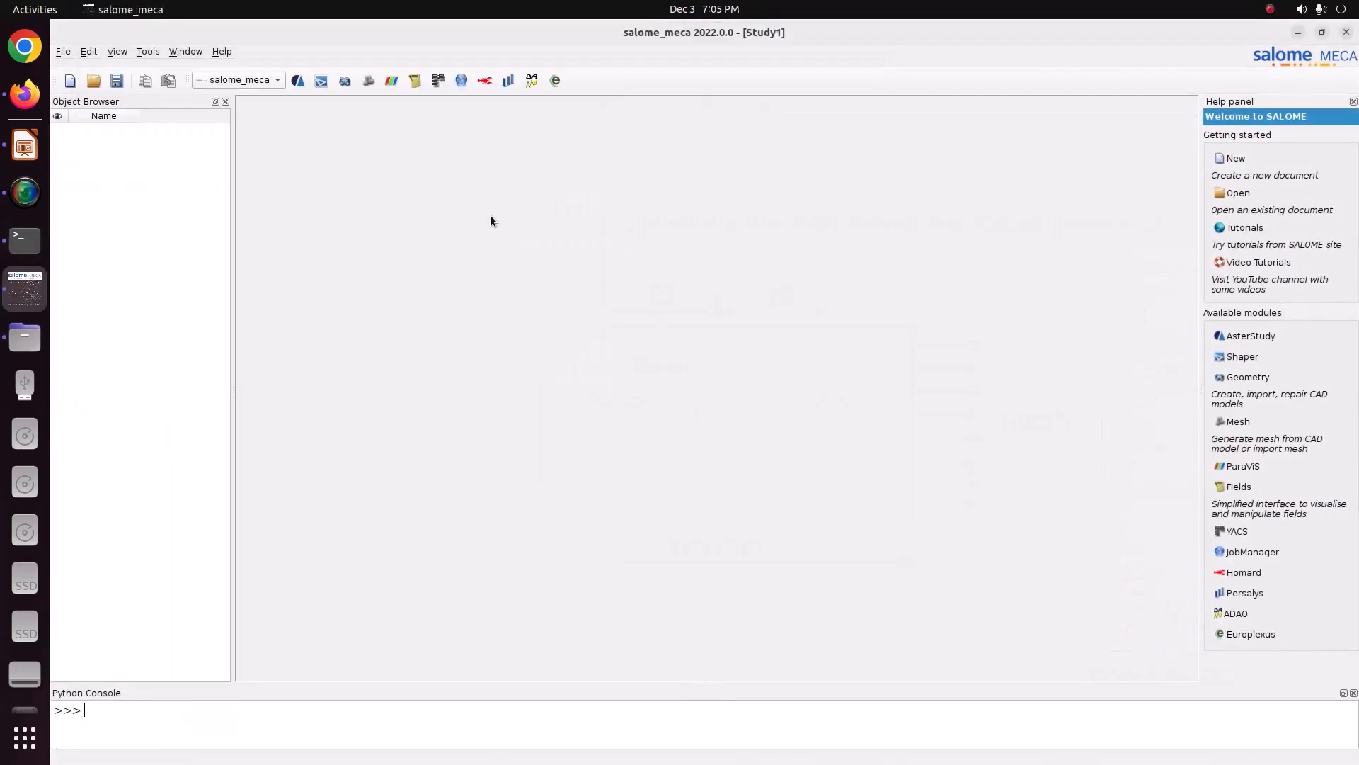
left_click(231, 75)
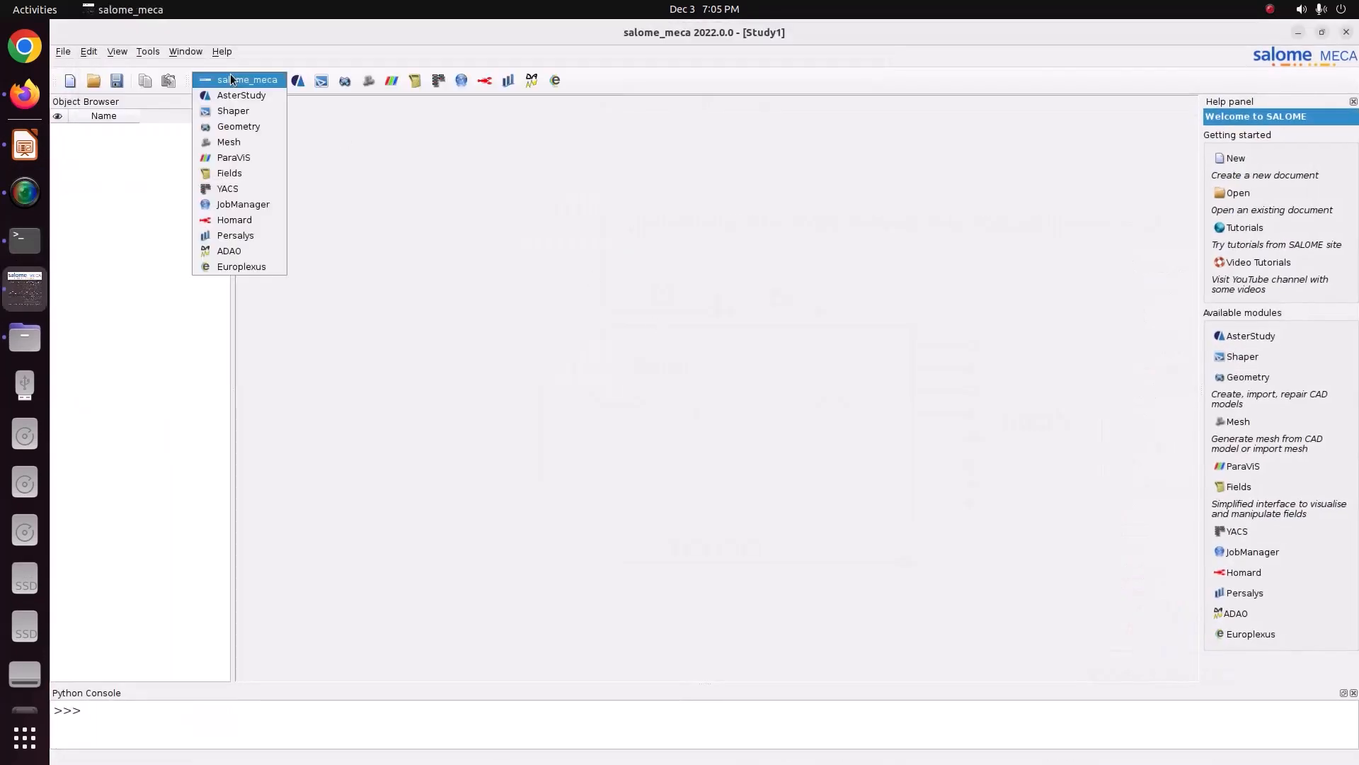
left_click(237, 126)
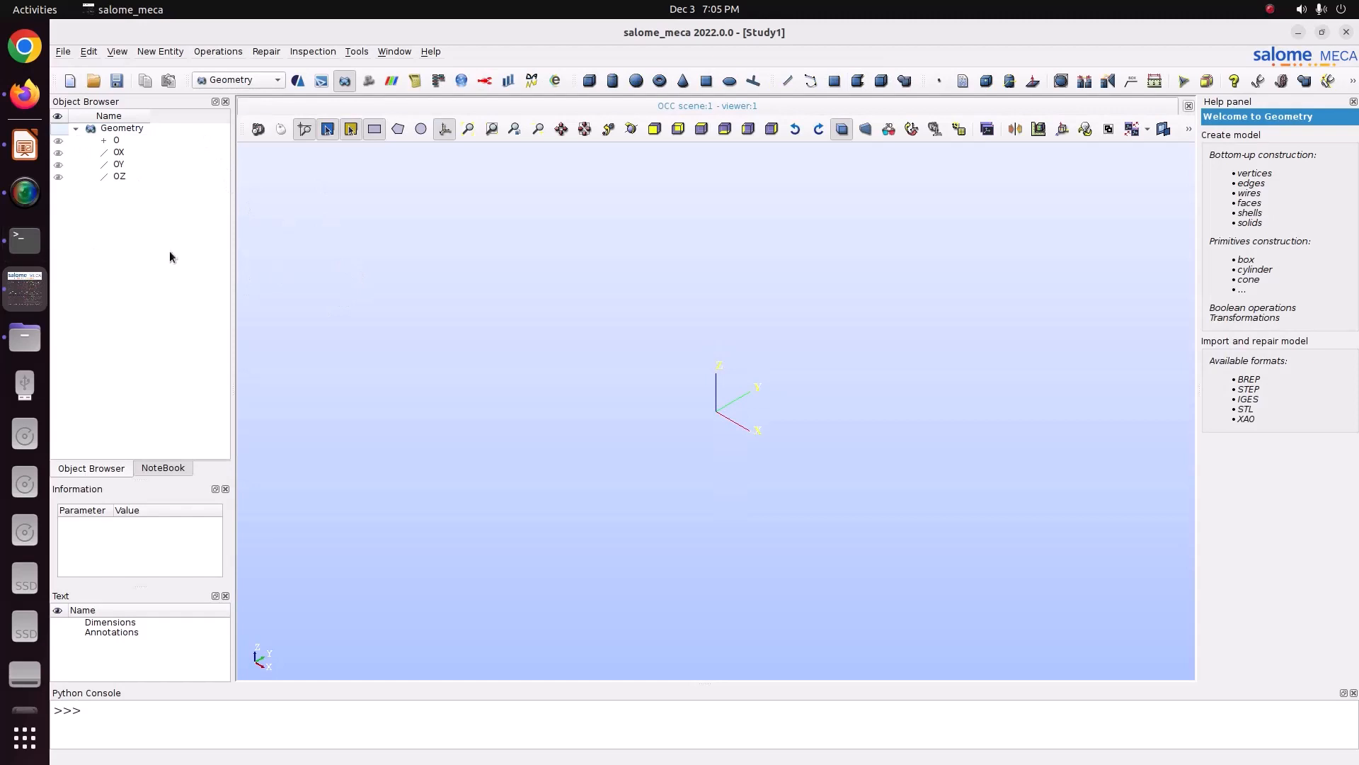
Step: Check the plate drawing, then start a 2D Sketch with its first point at the absolute origin (0, 0)
left_click(25, 145)
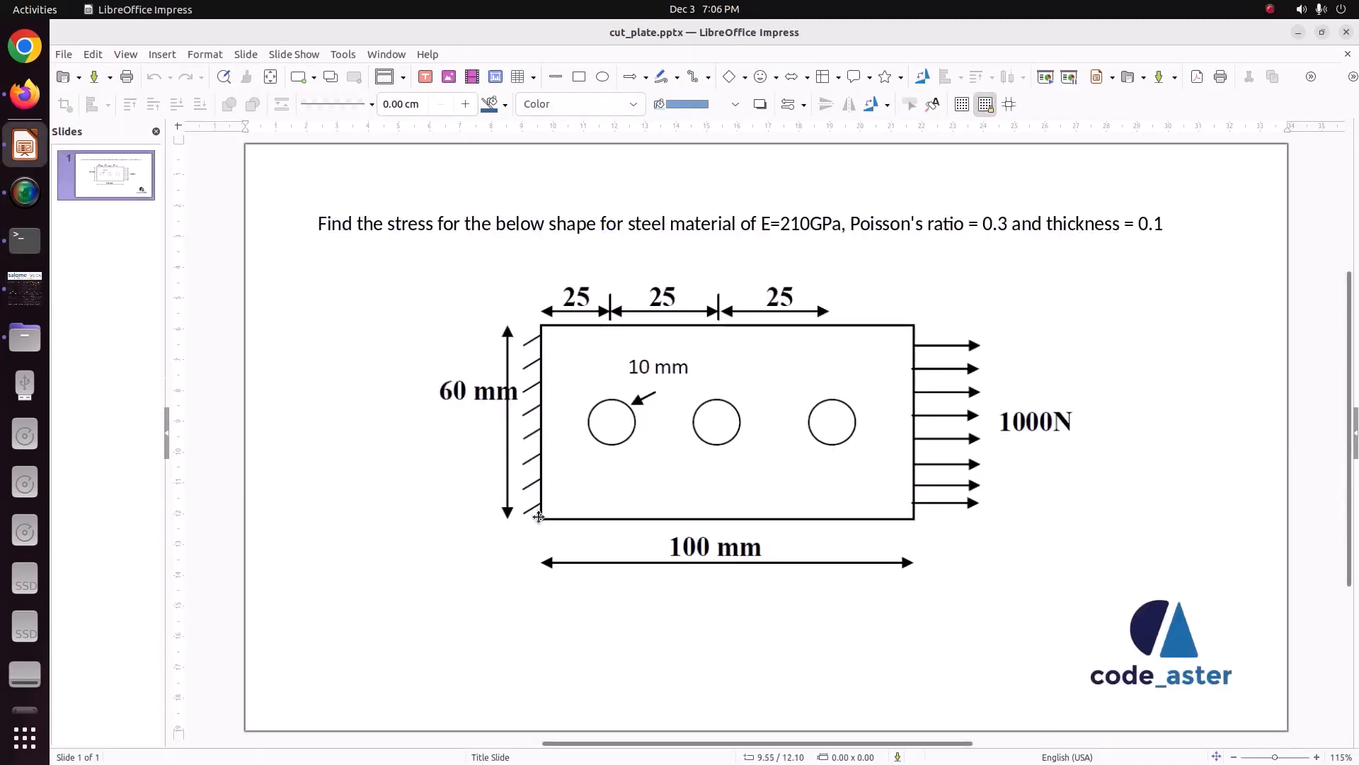
left_click(25, 289)
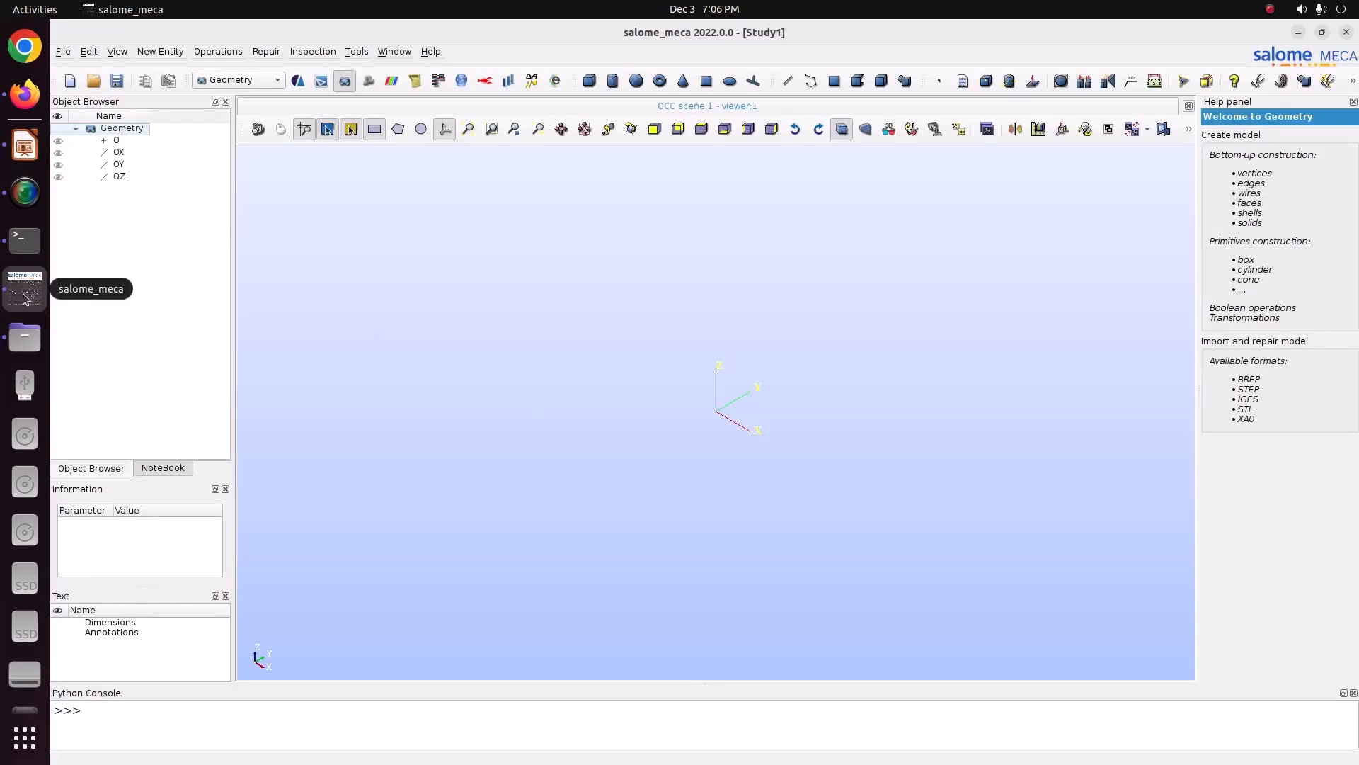
left_click(176, 51)
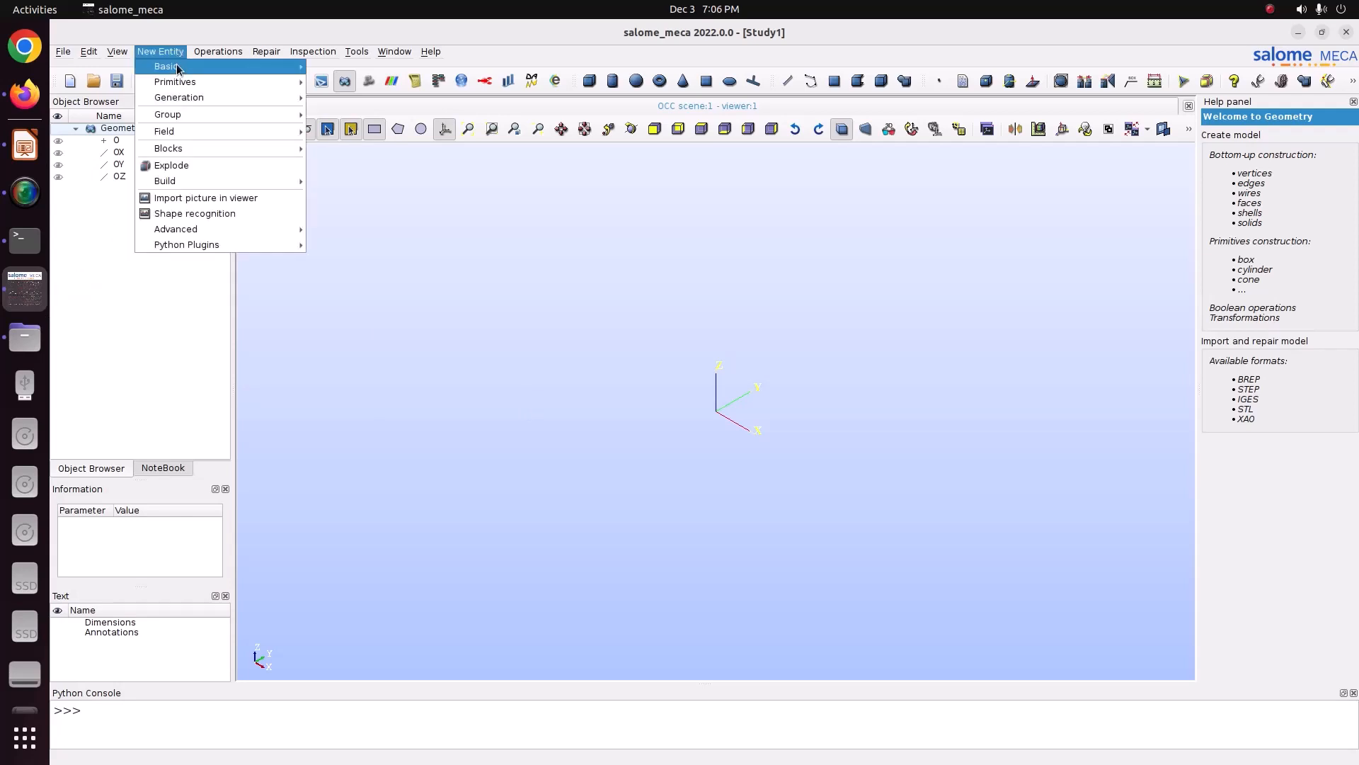
mouse_move(176, 65)
left_click(354, 164)
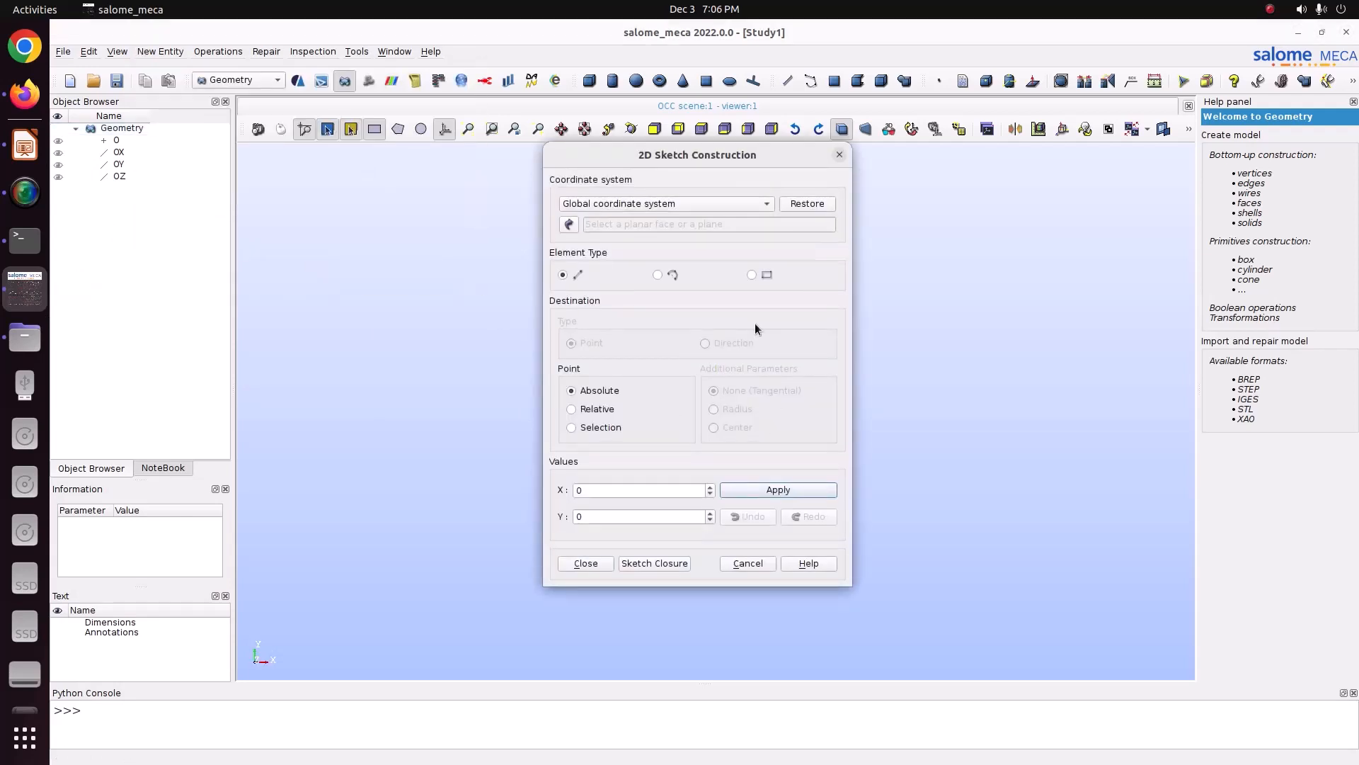
left_click_drag(727, 155, 569, 194)
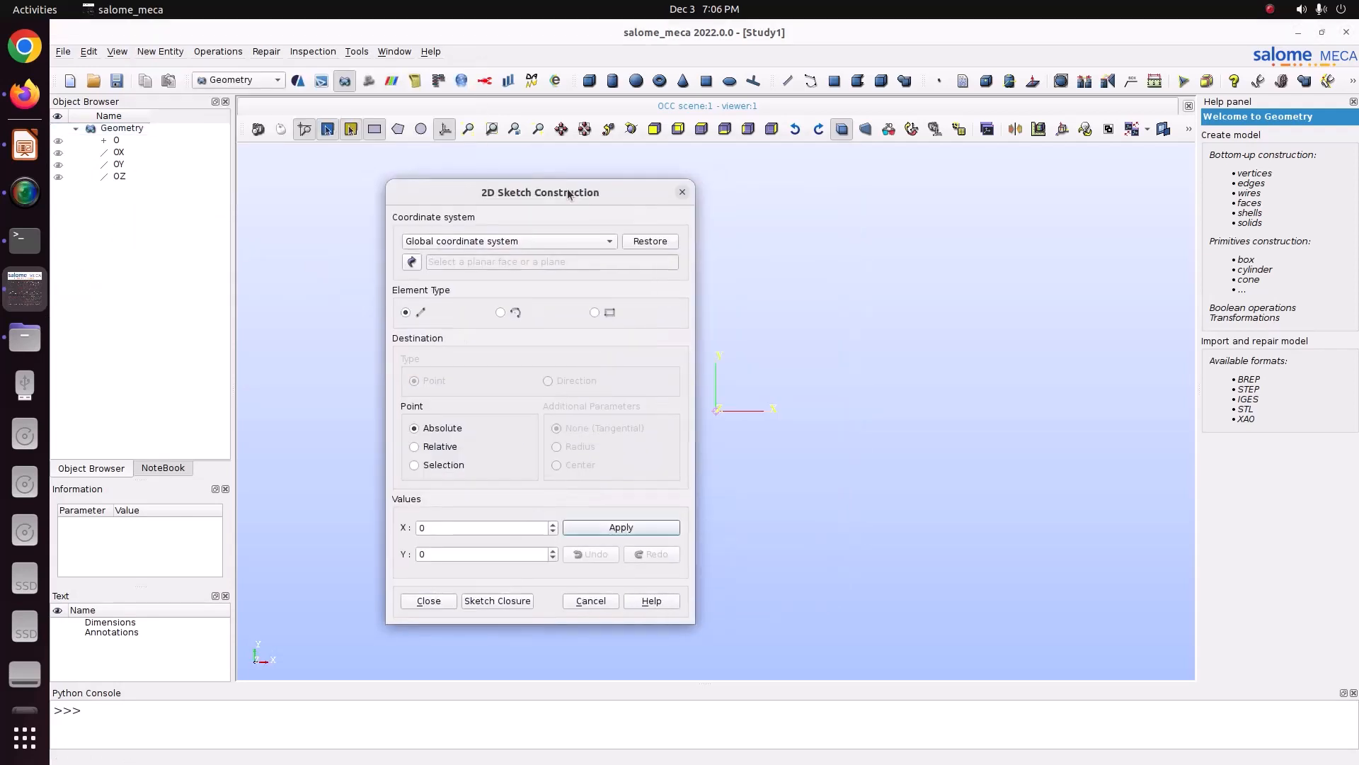
left_click(584, 528)
Step: Switch the sketch to relative points and add a horizontal segment with DX 0.1 and DY 0
left_click(433, 447)
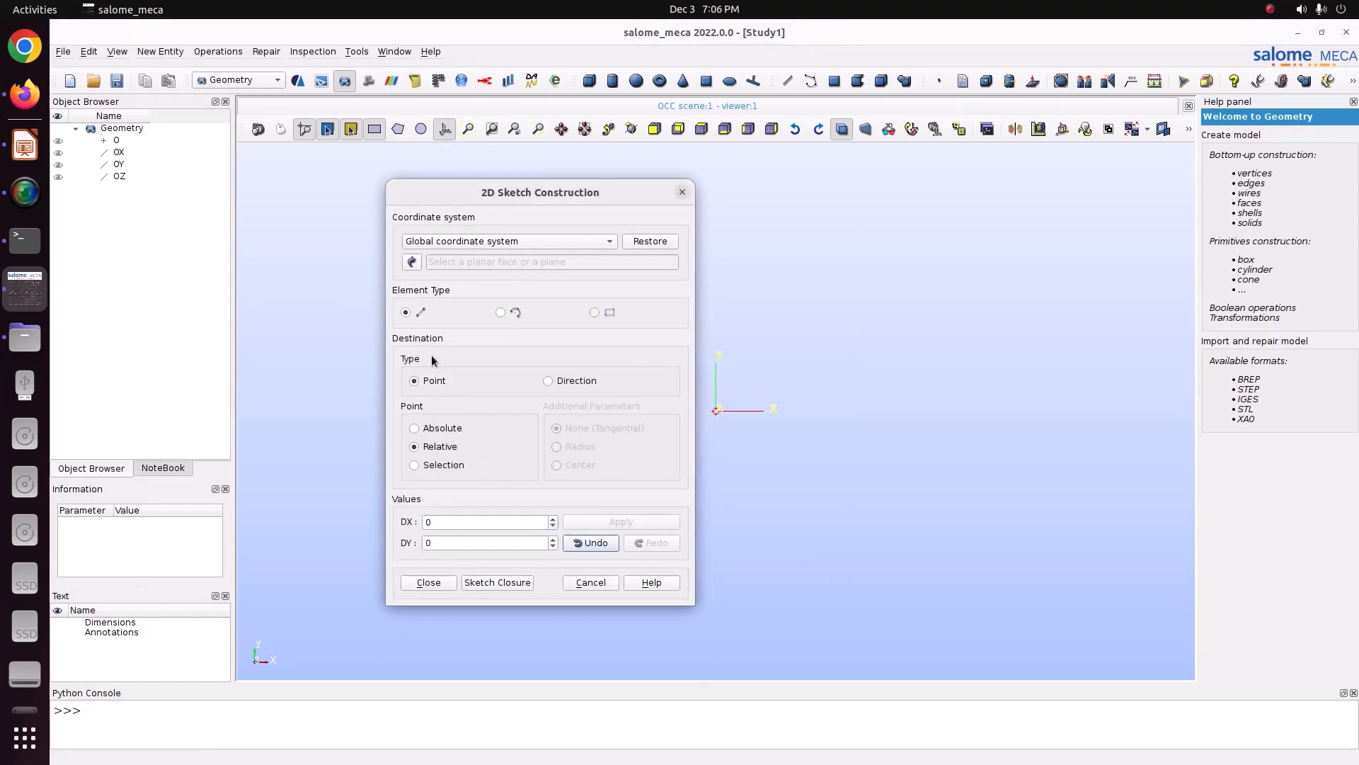
left_click_drag(457, 201, 319, 238)
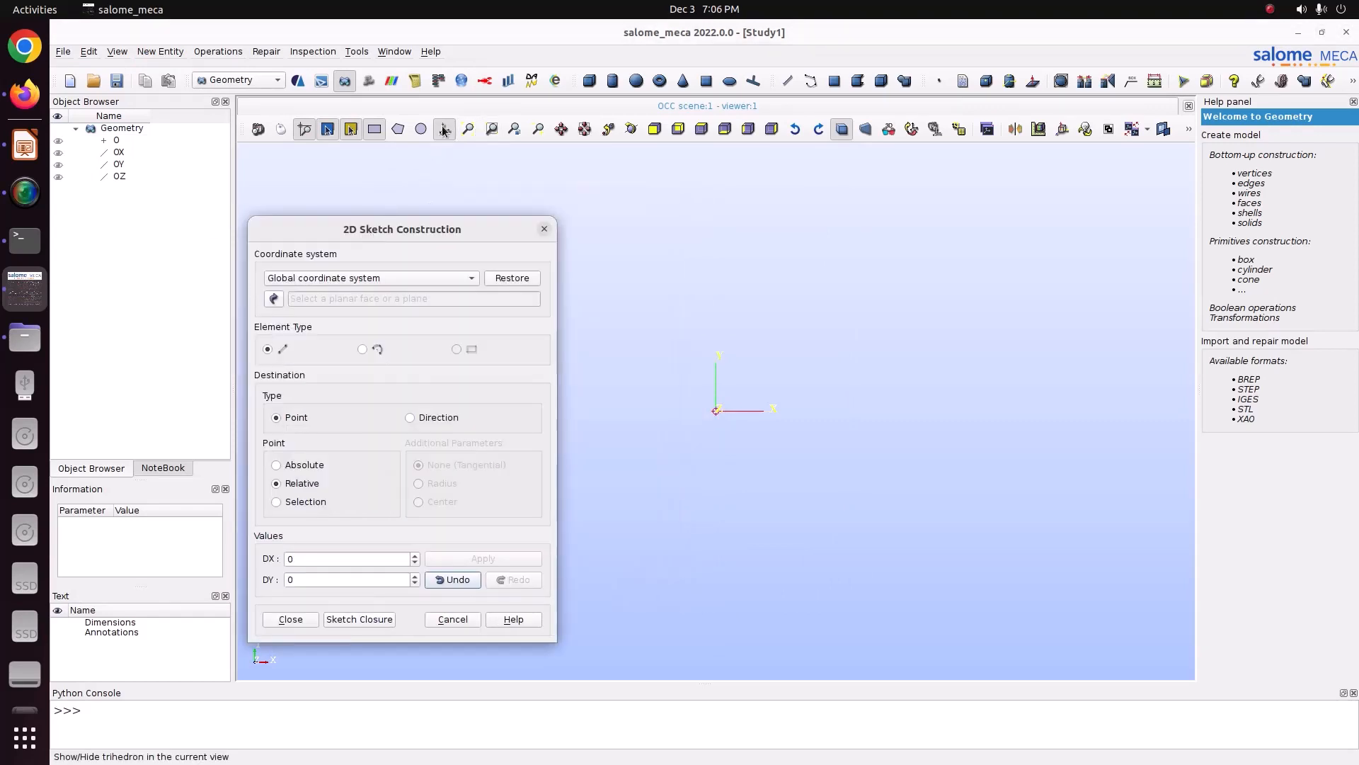
middle_click_drag(781, 418, 728, 416, "ctrl")
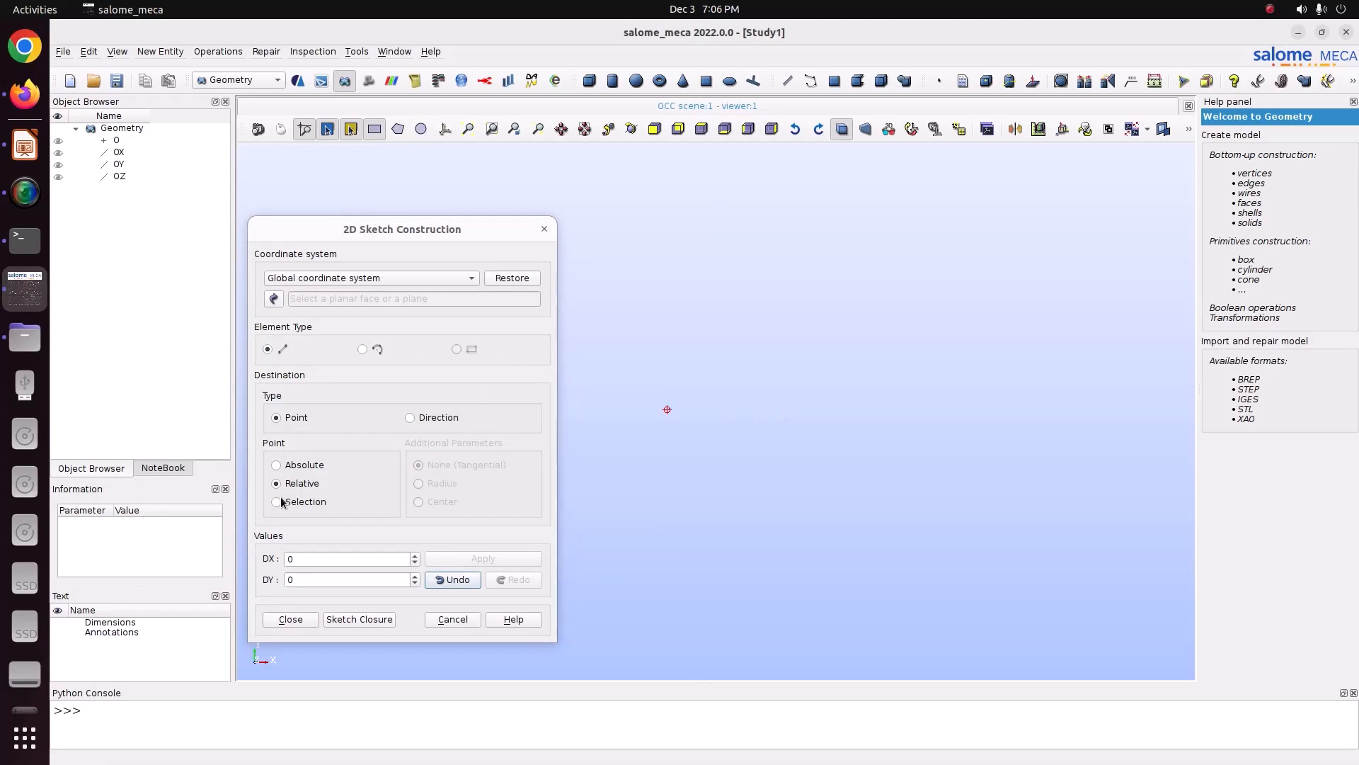
left_click(25, 145)
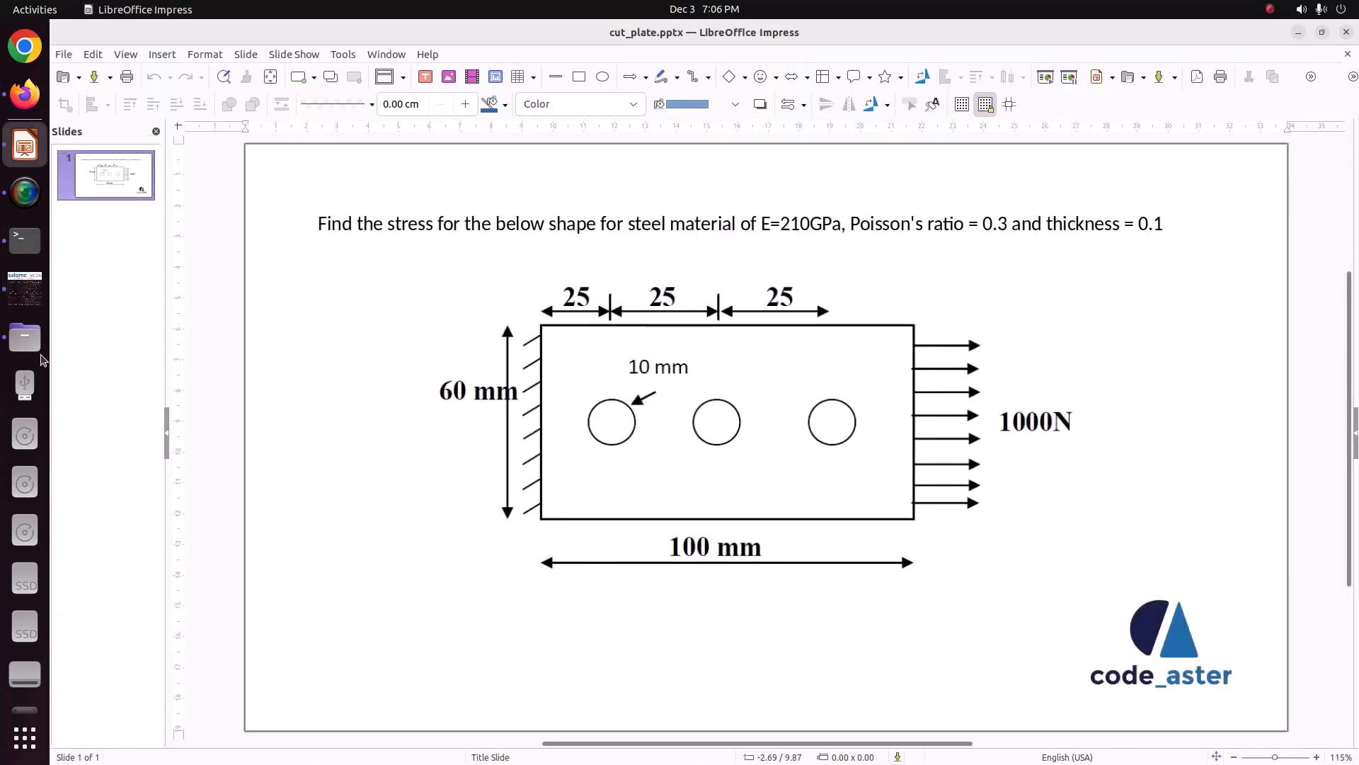
left_click(25, 287)
left_click(307, 557)
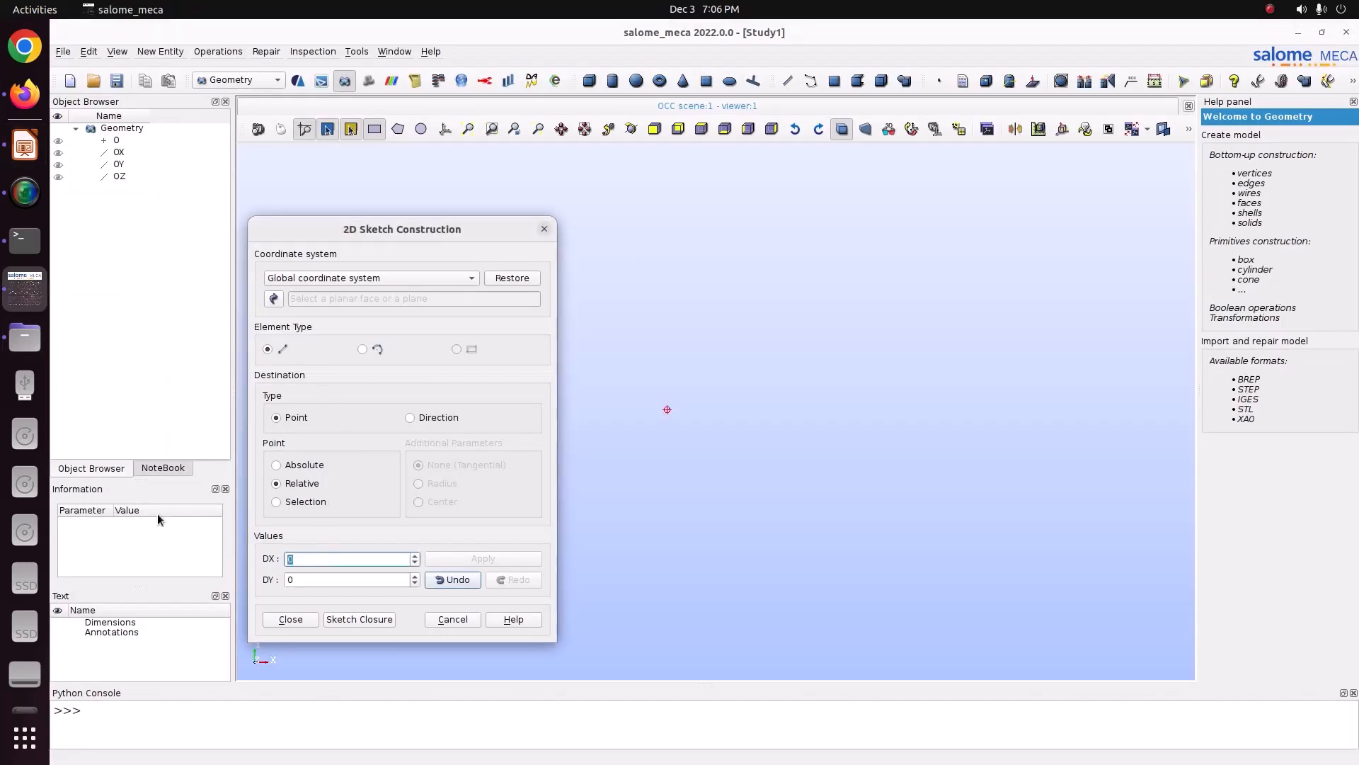
type(".1")
left_click(465, 130)
scroll(662, 370, "down", 10)
scroll(656, 366, "down", 3)
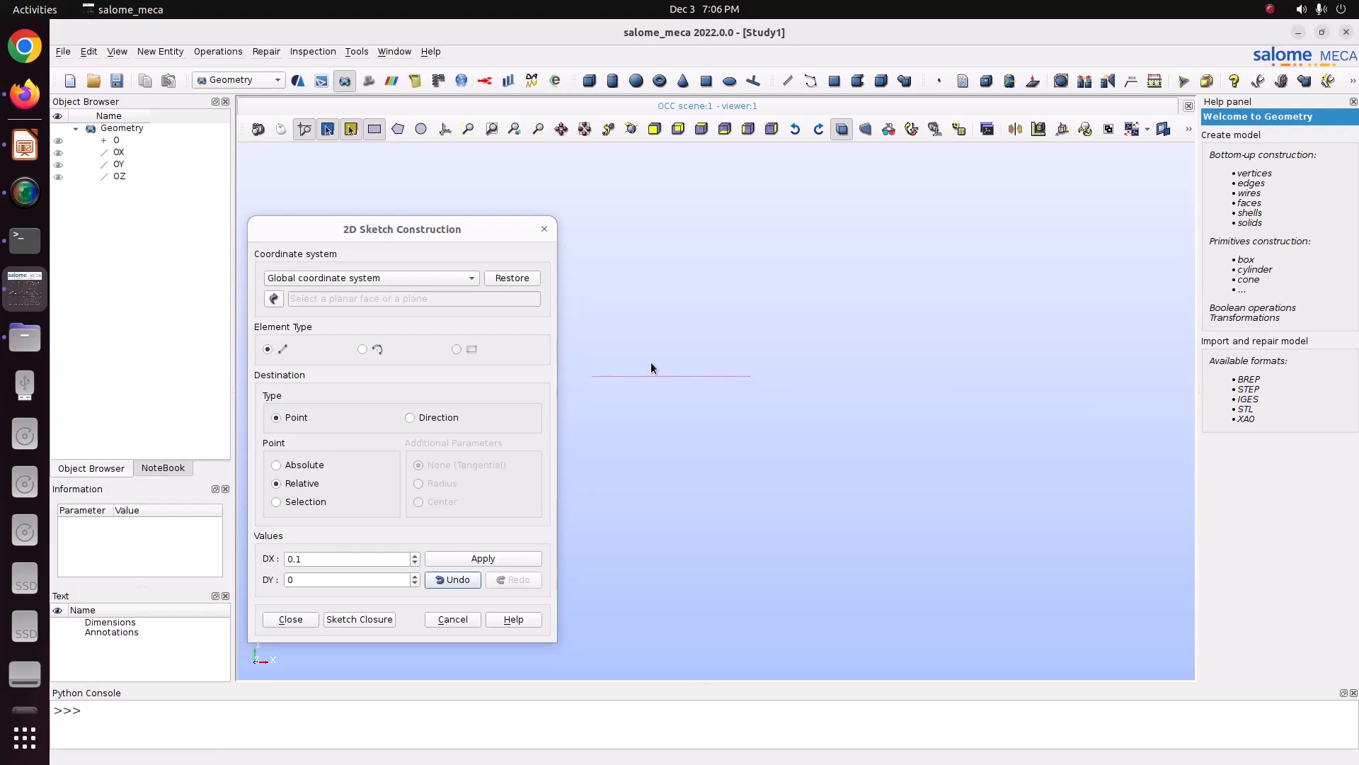
left_click(443, 559)
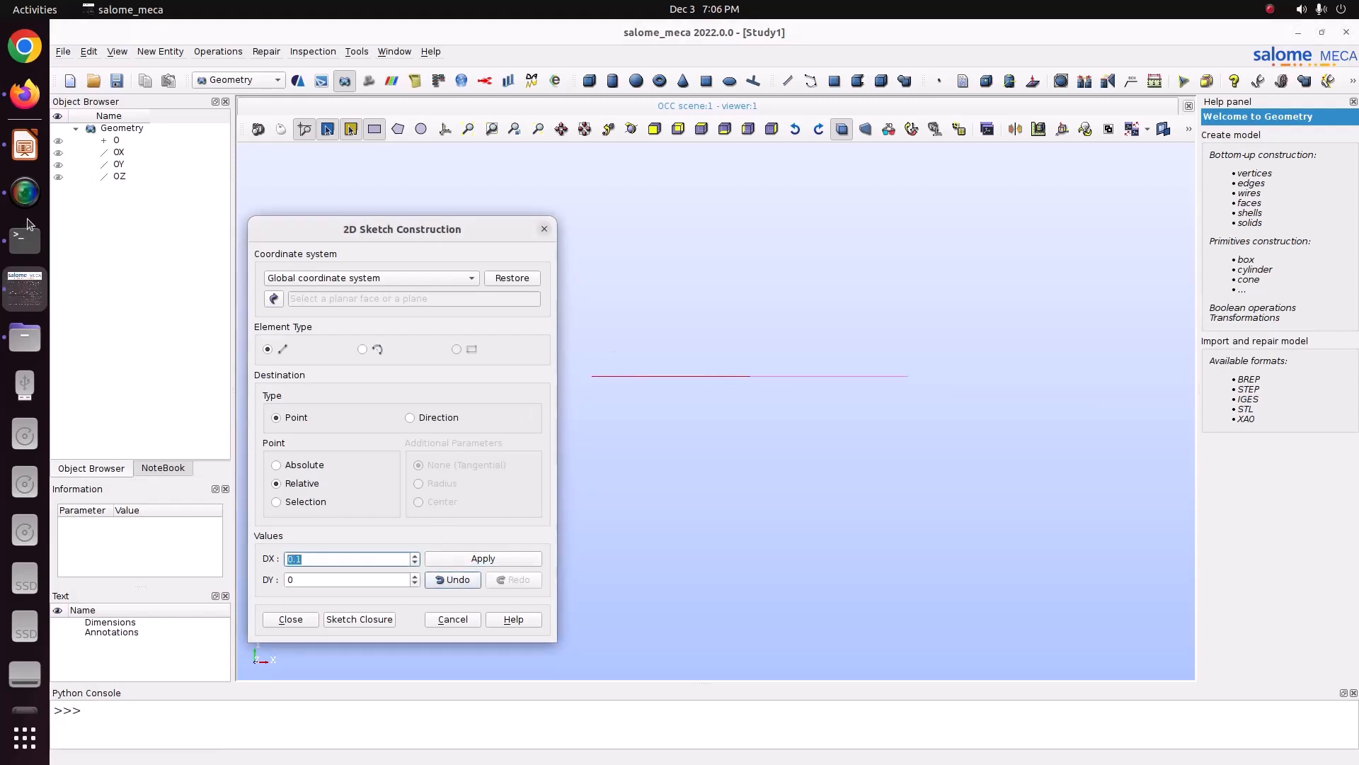
Step: Add a vertical sketch segment with DX 0 and DY 0.06
left_click(25, 145)
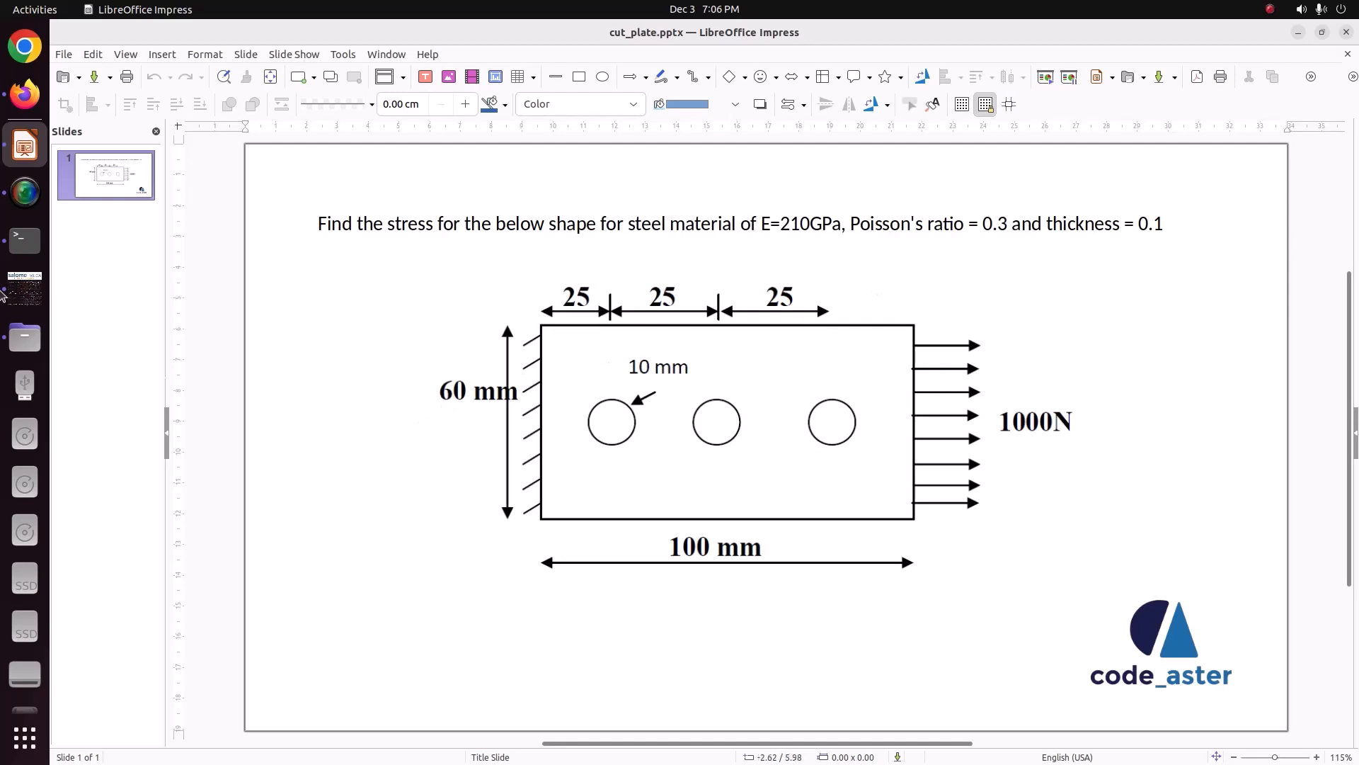
left_click(27, 285)
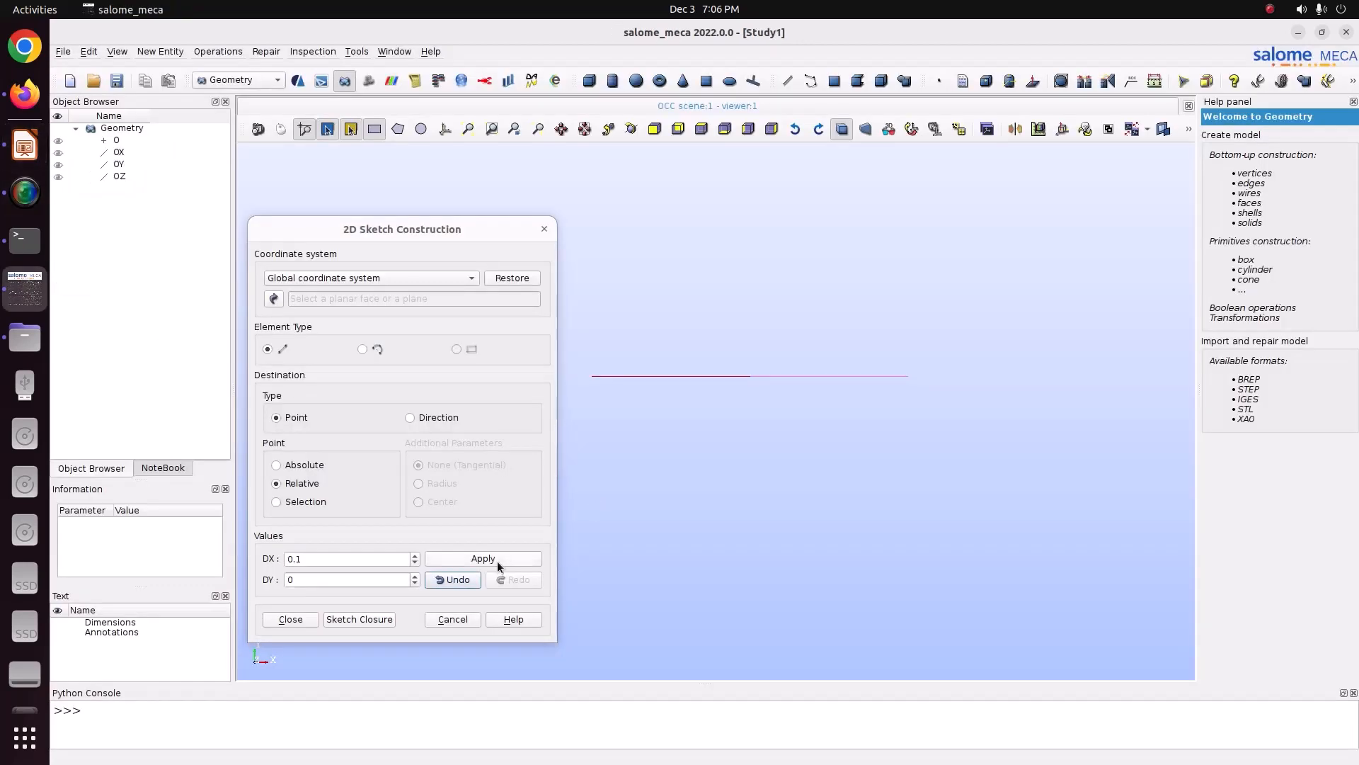
double_click(325, 559)
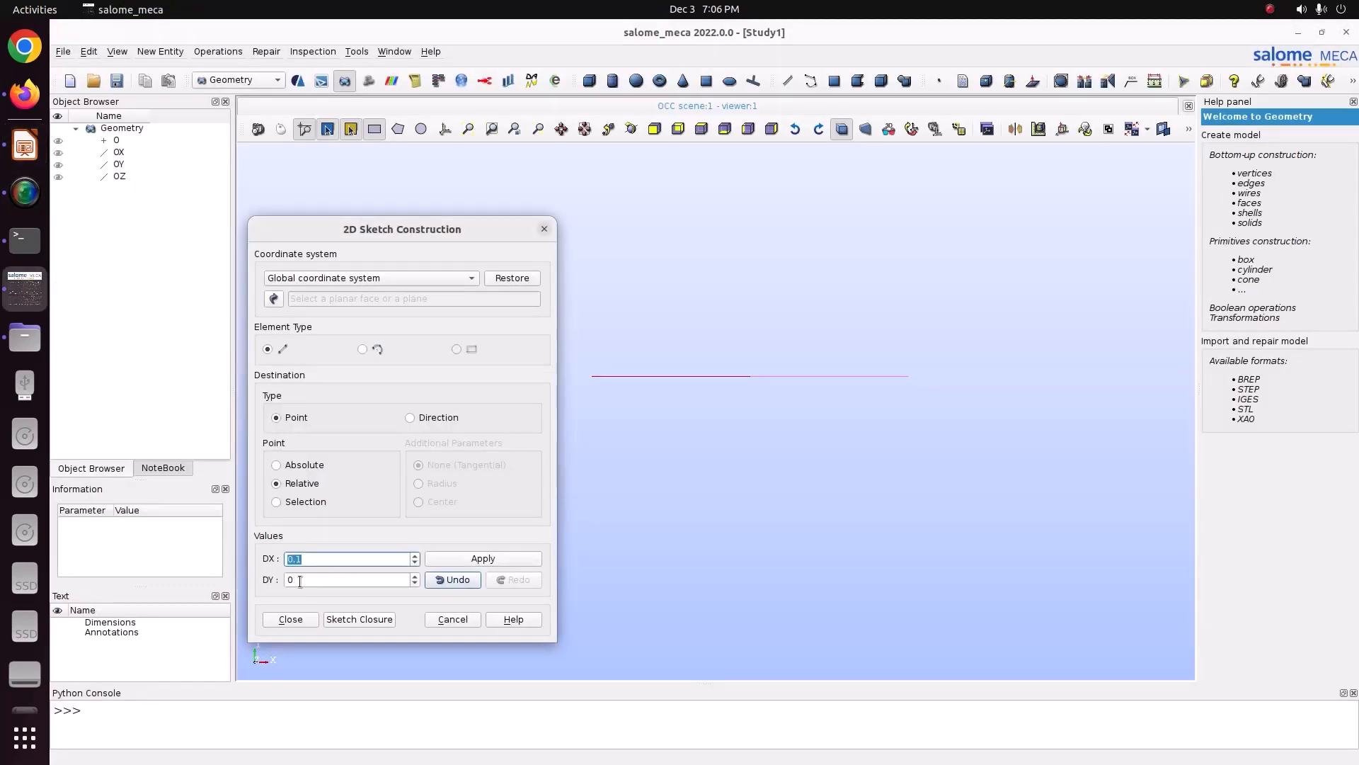
type("0")
key("Tab")
type("0.0")
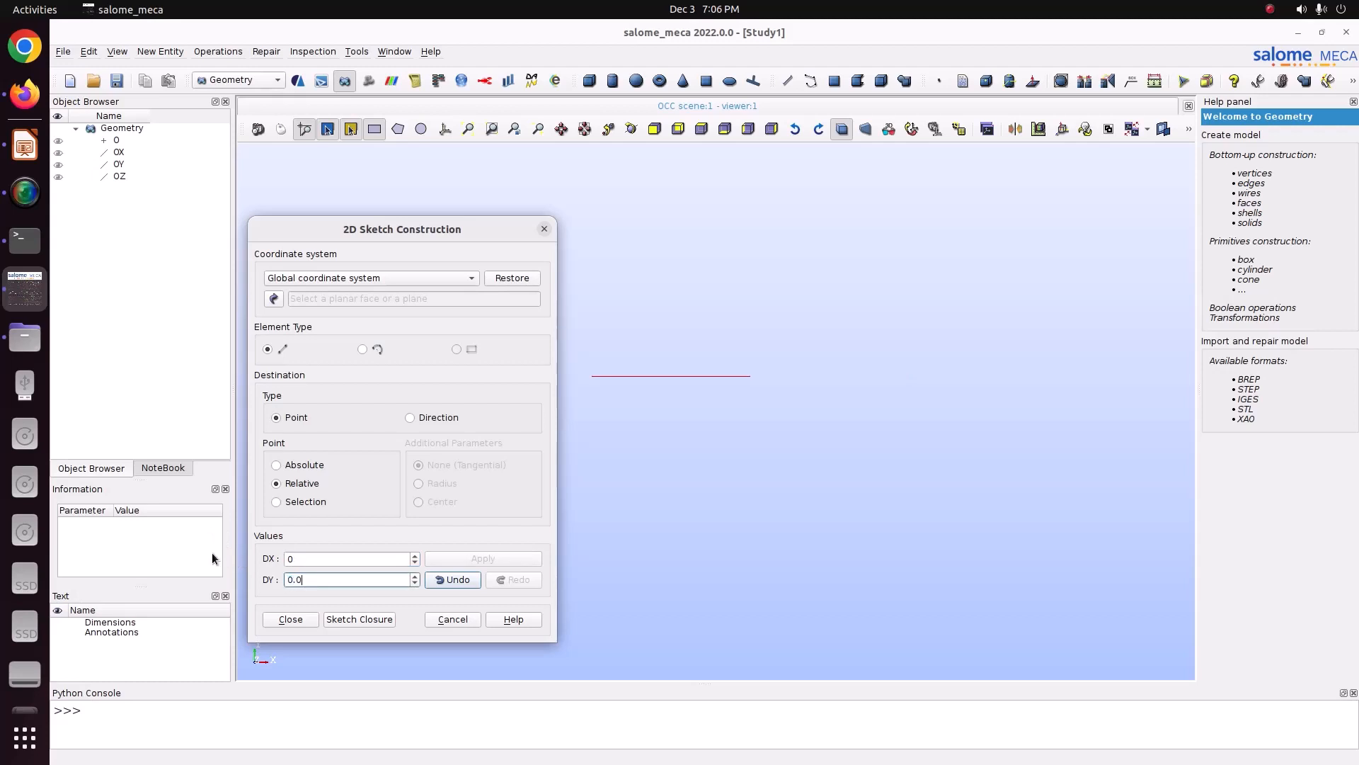
type("6")
left_click(486, 559)
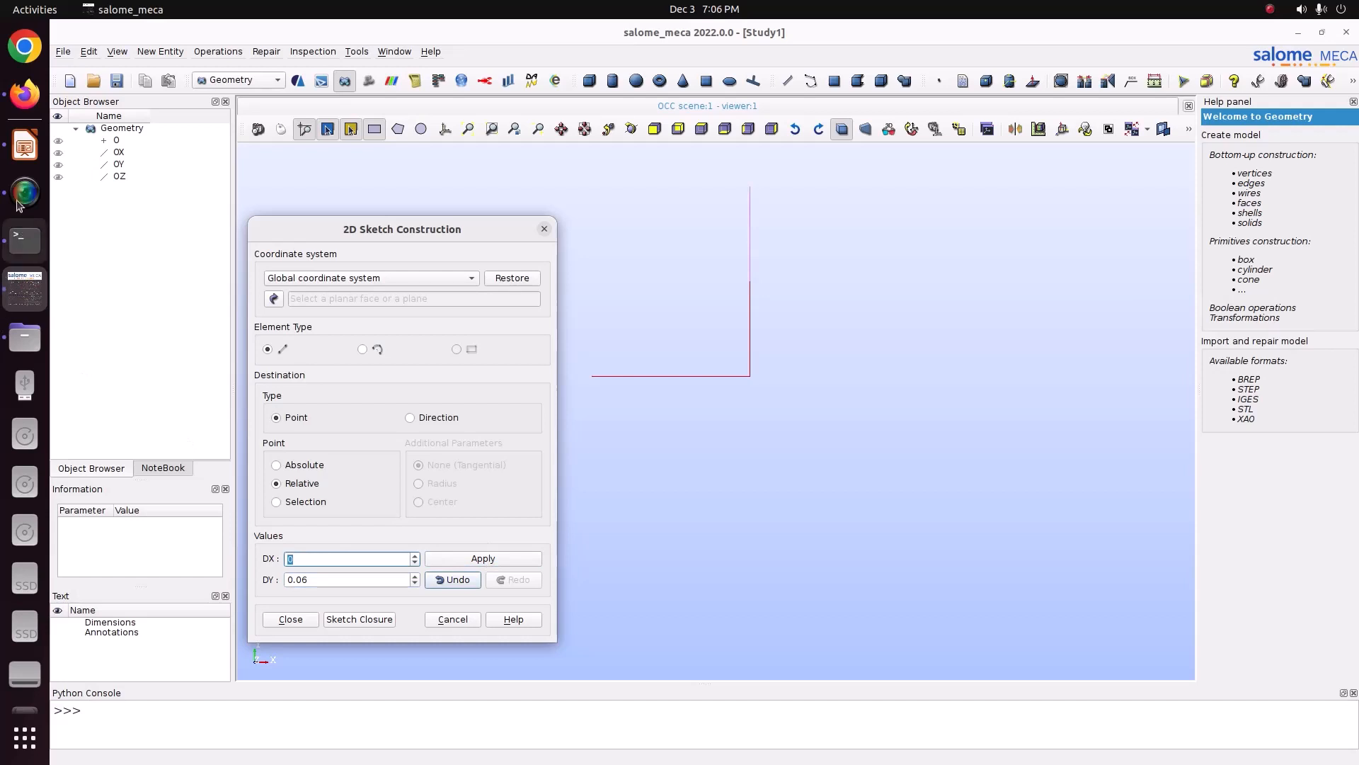
Step: Add a segment with DX -0.1 and DY 0, then close the sketch into a rectangle
left_click(22, 164)
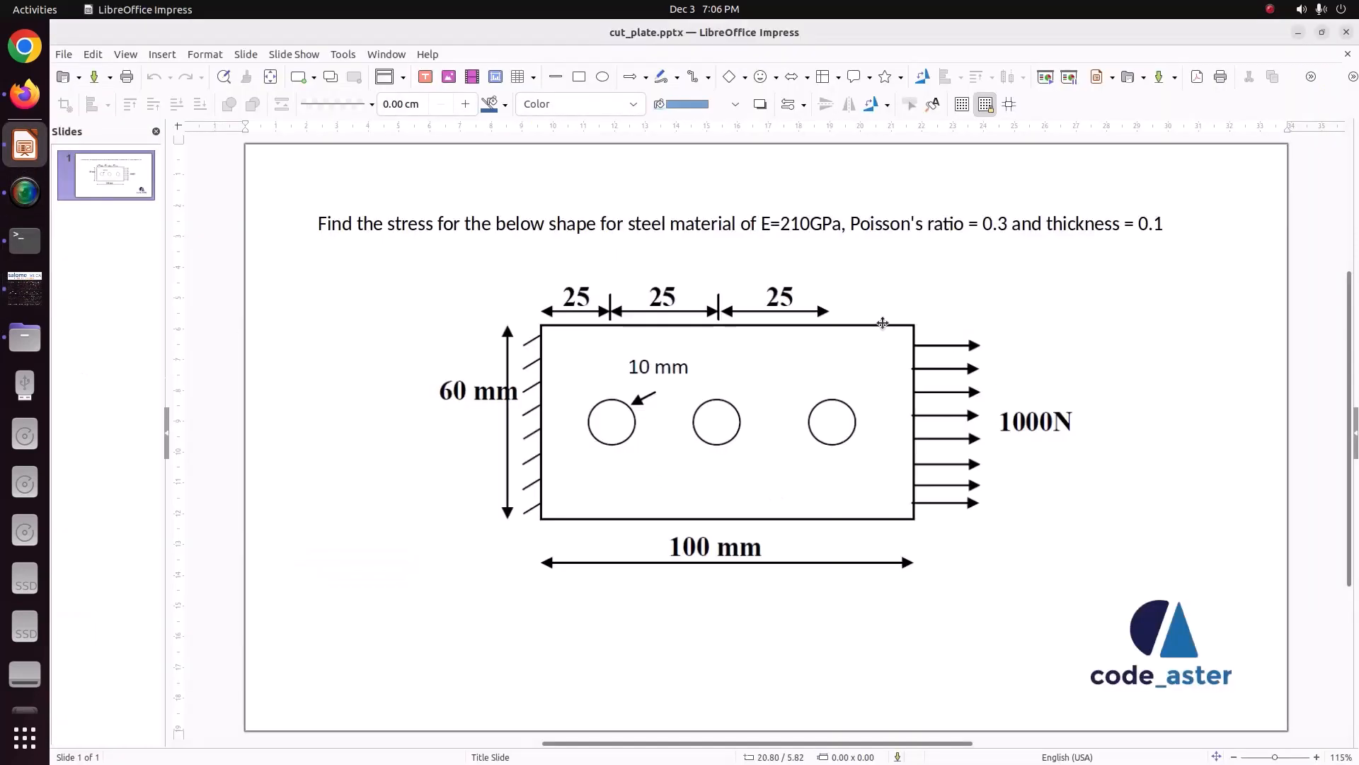
left_click(25, 287)
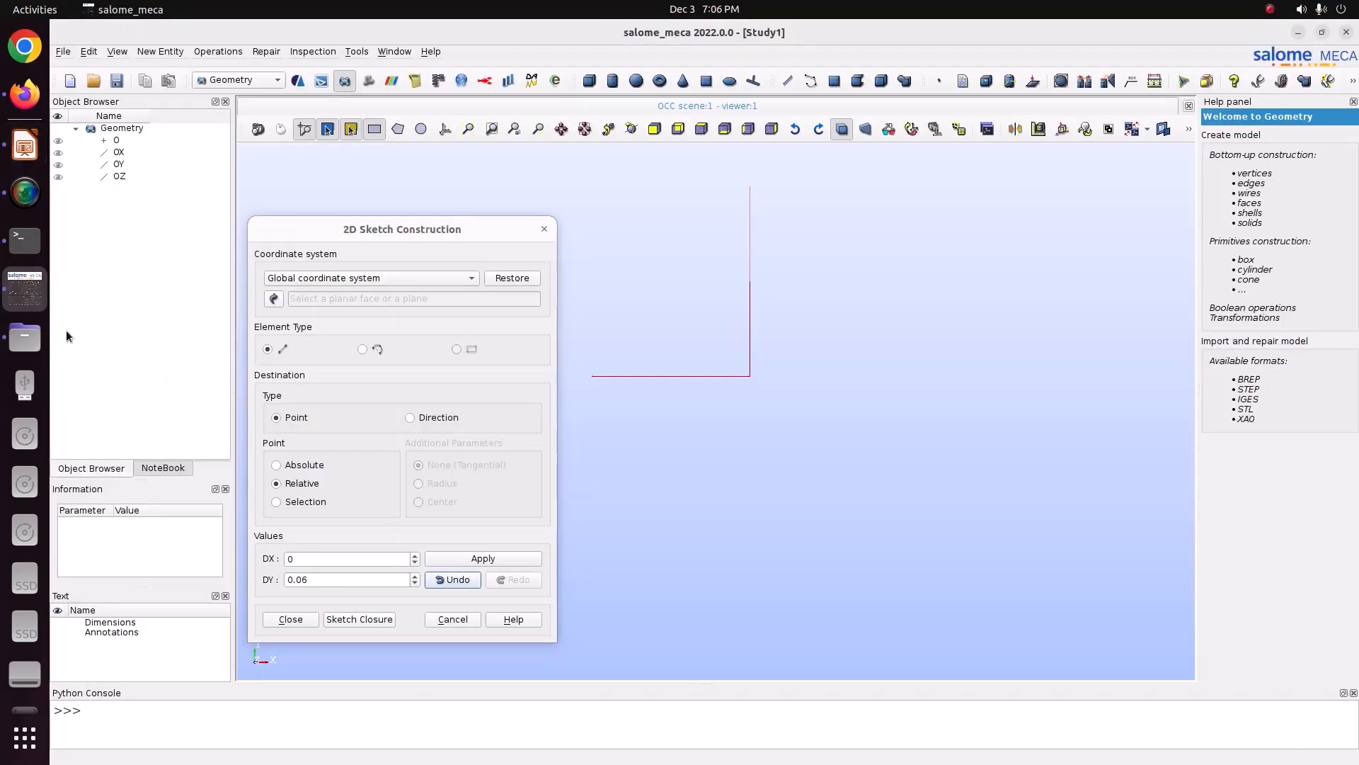
key("Tab")
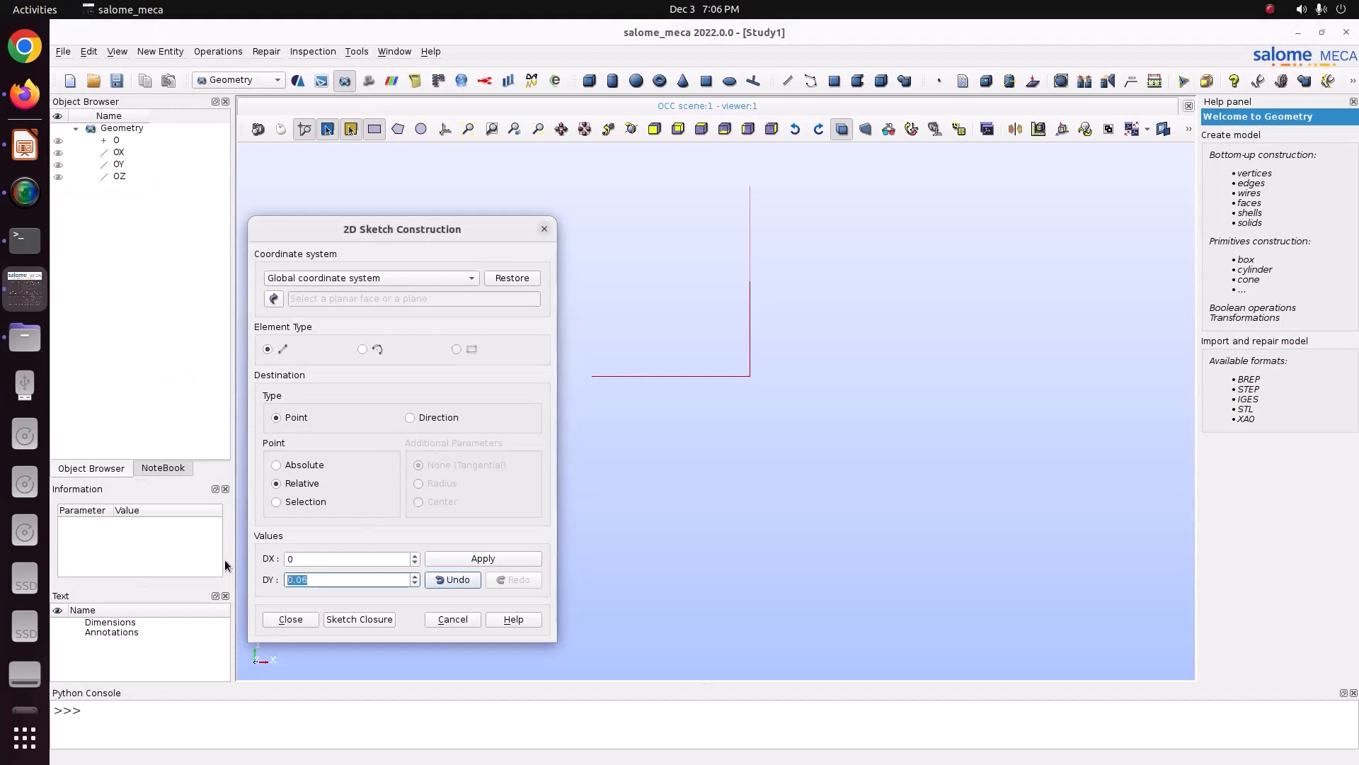
type("0")
key("shift+Tab")
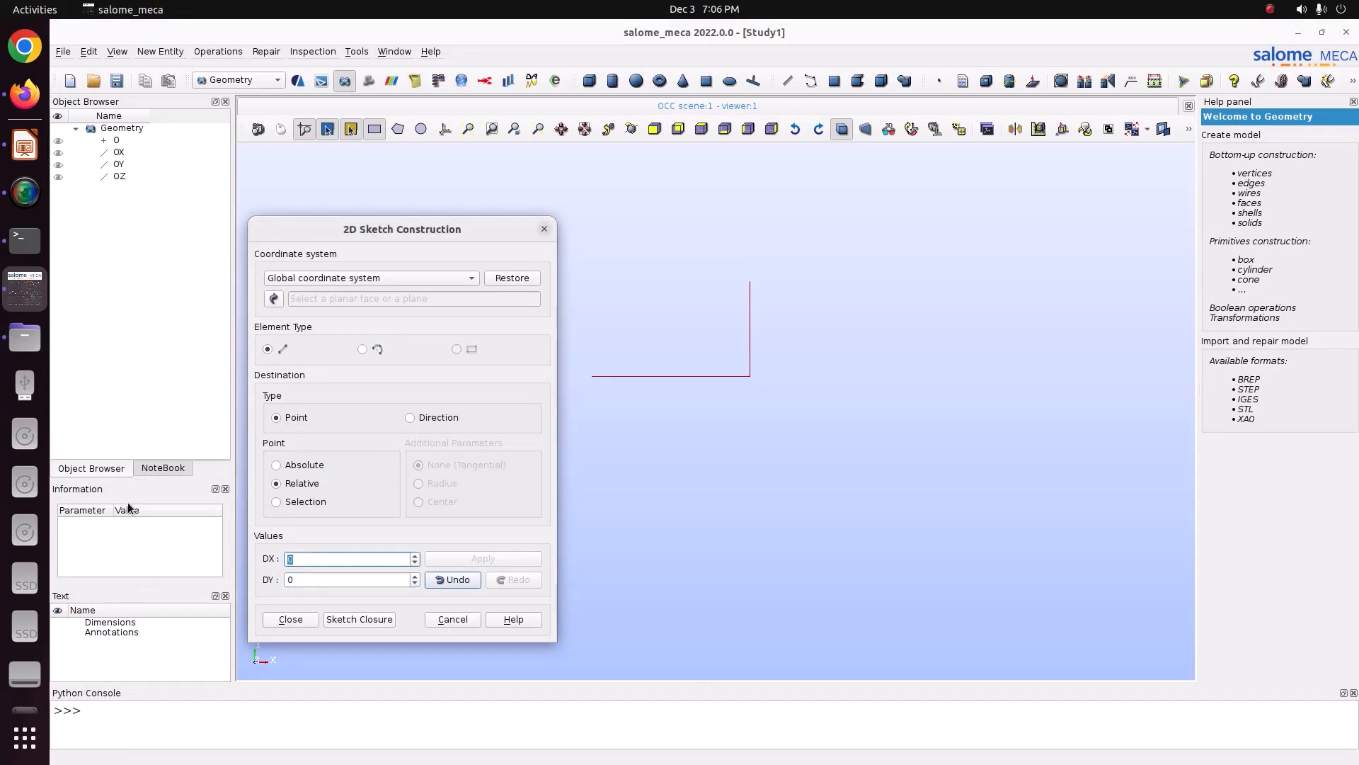
type("-0.1")
left_click(464, 553)
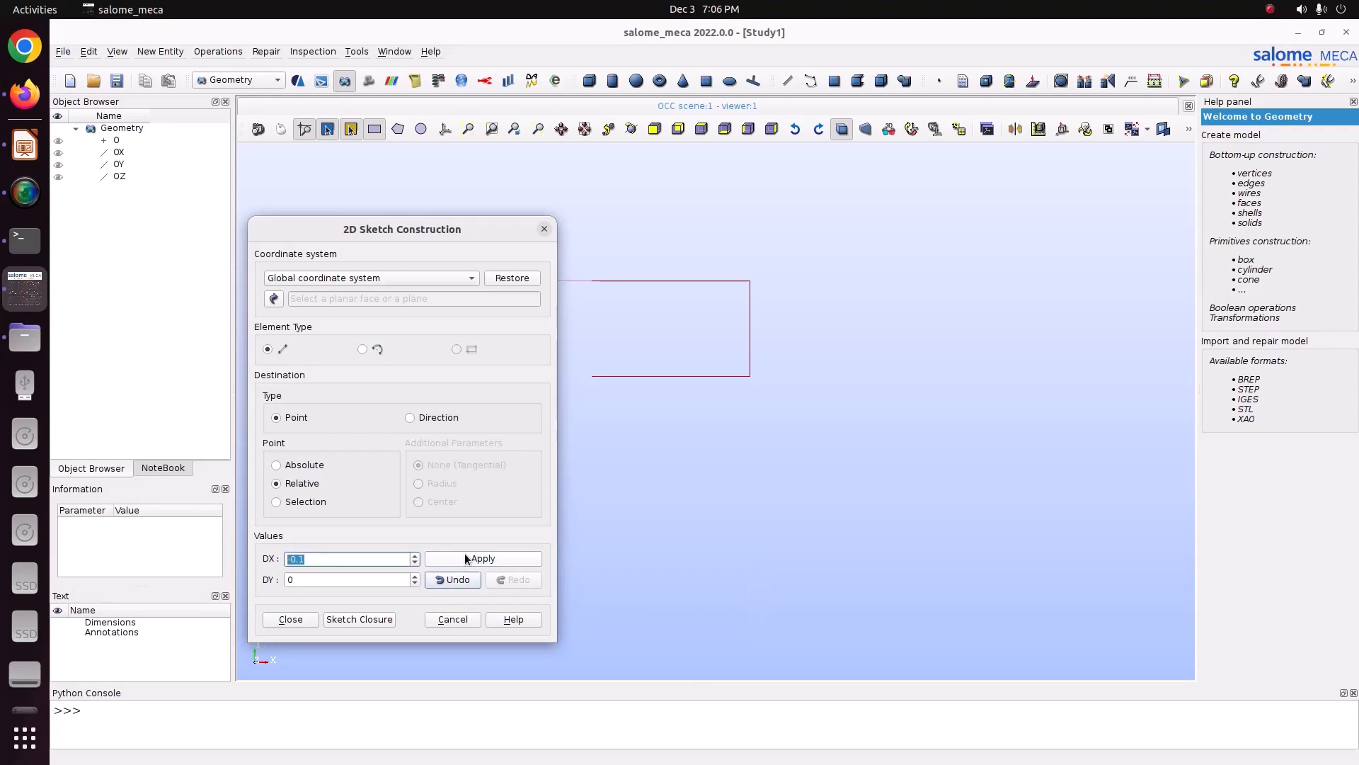
left_click(360, 620)
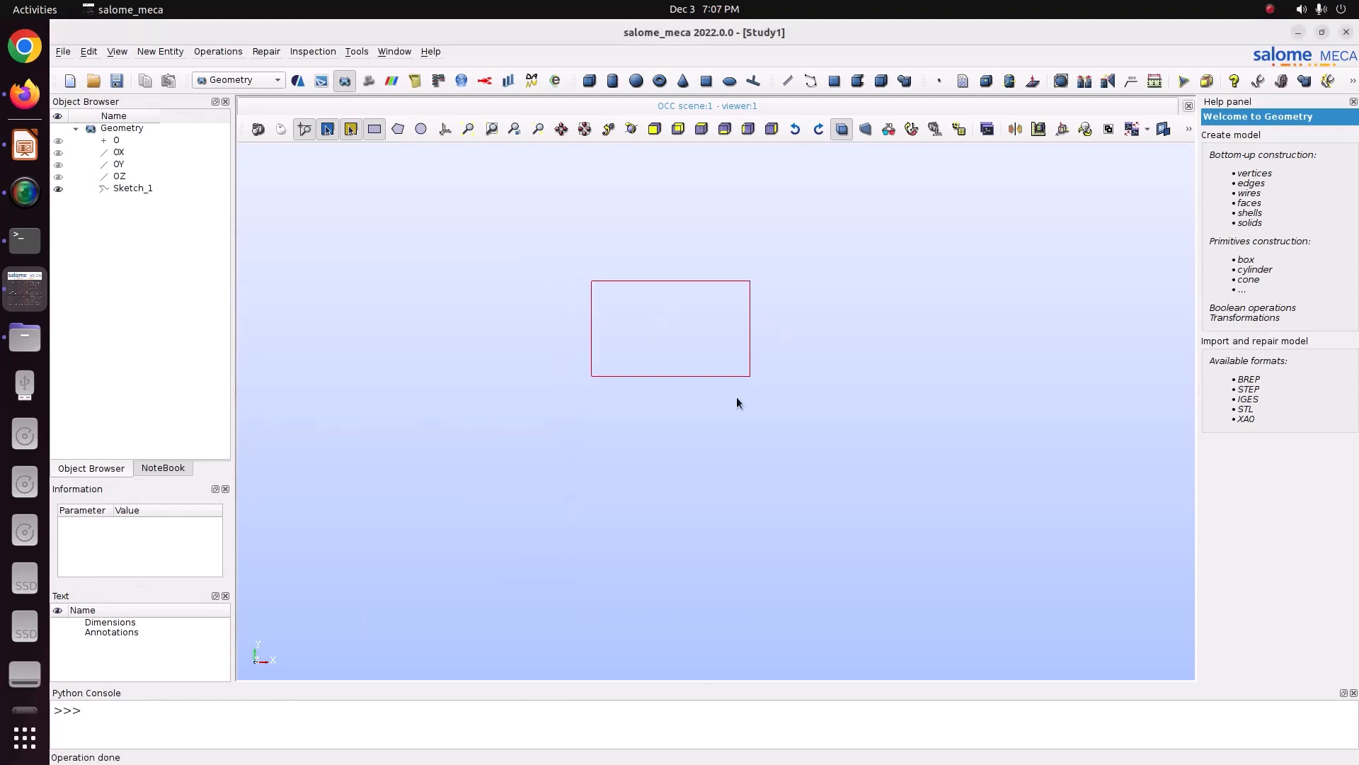
Step: Create a point at X 0.025, Y 0.03, Z 0 for the first hole centre
scroll(602, 328, "up", 3)
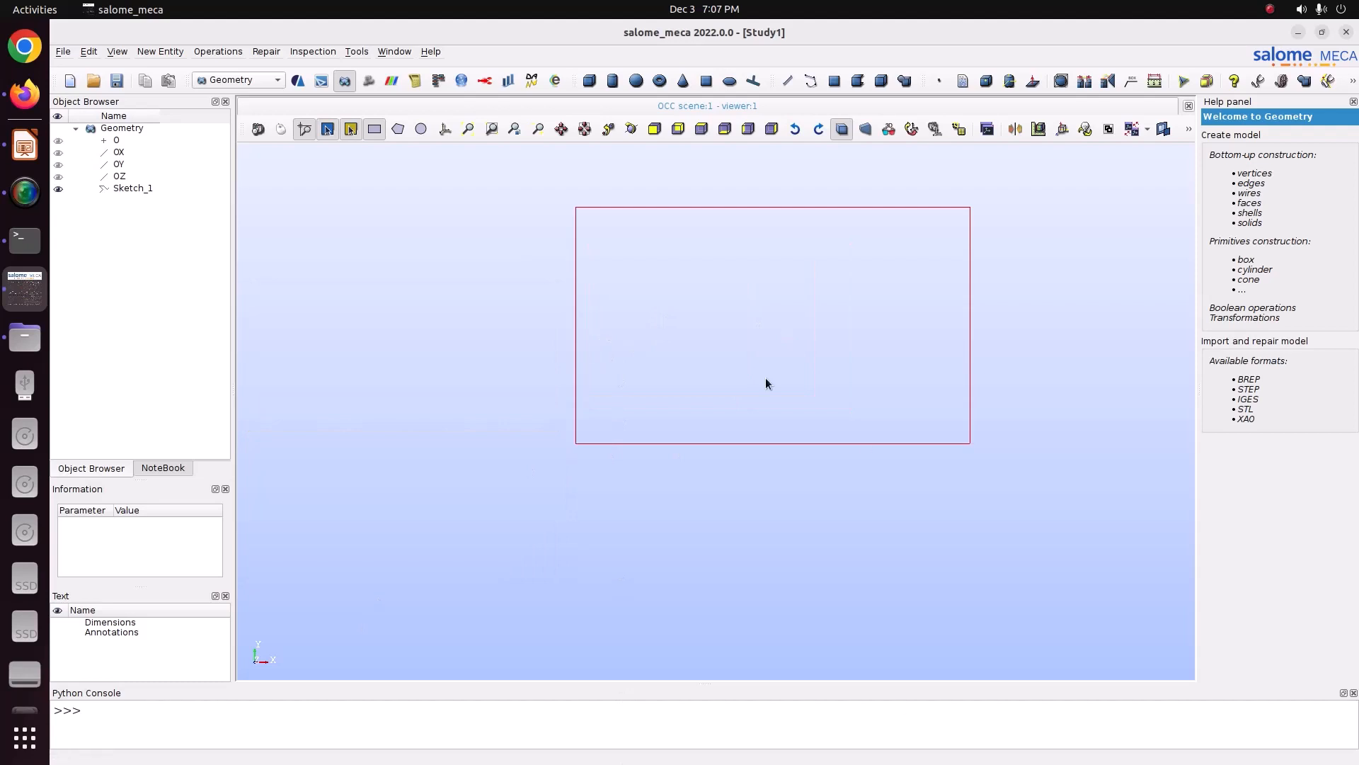
left_click(28, 152)
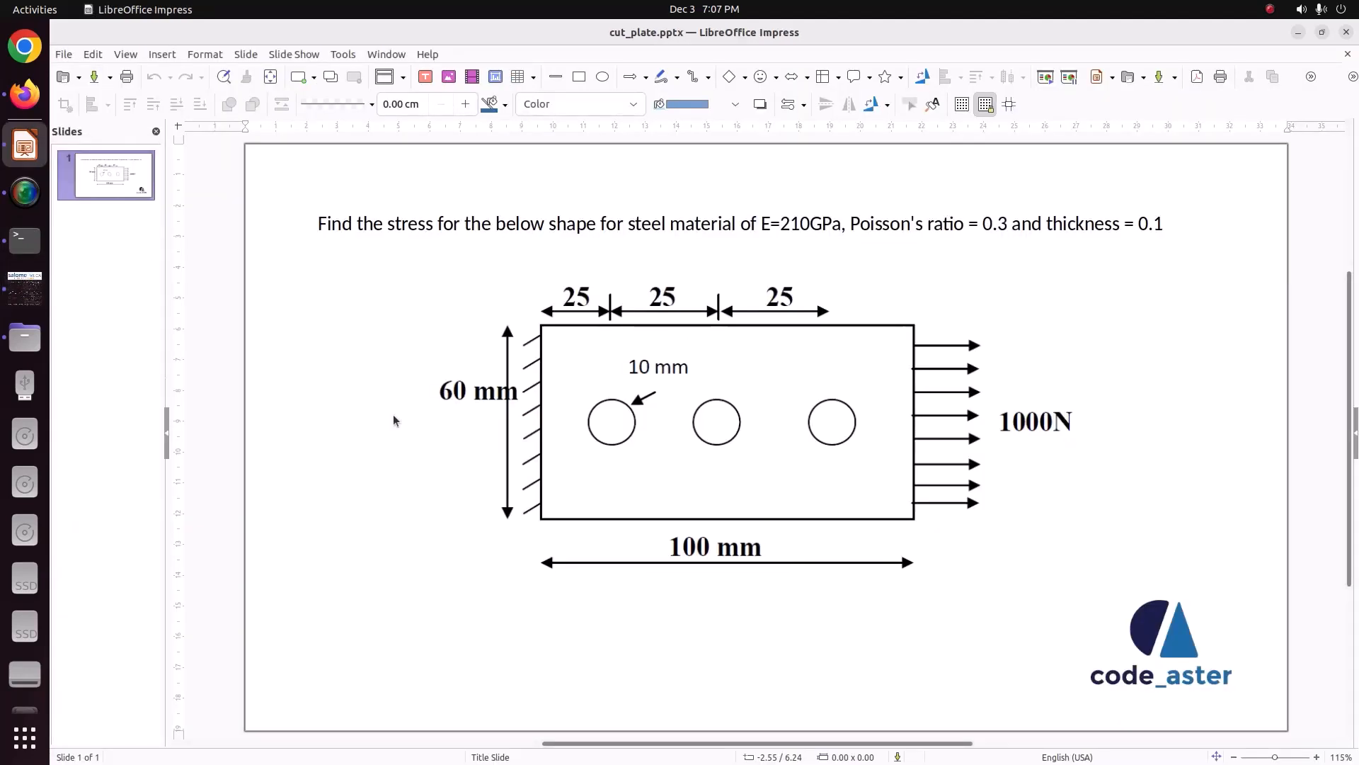
left_click(11, 301)
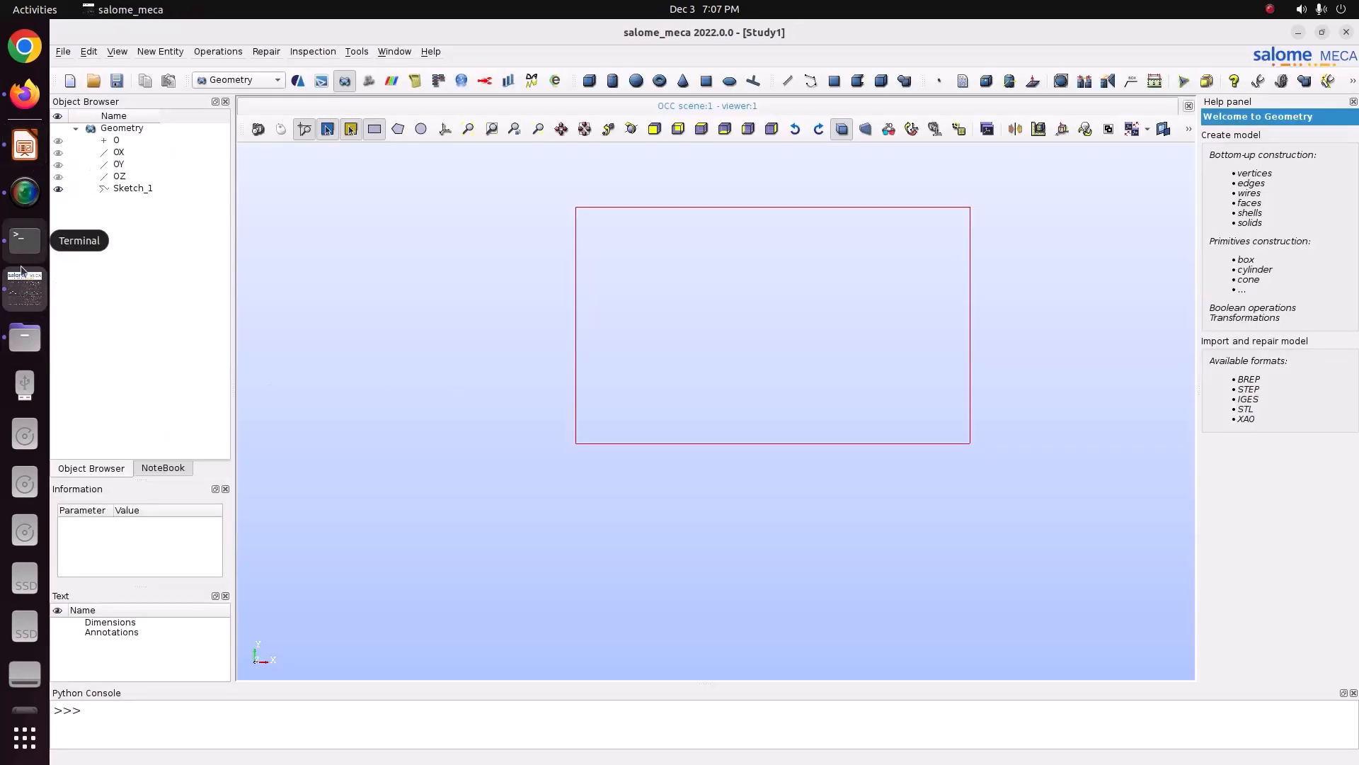
left_click(175, 52)
mouse_move(190, 67)
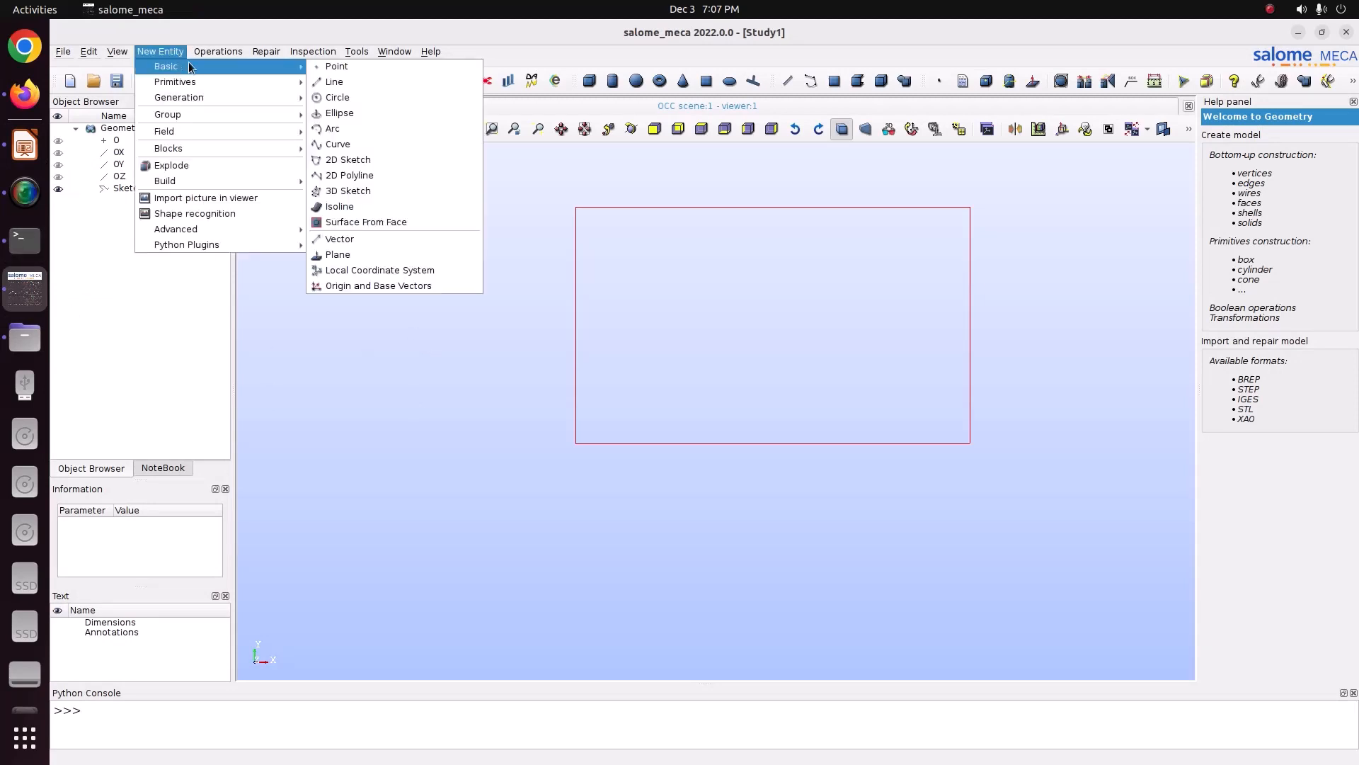
left_click(344, 67)
left_click_drag(660, 245, 519, 230)
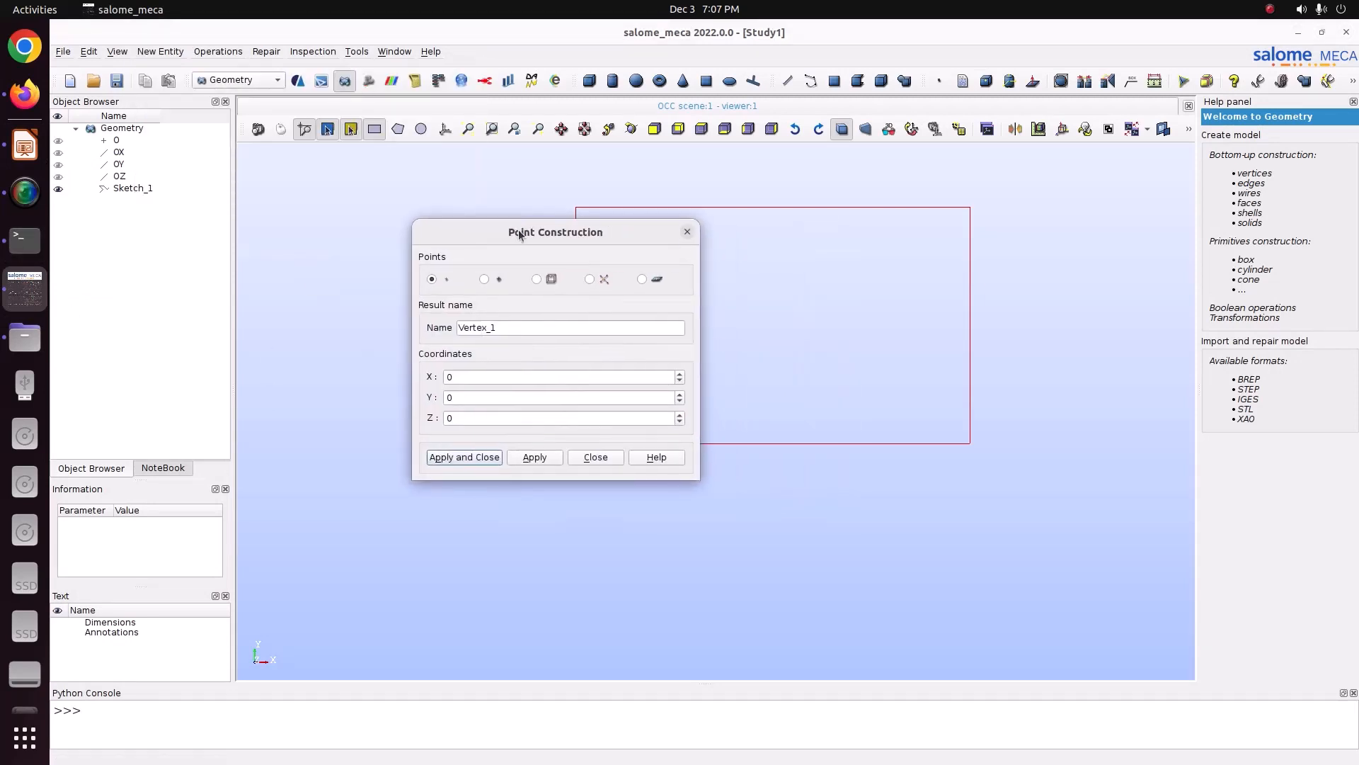
left_click(466, 381)
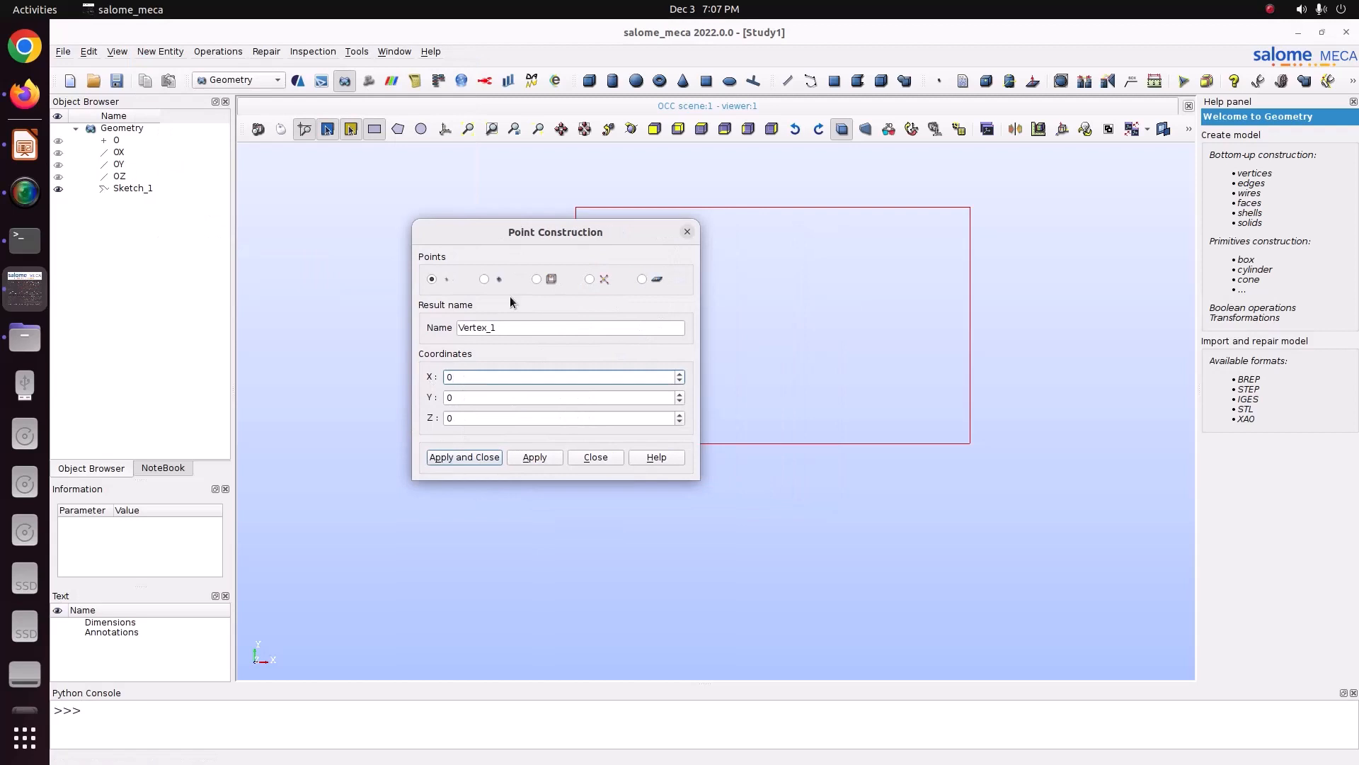
left_click_drag(524, 243, 411, 248)
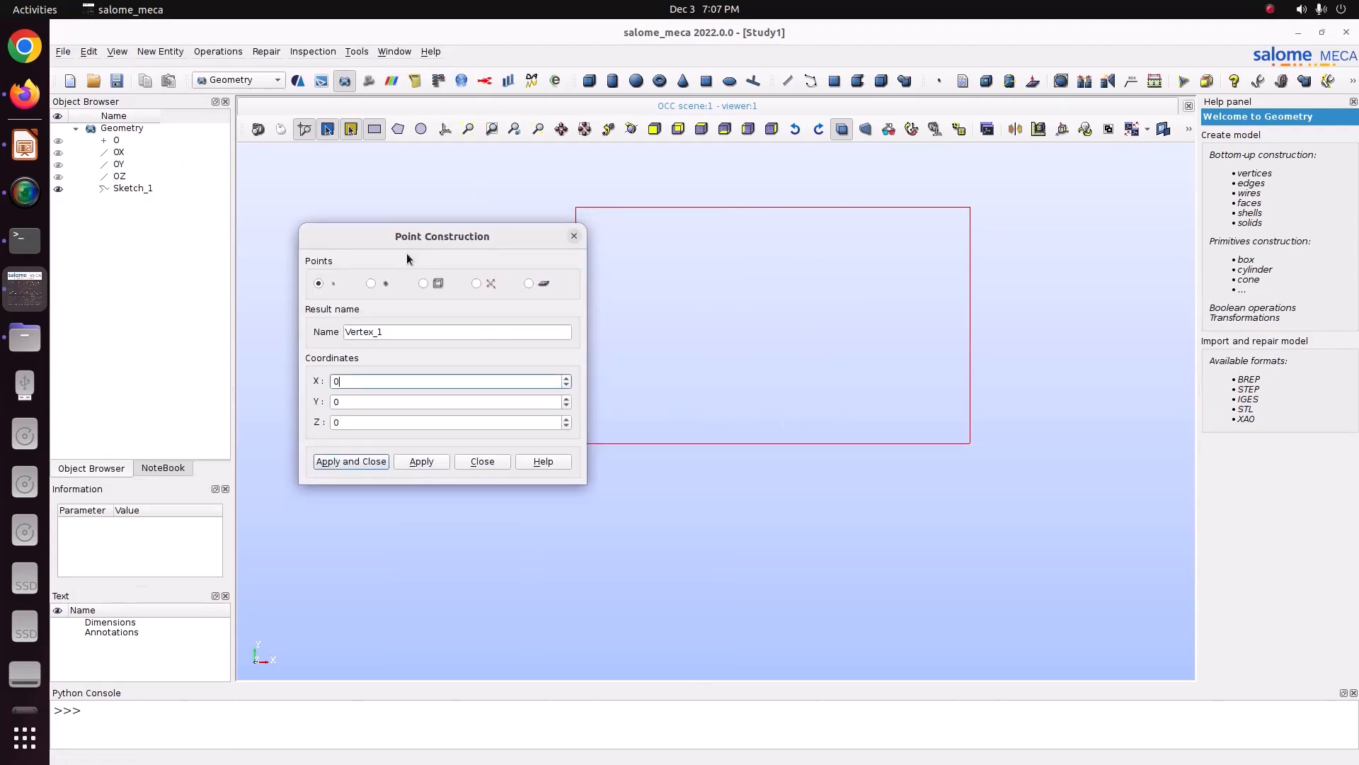
double_click(343, 382)
type("0.025")
key("Tab")
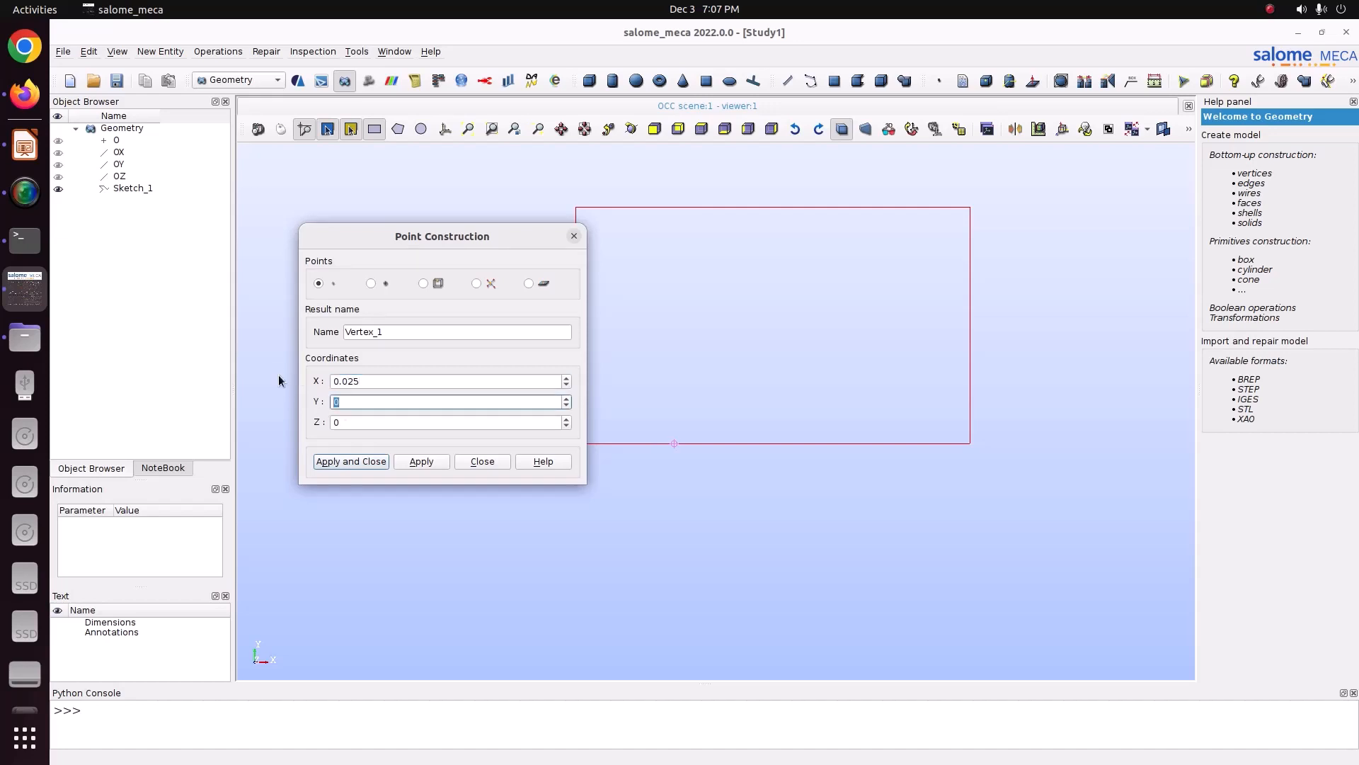
type("0.03")
left_click_drag(469, 238, 417, 212)
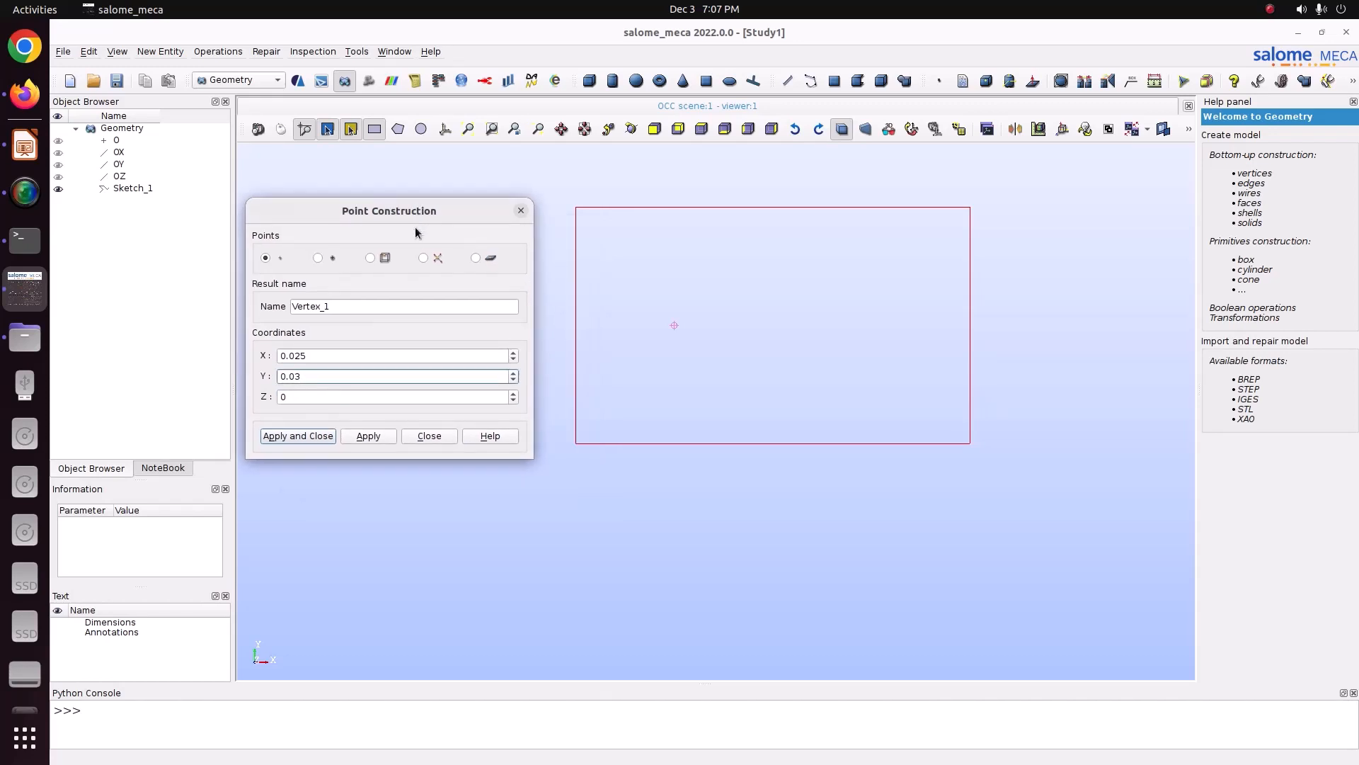
left_click(368, 435)
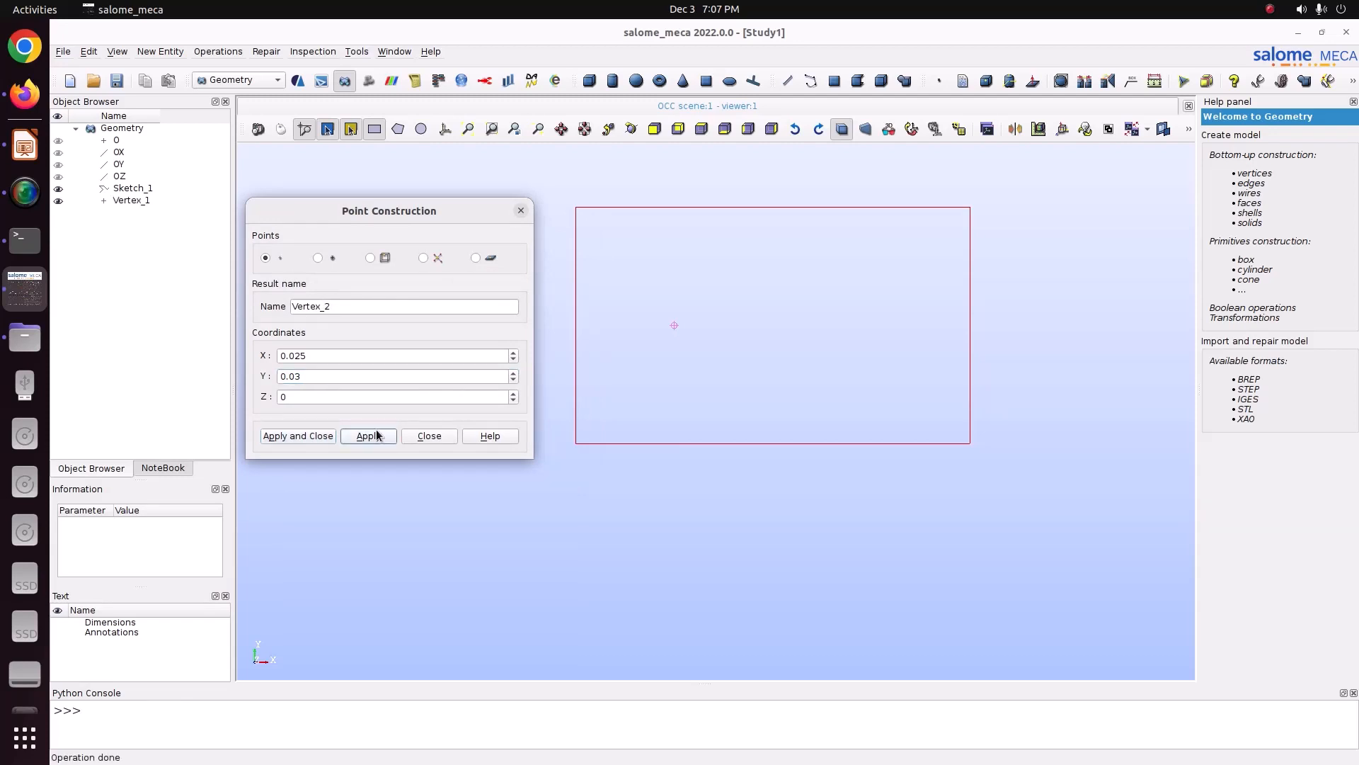
Step: Create two more points at X 0.05 and X 0.075, both with Y 0.03 and Z 0, for the other hole centres
left_click_drag(315, 355, 295, 356)
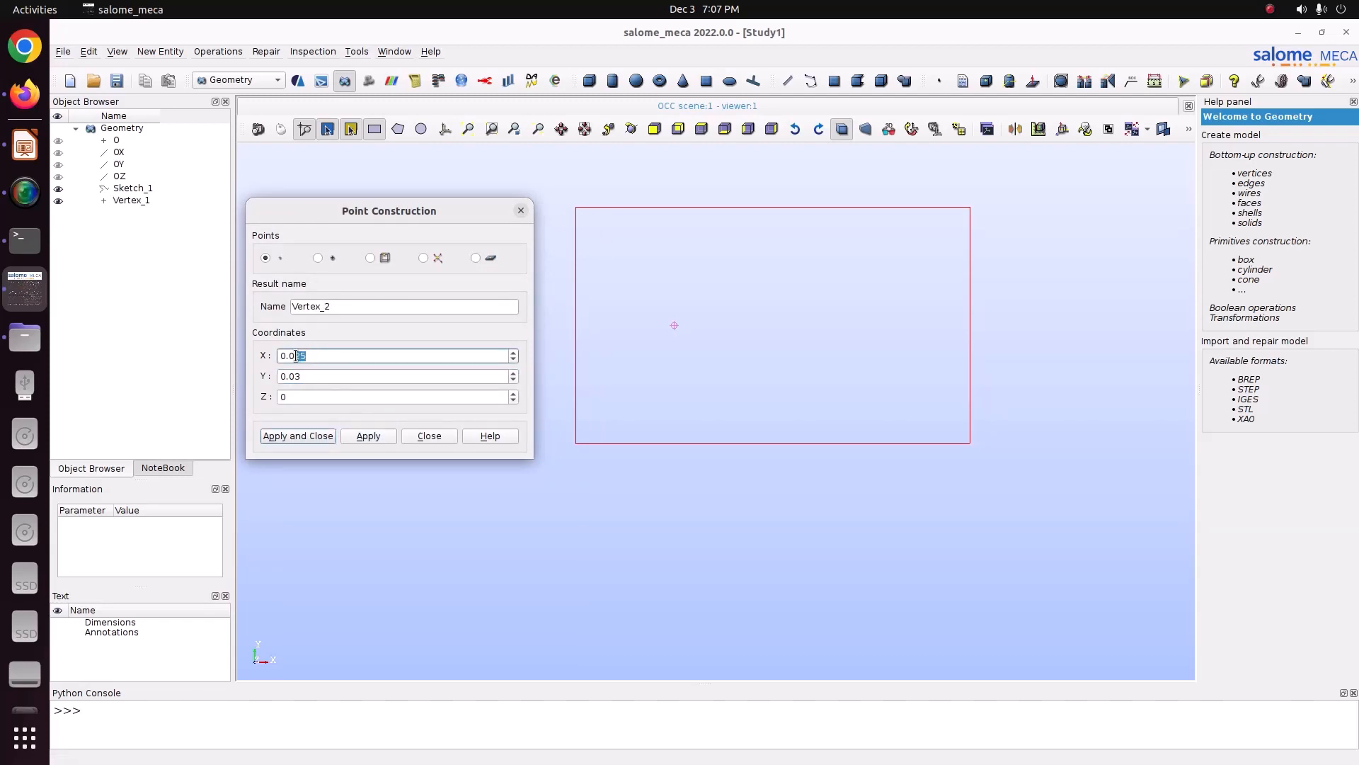
type("5")
left_click(361, 435)
type("75")
left_click(369, 435)
left_click(432, 435)
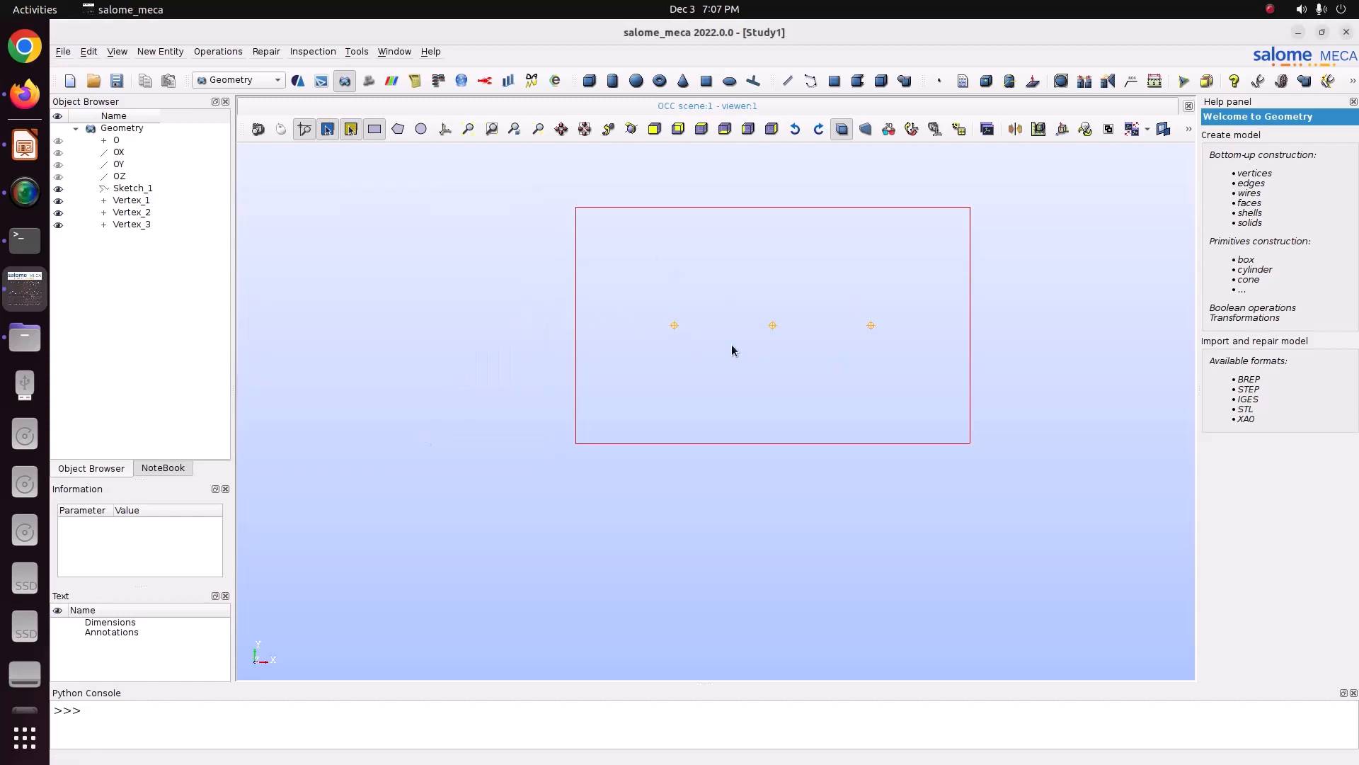
Step: Create a circle of radius 0.01 centred on the first hole point, using OZ as its axis vector
left_click(160, 51)
mouse_move(170, 66)
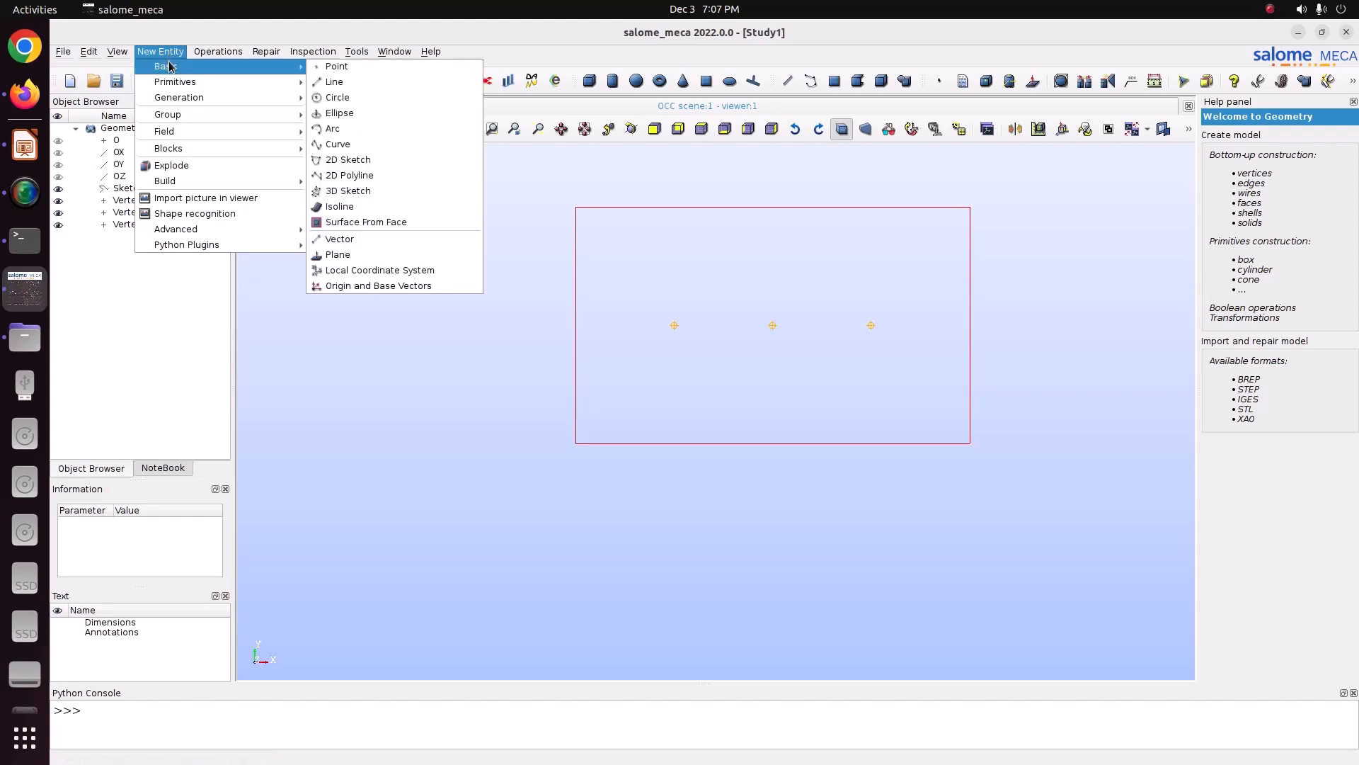
left_click(334, 97)
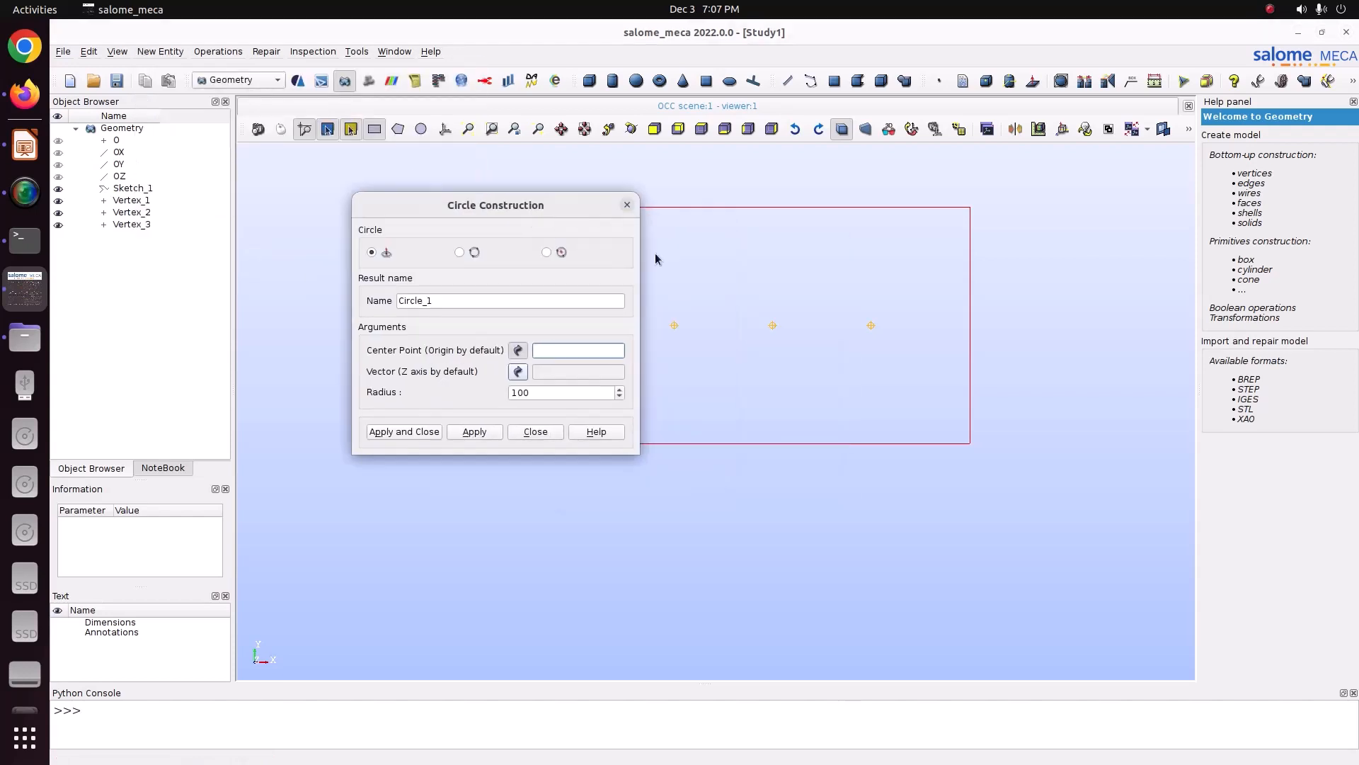
left_click(677, 323)
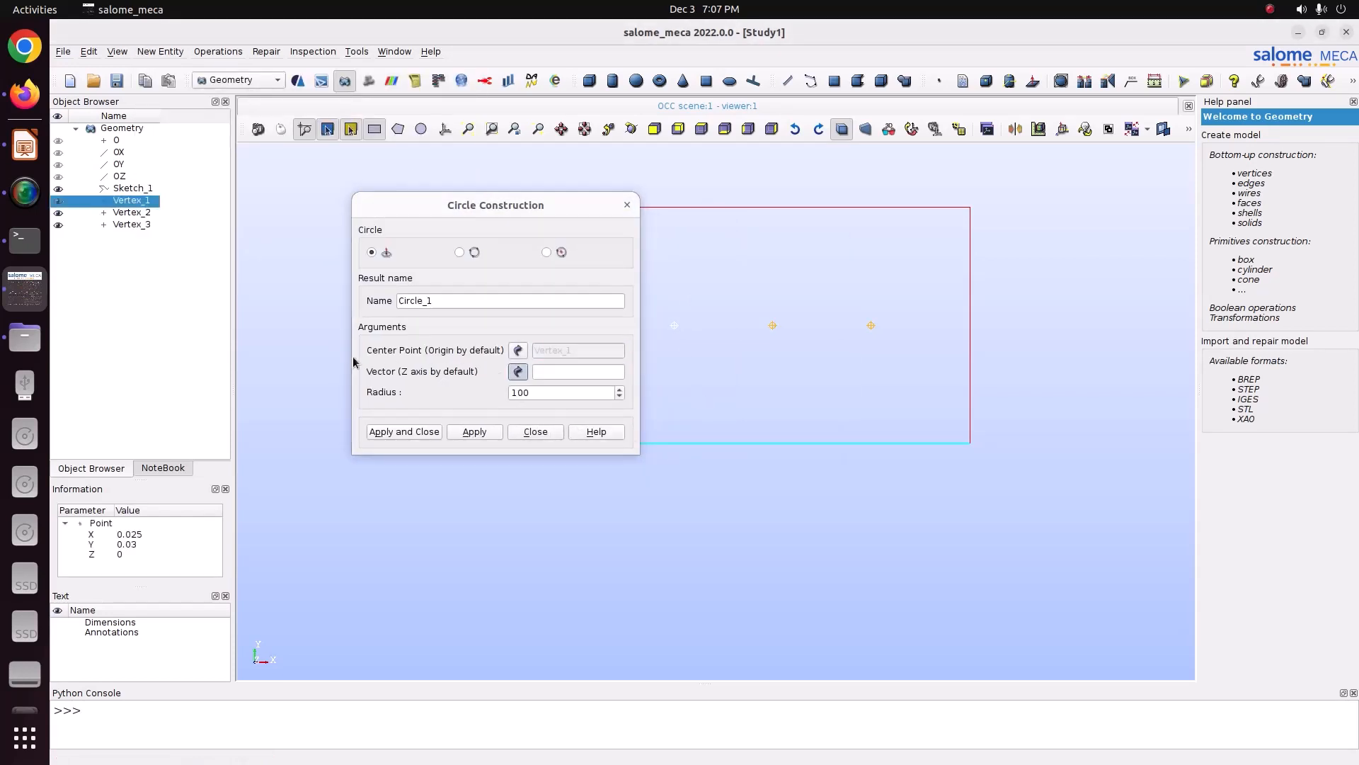
left_click(124, 177)
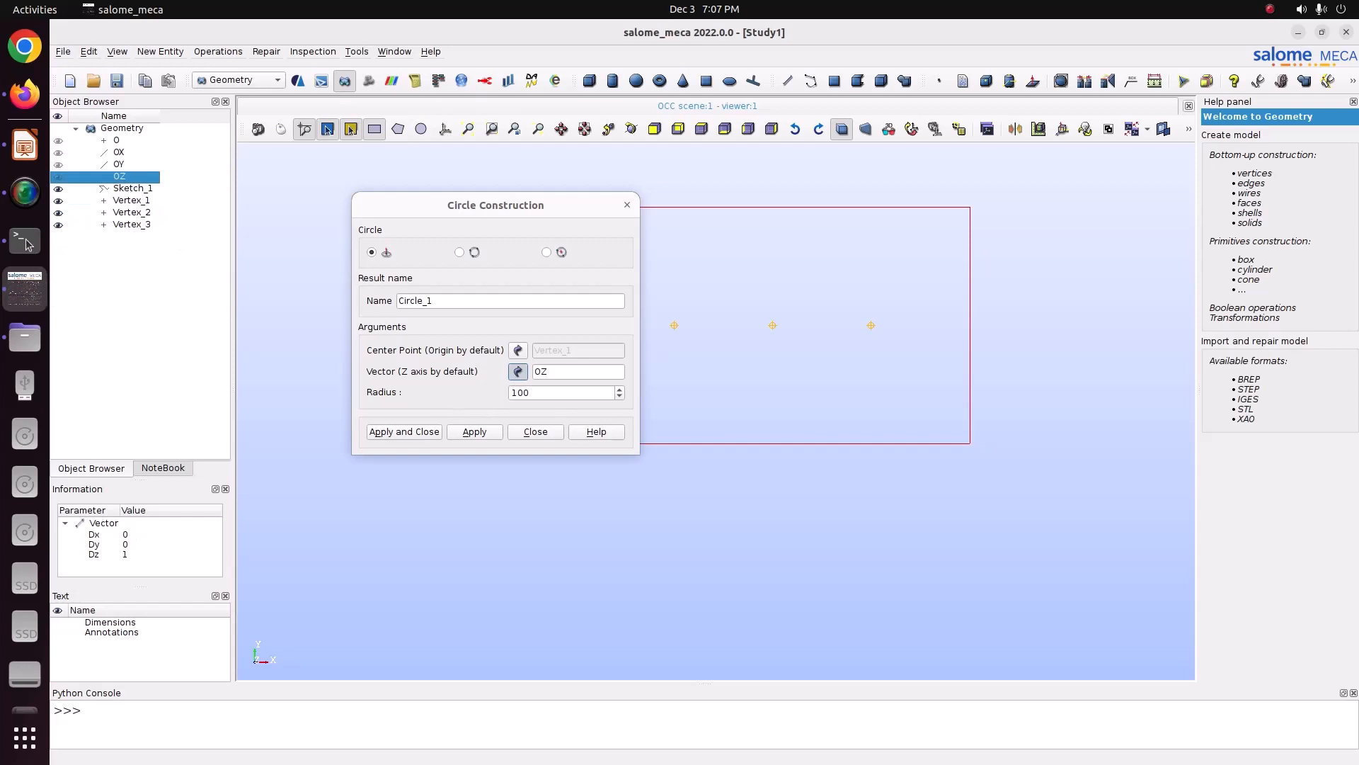
left_click(24, 147)
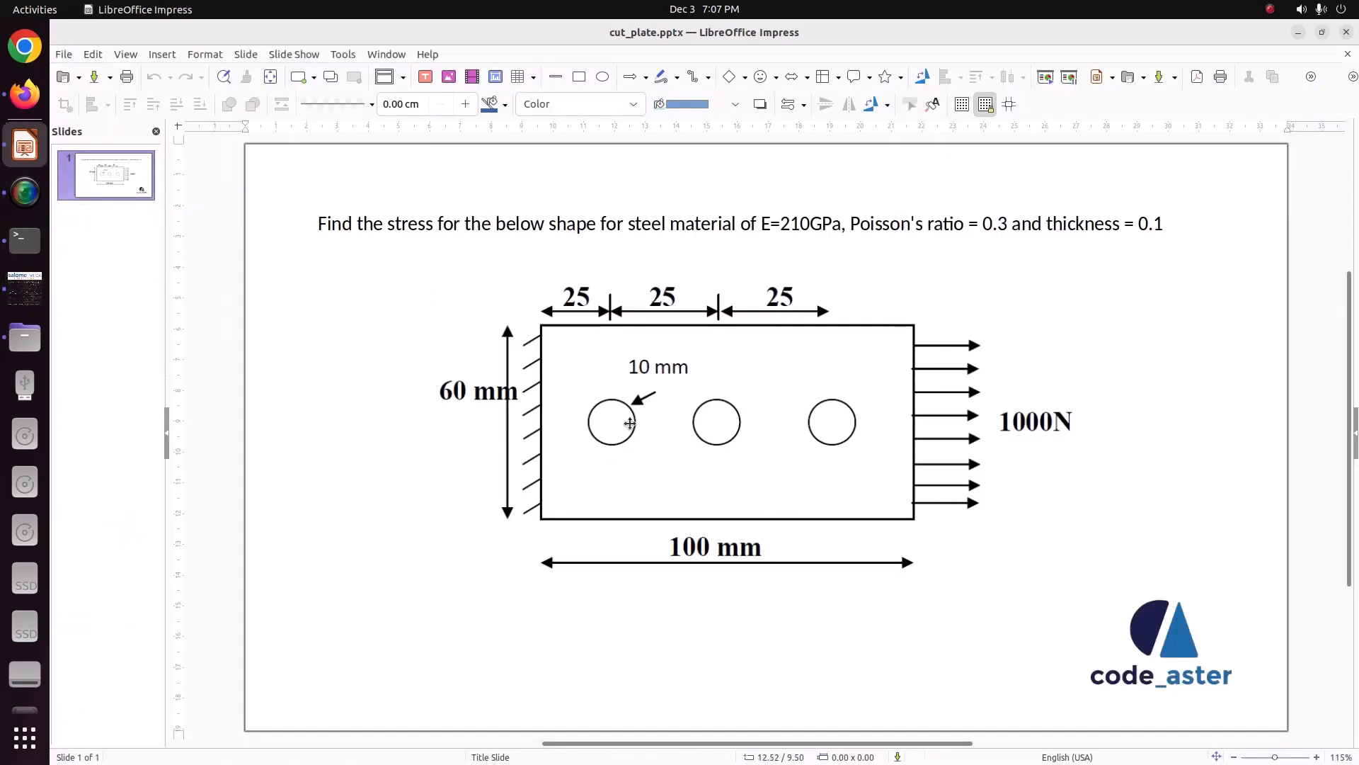
left_click(25, 287)
double_click(542, 391)
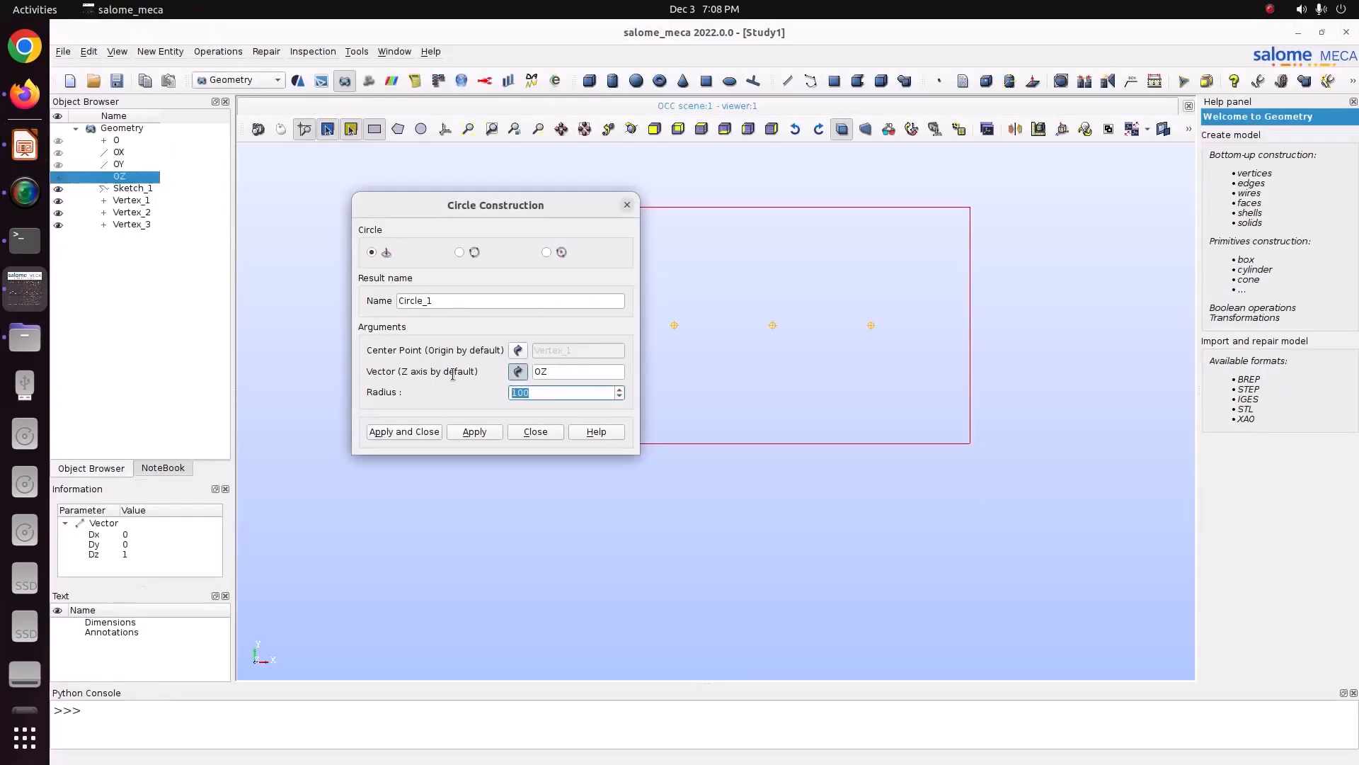
type("0")
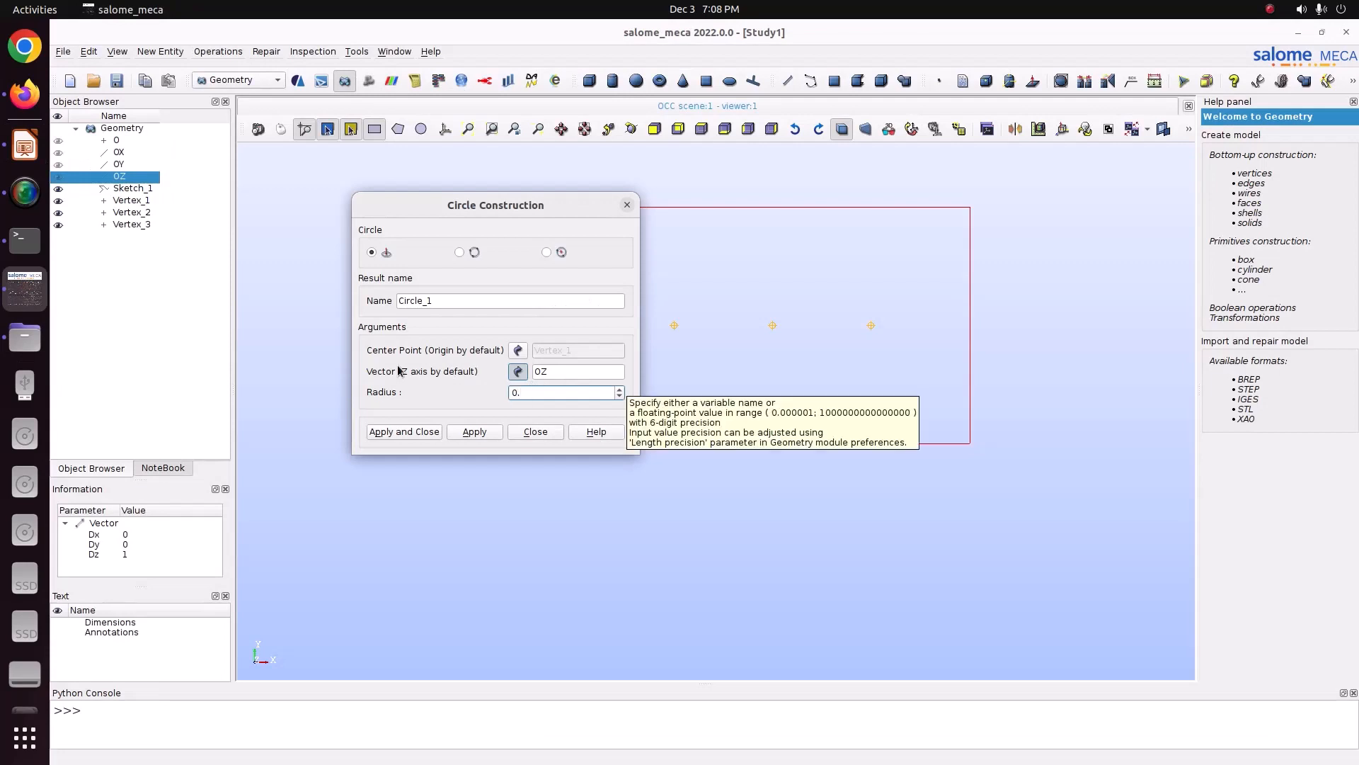
type(".01")
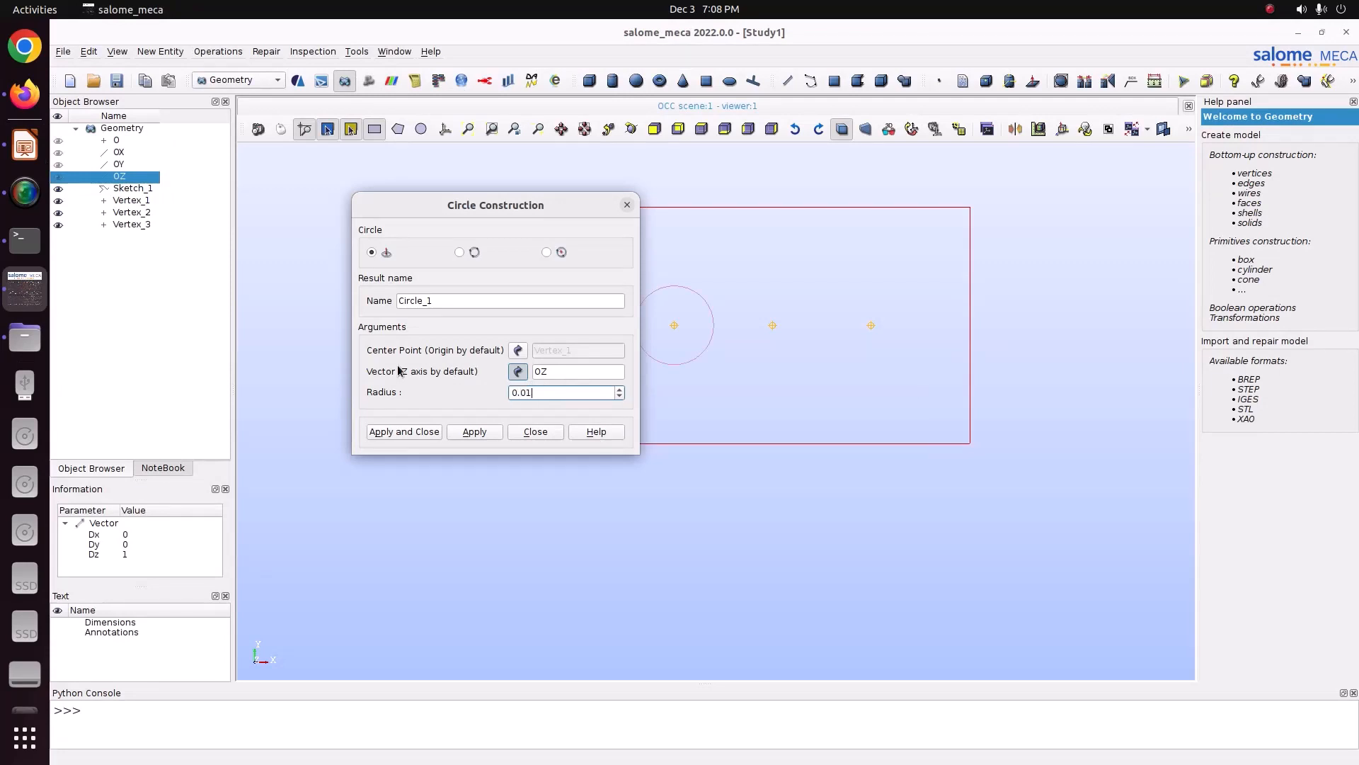
left_click(481, 430)
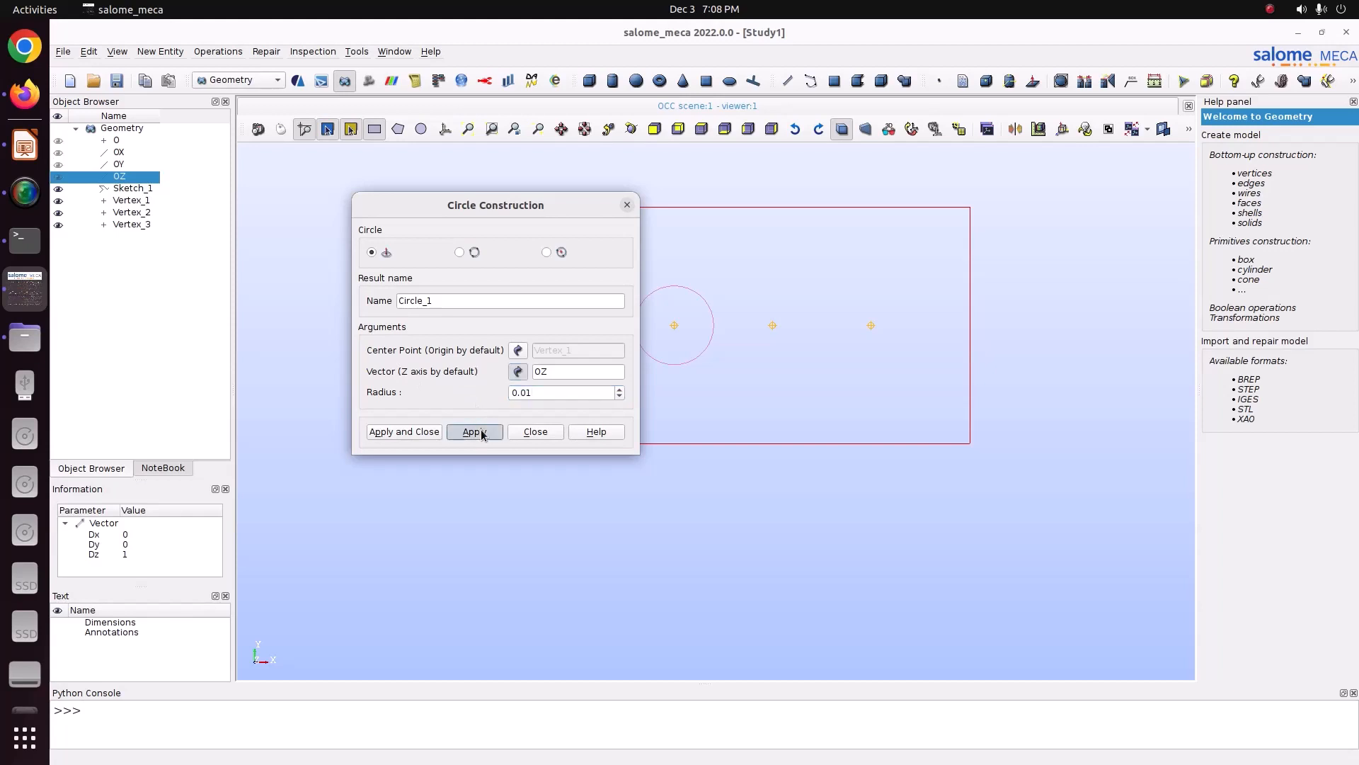
Step: Add two more 0.01 radius circles about OZ, centred on the second and third hole points
left_click(147, 212)
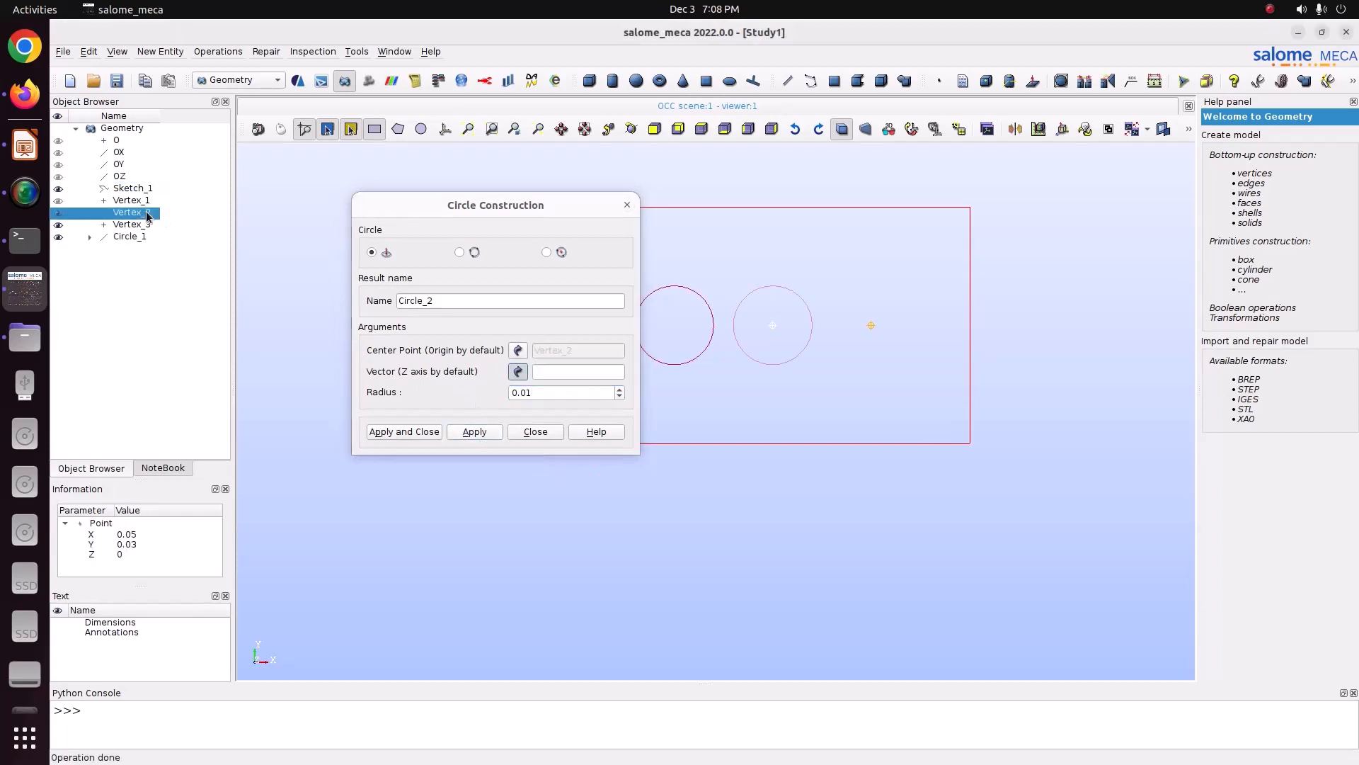
left_click(482, 431)
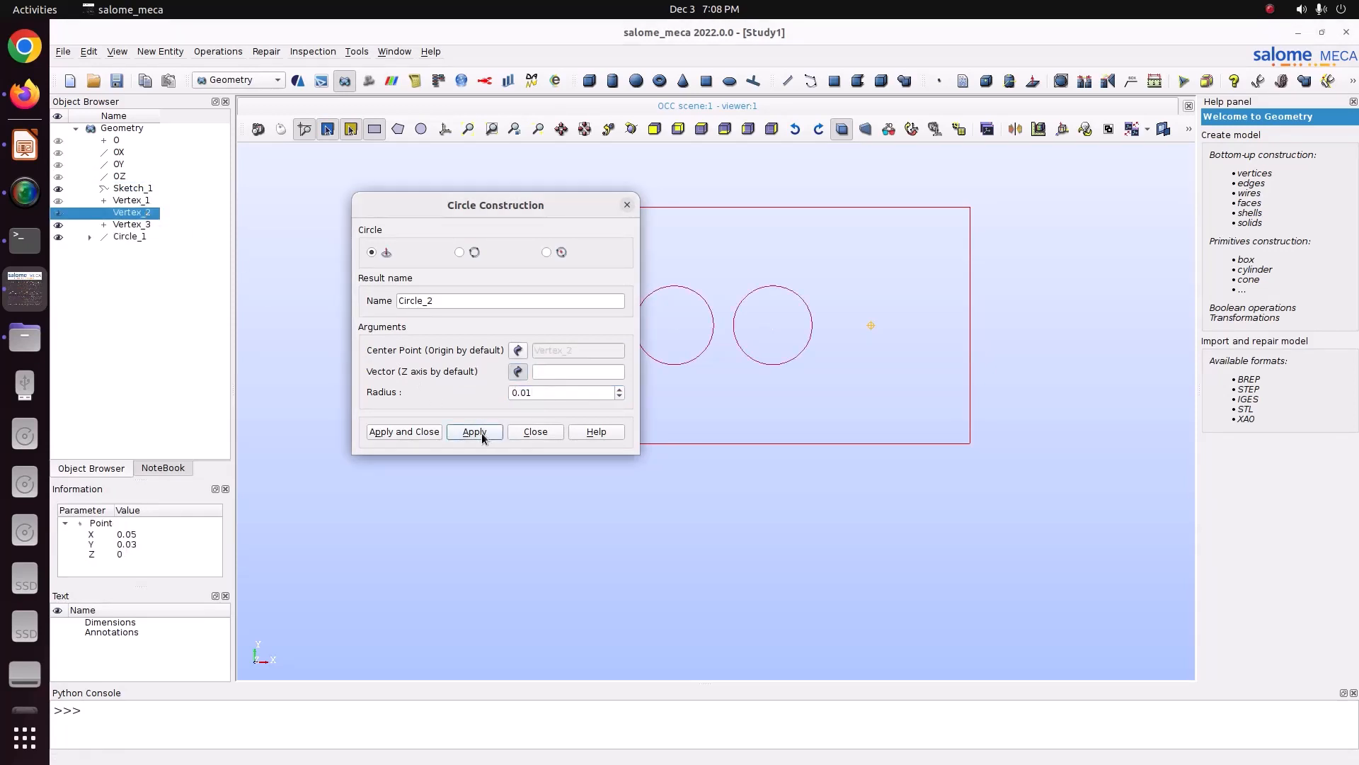
left_click(133, 225)
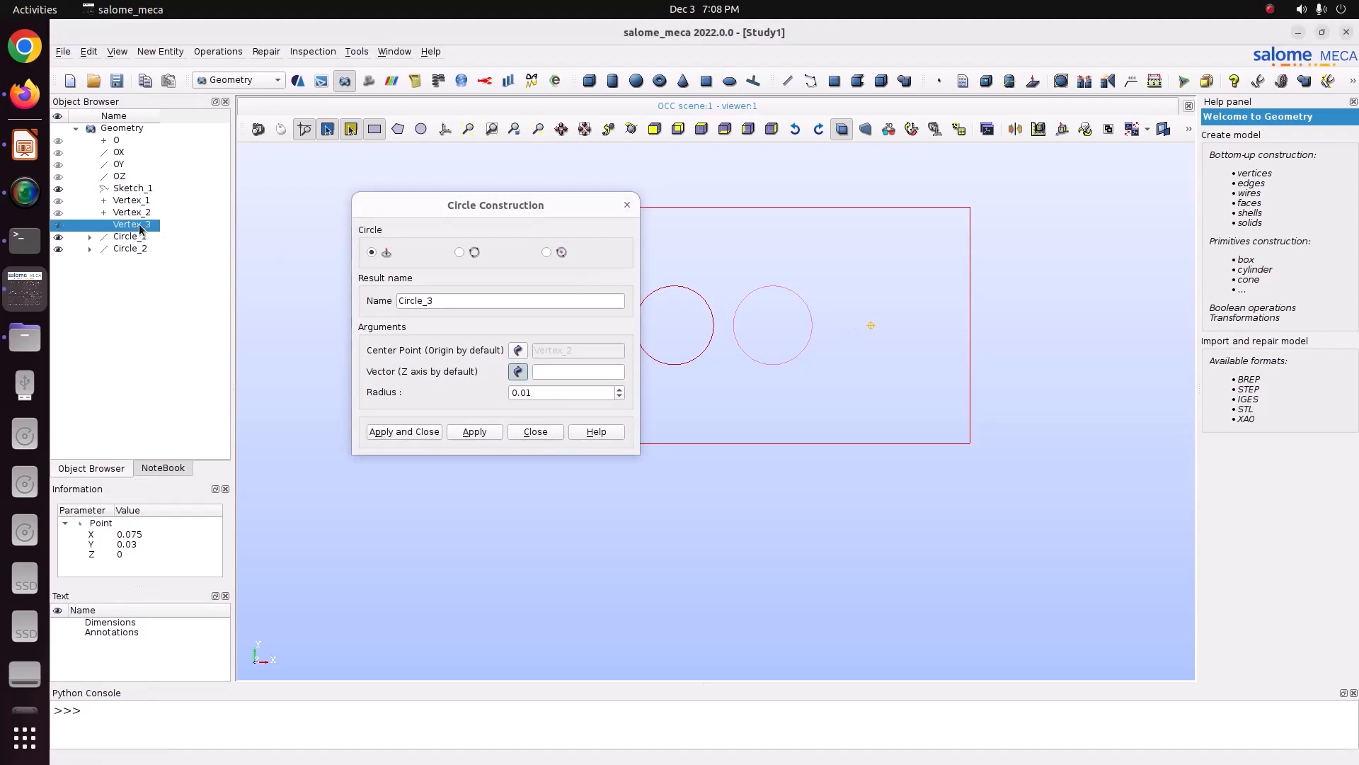
left_click(115, 177)
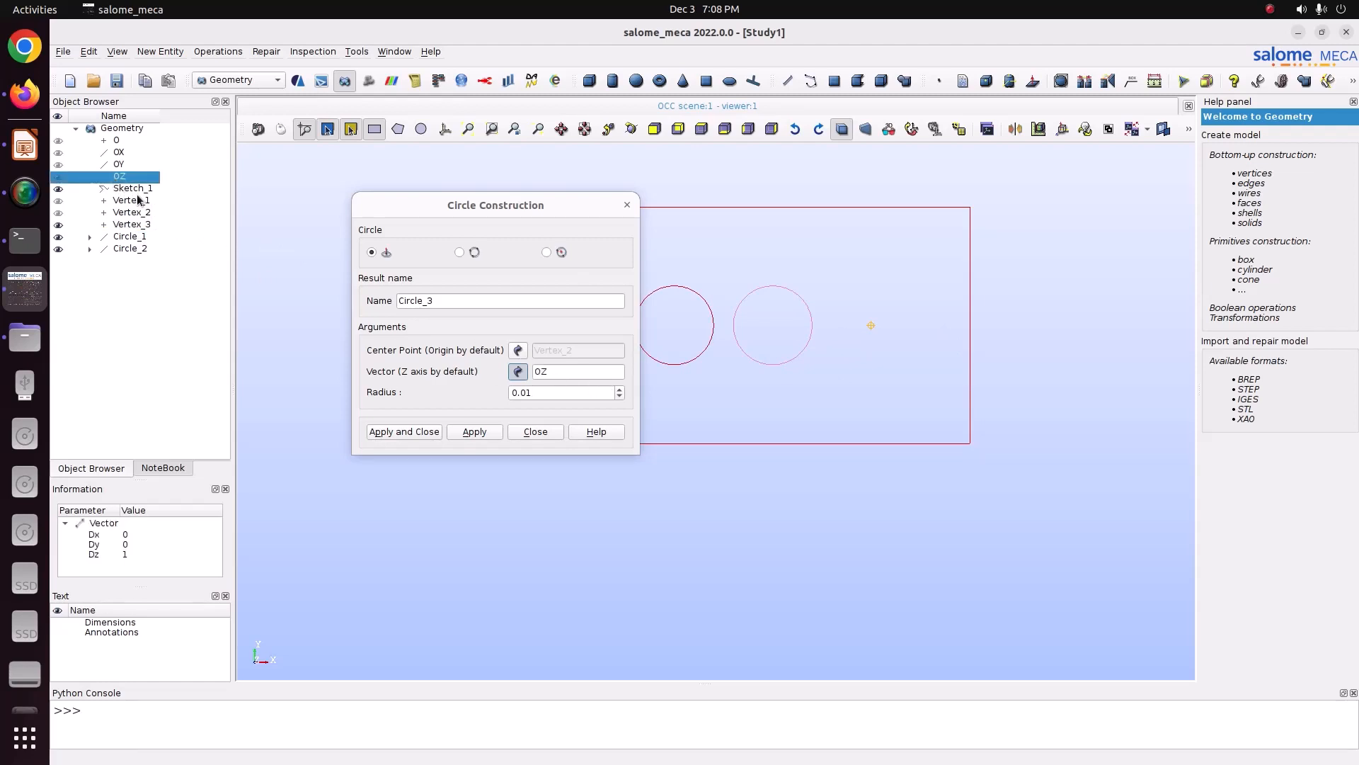
left_click(518, 350)
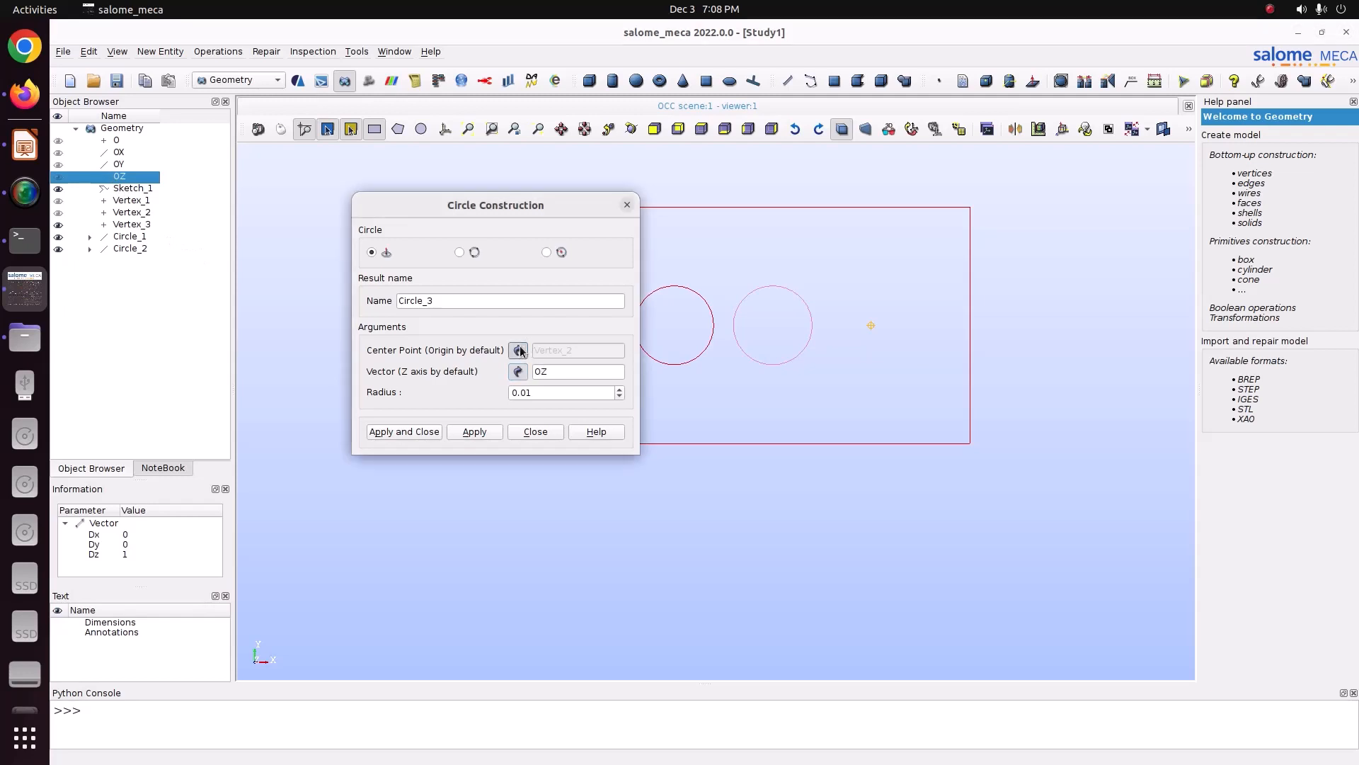
left_click(141, 224)
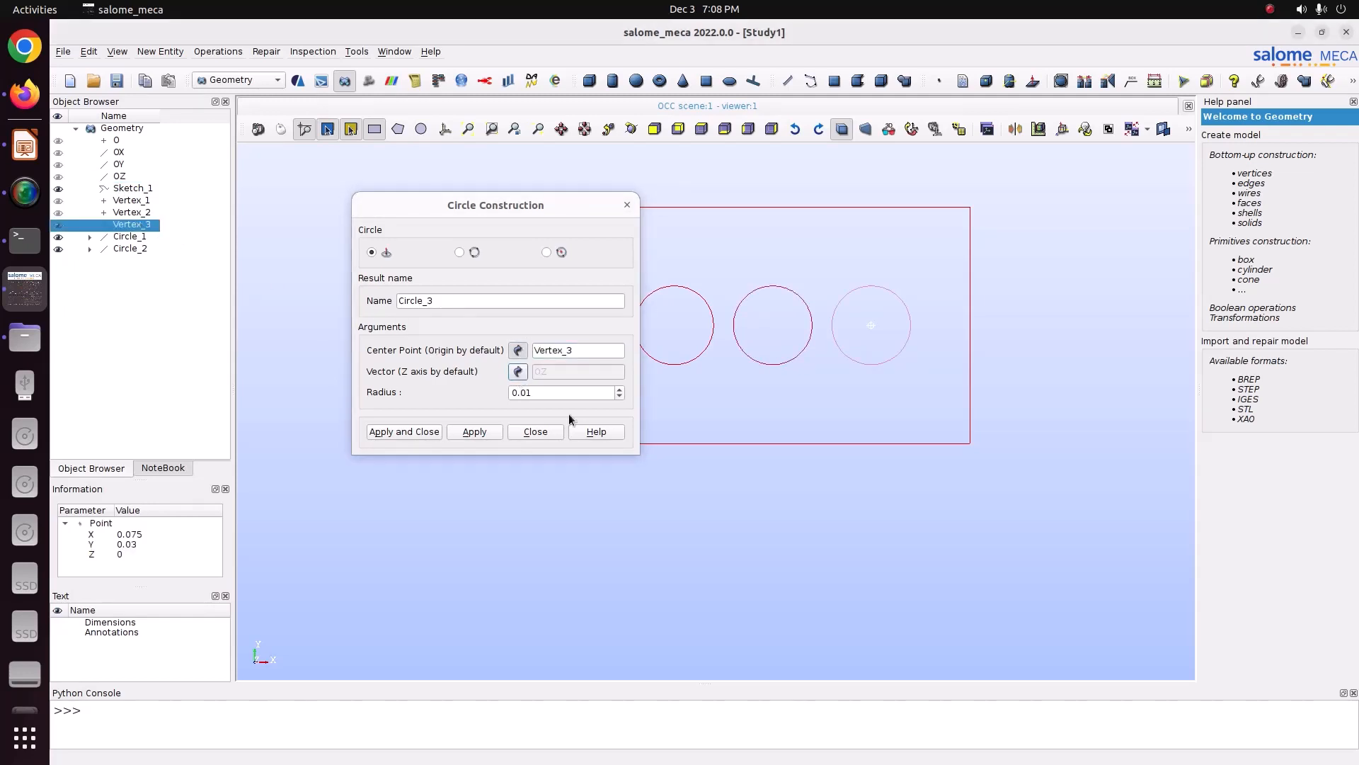
left_click(424, 433)
Step: Build a planar face from the rectangle sketch and the three circles
scroll(804, 340, "up", 2)
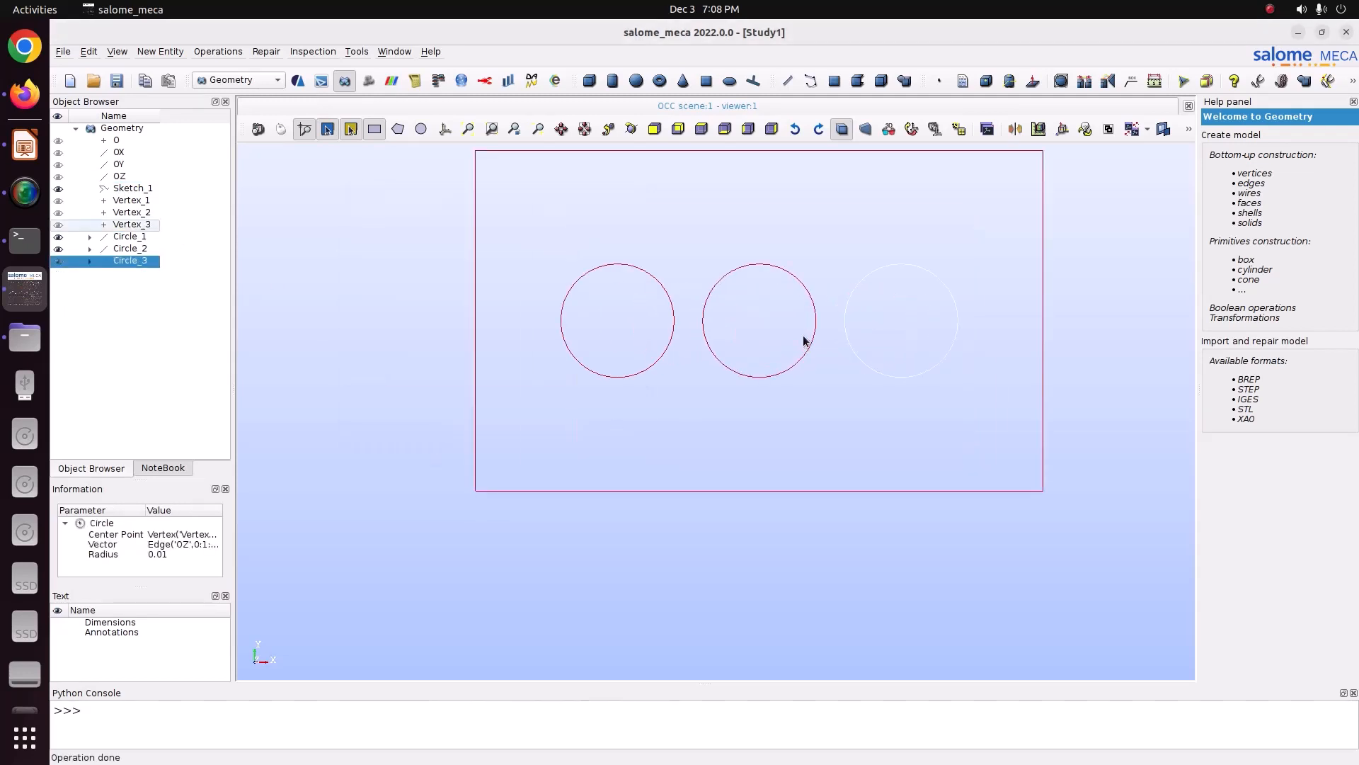
scroll(804, 341, "down", 3)
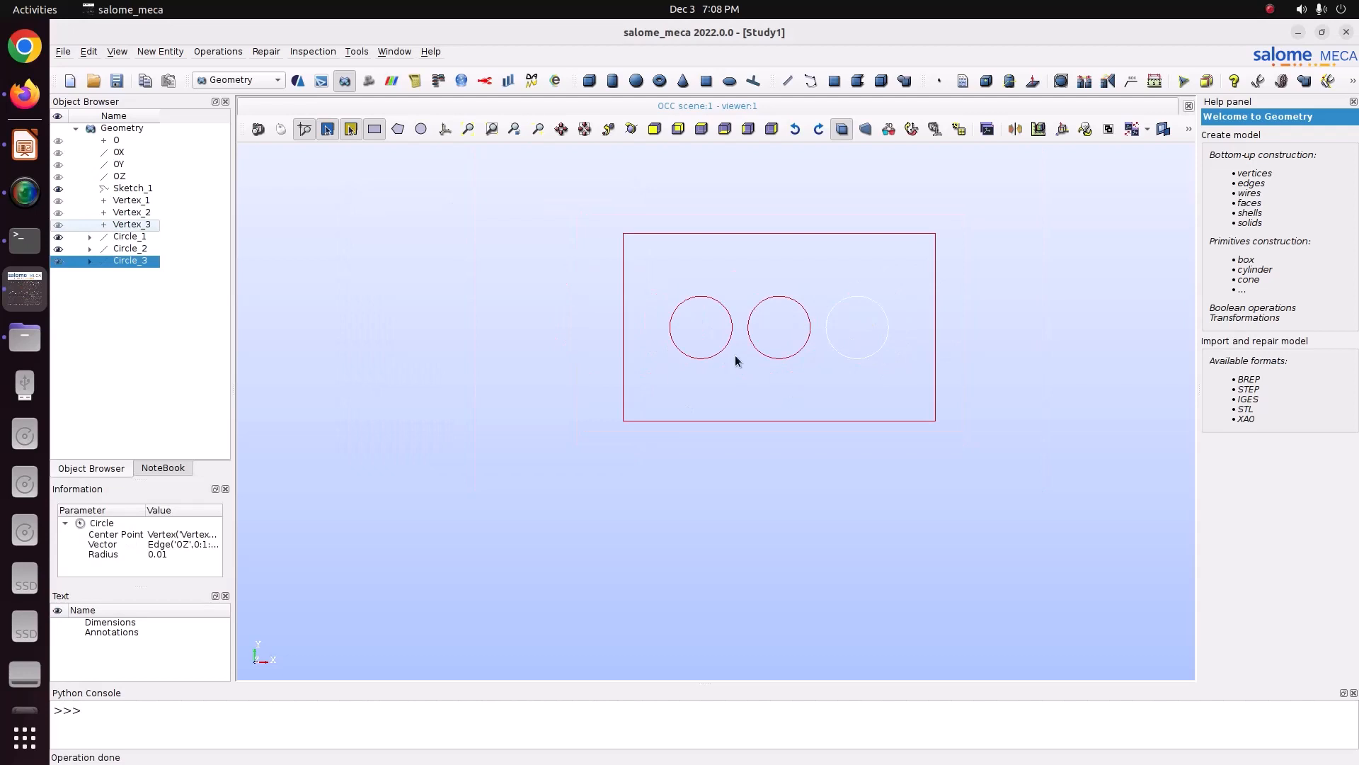
left_click(124, 248, "ctrl")
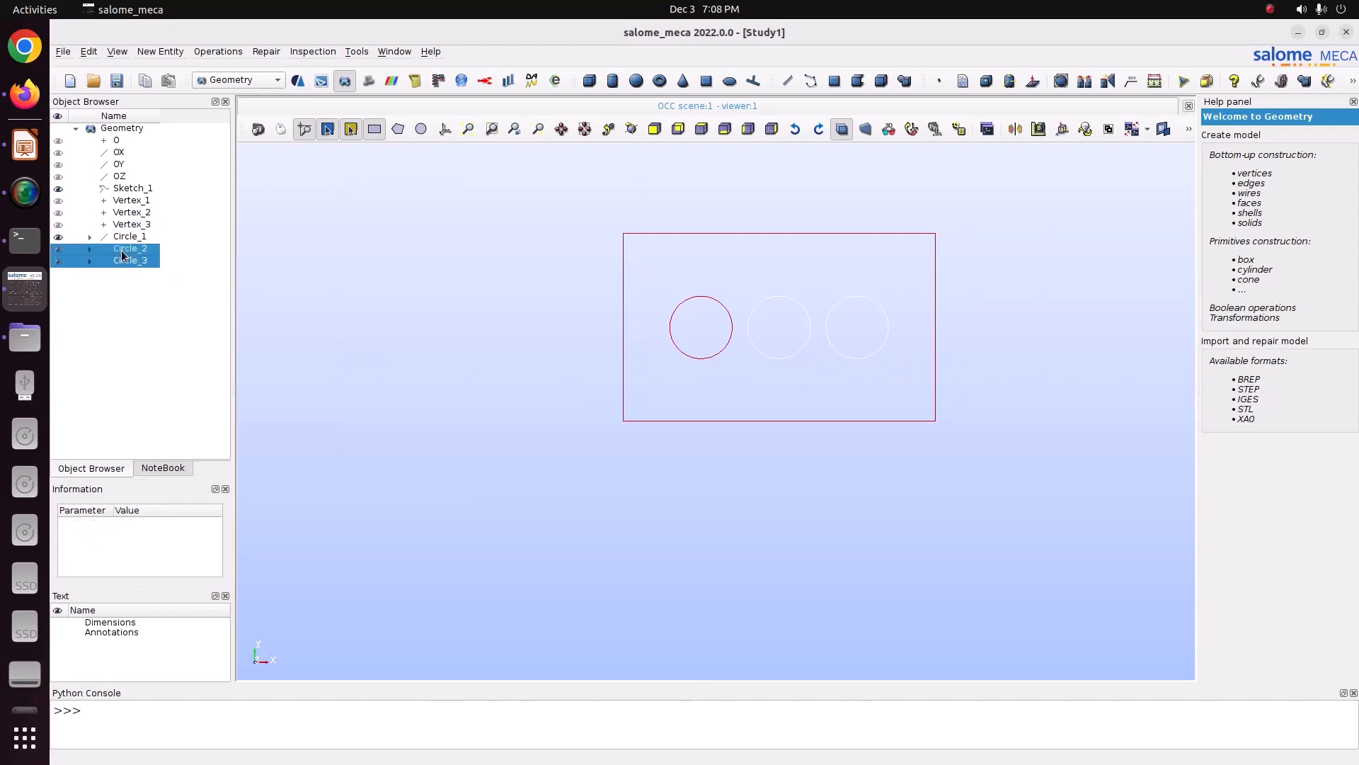
left_click(125, 239, "ctrl")
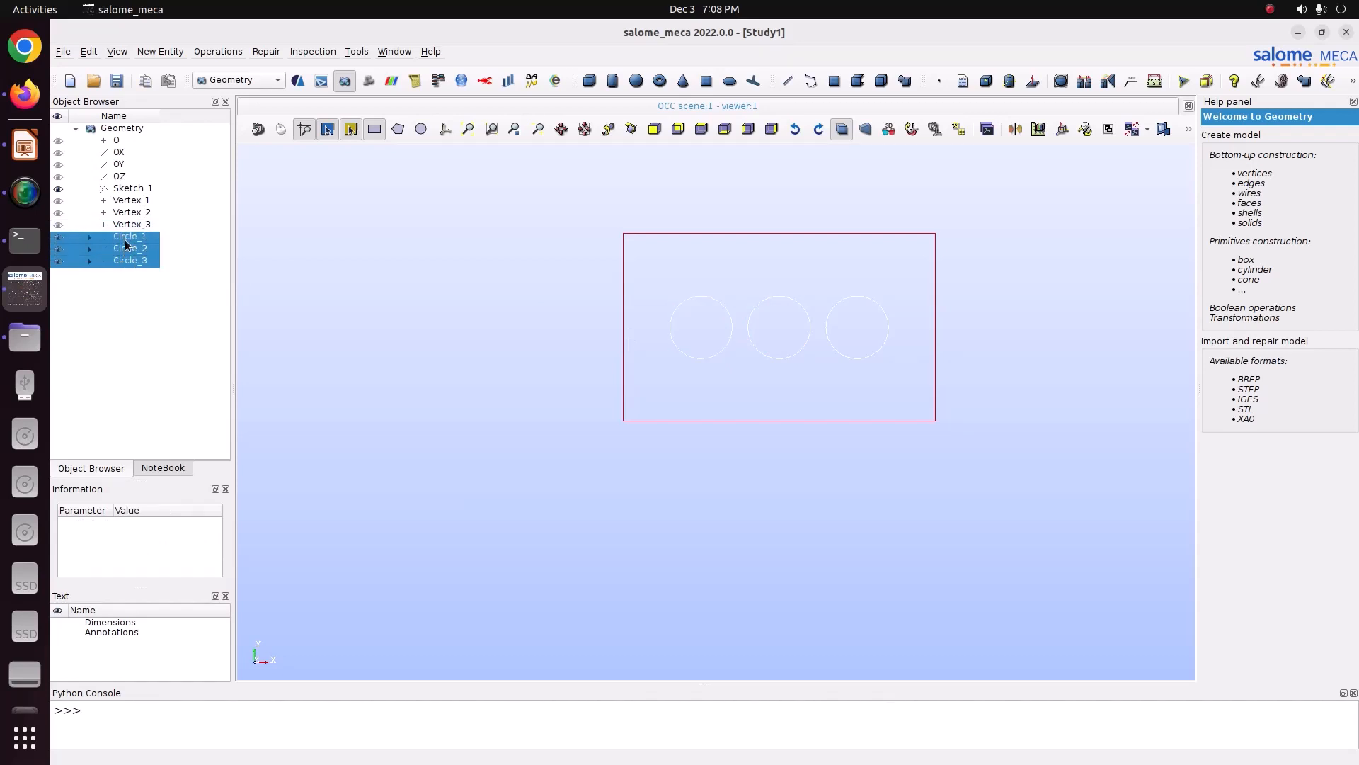
left_click(149, 188, "ctrl")
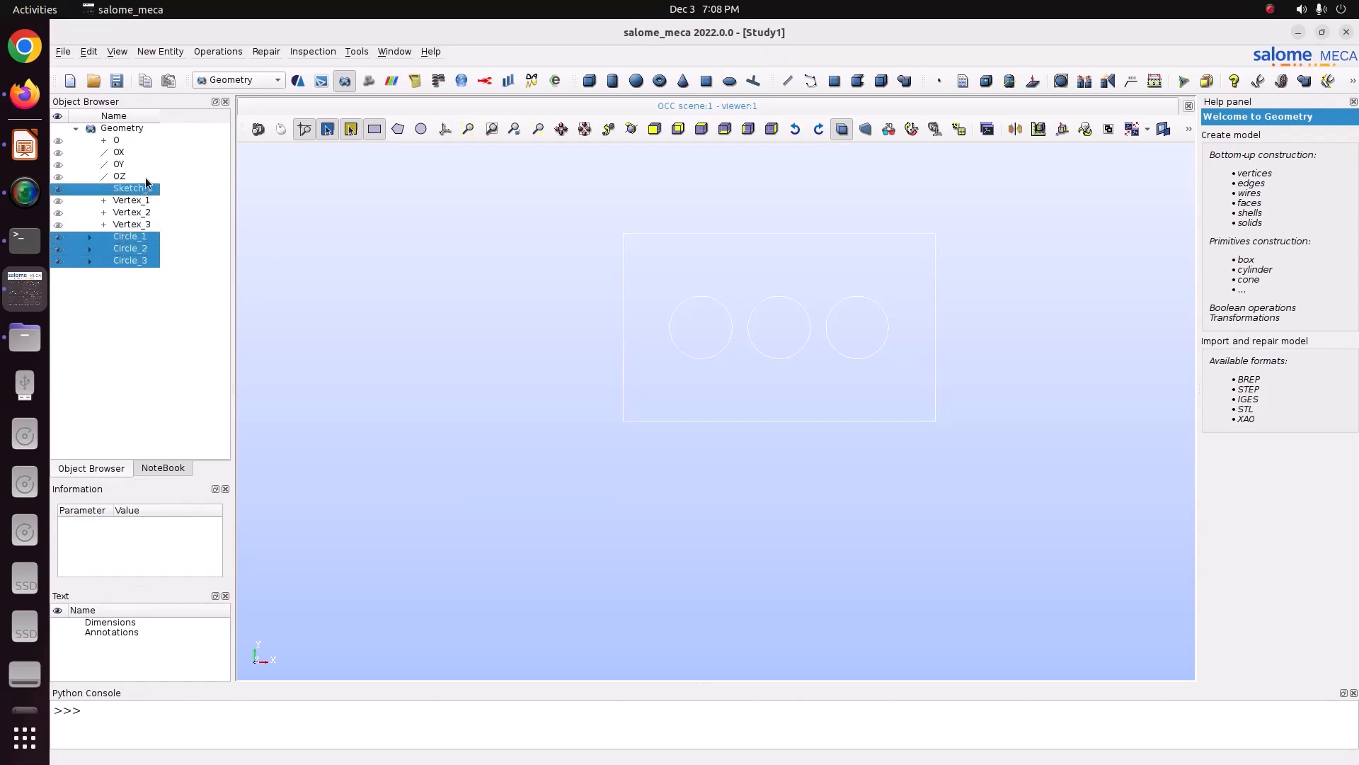
left_click(156, 52)
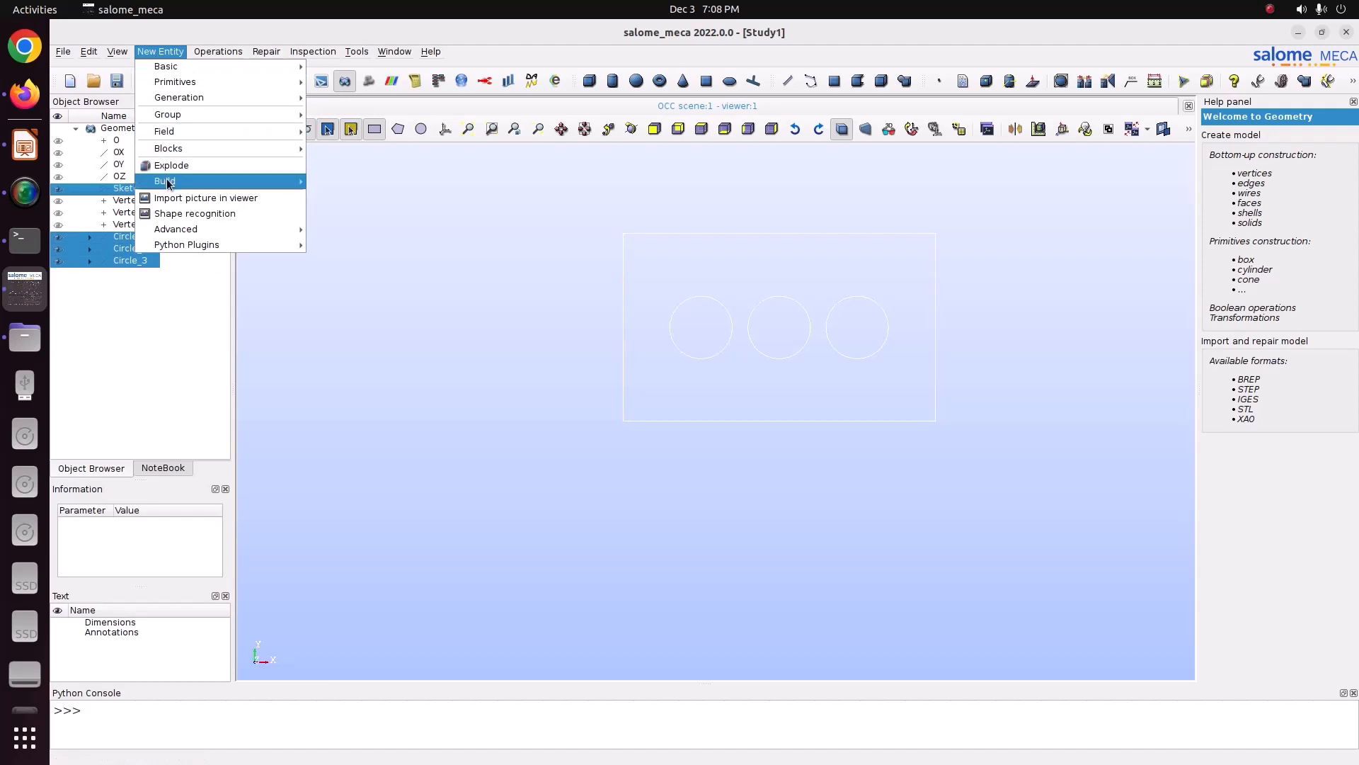
mouse_move(170, 182)
left_click(346, 209)
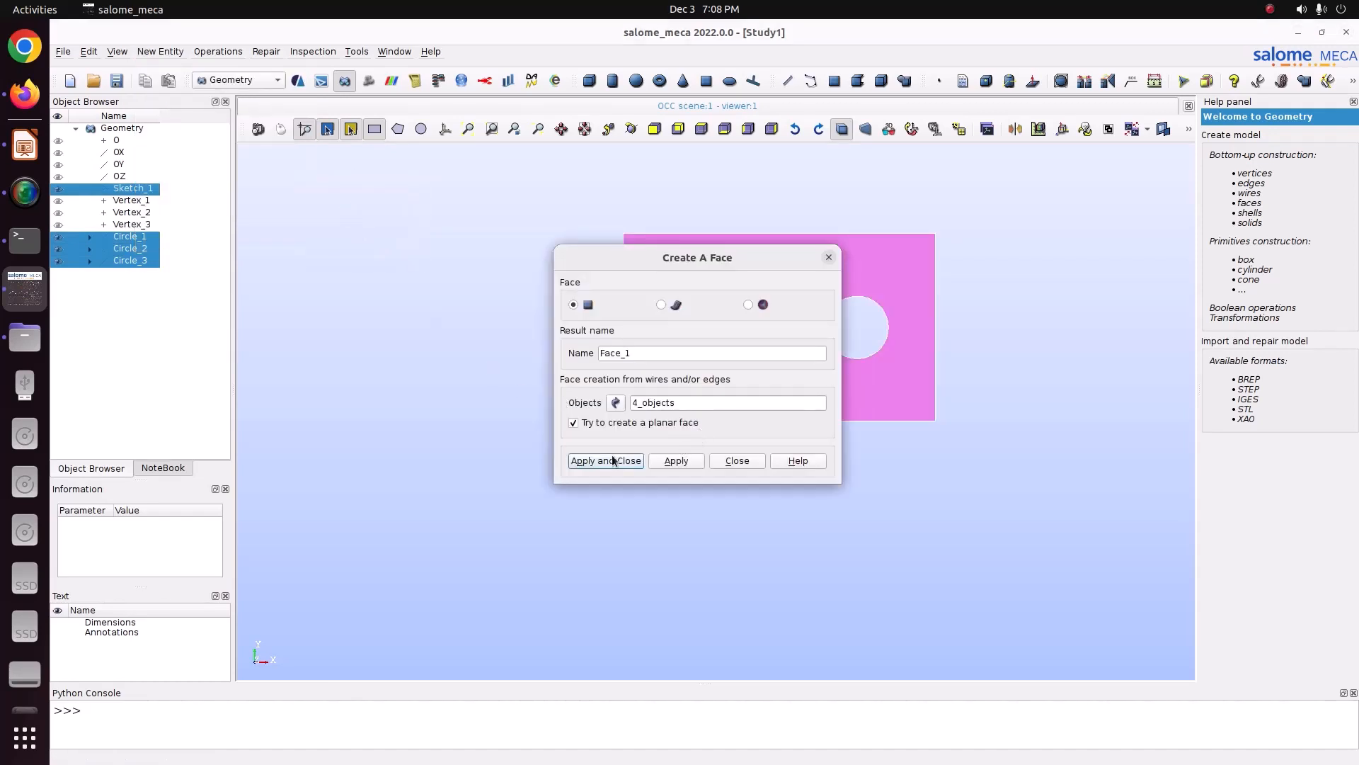
scroll(786, 364, "up", 5)
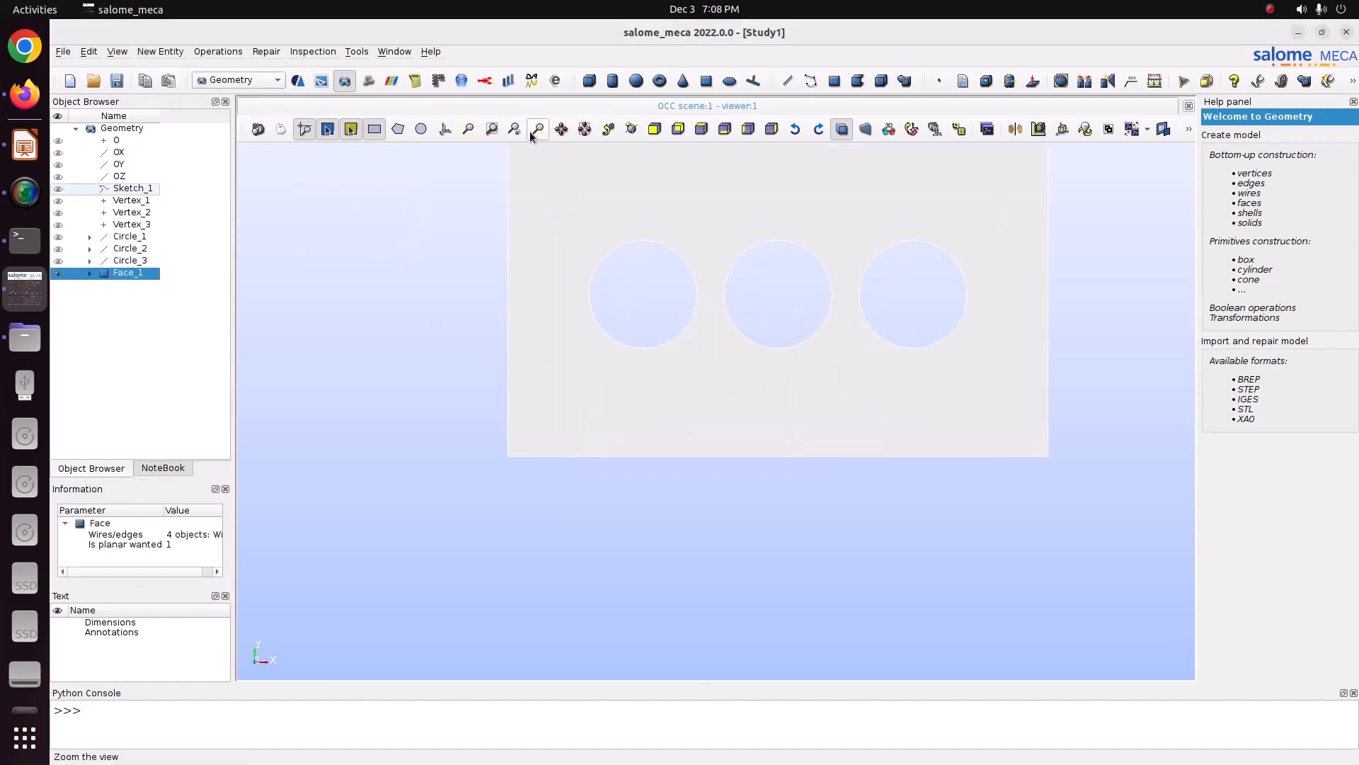
left_click(444, 130)
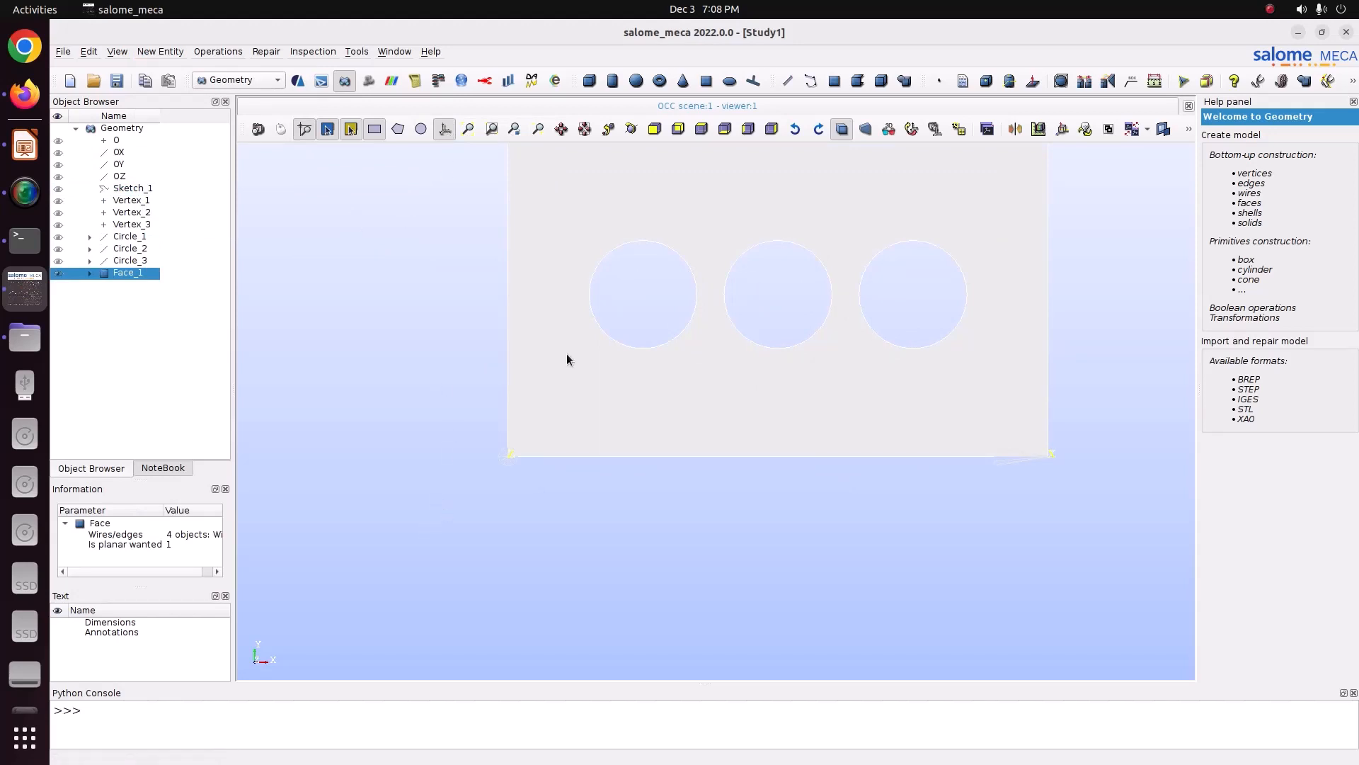
left_click(561, 128)
left_click_drag(569, 227, 528, 337)
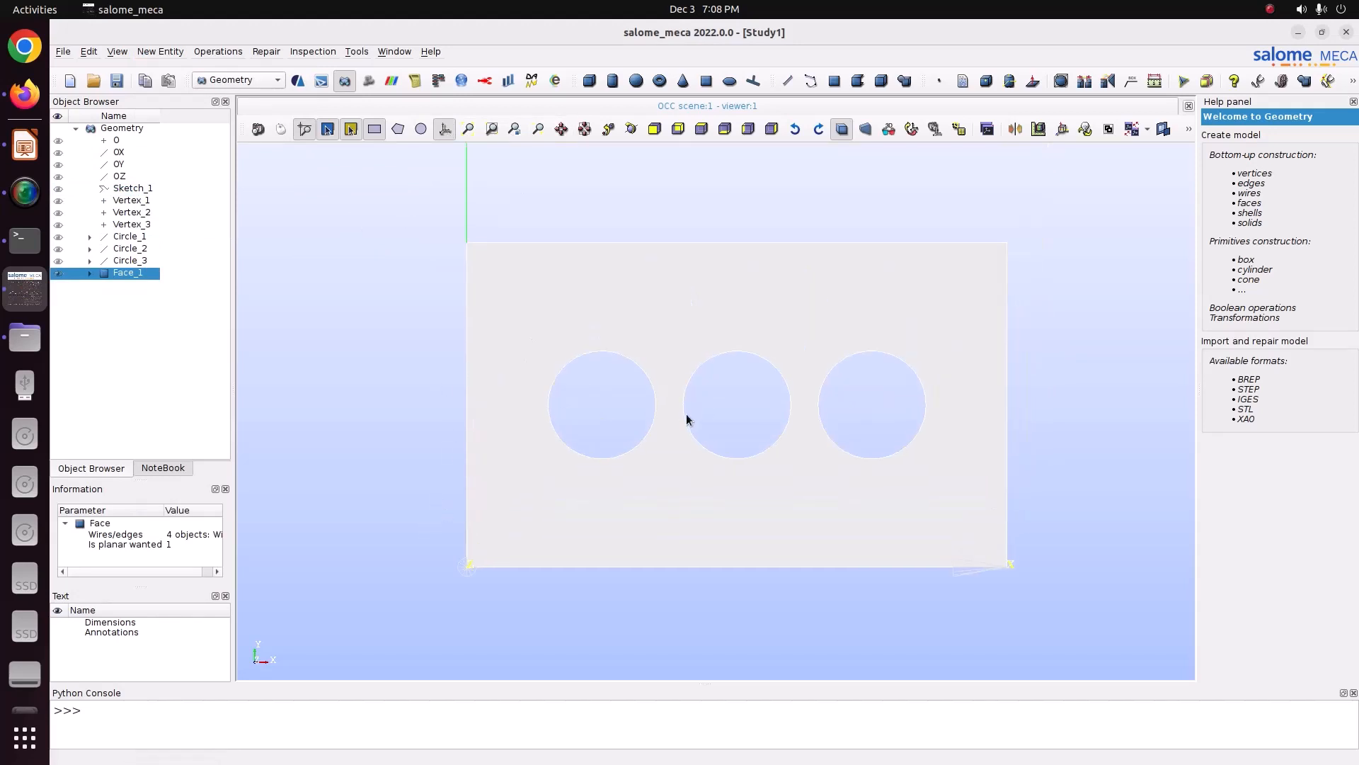
Step: Save the study as Study1 in the home folder's Pictures/CODE_ASTER/55_plate_cut directory
key("ctrl+s")
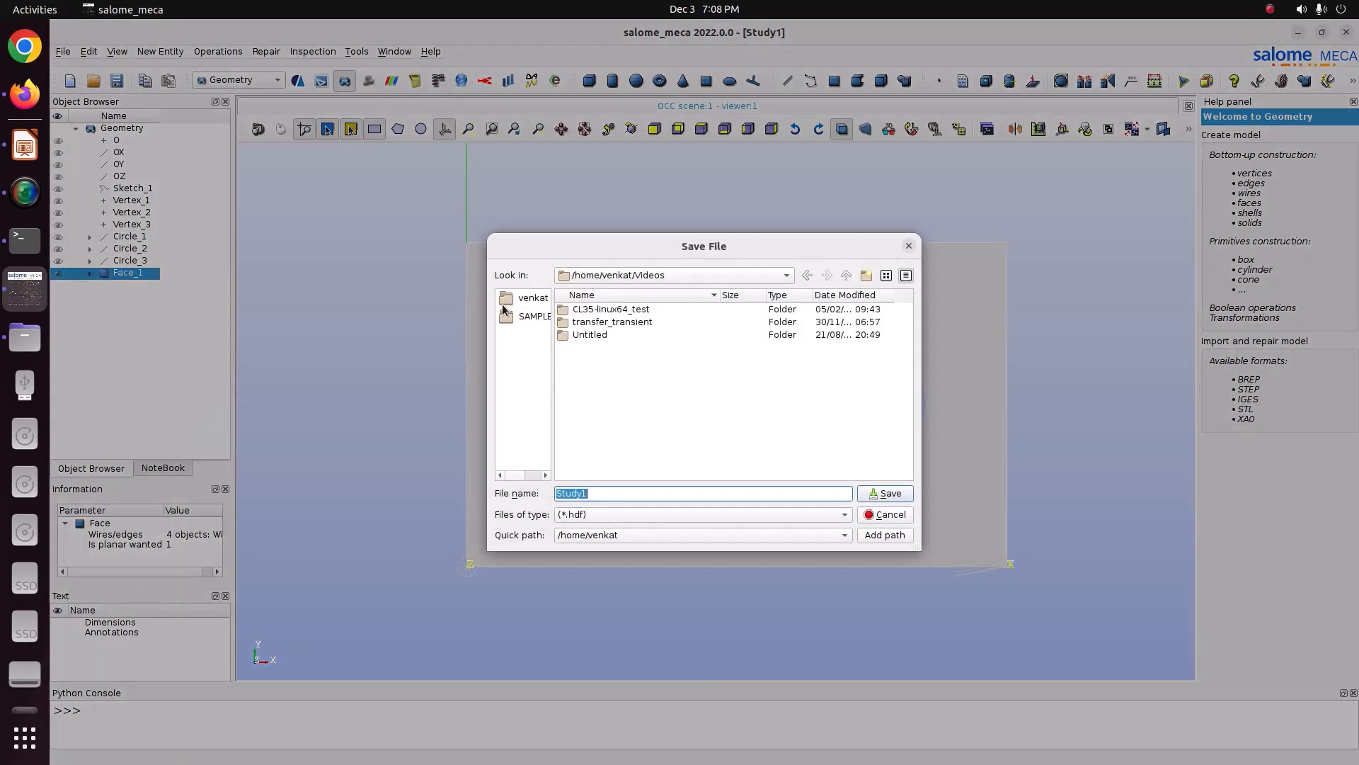
left_click(530, 298)
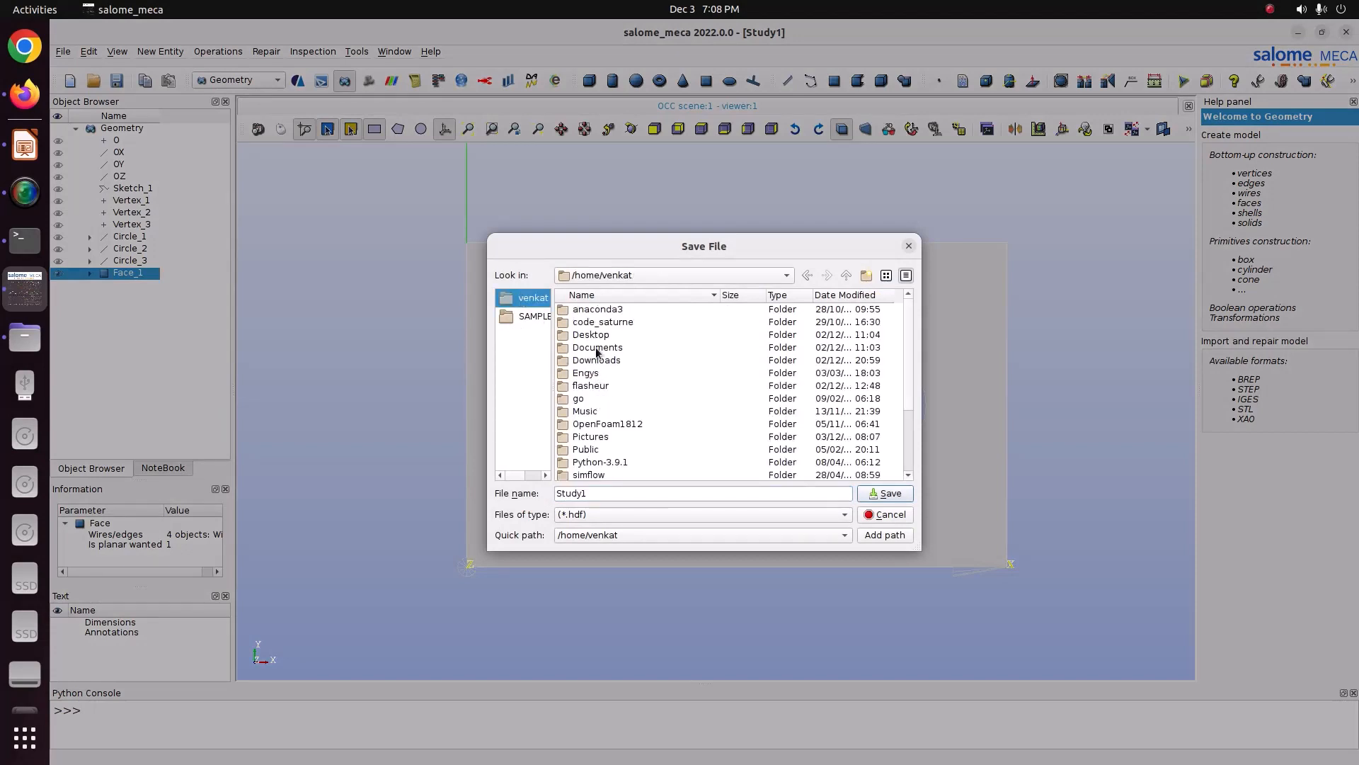
double_click(594, 347)
left_click(529, 298)
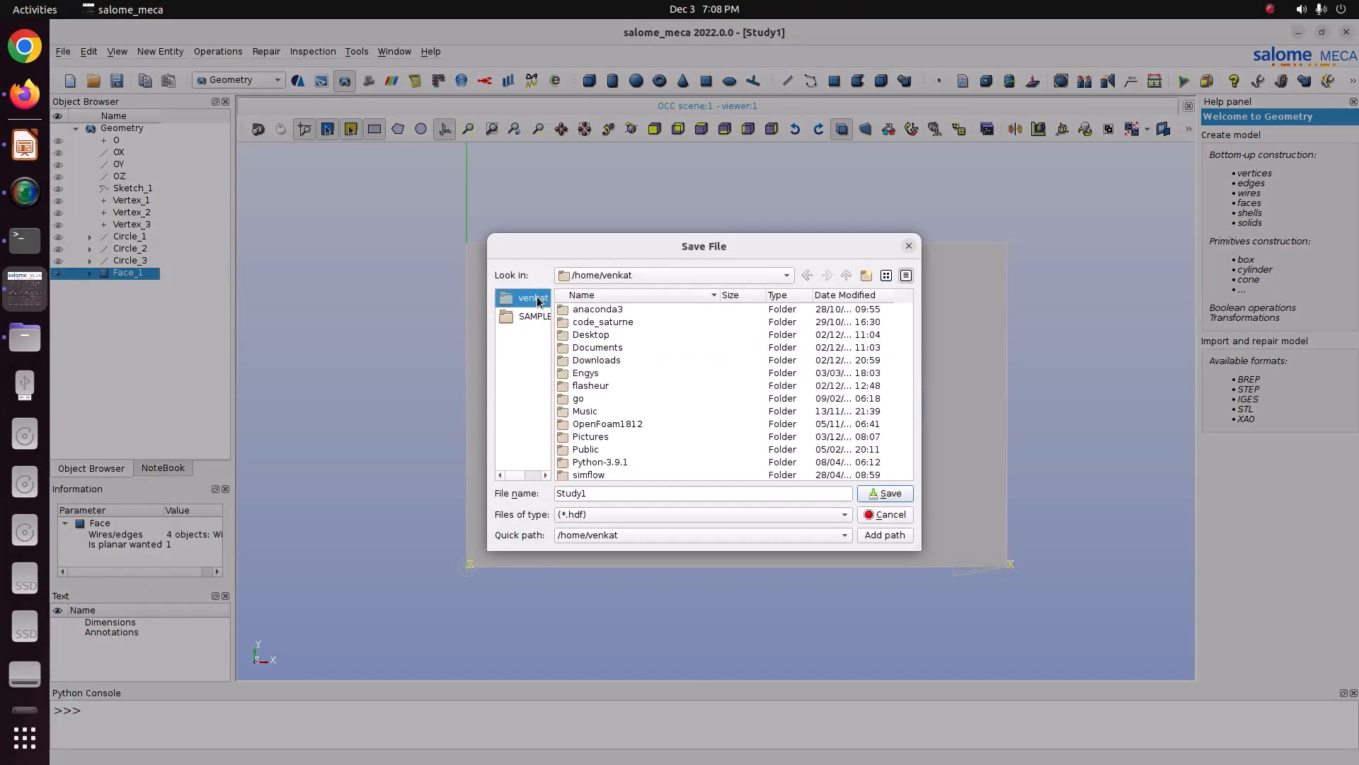
scroll(602, 406, "down", 1)
left_click(595, 399)
double_click(595, 398)
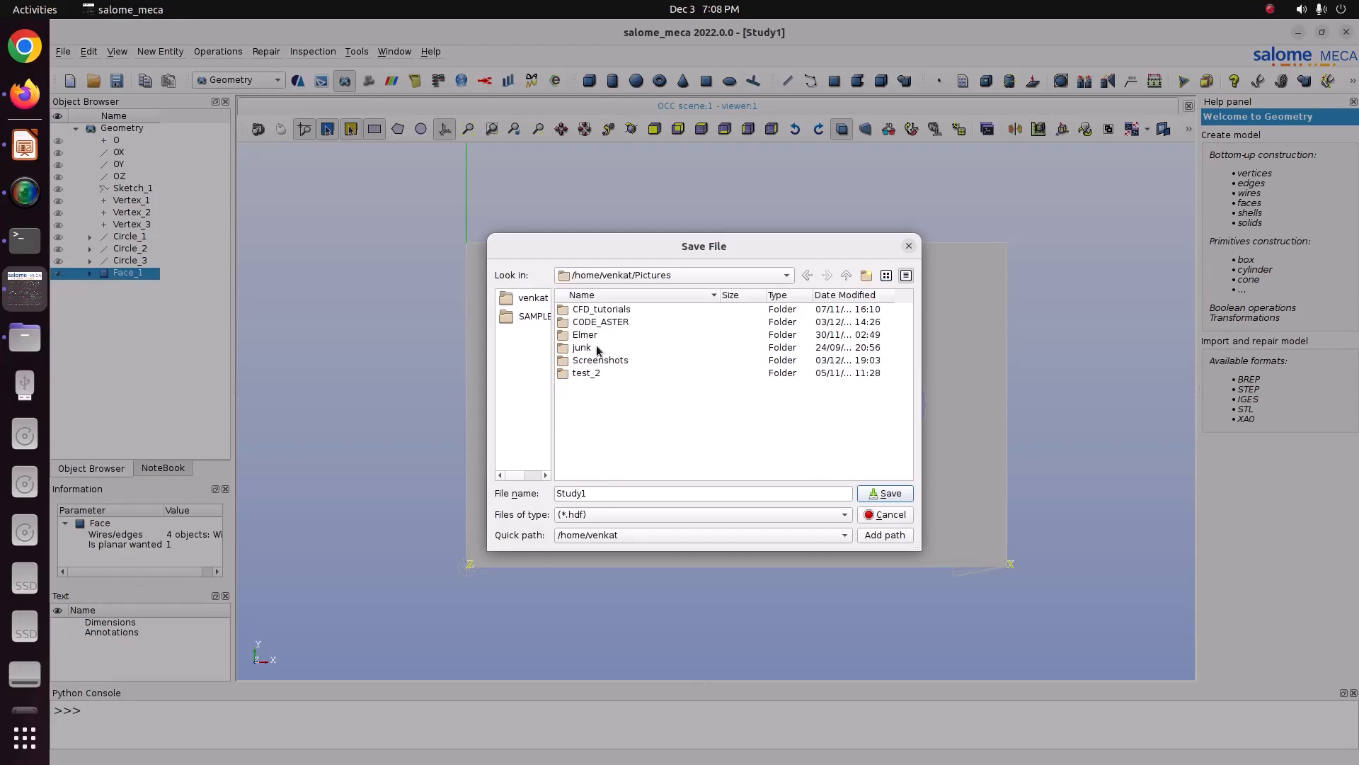
double_click(599, 326)
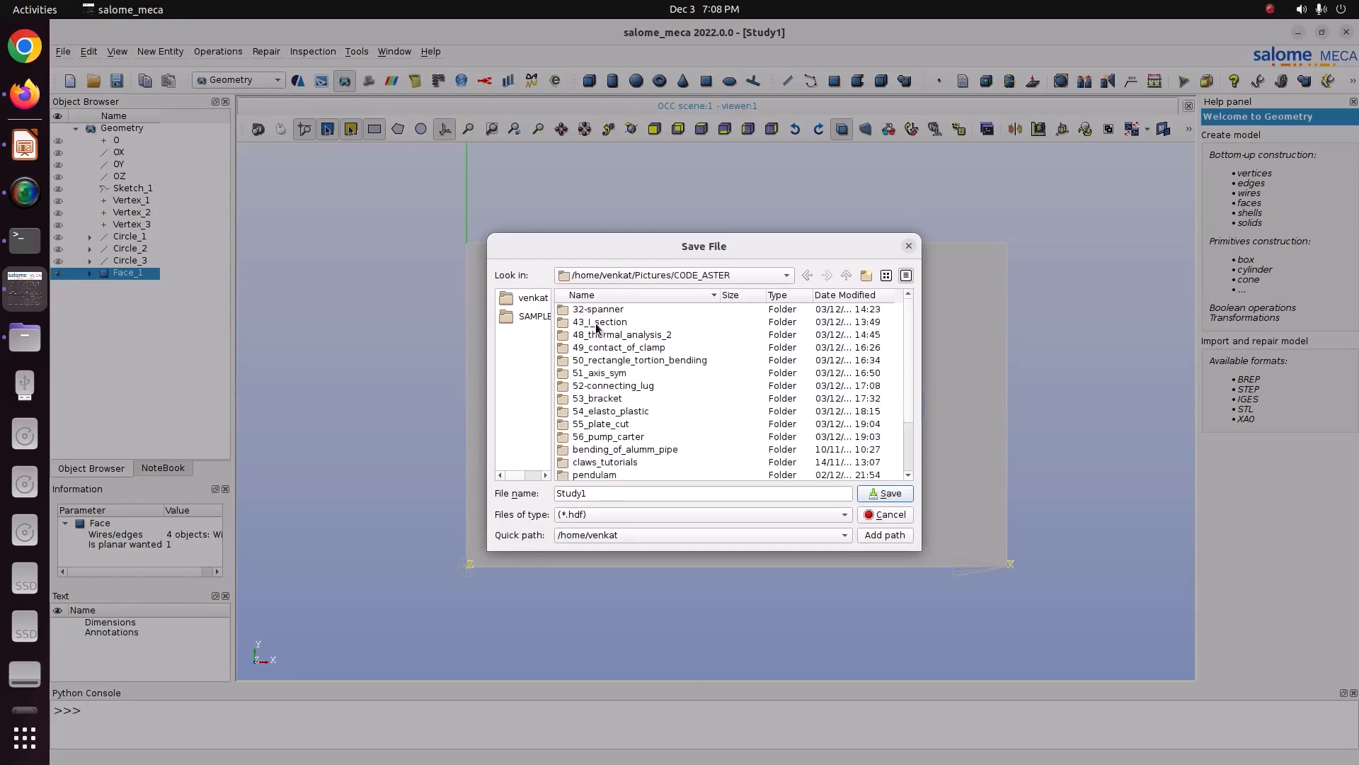
double_click(618, 424)
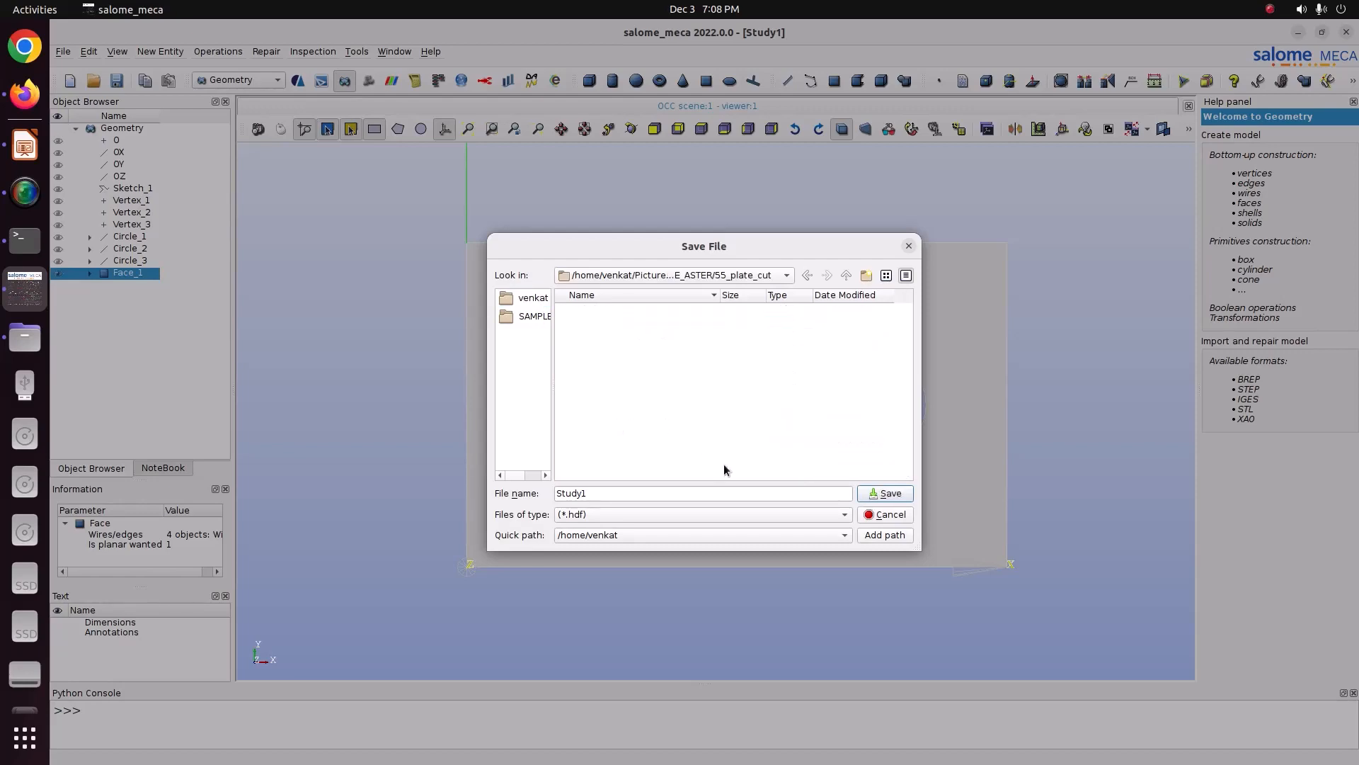
left_click(884, 492)
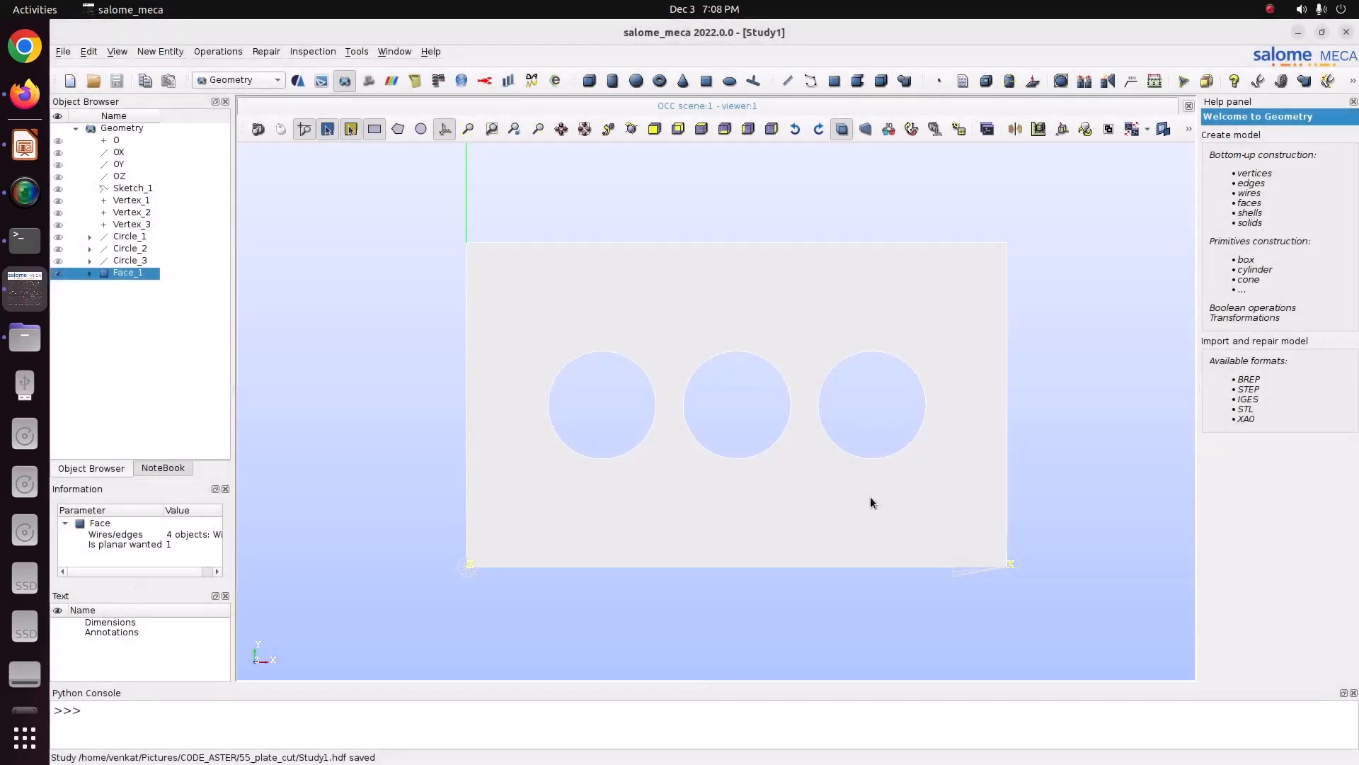
Step: Open the Extrusion dialog with Face_1 as the base and choose OZ as the extrusion vector
left_click(172, 53)
mouse_move(173, 95)
left_click(333, 101)
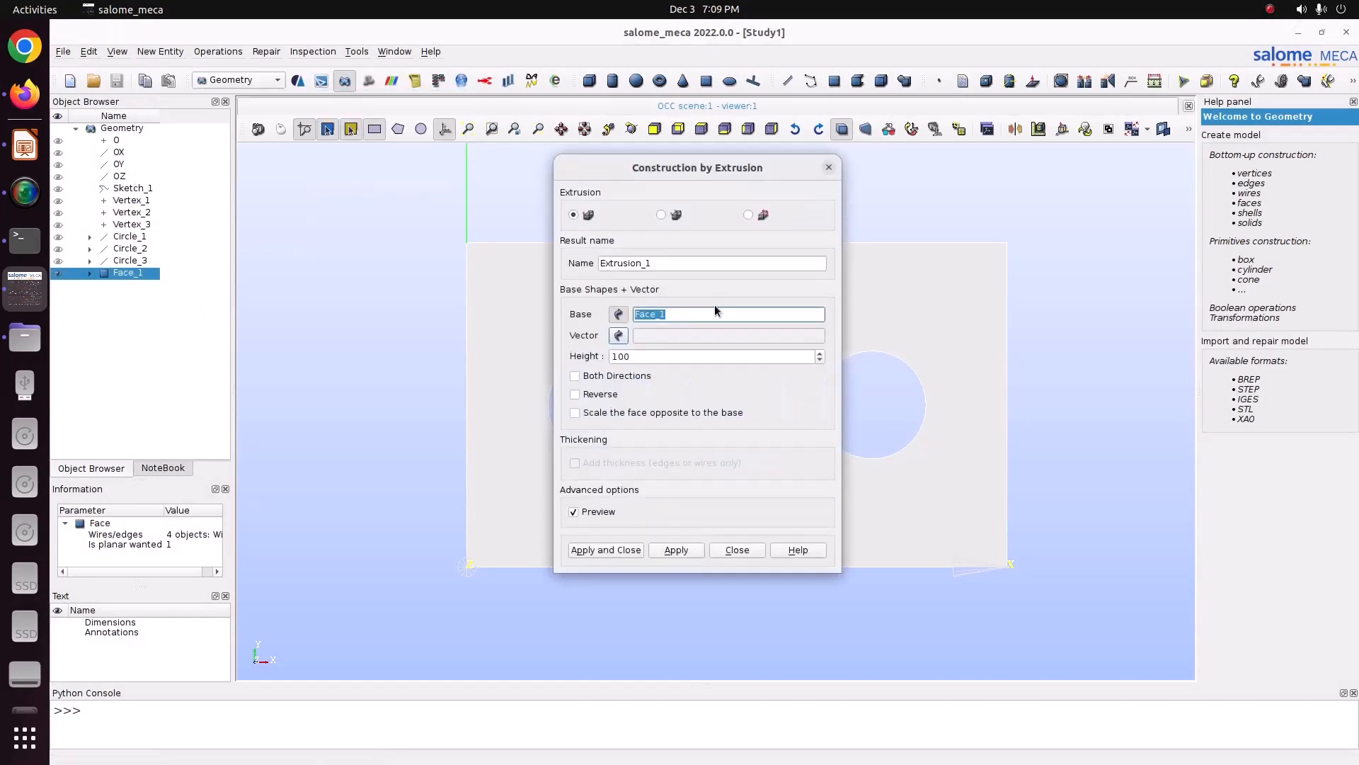
left_click(618, 335)
left_click(124, 179)
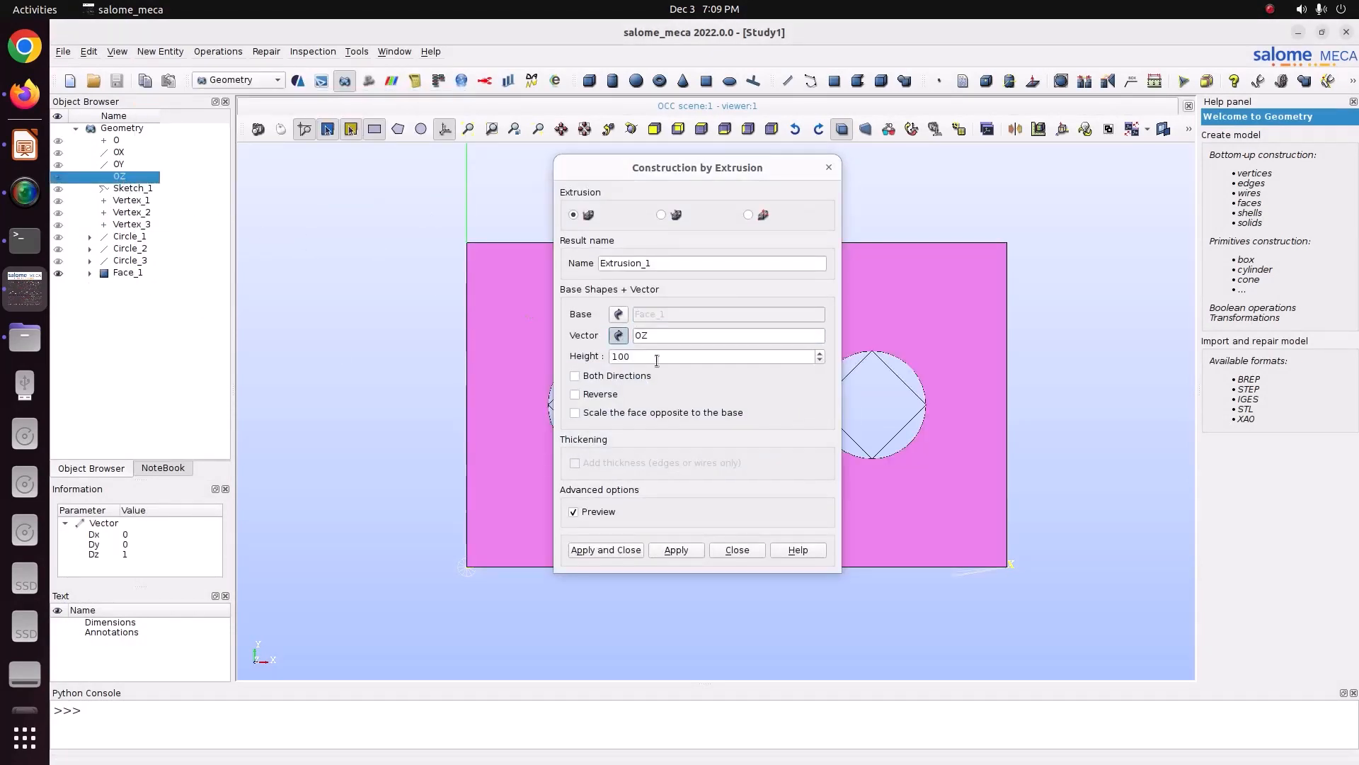
Step: Compare the problem statement slide's thickness with the extrusion height
left_click(24, 145)
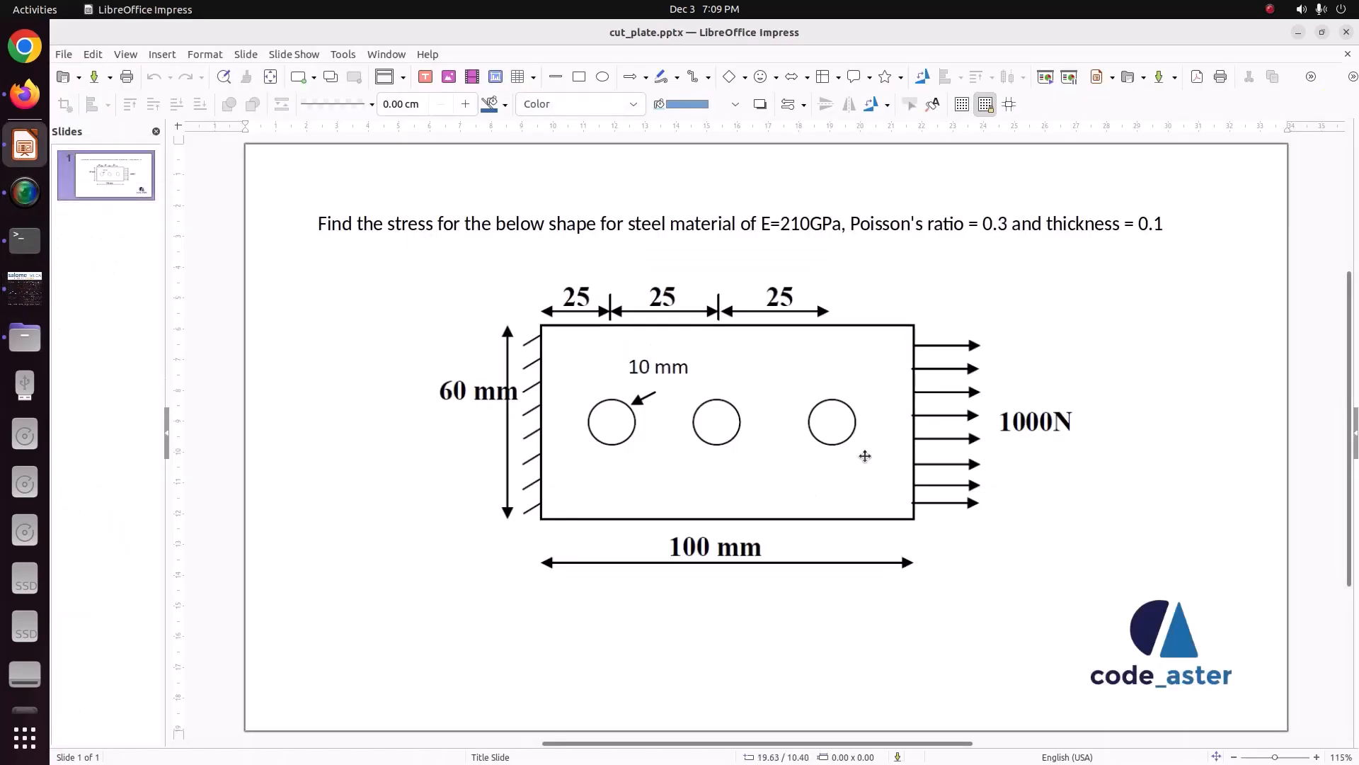
left_click(25, 287)
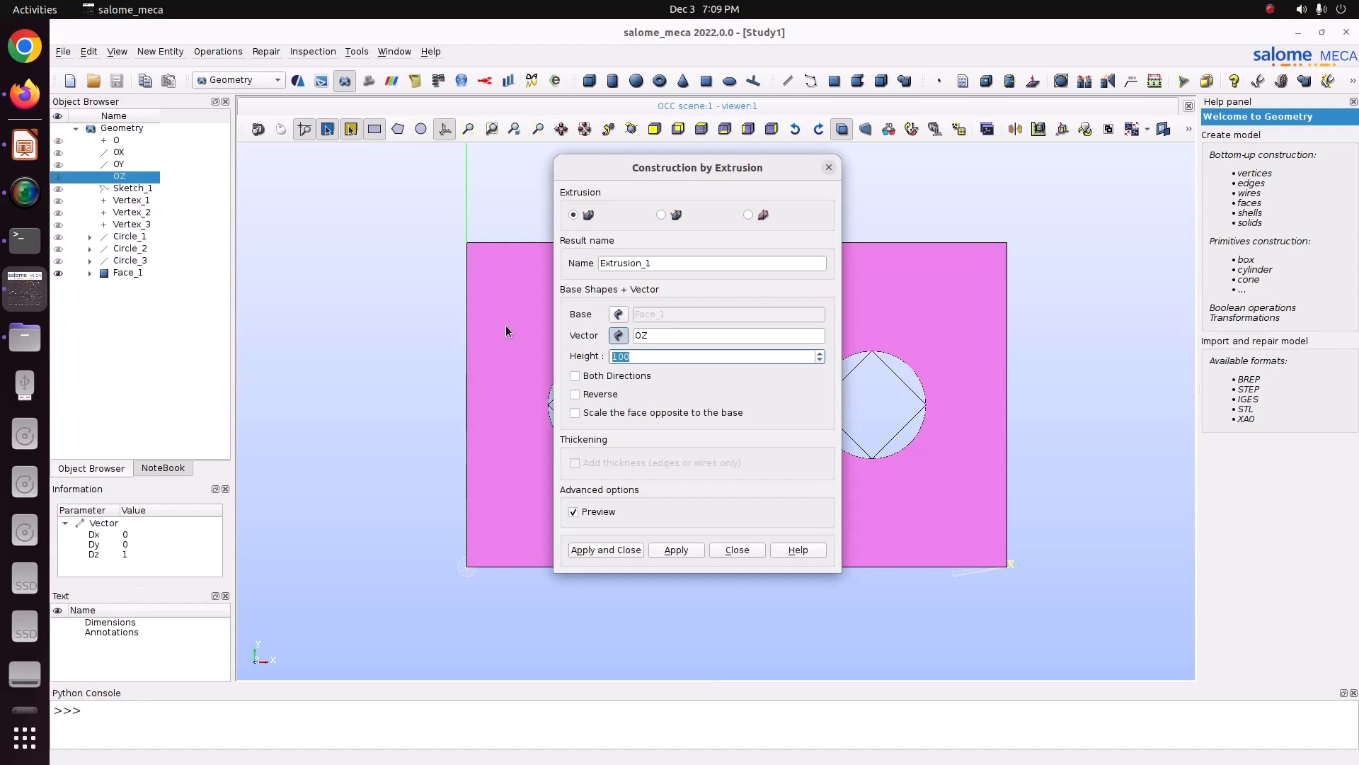
type("0")
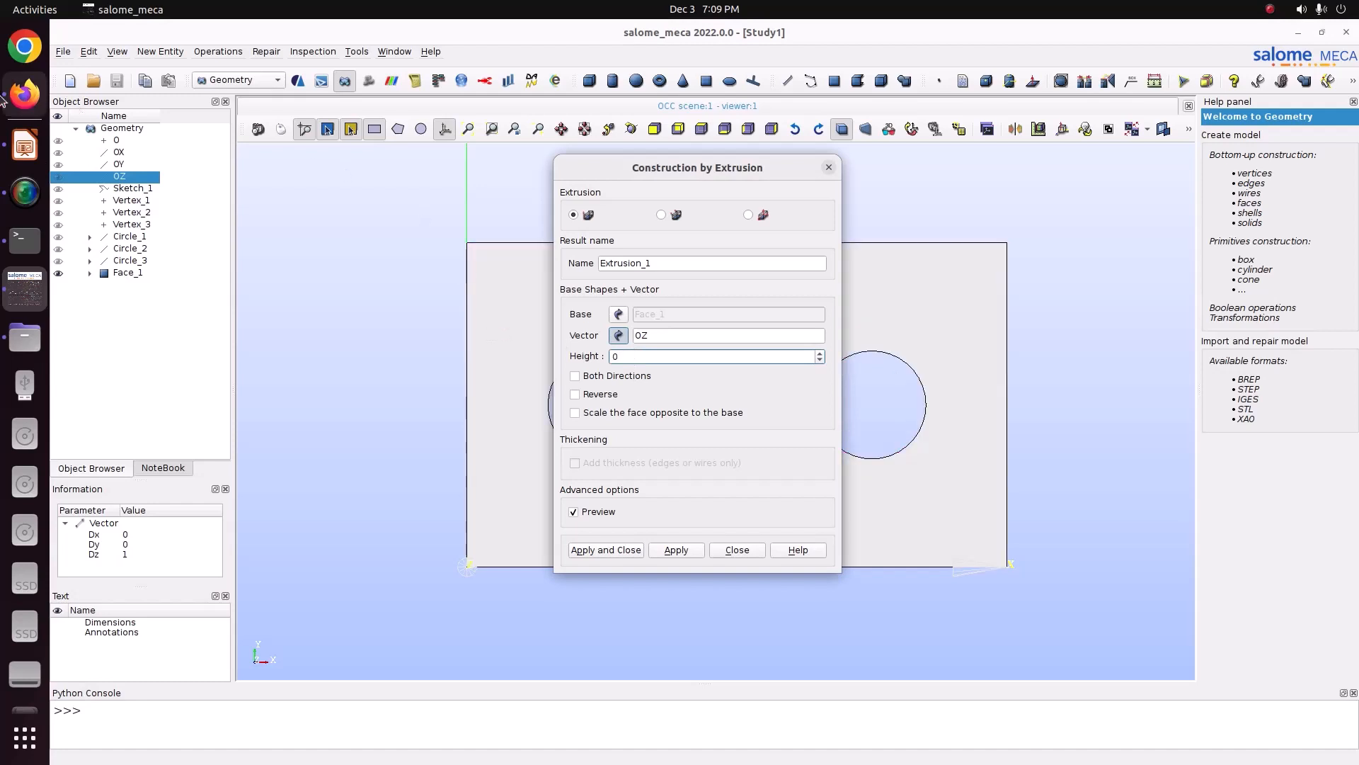
left_click(25, 93)
left_click(25, 286)
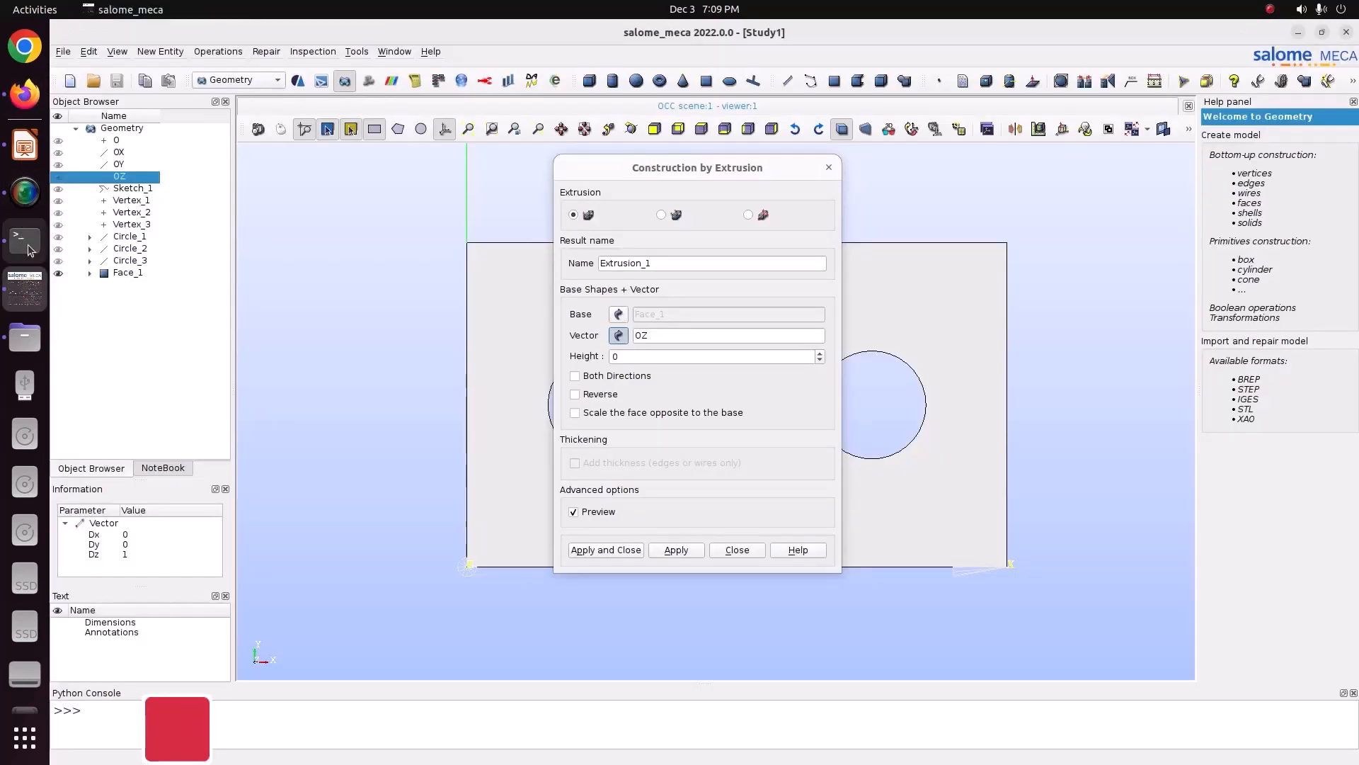
left_click(28, 149)
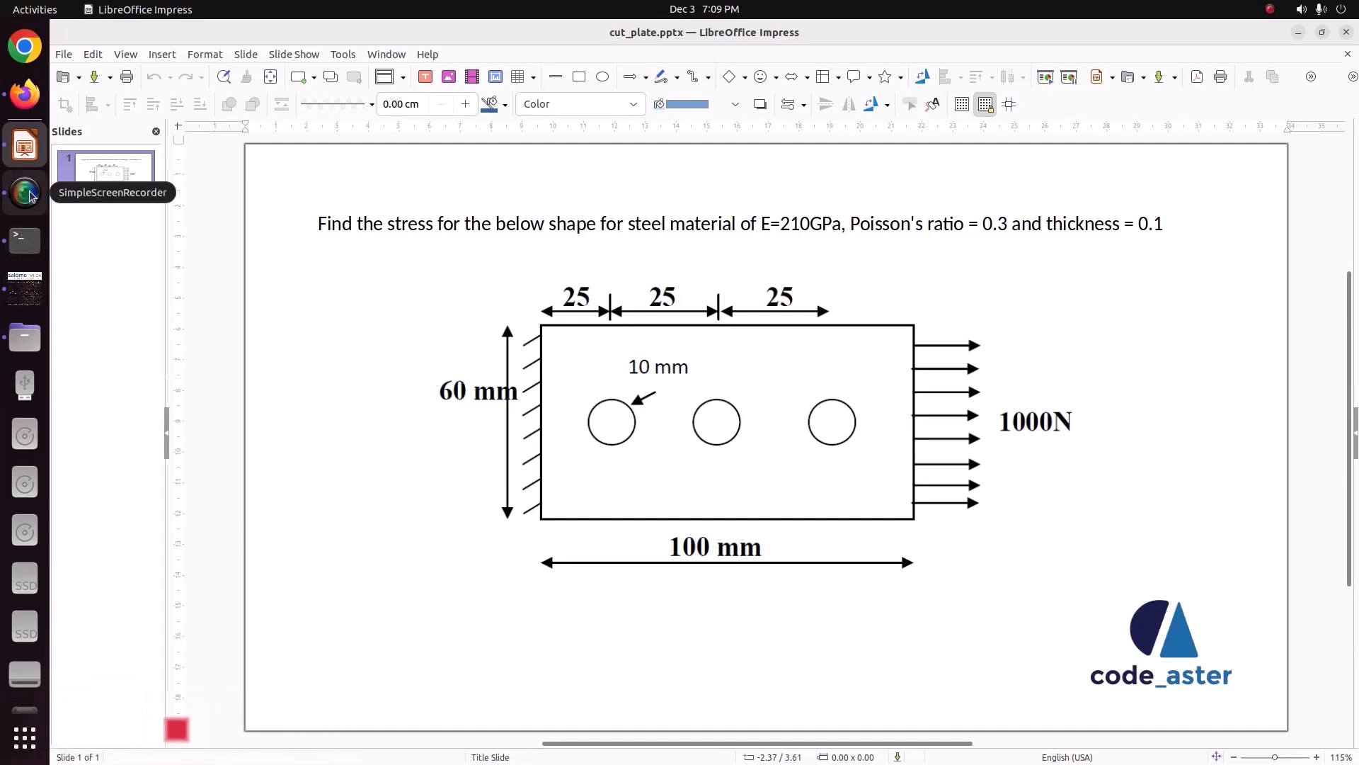
left_click(24, 286)
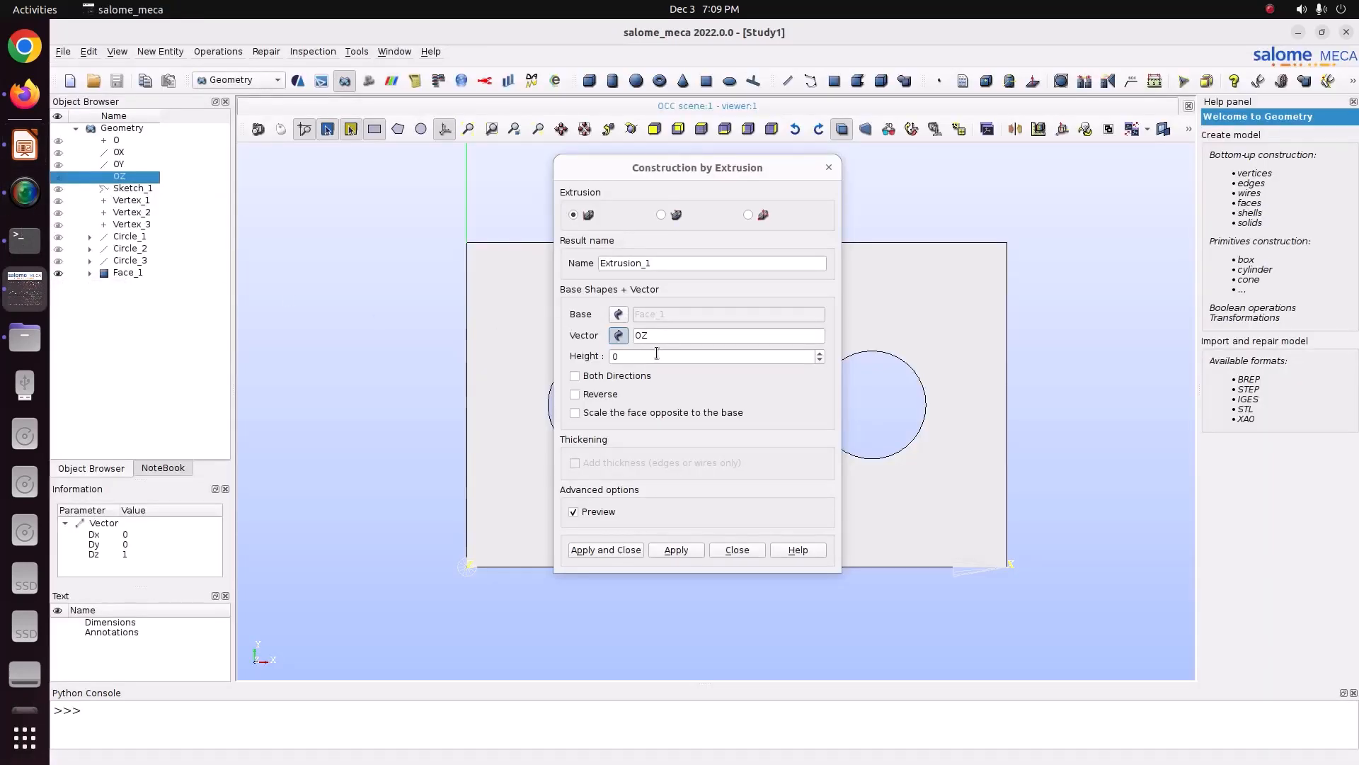
Step: Extrude Face_1 along OZ with a height of 0.01
left_click_drag(647, 358, 450, 307)
type("0.1")
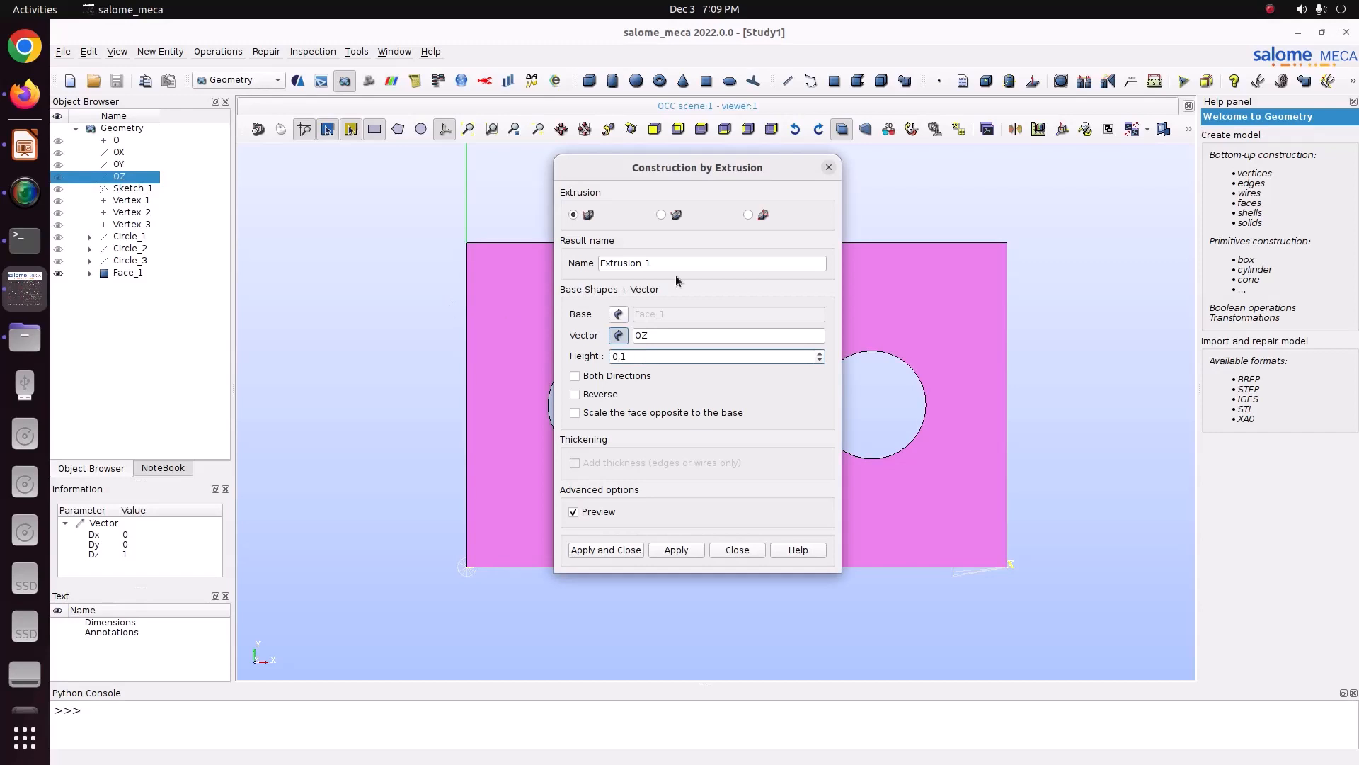
left_click_drag(697, 165, 549, 162)
left_click(631, 129)
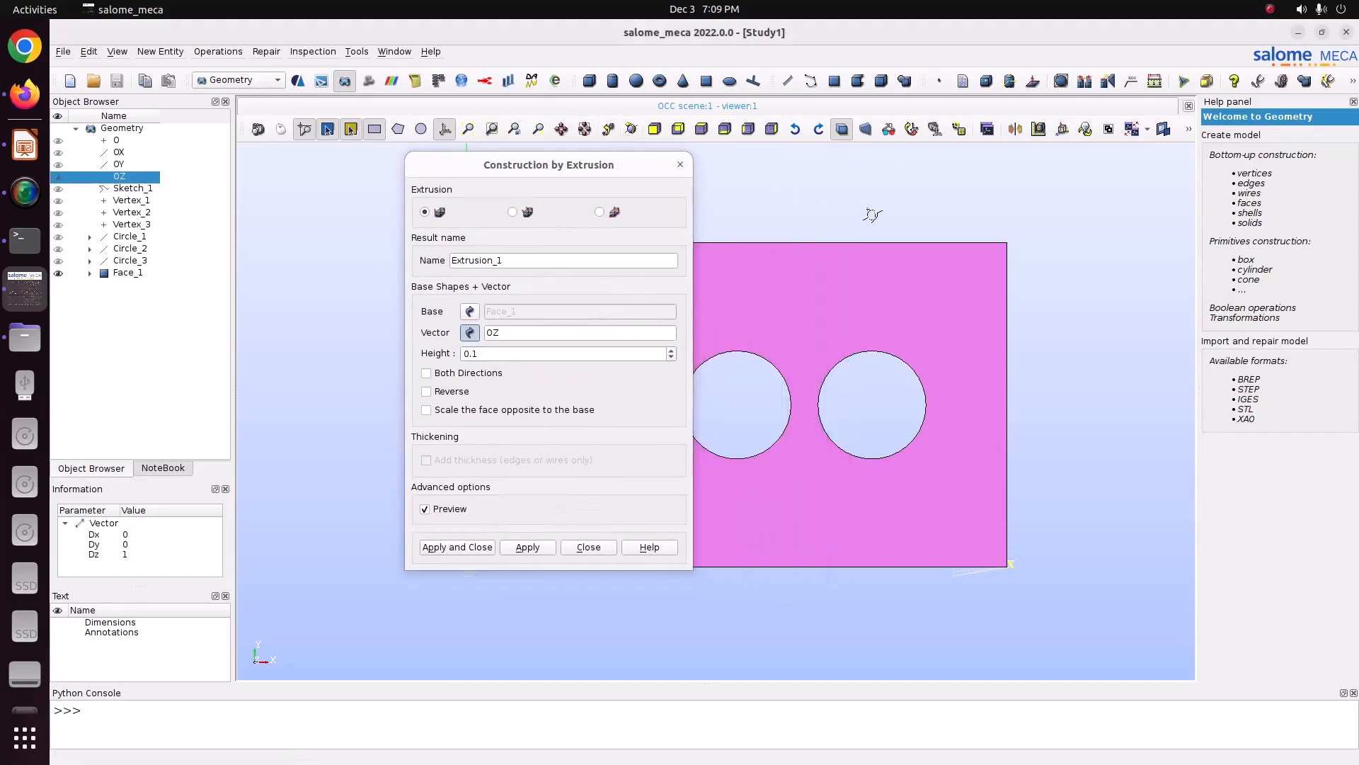
left_click_drag(873, 212, 708, 347)
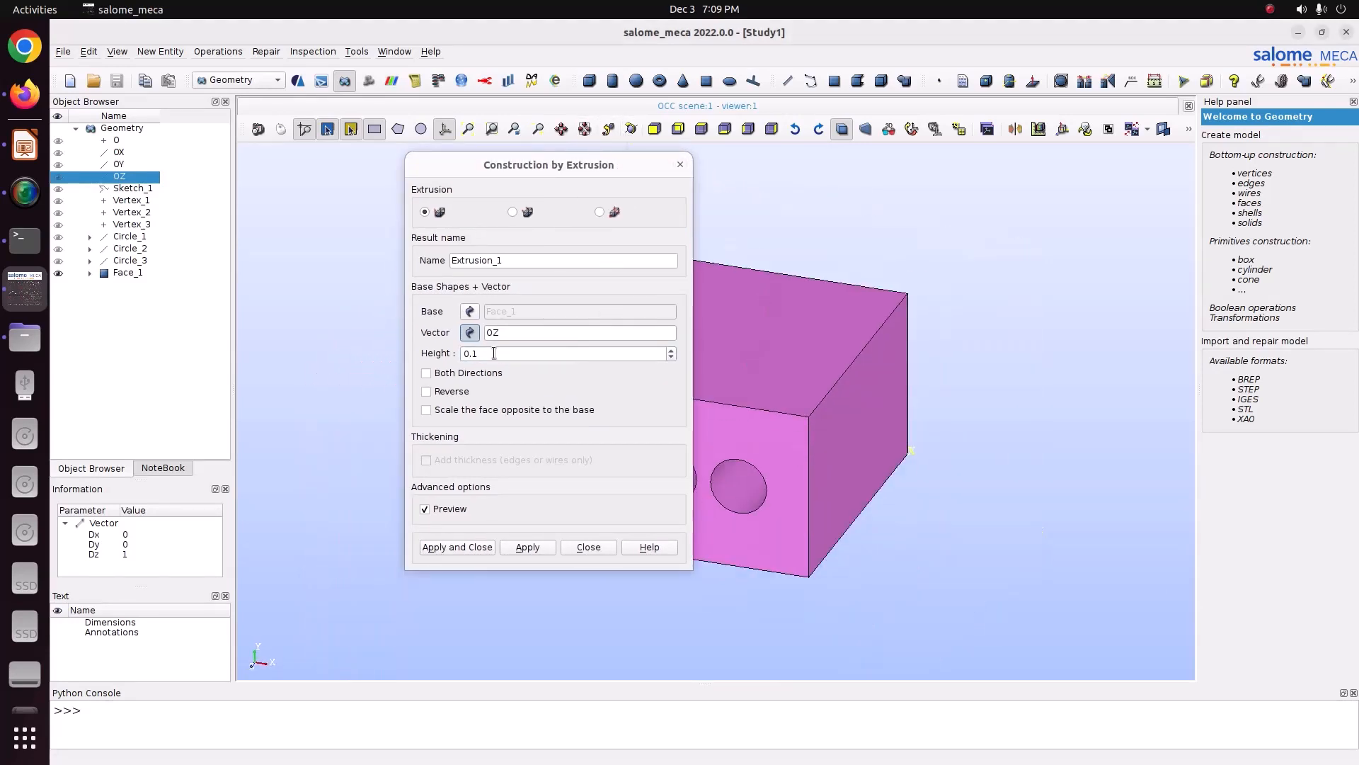
left_click(487, 353)
key("BackSpace")
type("01")
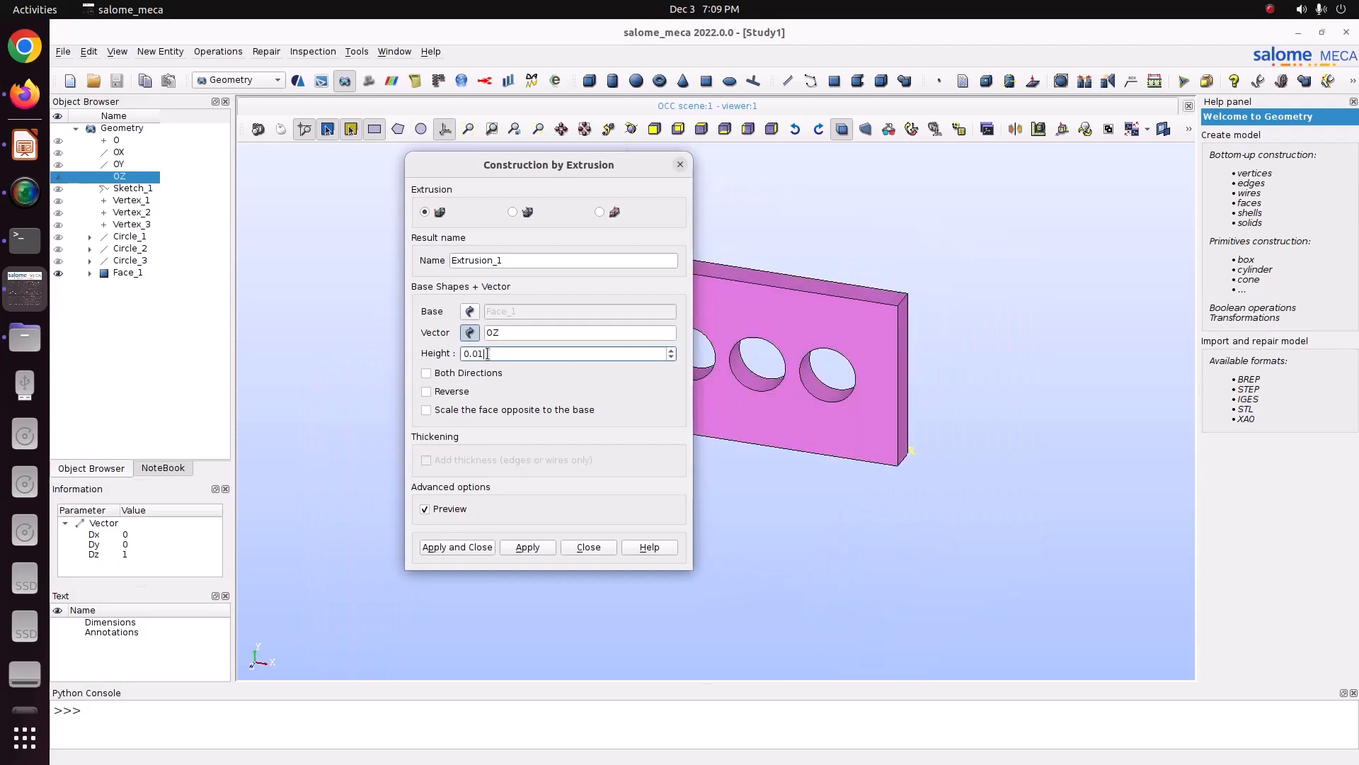
scroll(894, 333, "up", 5)
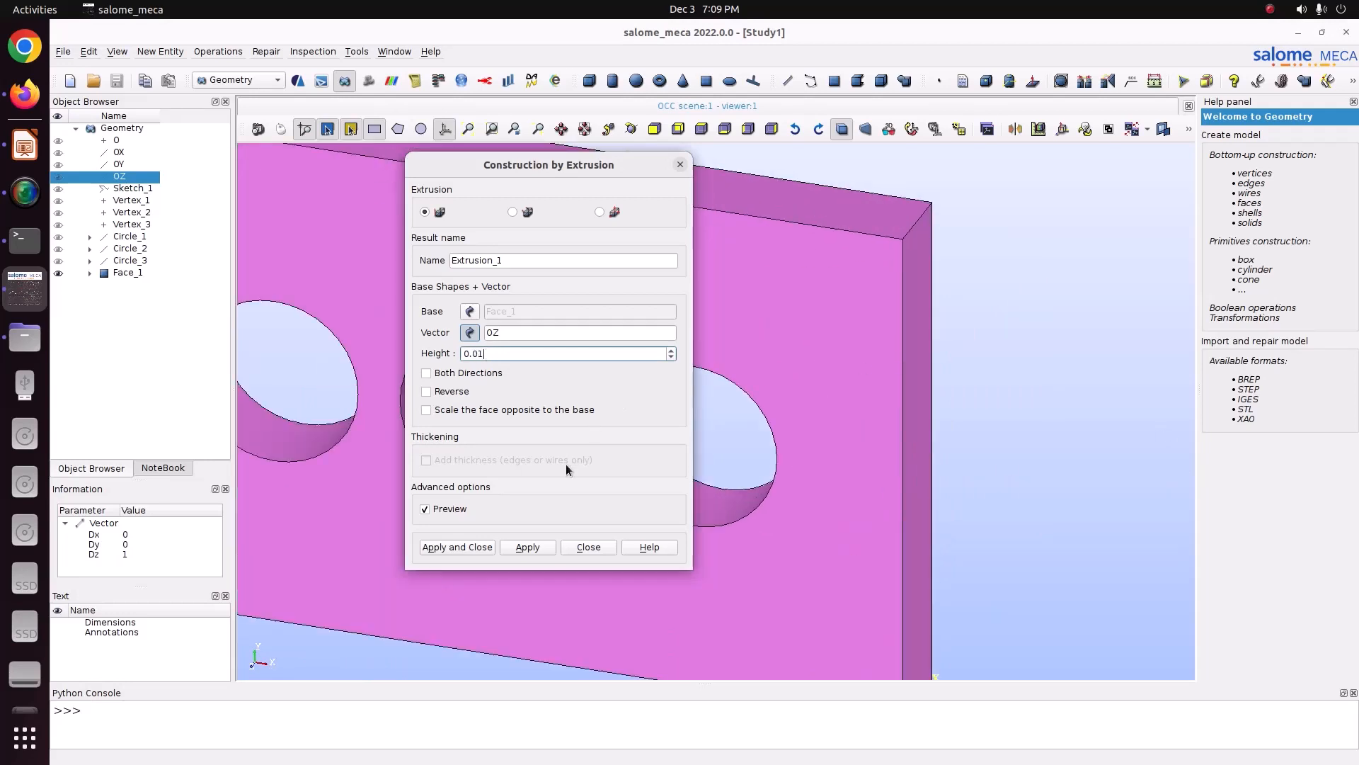
left_click(436, 549)
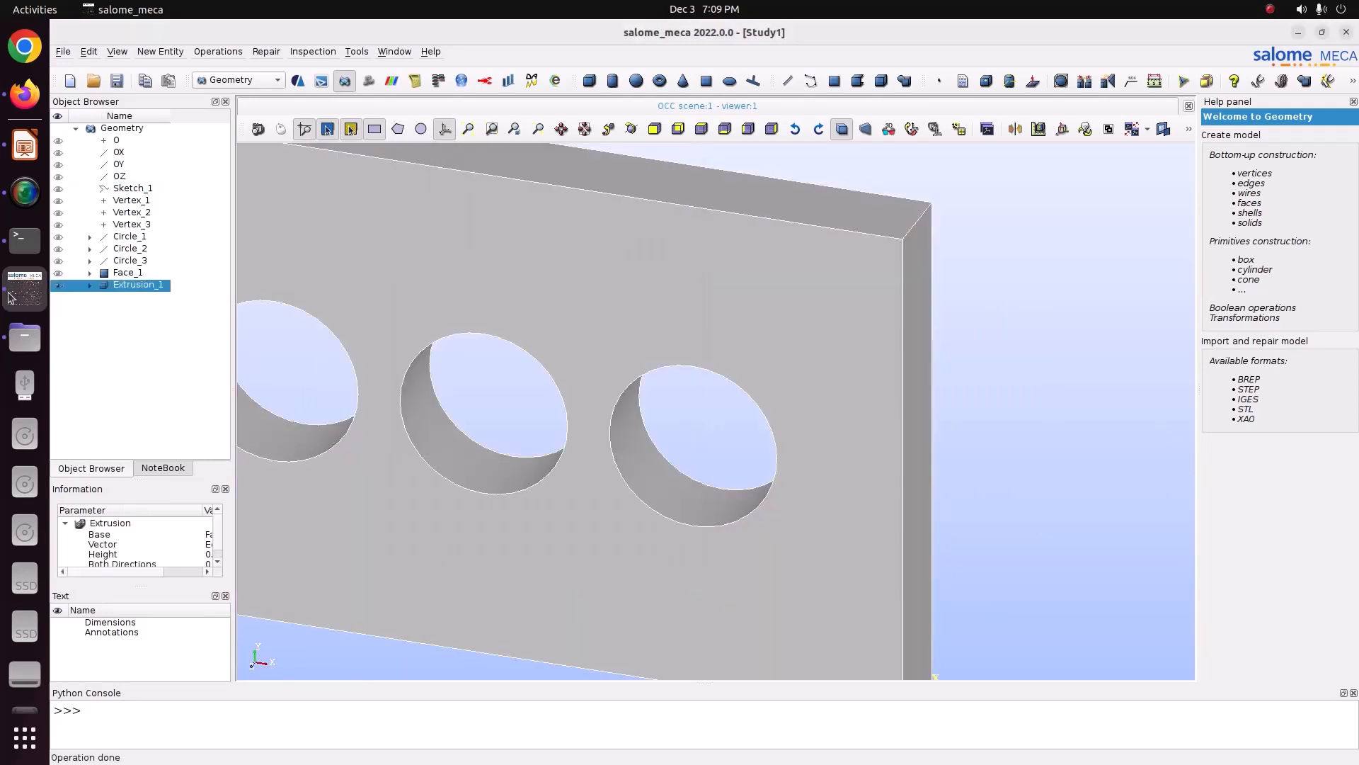
Step: In the problem statement slide, correct the thickness value to 0.01
left_click(23, 141)
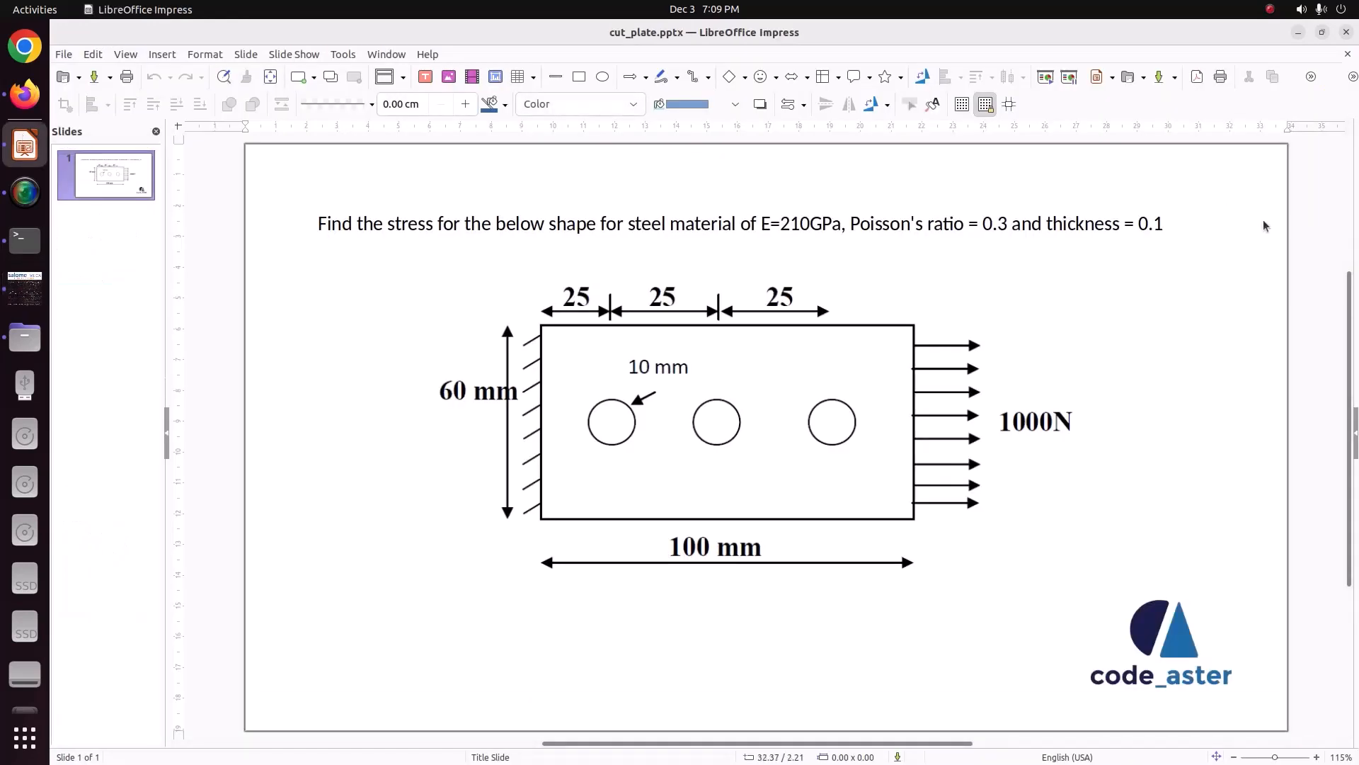
left_click(1151, 228)
type("0")
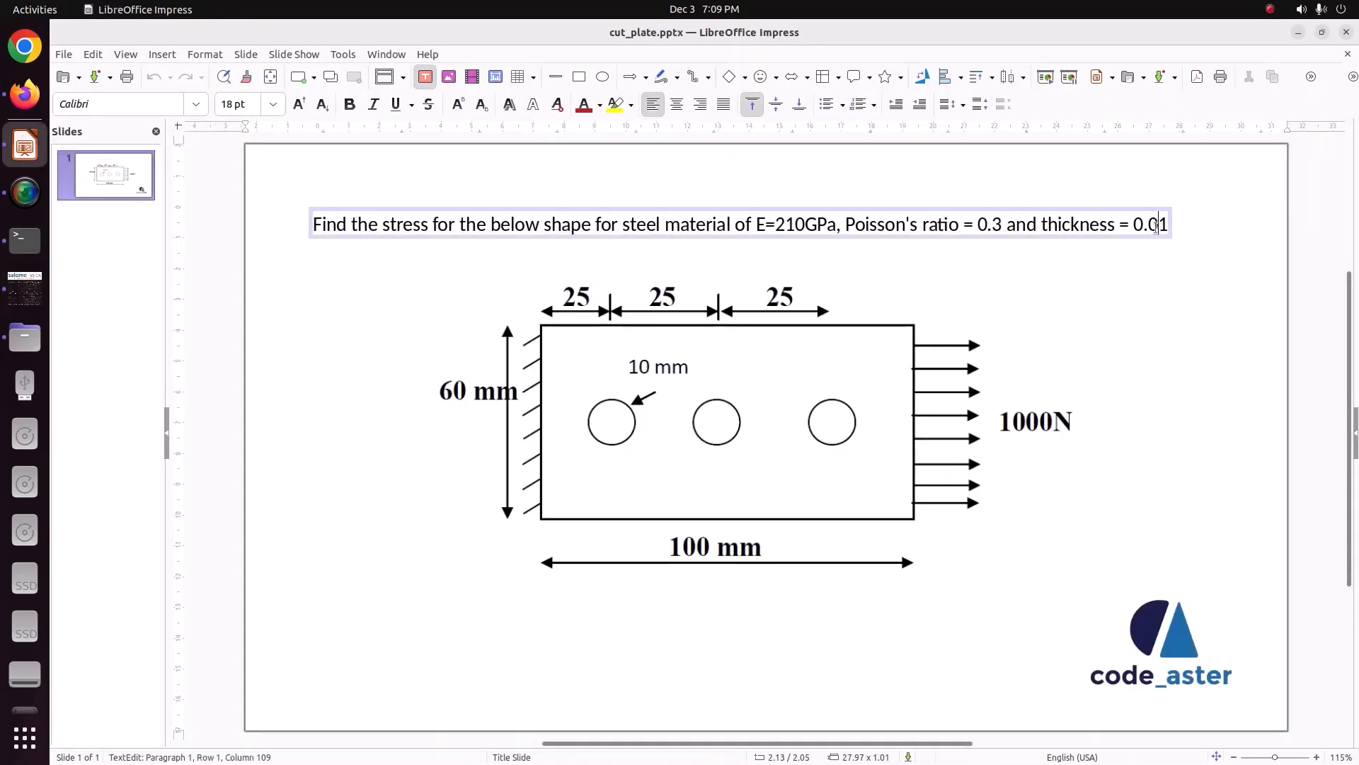
left_click(683, 638)
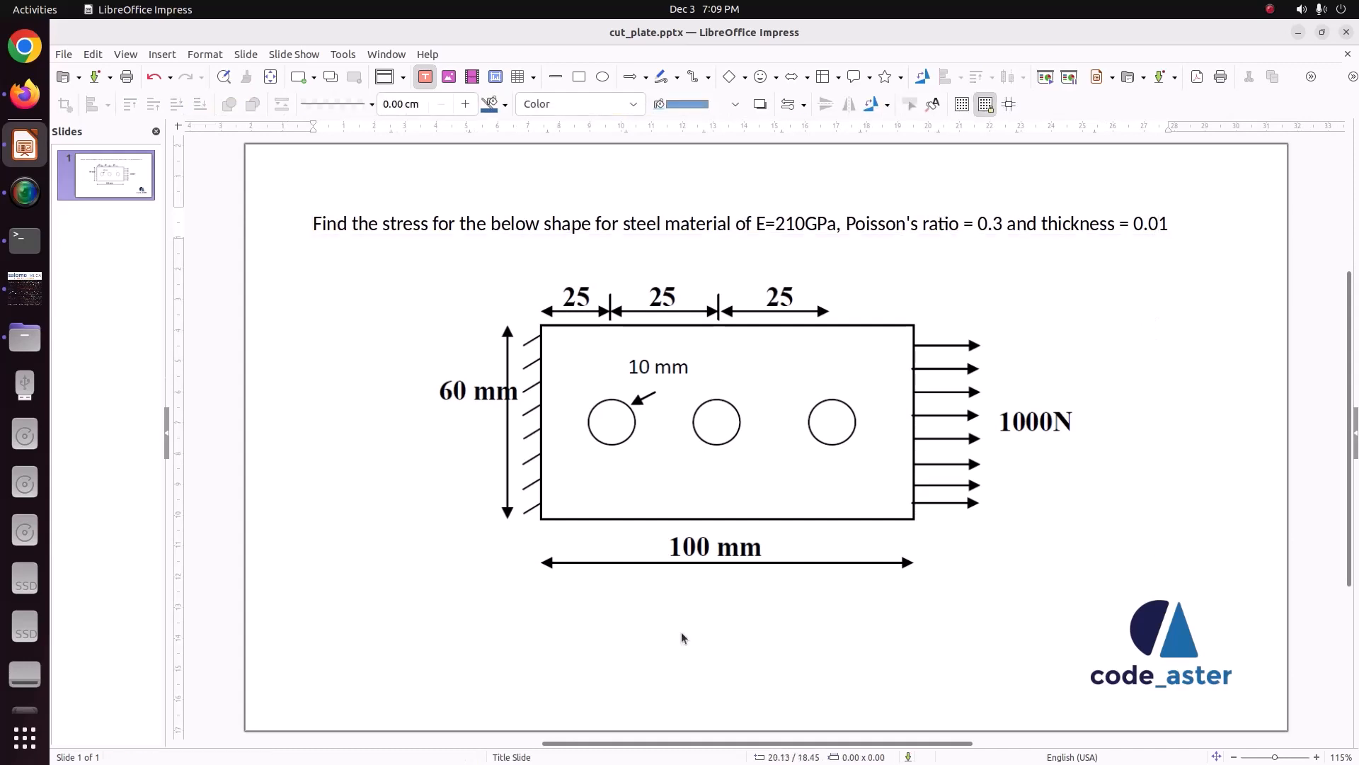
Step: Back in salome_meca, save the study with the extruded plate
left_click(25, 286)
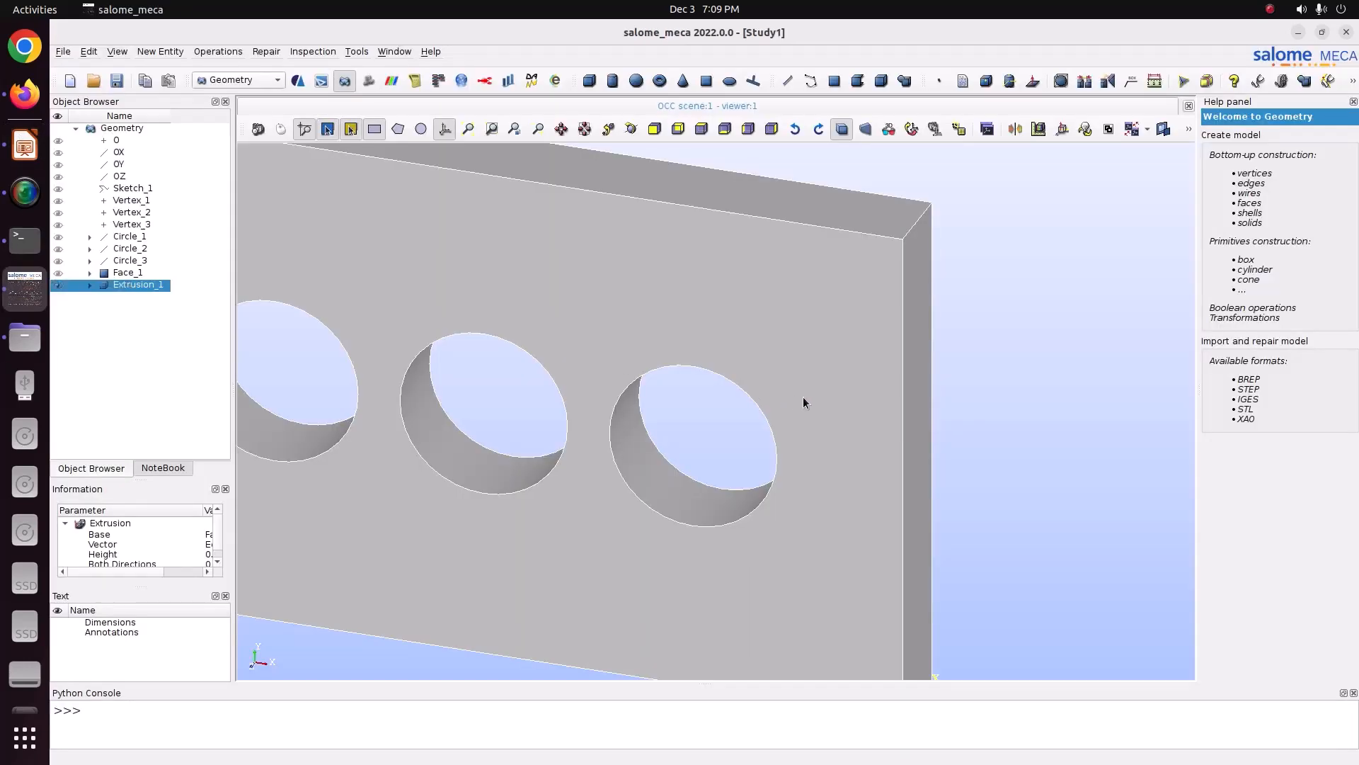
scroll(807, 399, "down", 5)
scroll(627, 406, "up", 1)
key("ctrl+s")
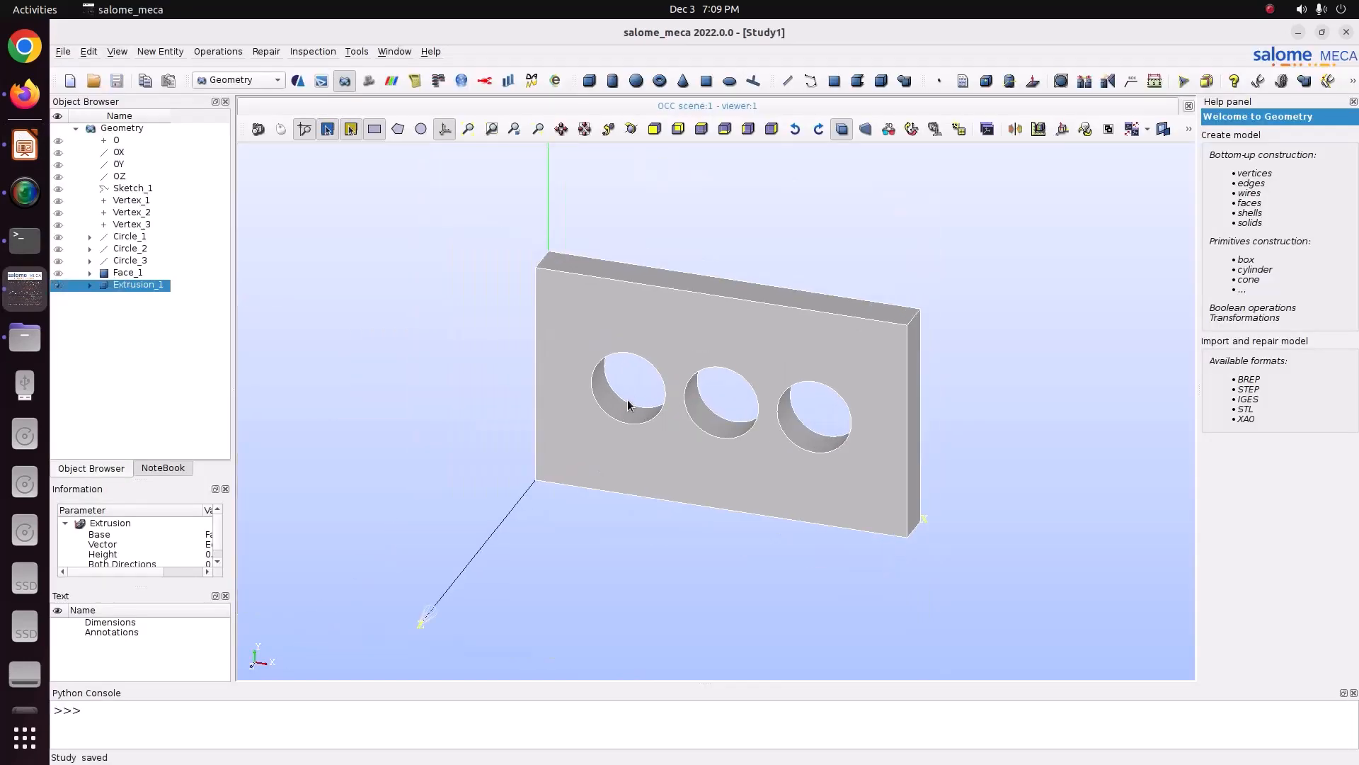
Step: Create a face group named Fix on Extrusion_1 containing the plate's left end face
left_click(632, 130)
left_click_drag(604, 338, 672, 359)
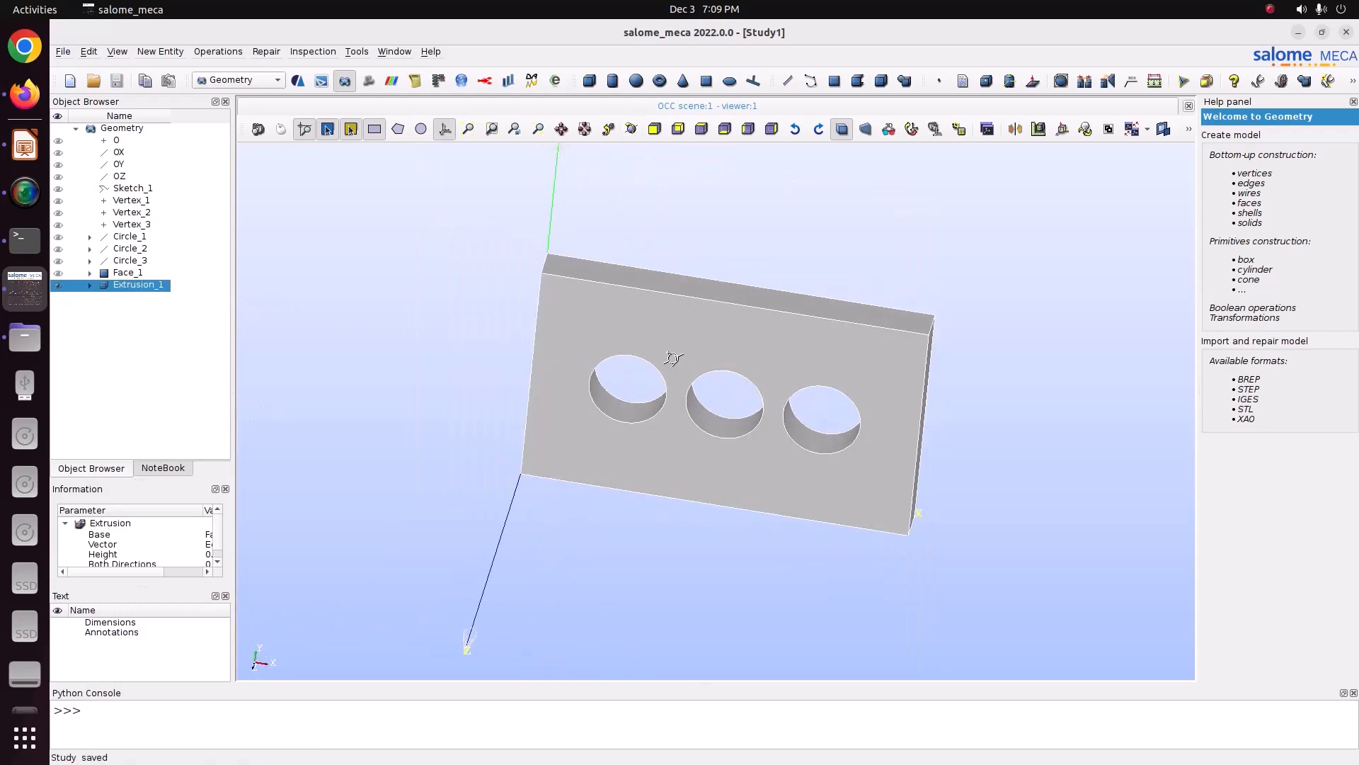
right_click(114, 282)
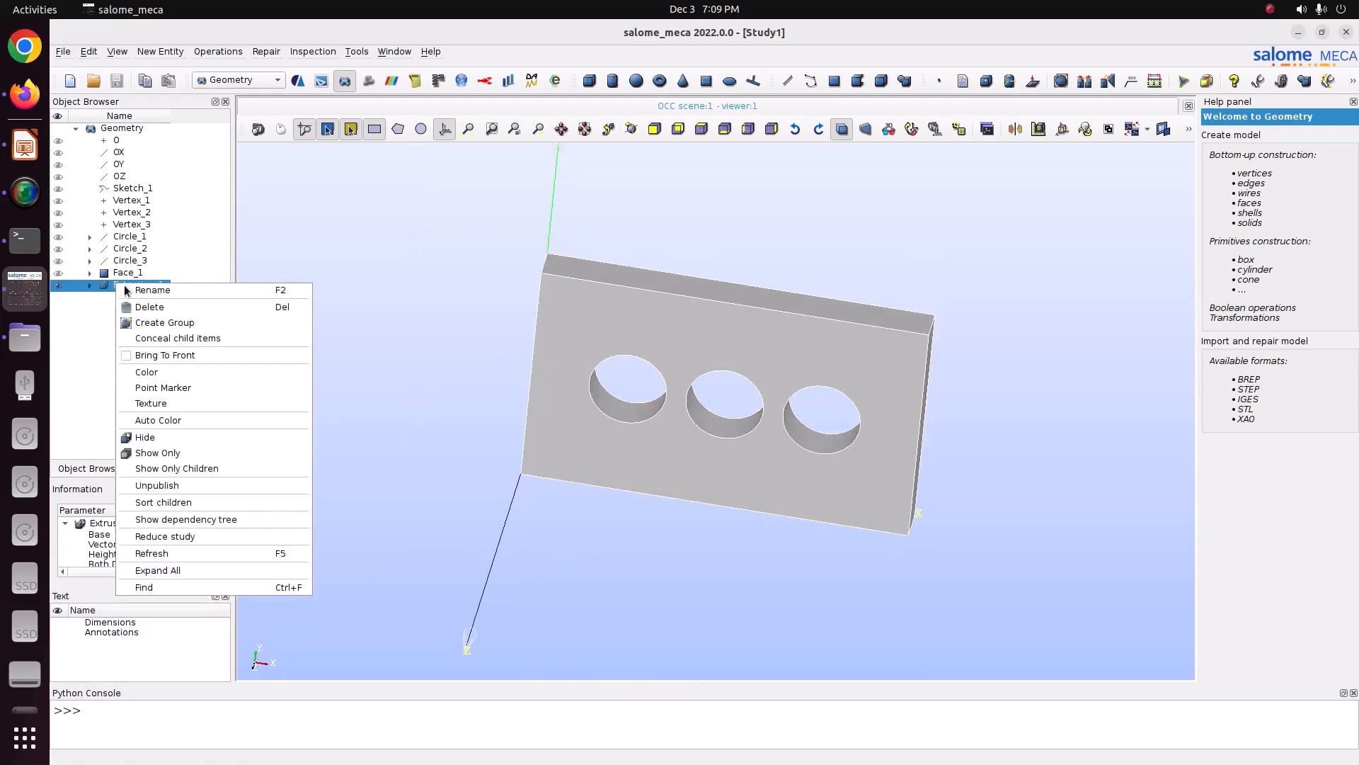
left_click(194, 322)
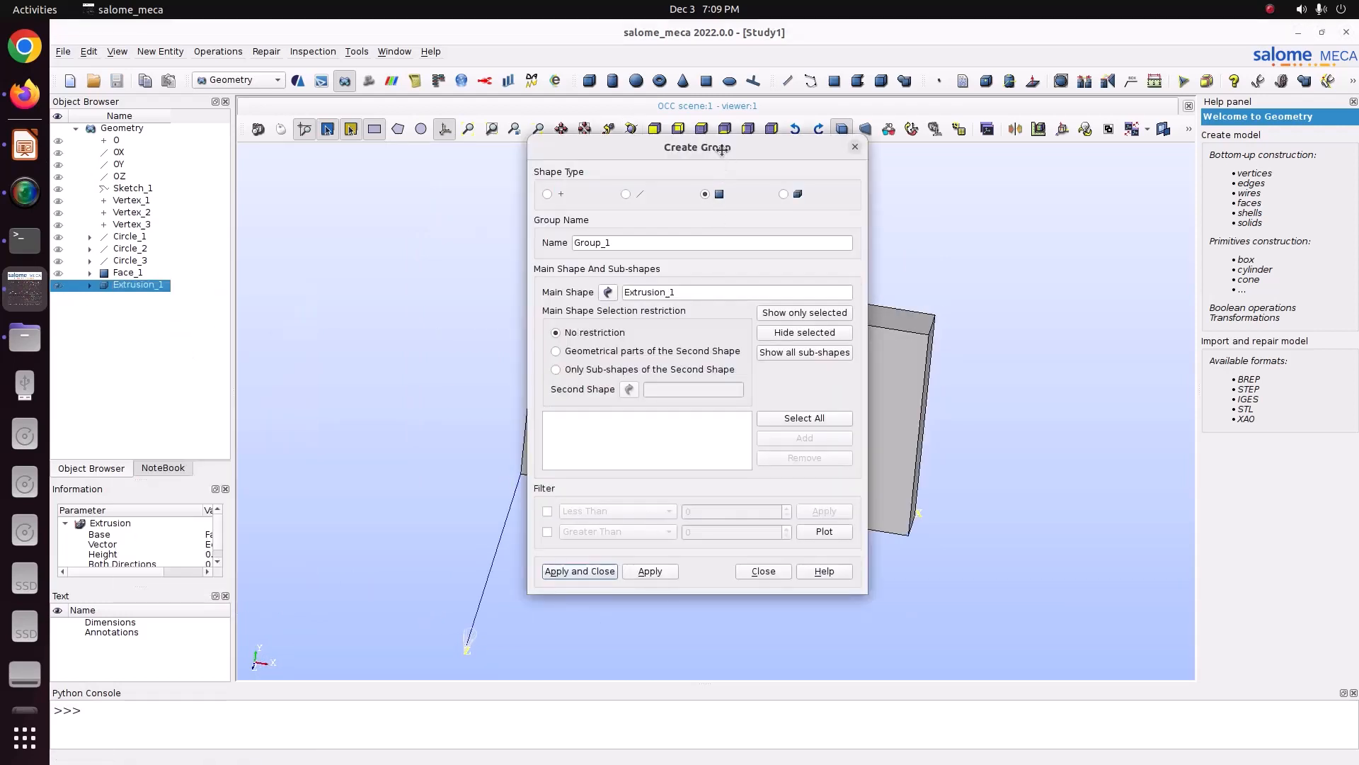
left_click(629, 130)
left_click_drag(616, 295, 685, 302)
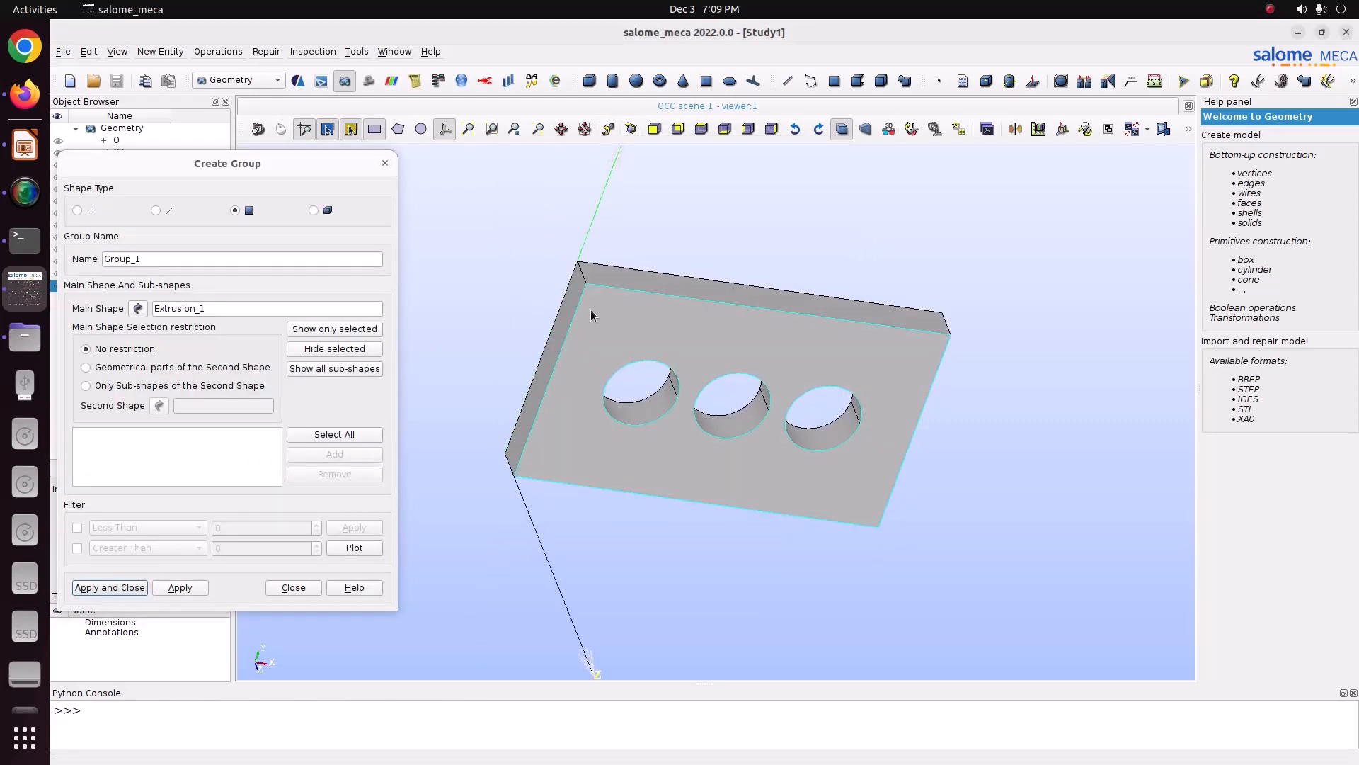
left_click(574, 305)
left_click(334, 454)
left_click(171, 259)
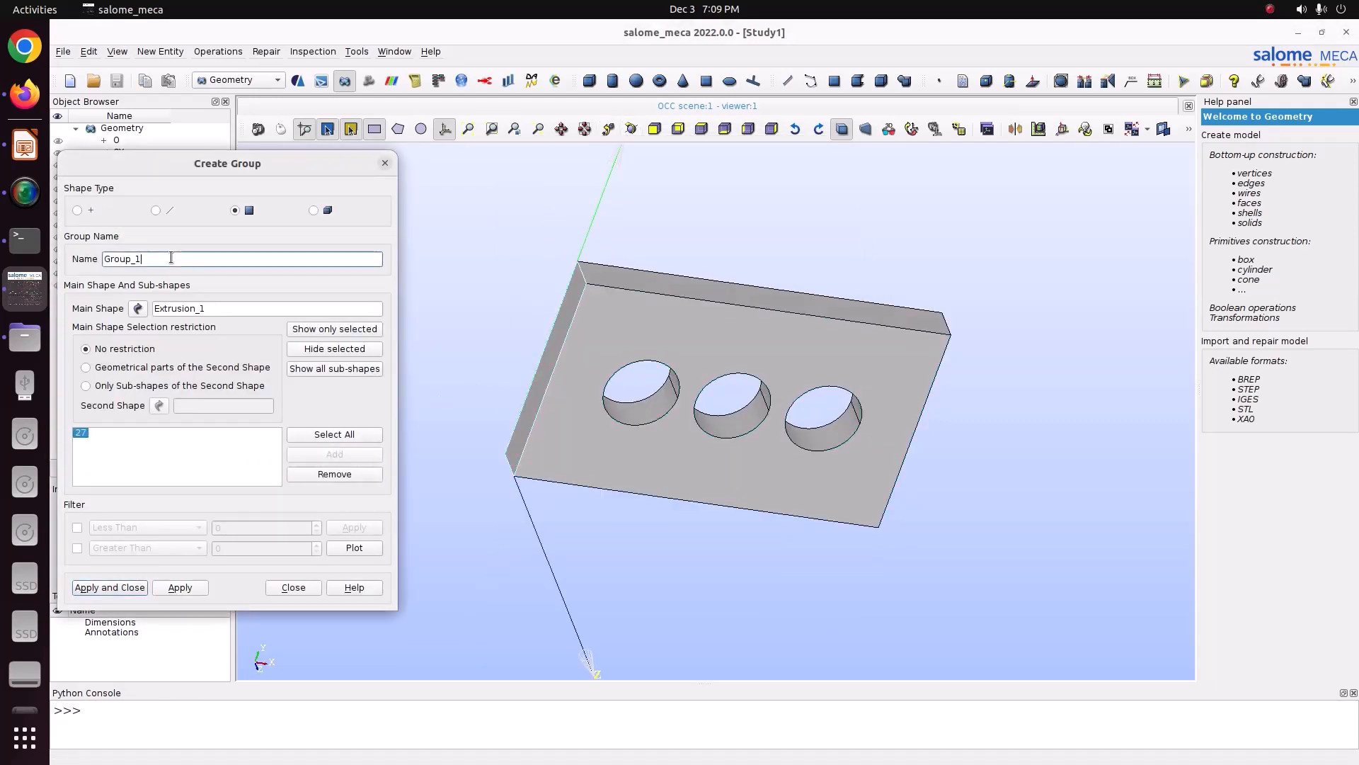
double_click(171, 259)
type("Fix")
left_click(179, 589)
Step: Create a face group named Force on Extrusion_1 containing the plate's right end face
left_click(631, 129)
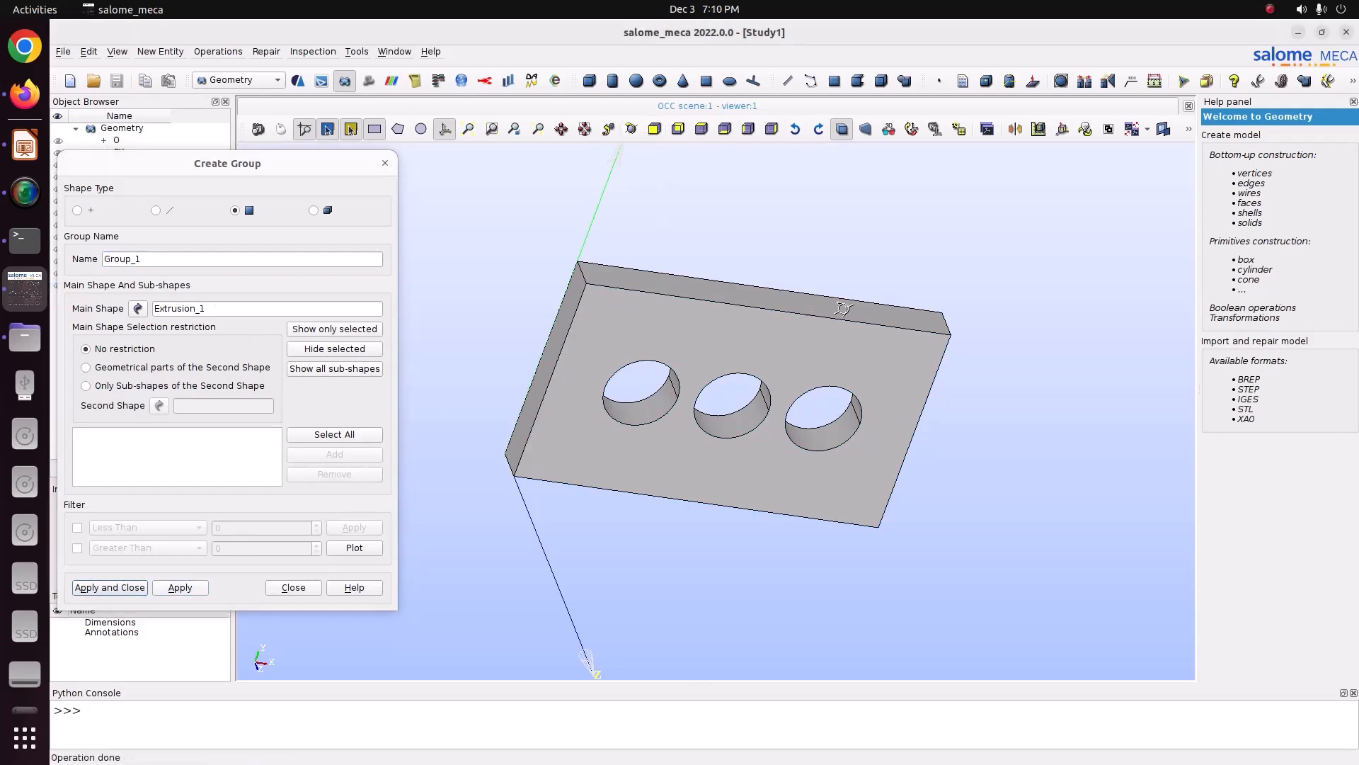
left_click_drag(842, 309, 475, 281)
left_click(853, 375)
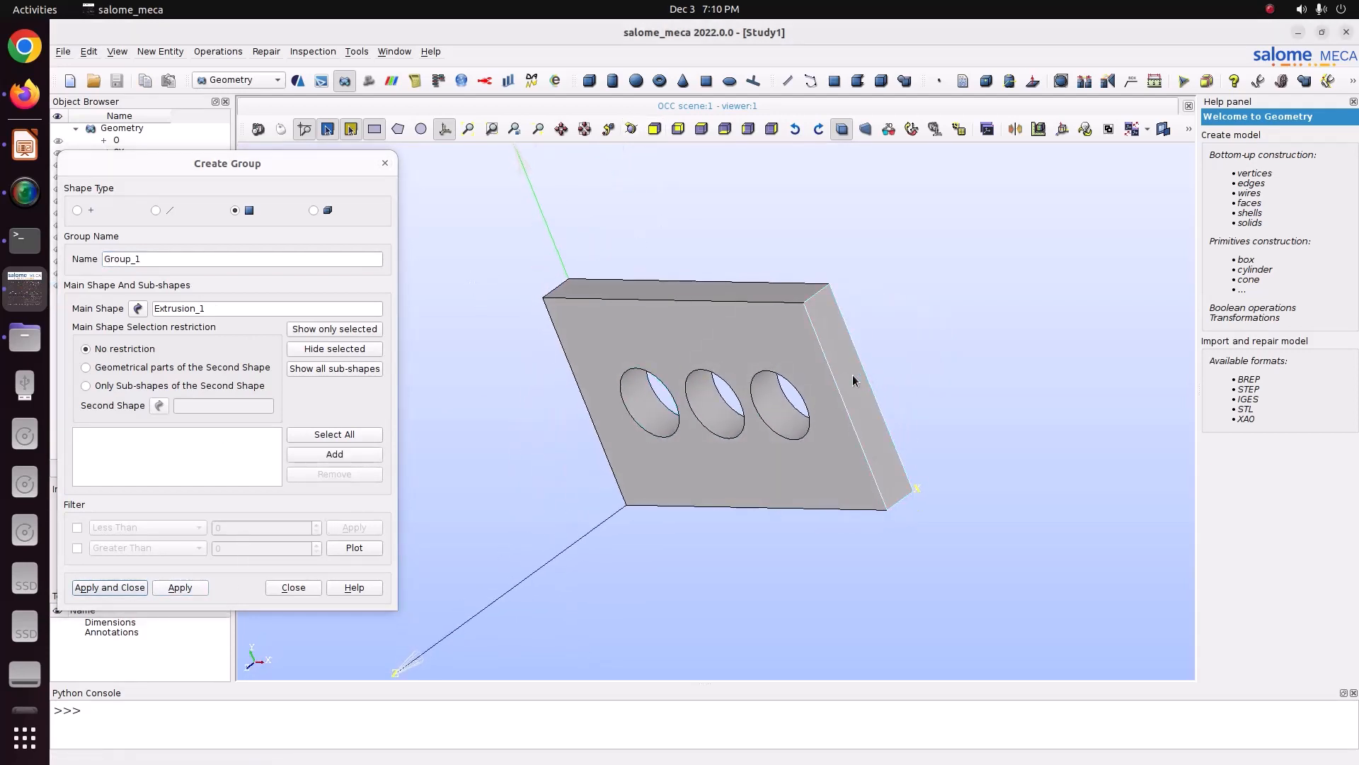
left_click(334, 454)
double_click(161, 257)
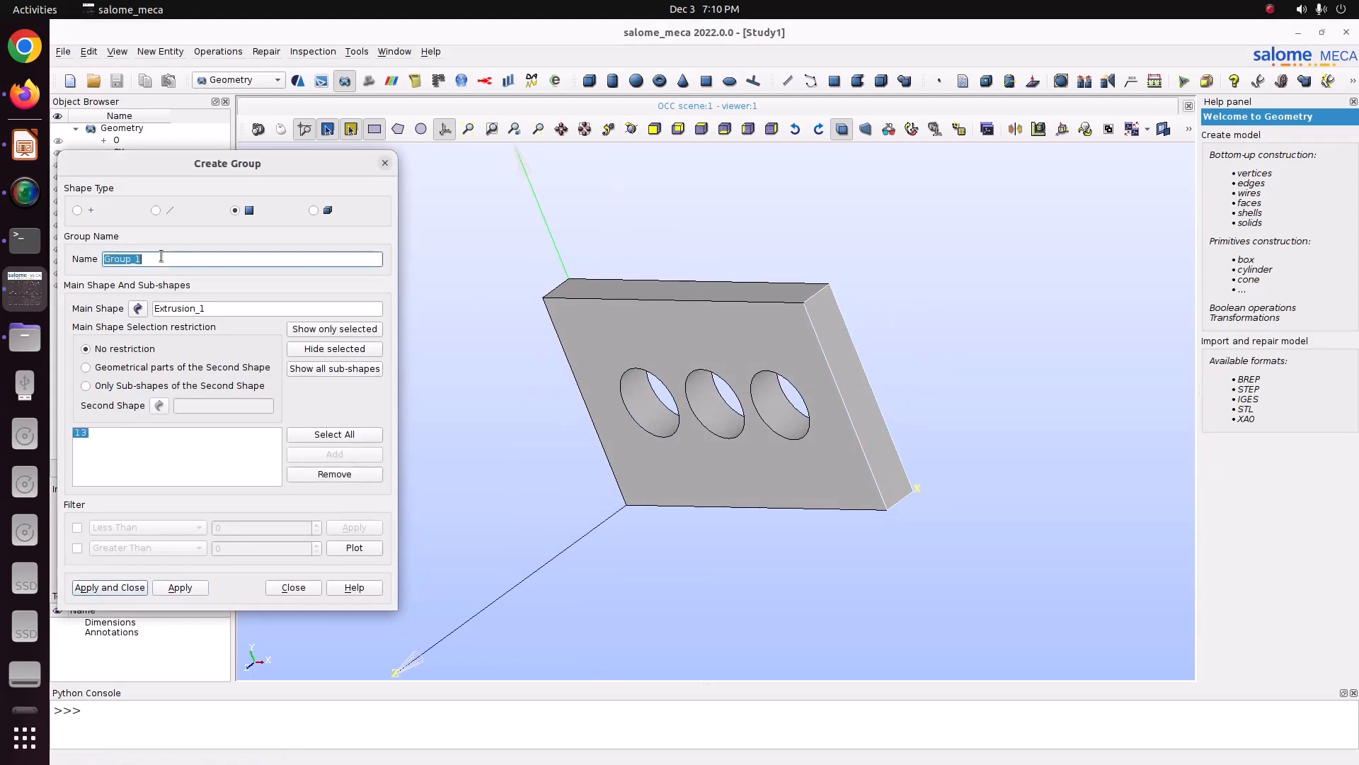
type("P")
left_click(180, 586)
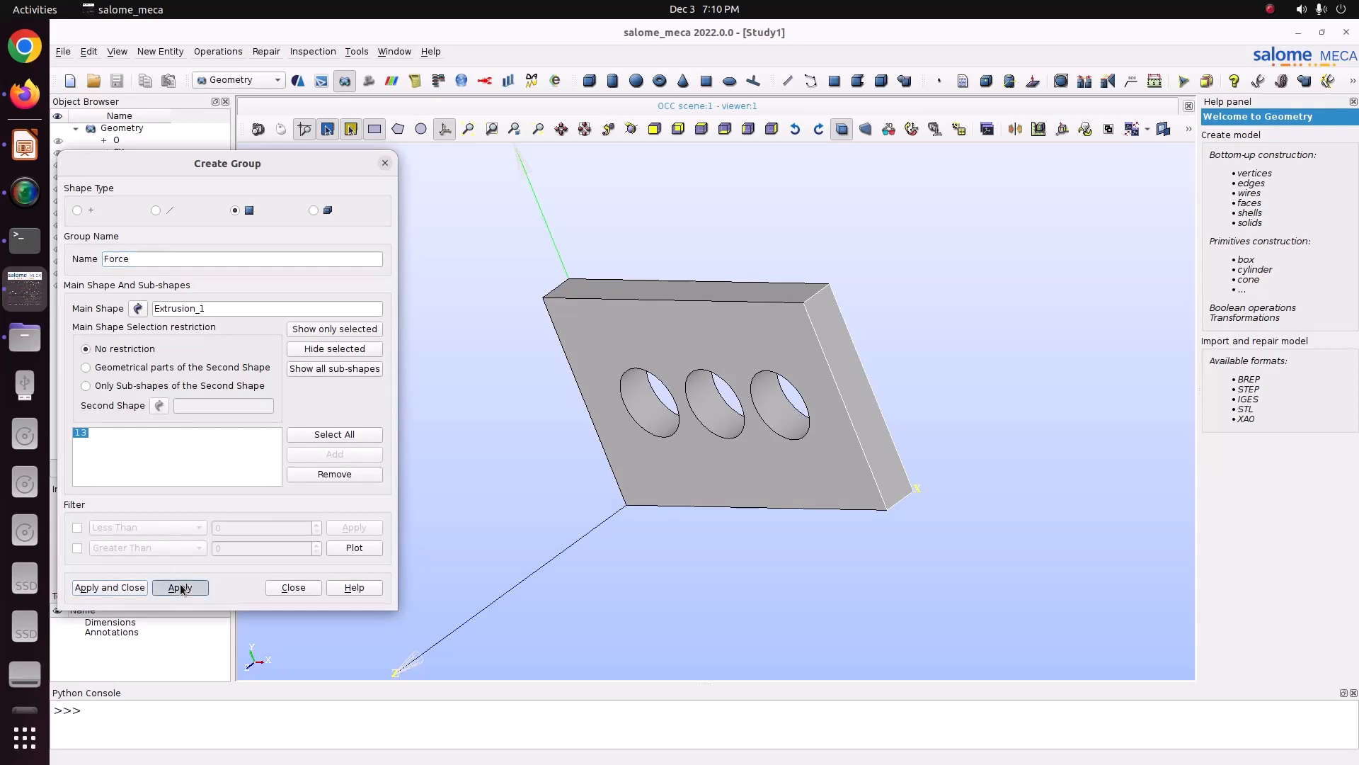
left_click(385, 164)
Step: Expand Extrusion_1 to check the Fix and Force groups, then save the study
left_click(90, 285)
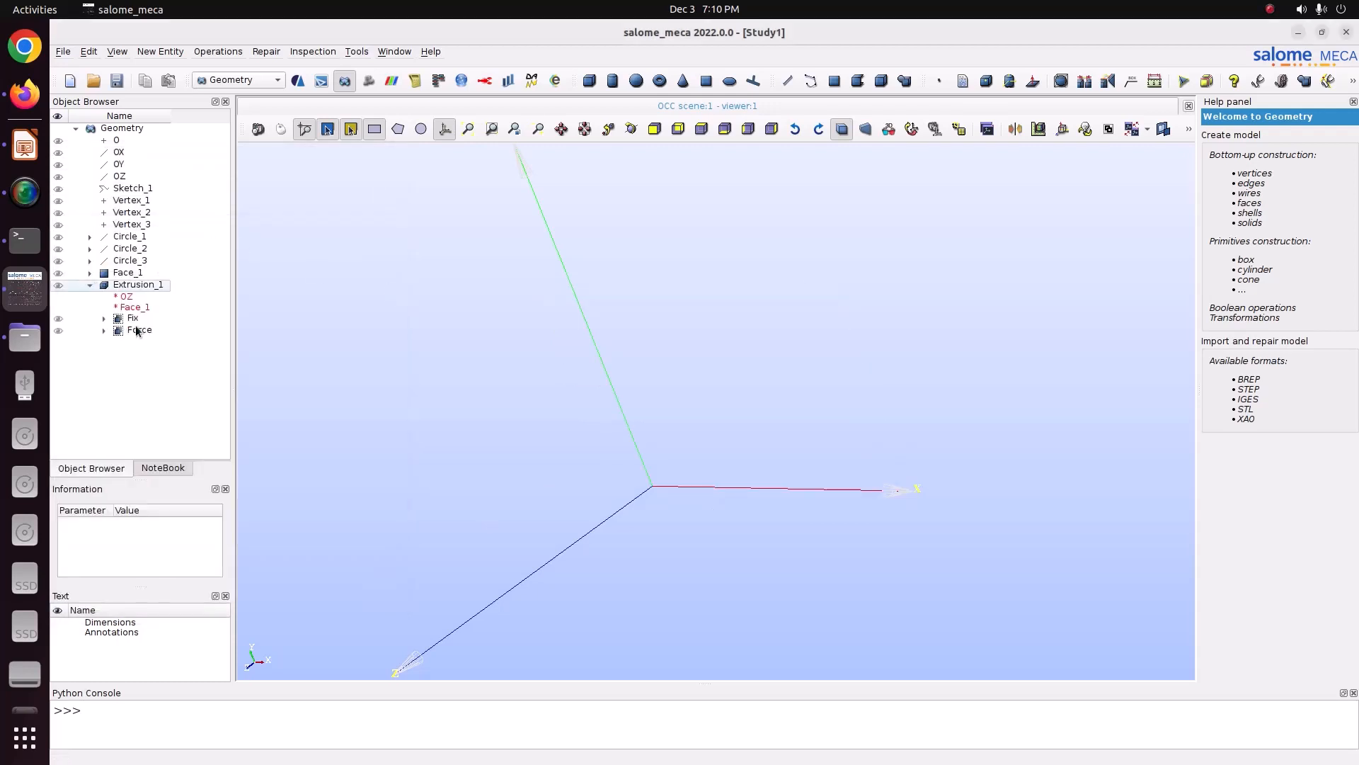
left_click(25, 145)
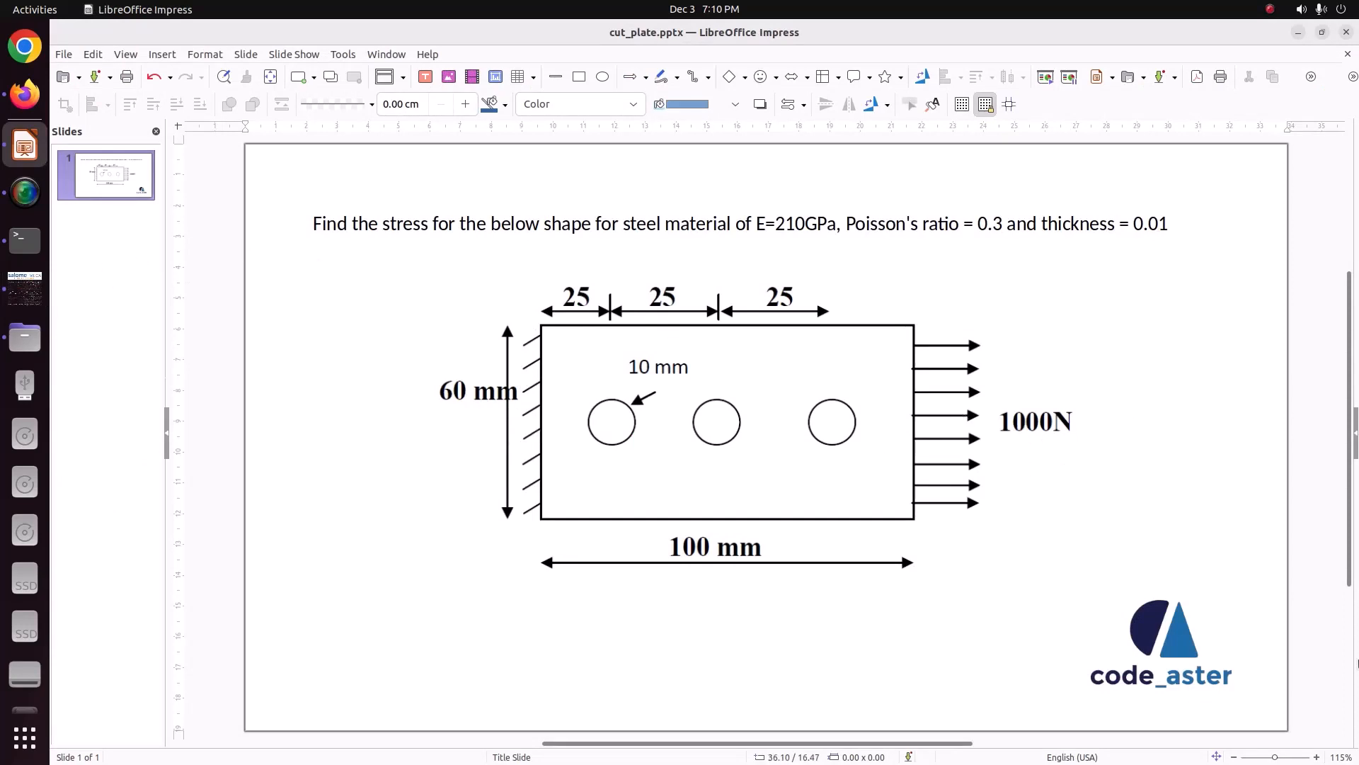
left_click(27, 286)
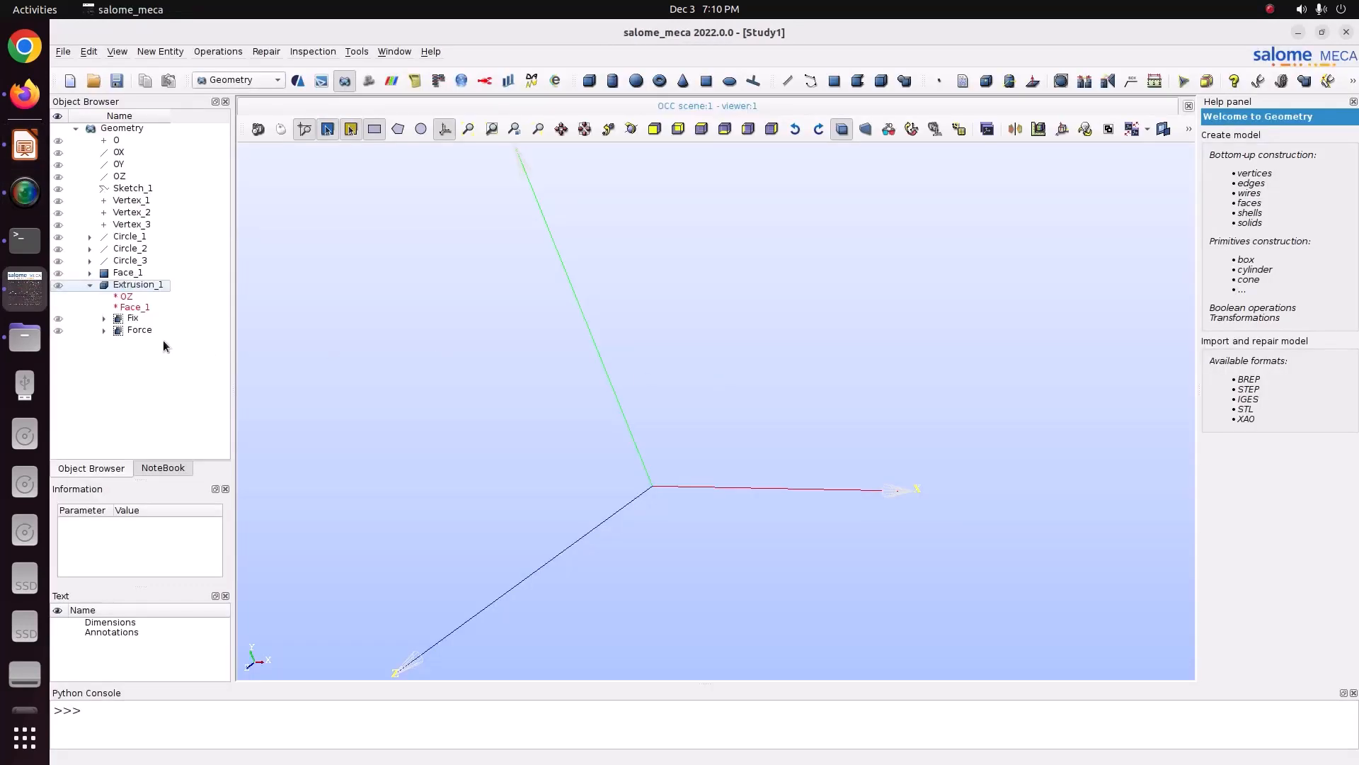
left_click(147, 283)
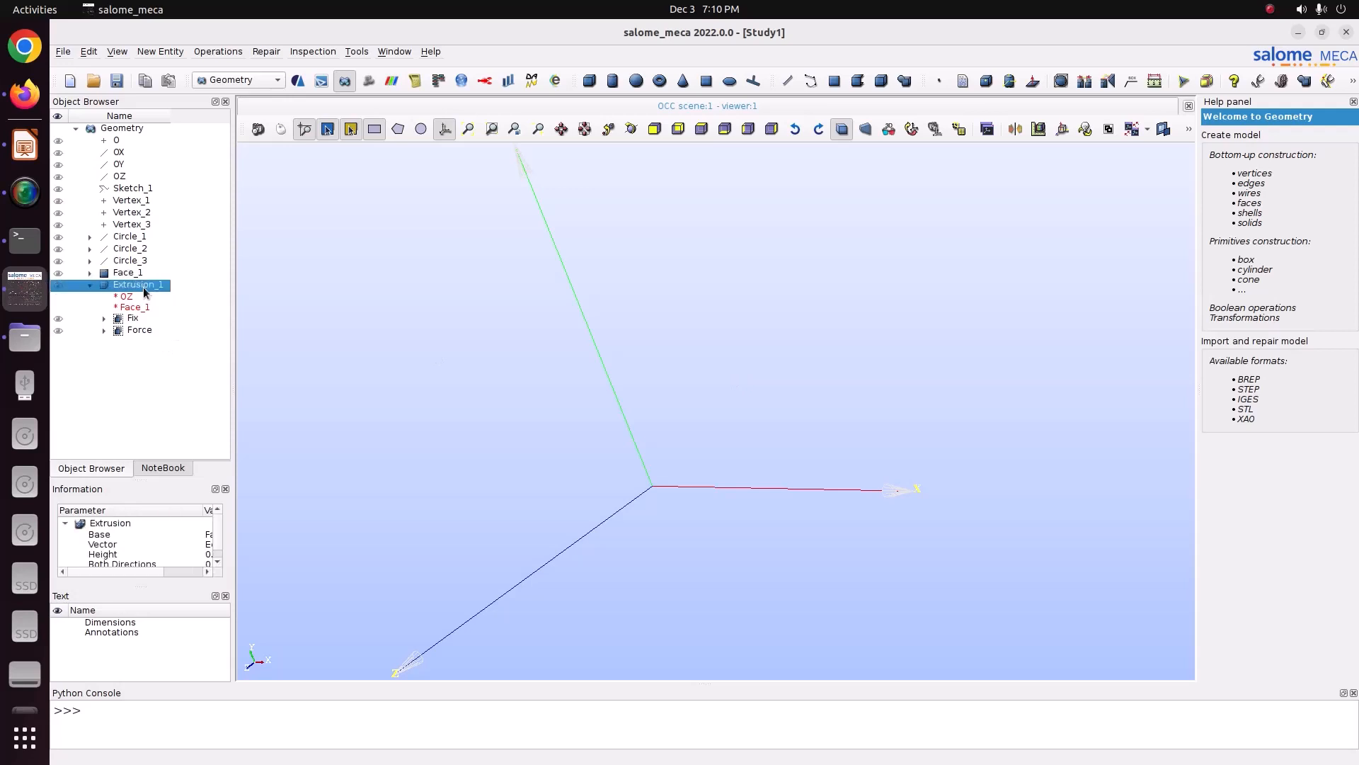
key("ctrl+s")
Step: Switch to the Mesh module and start a new mesh on Extrusion_1 with the NETGEN 1D-2D-3D algorithm
left_click(236, 81)
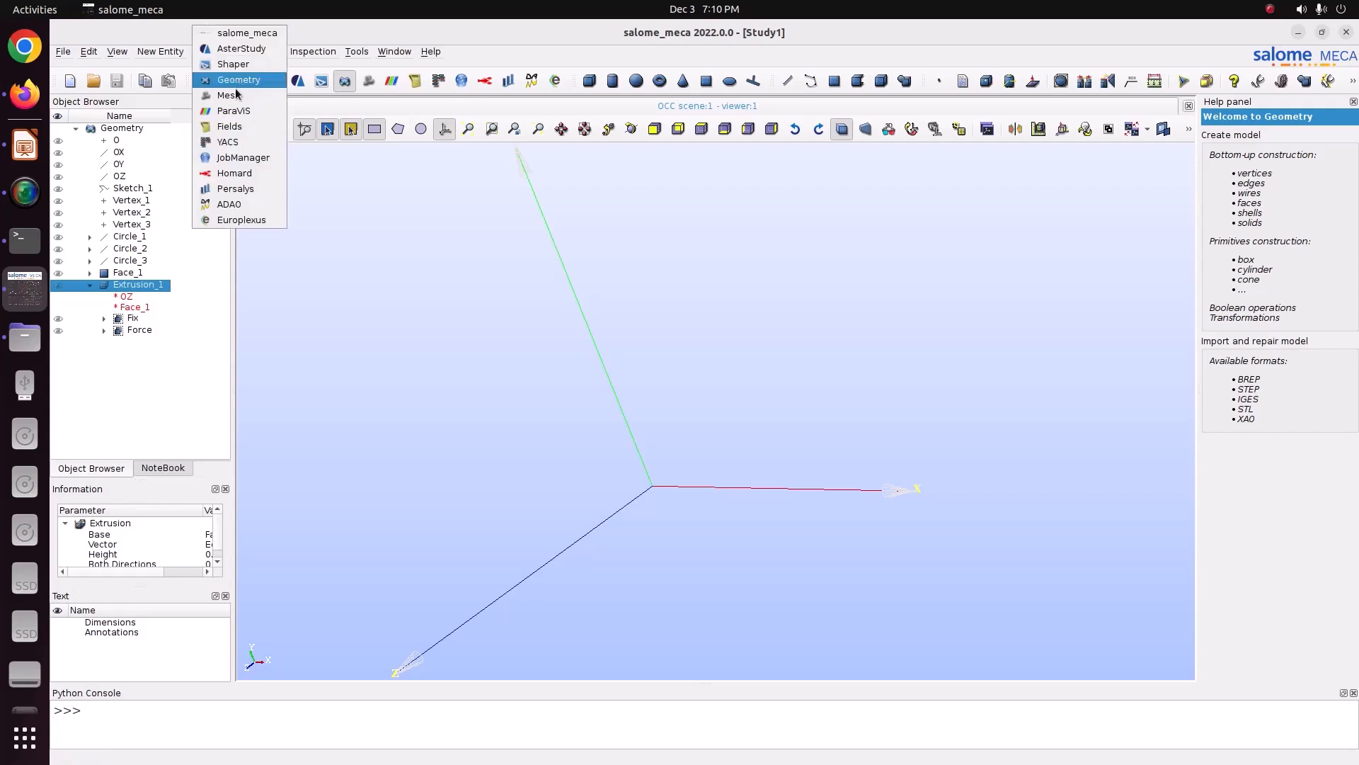
left_click(236, 100)
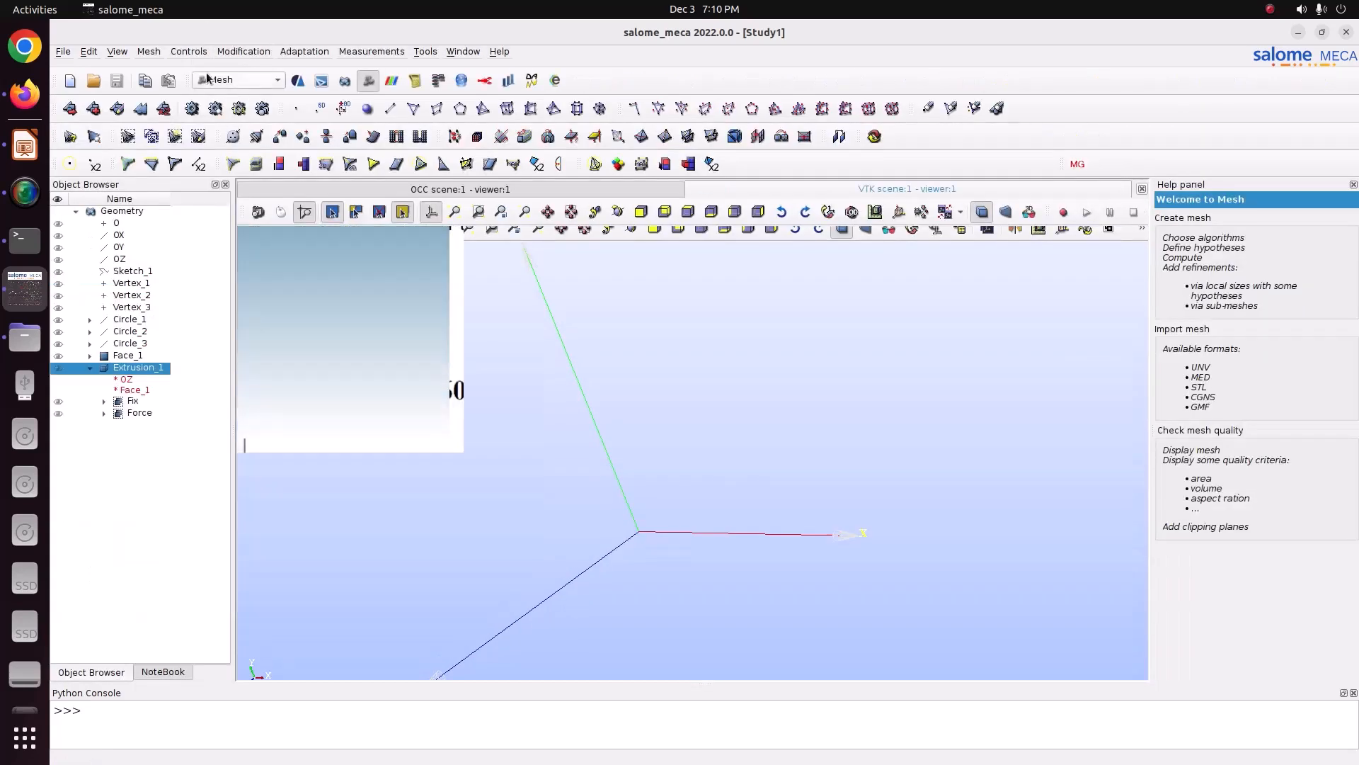
left_click(148, 54)
left_click(170, 66)
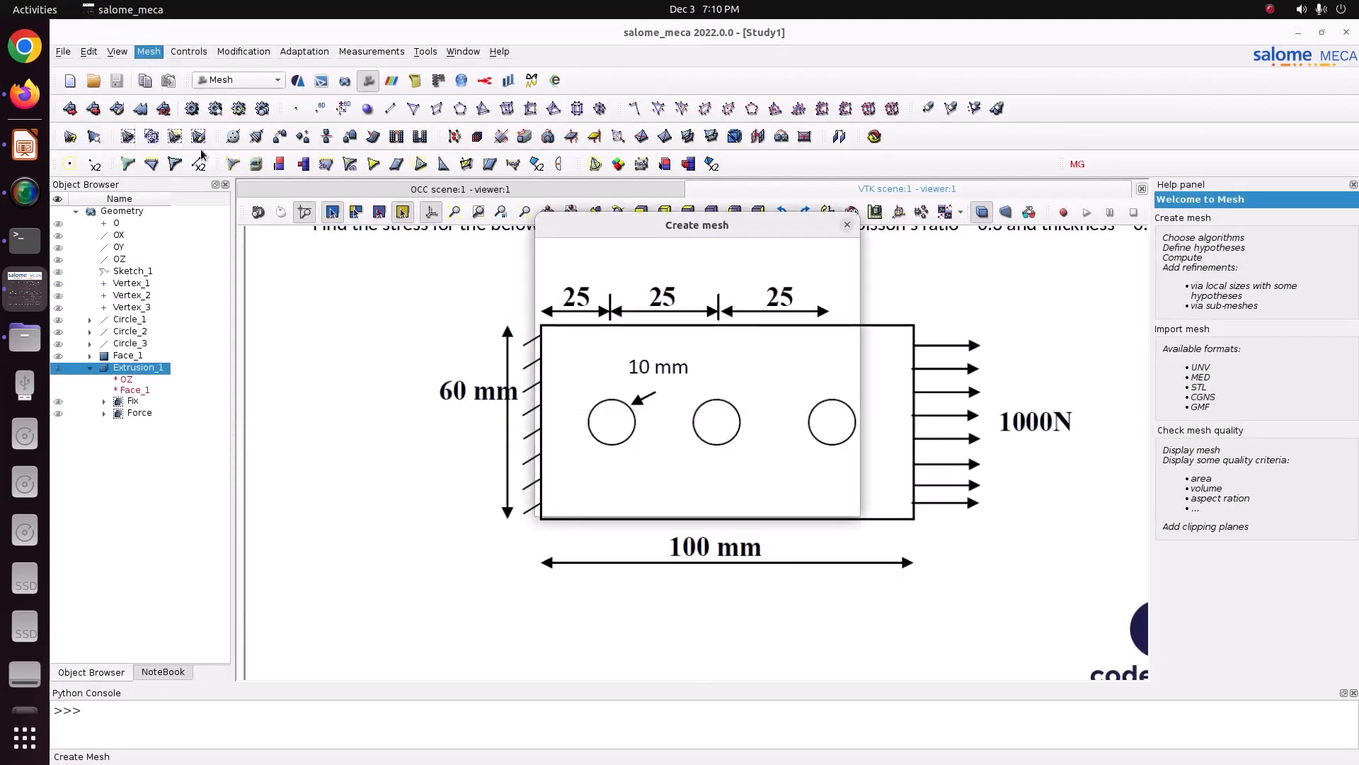
left_click(660, 355)
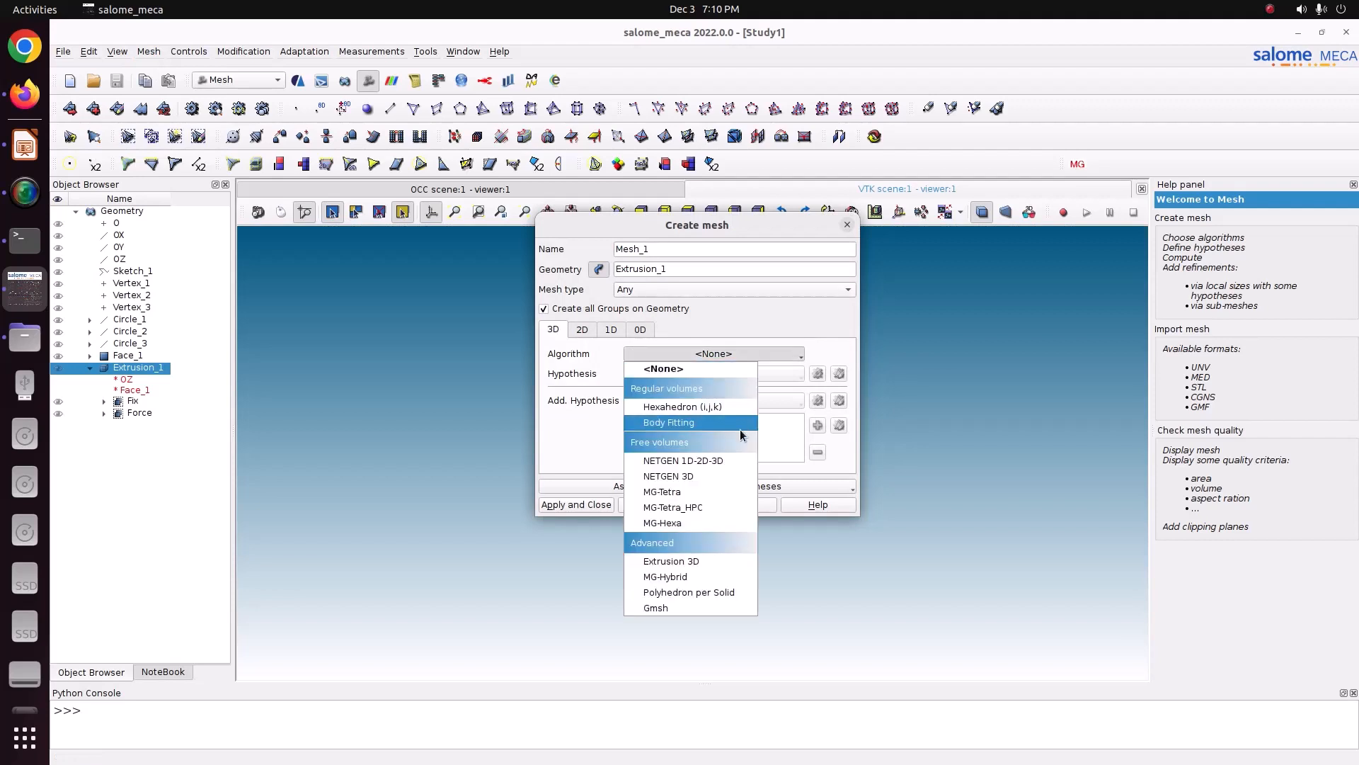
left_click(723, 463)
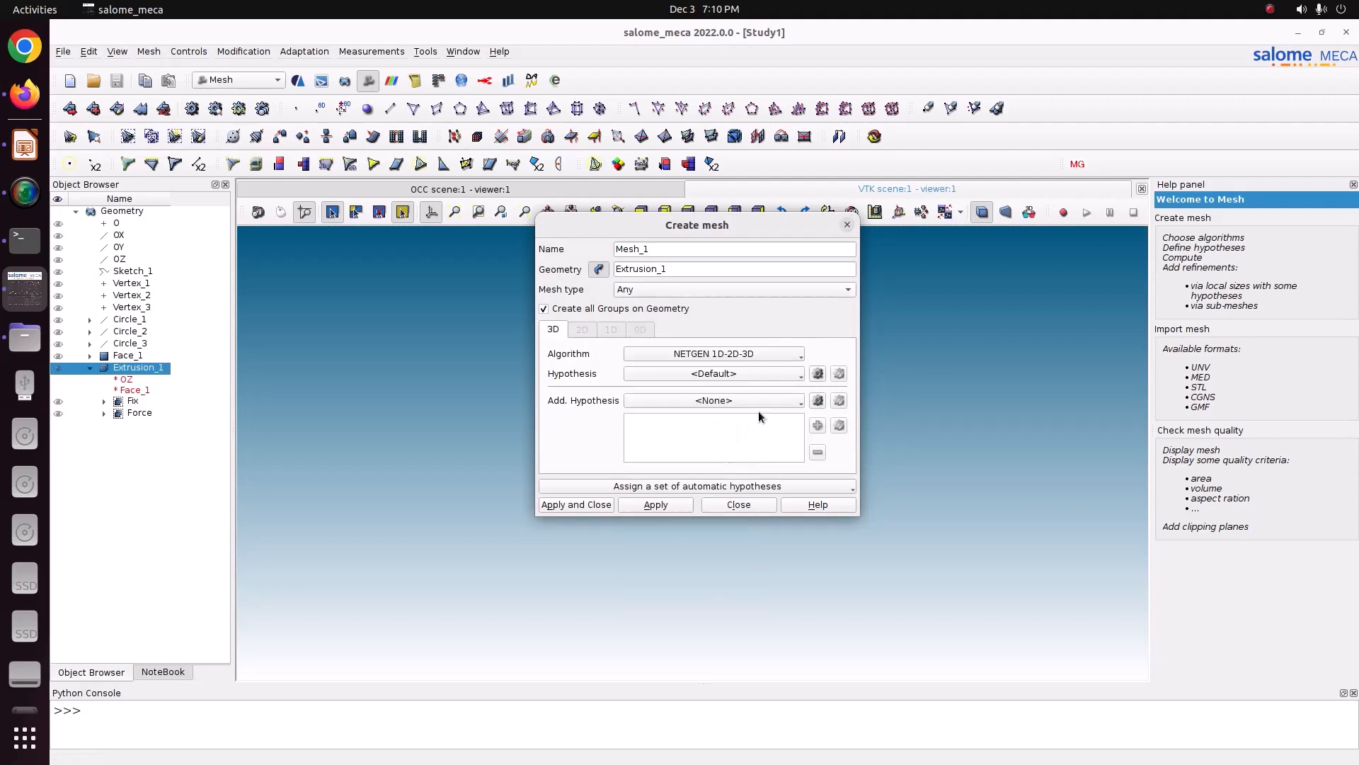
Step: Add a NETGEN 3D Parameters hypothesis with max size 0.00117047, min size 0.000174311 and Fine fineness, then create the mesh
left_click(817, 373)
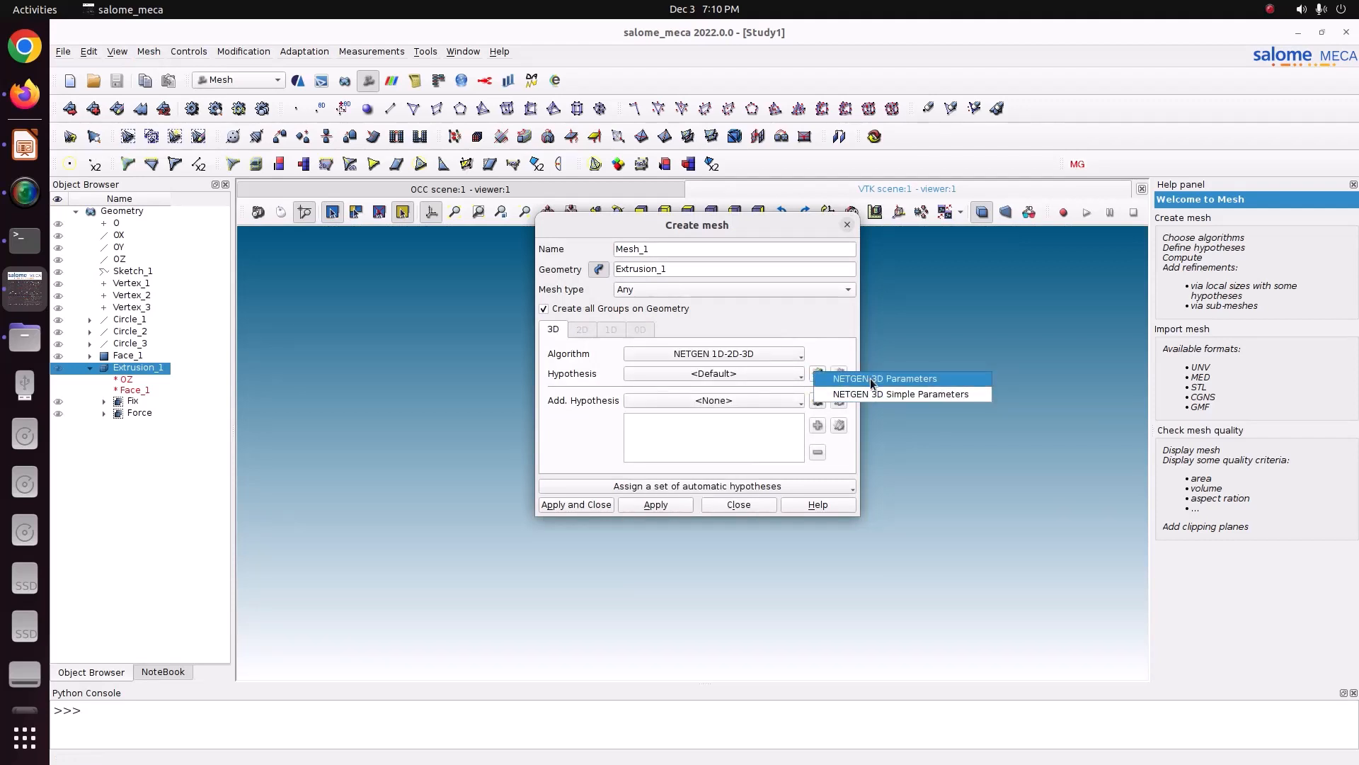
left_click(870, 378)
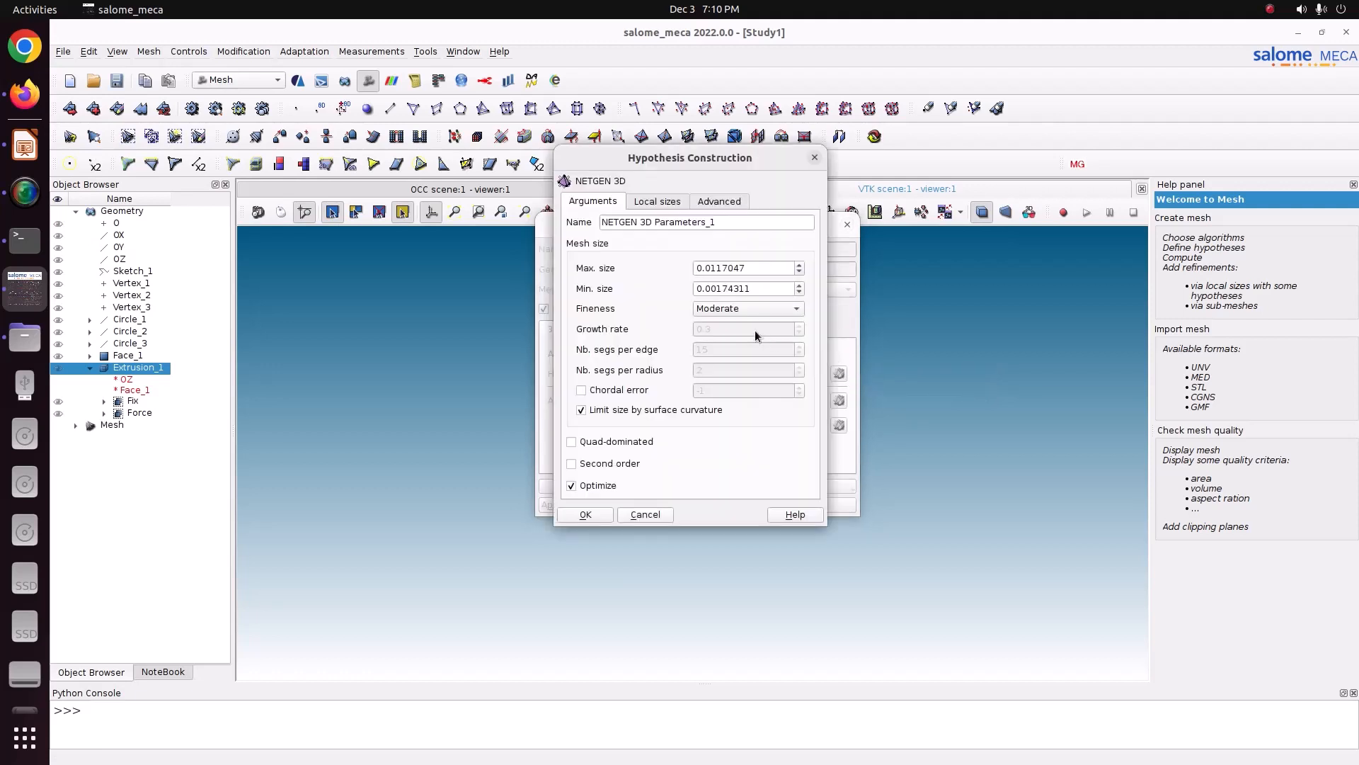
left_click(712, 269)
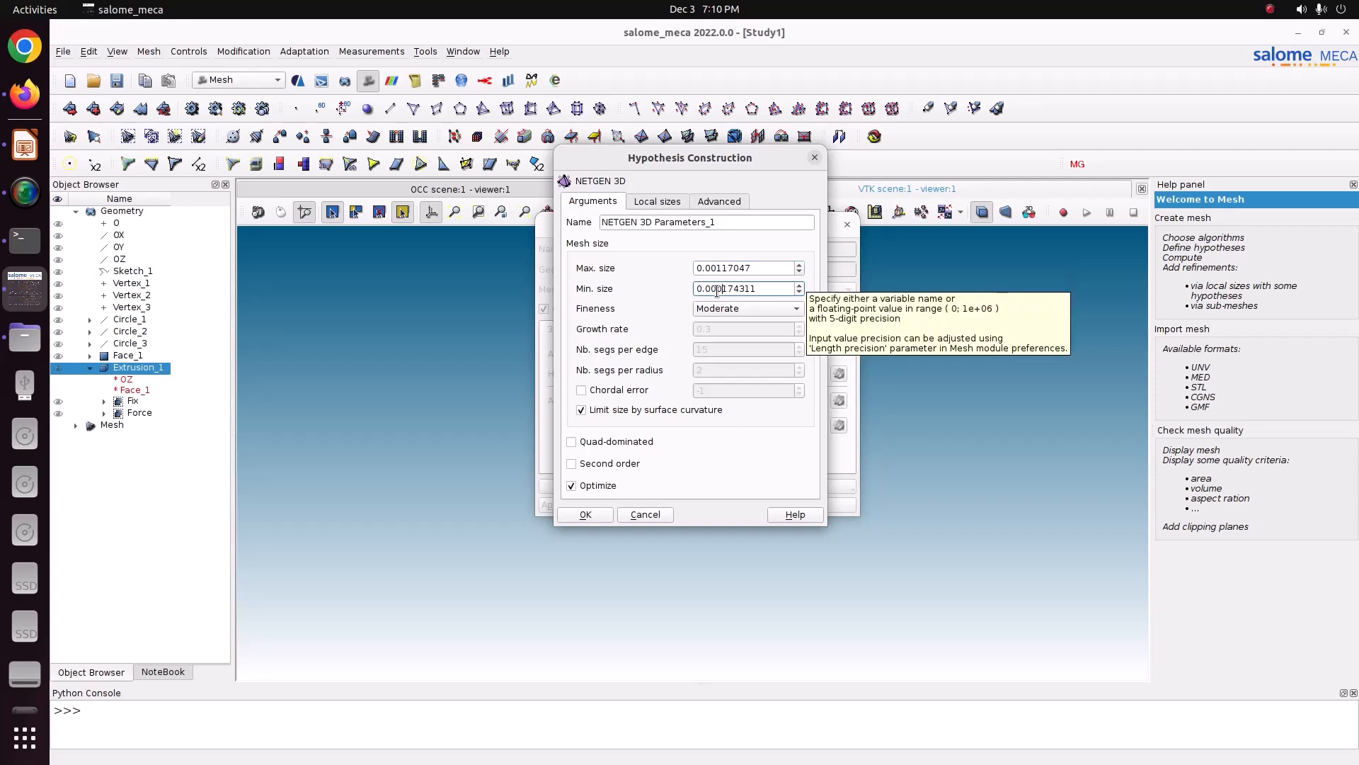
left_click(716, 310)
left_click(716, 326)
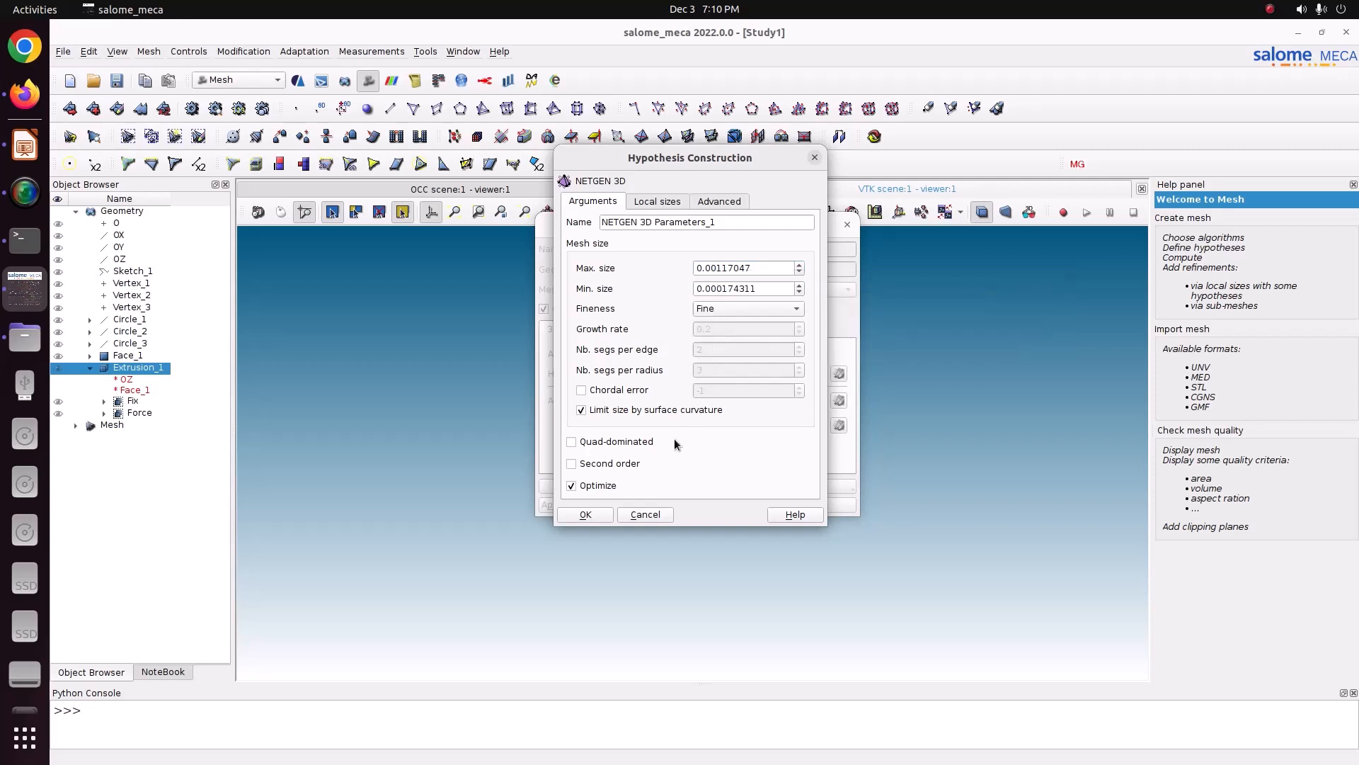
left_click(585, 513)
left_click(588, 503)
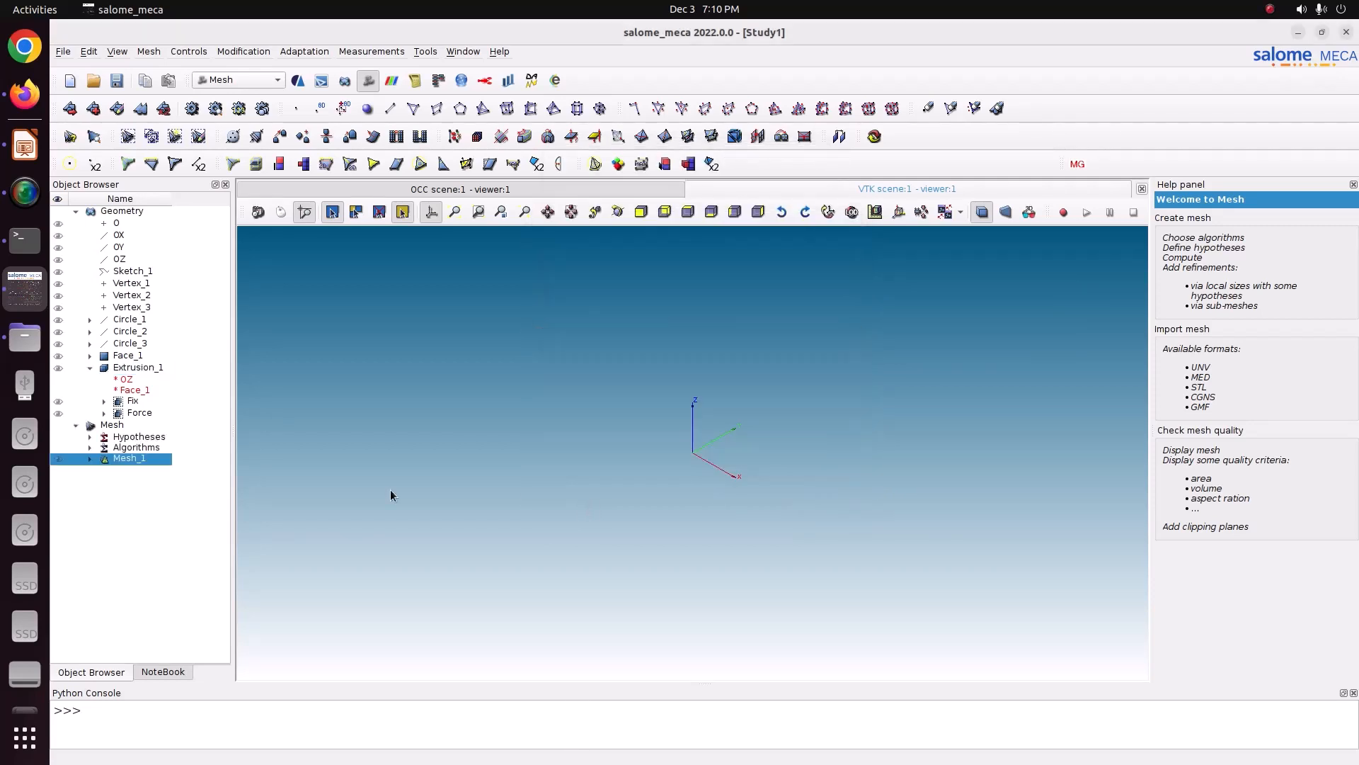
Step: Compute Mesh_1 and inspect the generated tetrahedral mesh around the holes
right_click(117, 460)
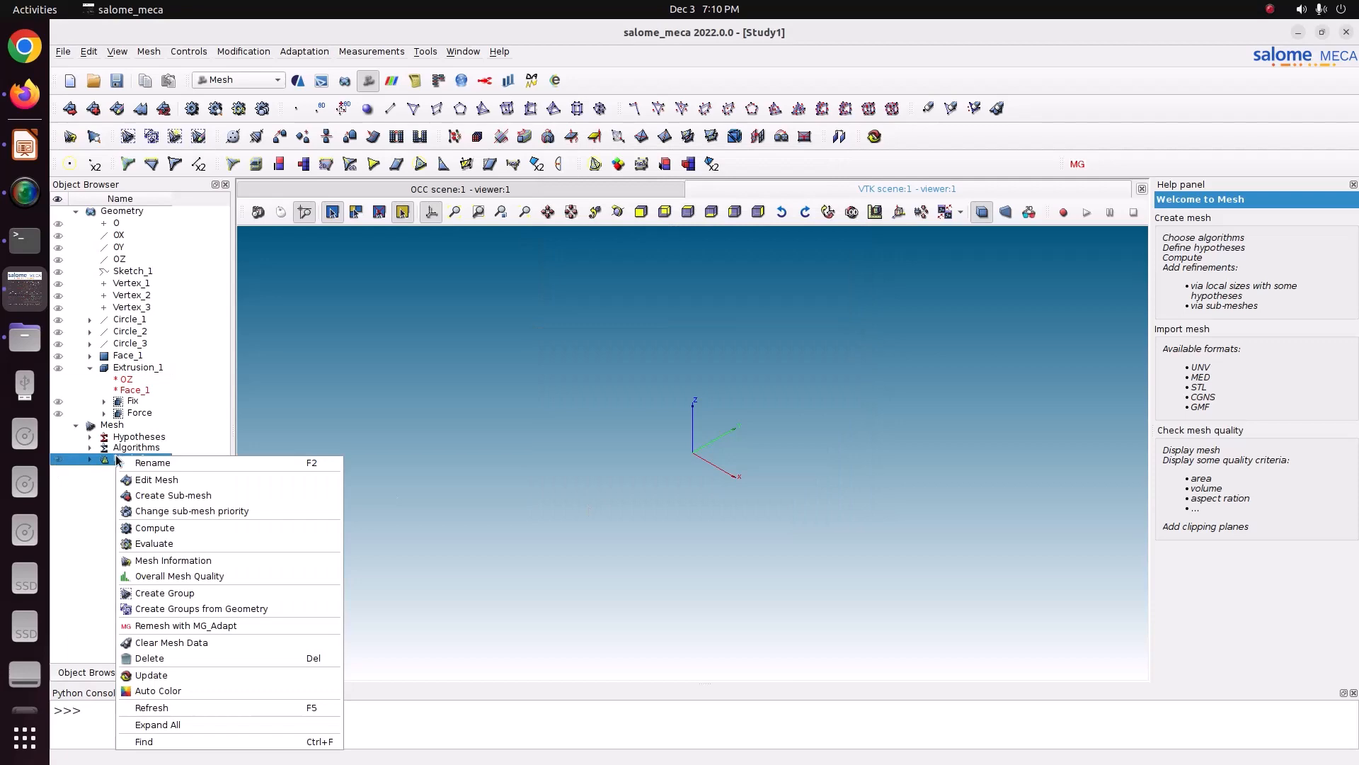
left_click(194, 528)
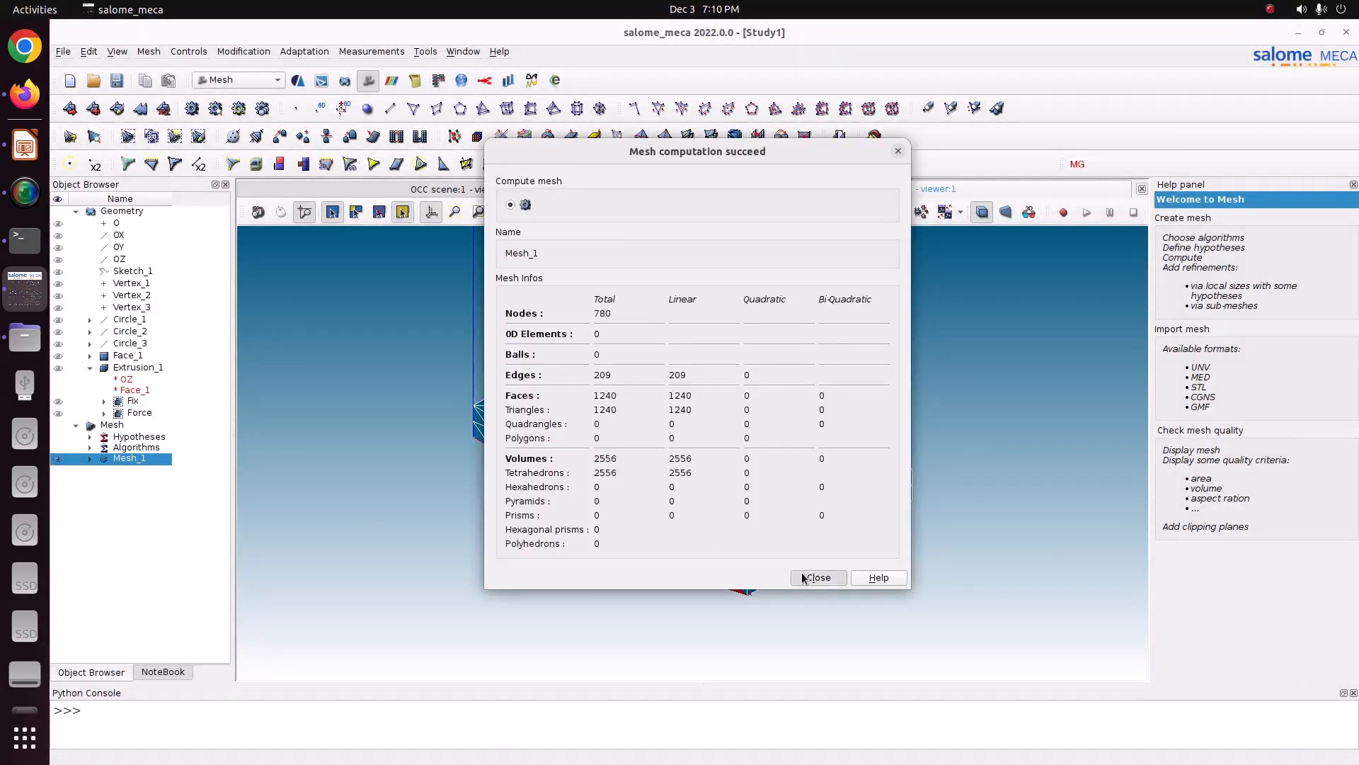
left_click(818, 577)
left_click(688, 212)
scroll(688, 434, "up", 6)
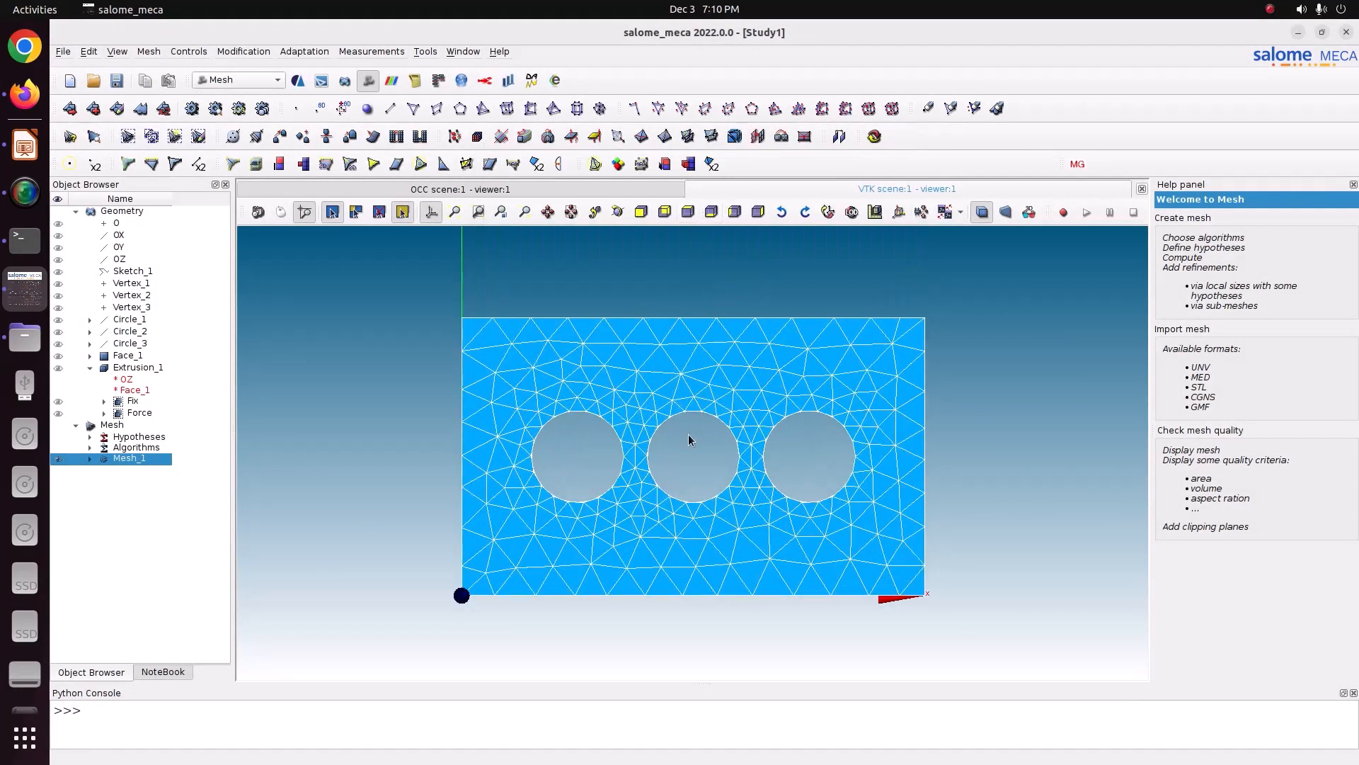
scroll(688, 435, "down", 1)
left_click(617, 213)
scroll(619, 233, "down", 1)
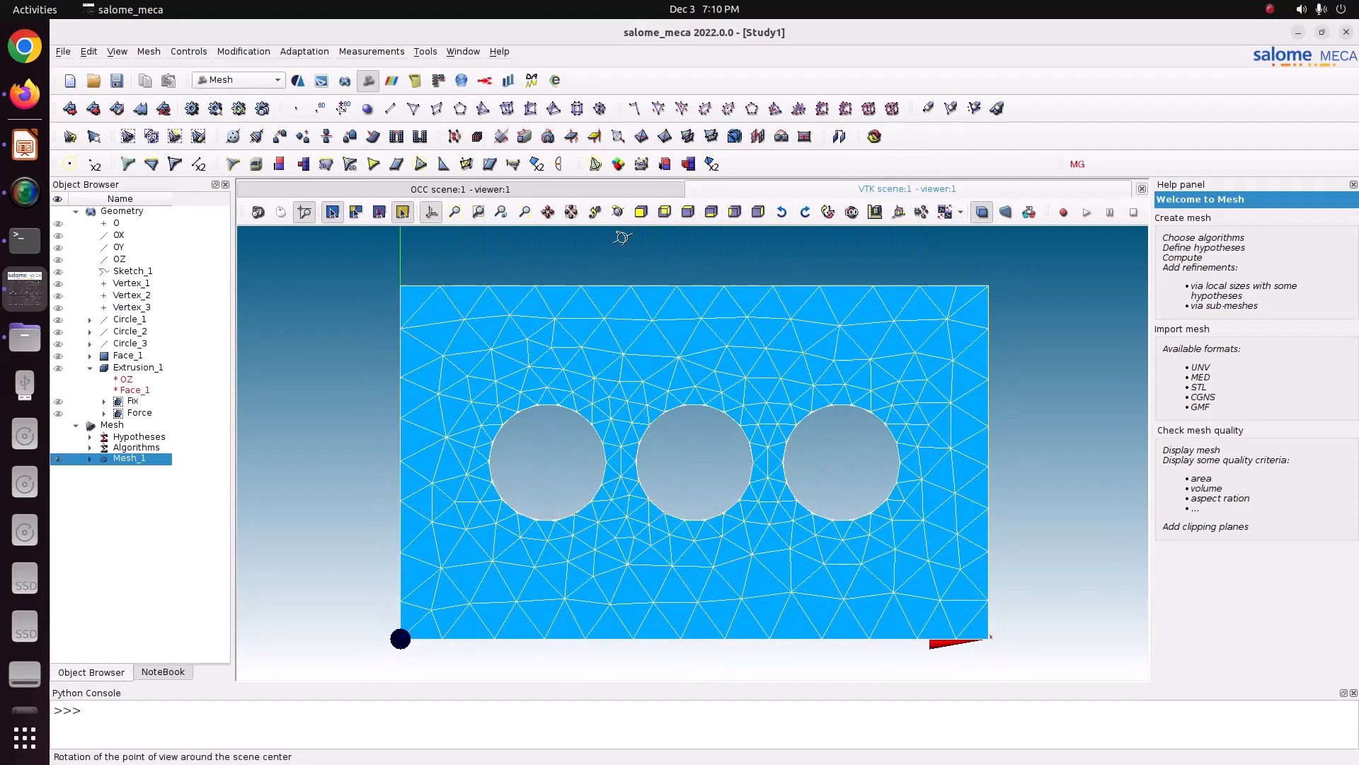
left_click_drag(681, 368, 636, 390)
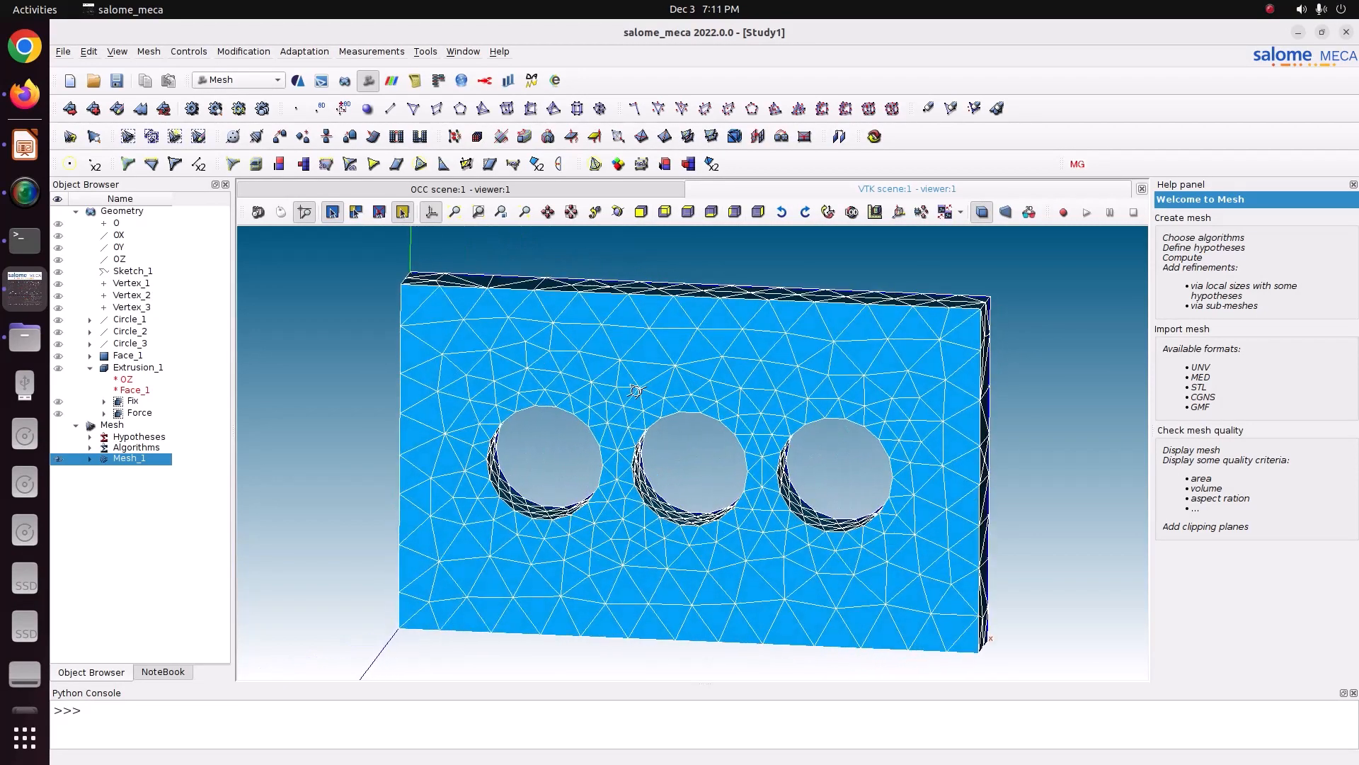
Step: Edit Mesh_1's NETGEN 3D hypothesis and set its fineness to Very fine
right_click(145, 460)
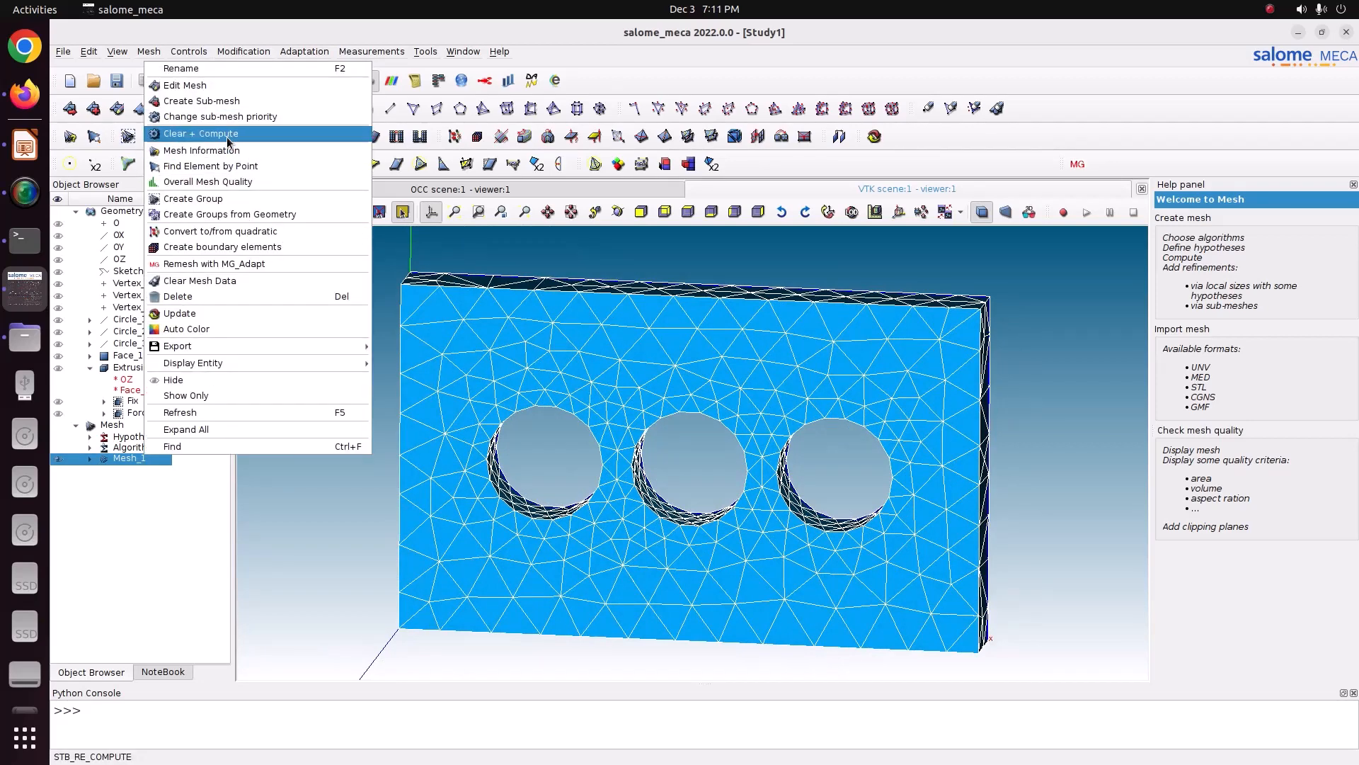
left_click(187, 85)
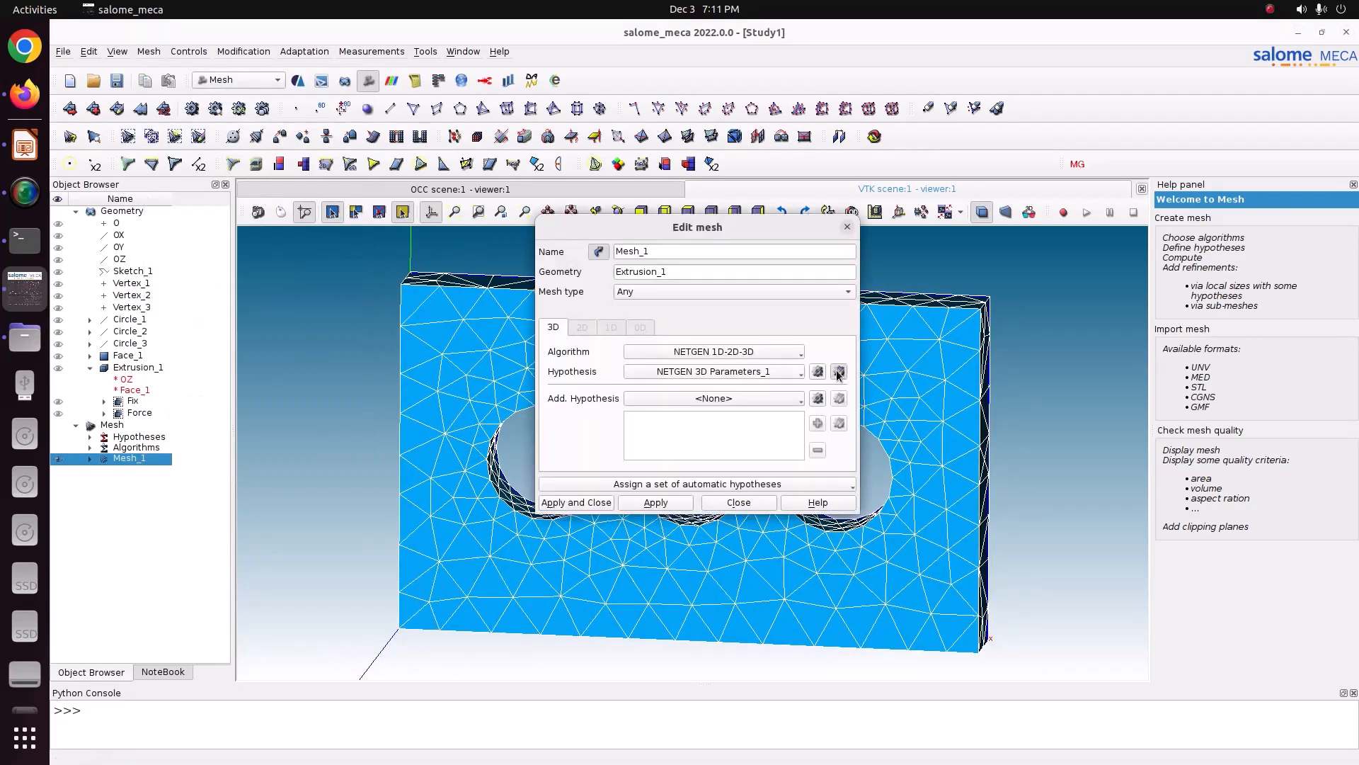
left_click(837, 371)
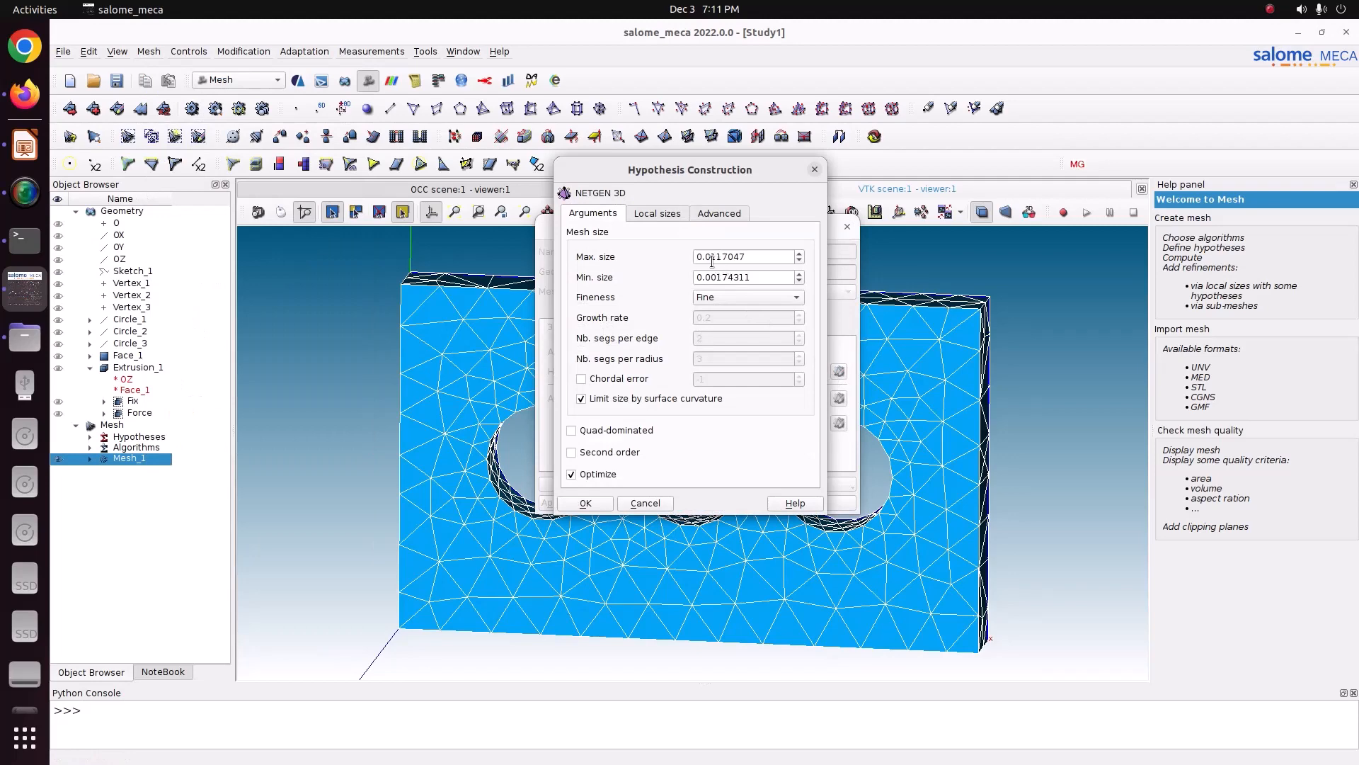
left_click(715, 297)
left_click(710, 314)
left_click(600, 503)
left_click(576, 502)
Step: Recompute Mesh_1 with the refined hypothesis and save the study
right_click(168, 466)
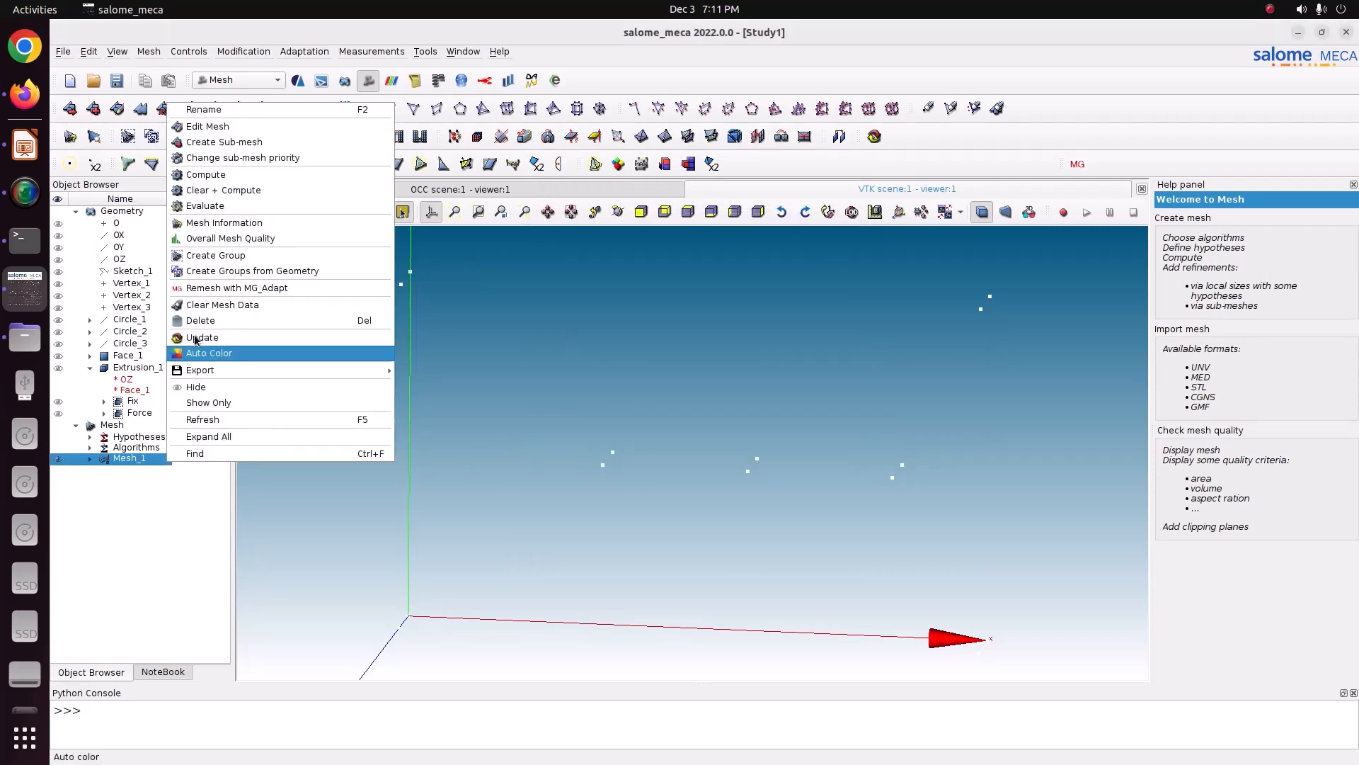
left_click(233, 177)
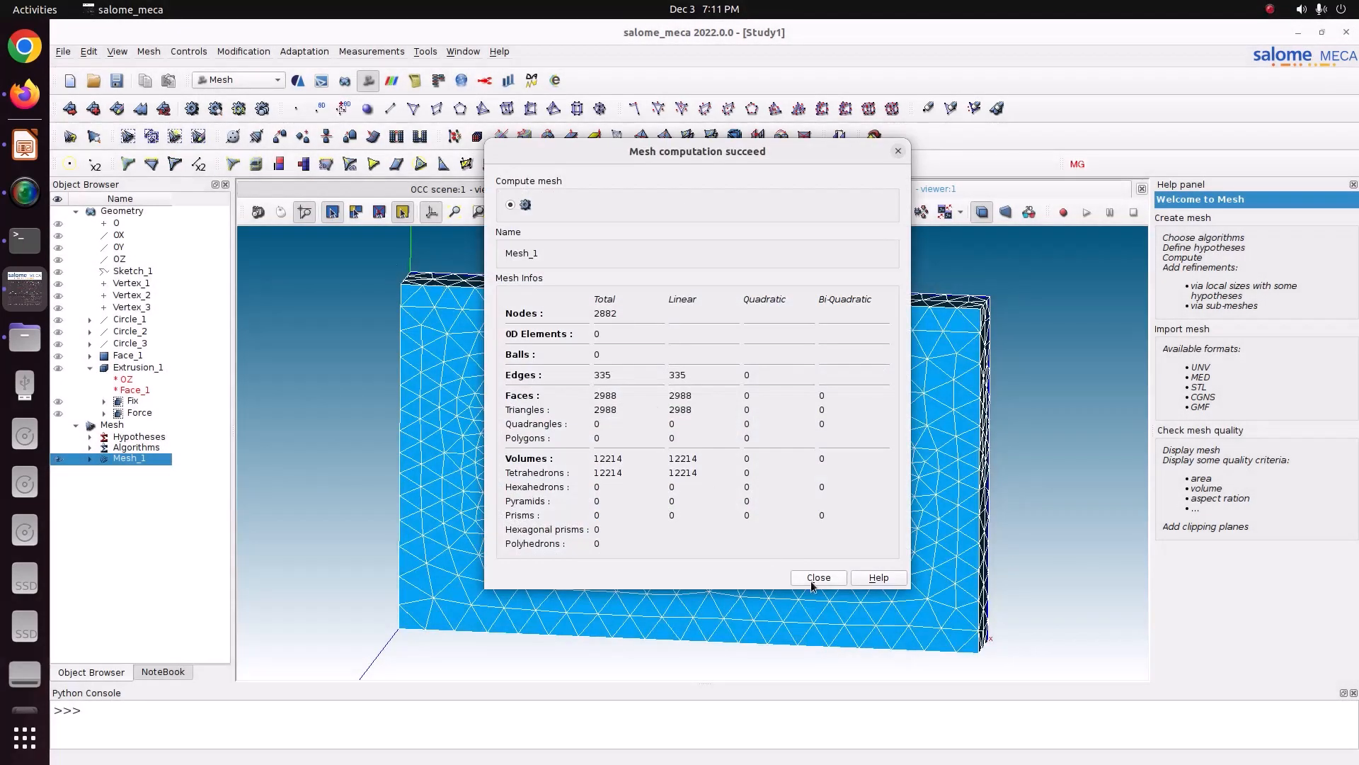
left_click(818, 577)
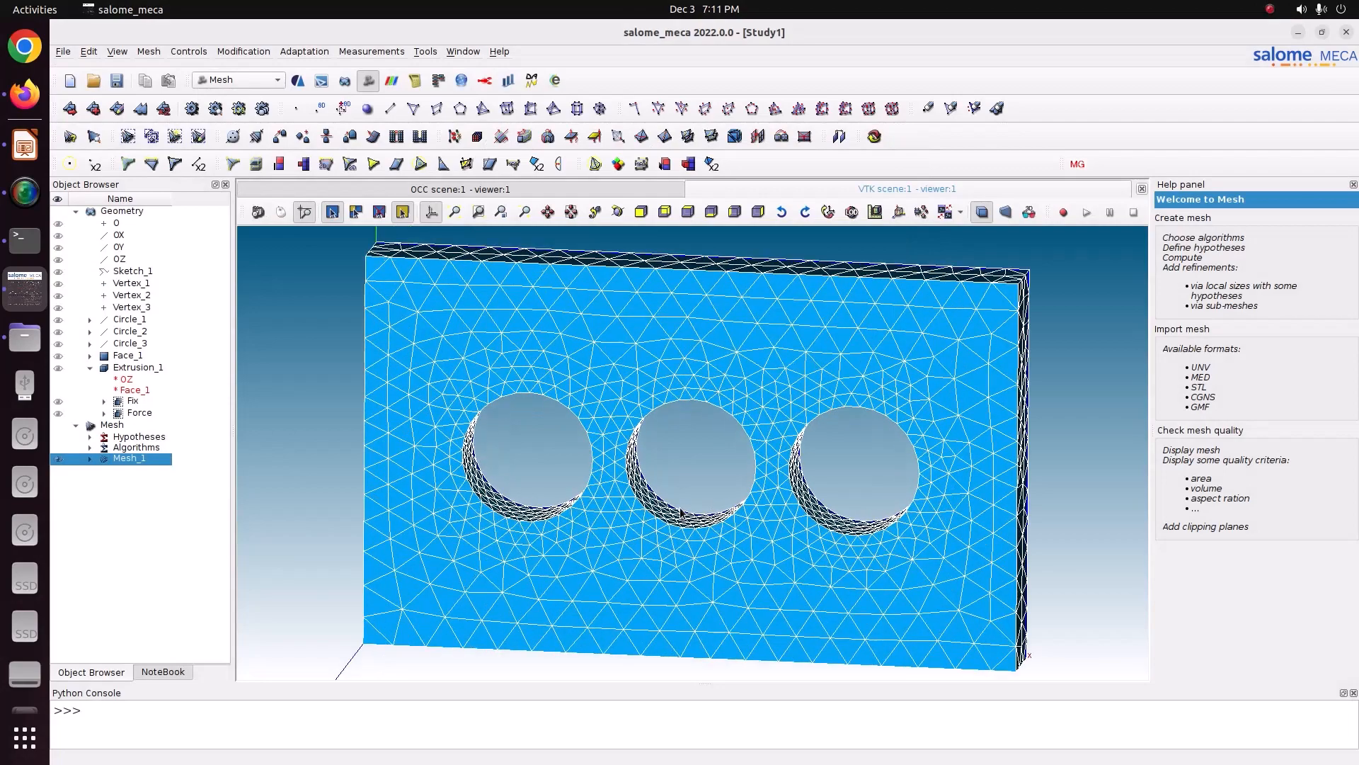
left_click(618, 214)
mouse_move(713, 390)
left_mouse_down()
mouse_move(753, 386)
mouse_move(545, 352)
mouse_move(693, 356)
mouse_move(716, 383)
left_mouse_up()
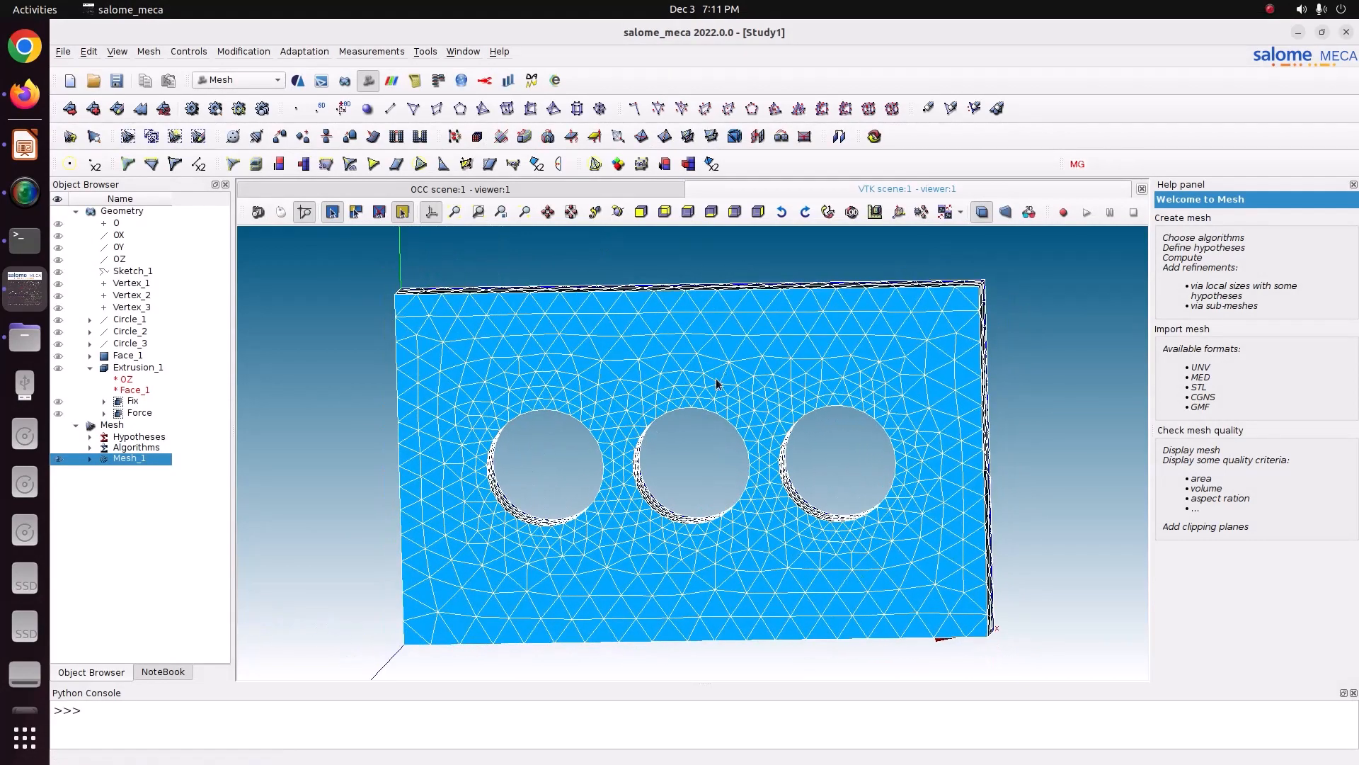
key("ctrl+s")
Step: Expand Mesh_1's face groups, hide the full mesh and display only the Fix and Force groups
left_click(90, 459)
left_click(105, 502)
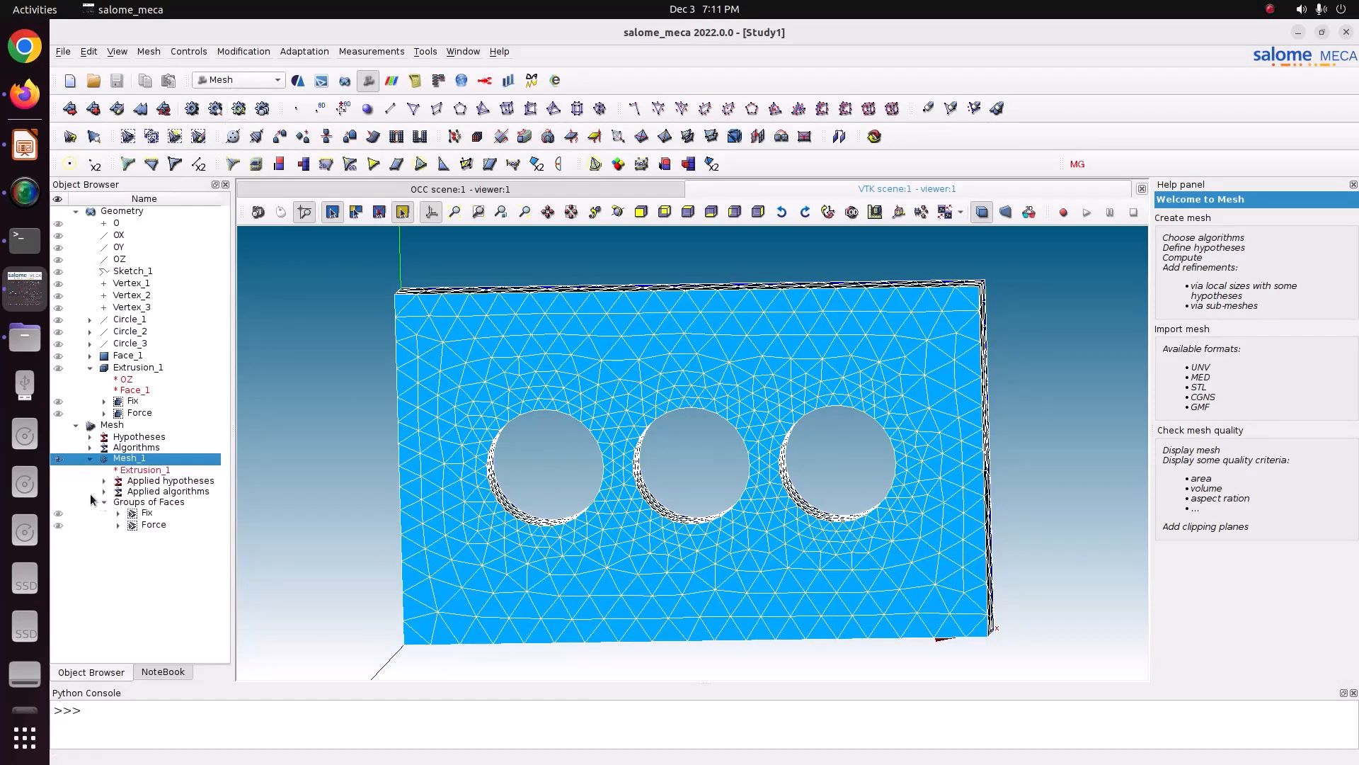
left_click(59, 459)
left_click(59, 513)
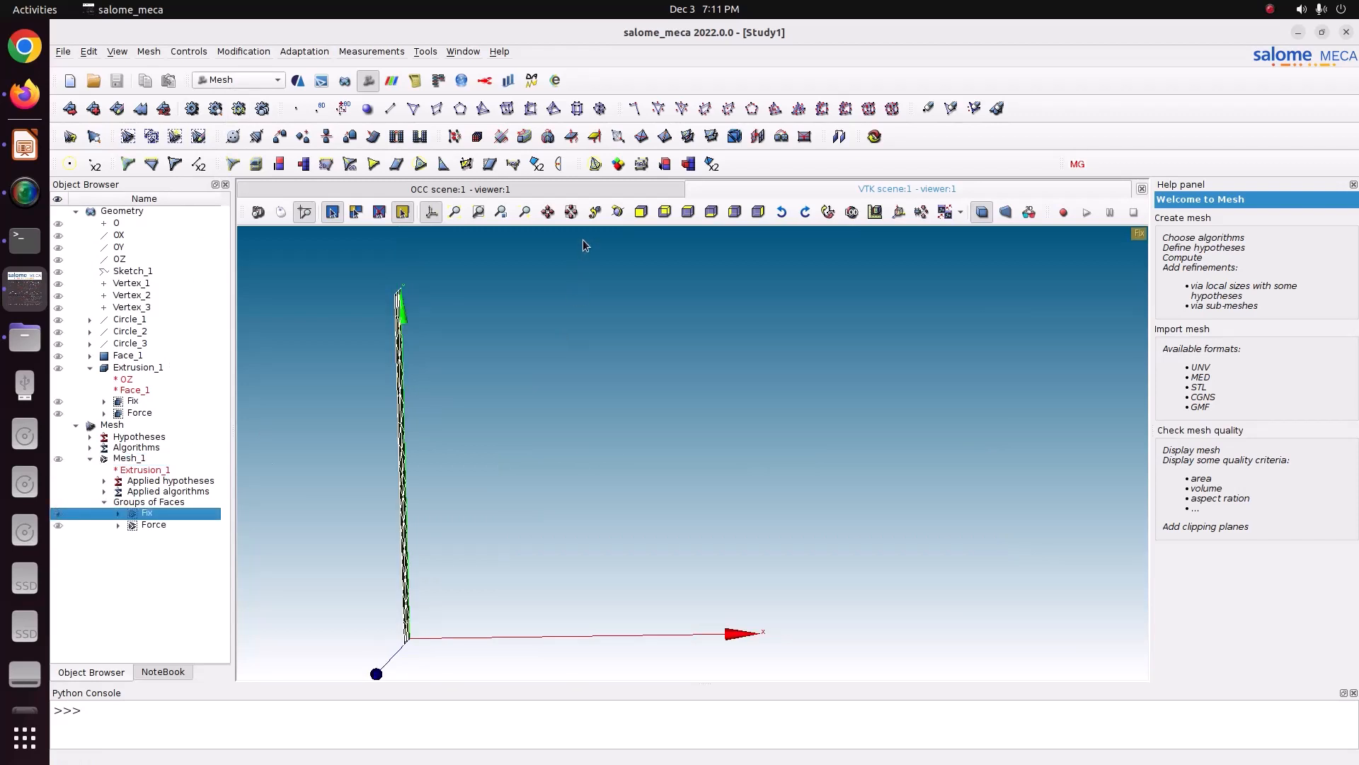
left_click(617, 212)
left_click_drag(603, 233, 526, 289)
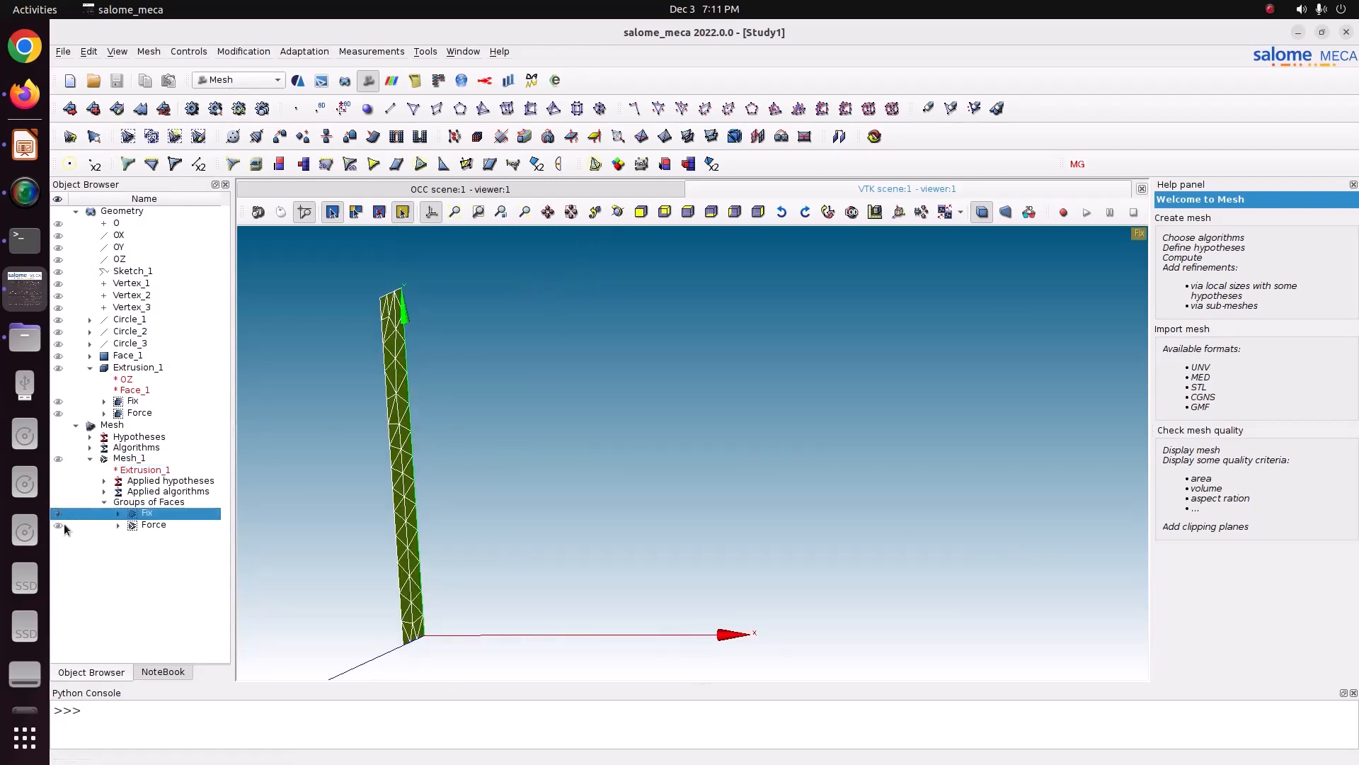
left_click(58, 526)
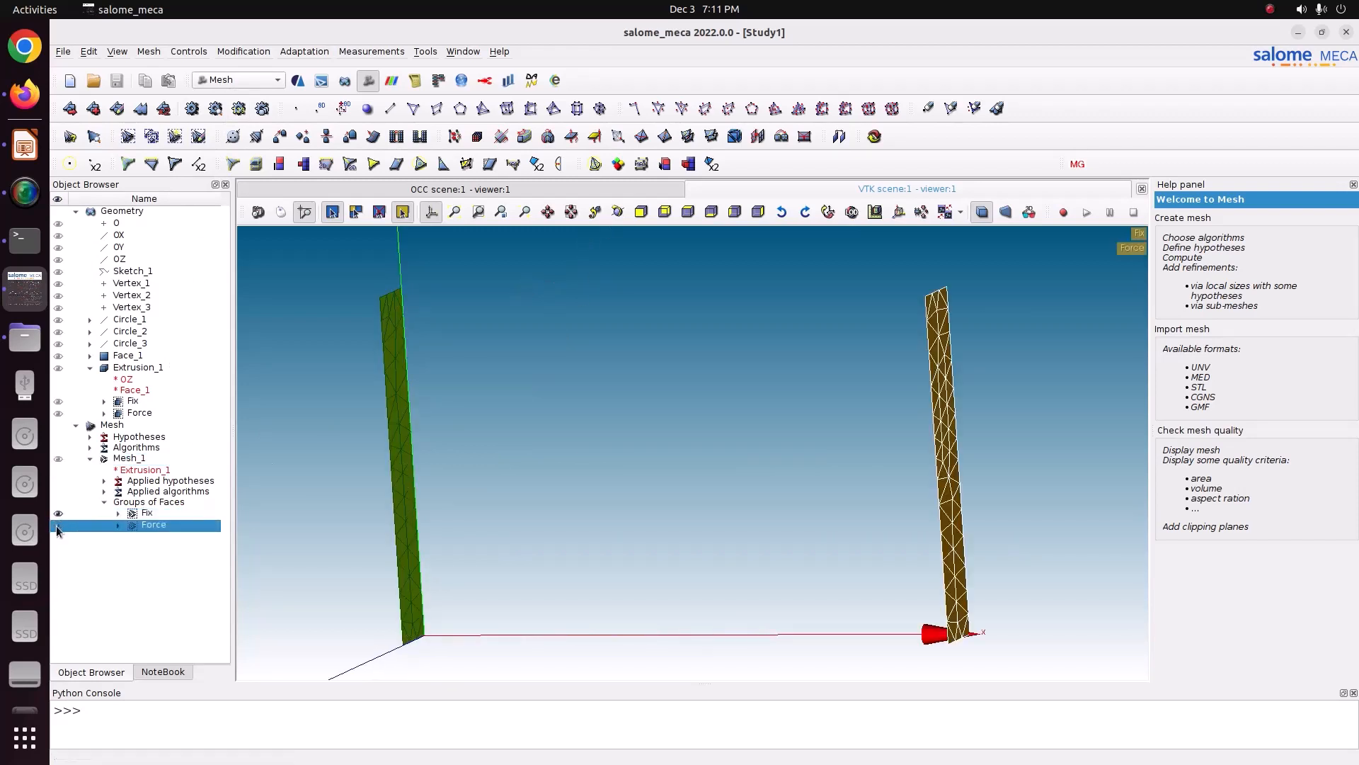
Step: Switch to the AsterStudy module using the stable code_aster version
left_click(126, 459)
left_click(271, 83)
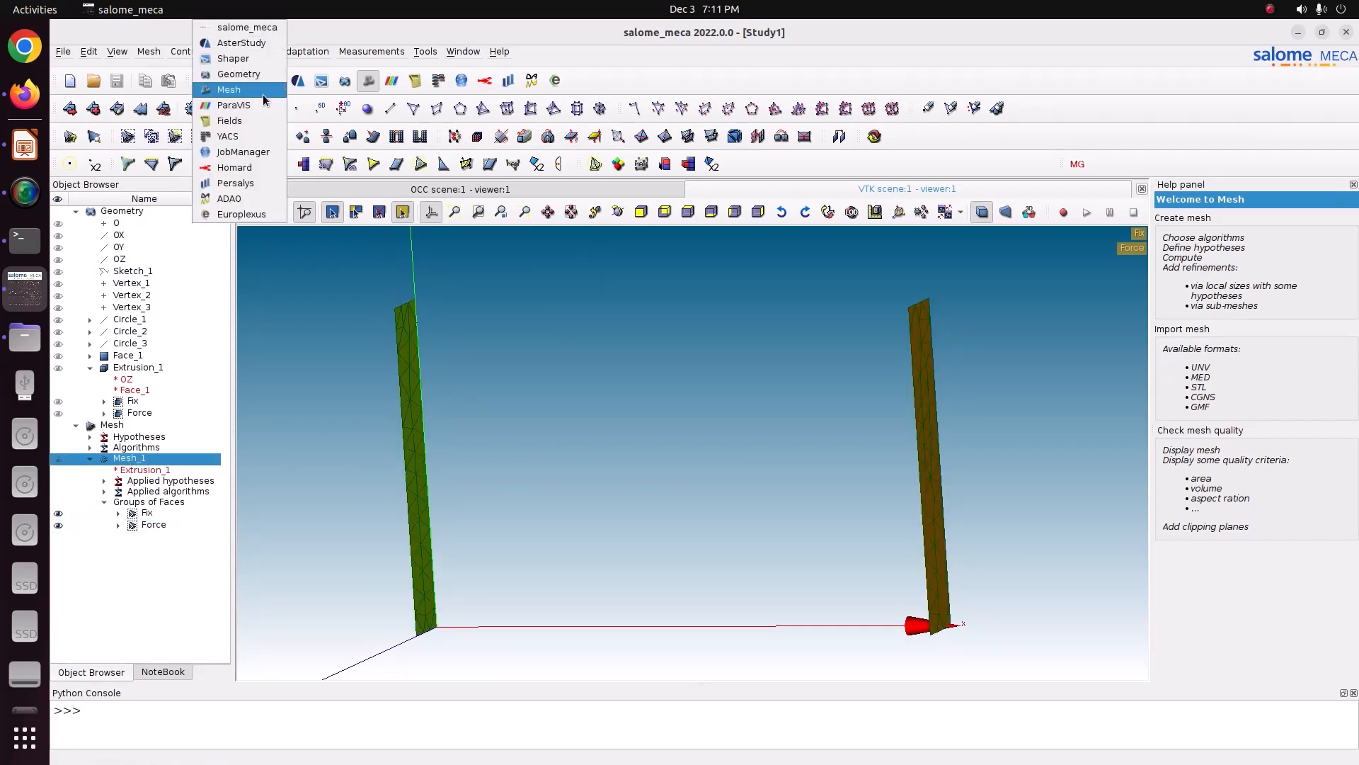
left_click(242, 43)
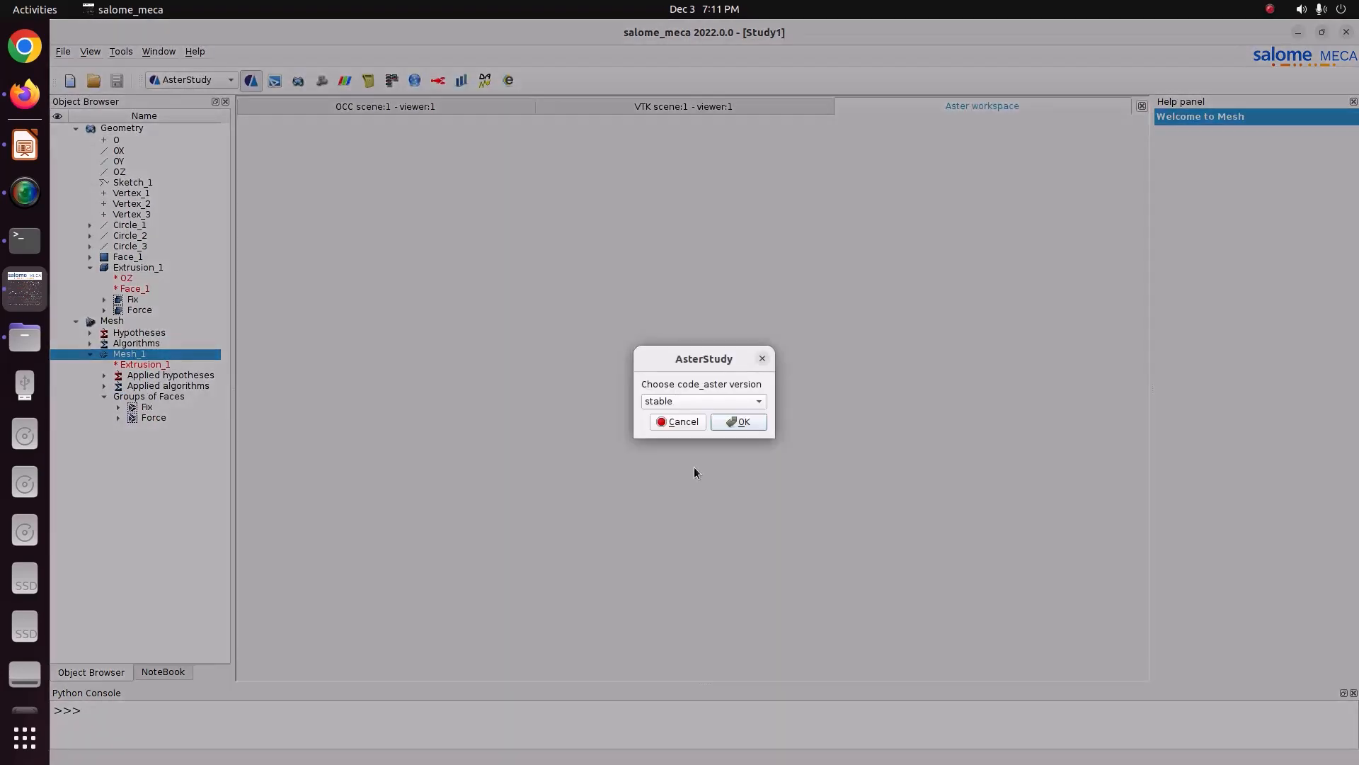
left_click(729, 420)
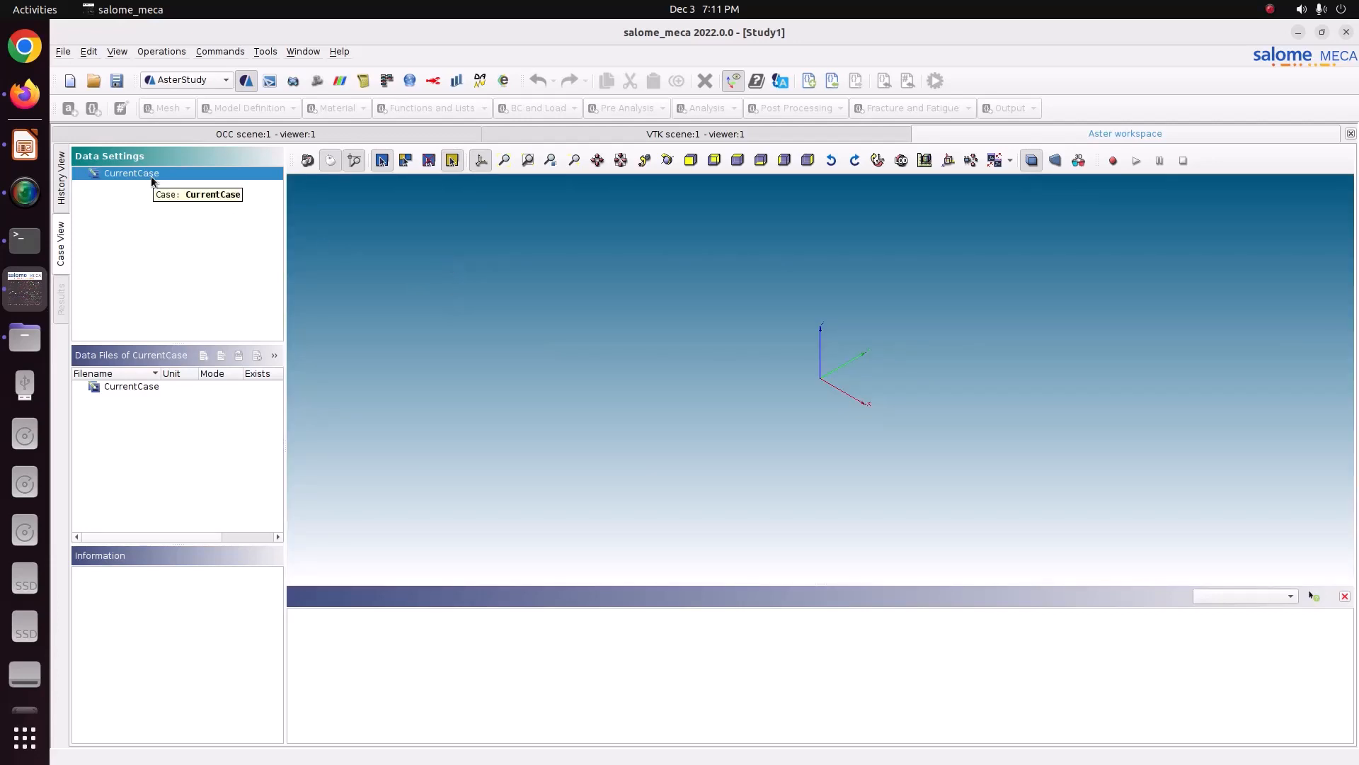
Step: Add an Isotropic linear elasticity stage via the assistant, using Mesh_1, Young's modulus 210000000000.0 and Poisson's ratio 0.3
right_click(152, 177)
mouse_move(272, 263)
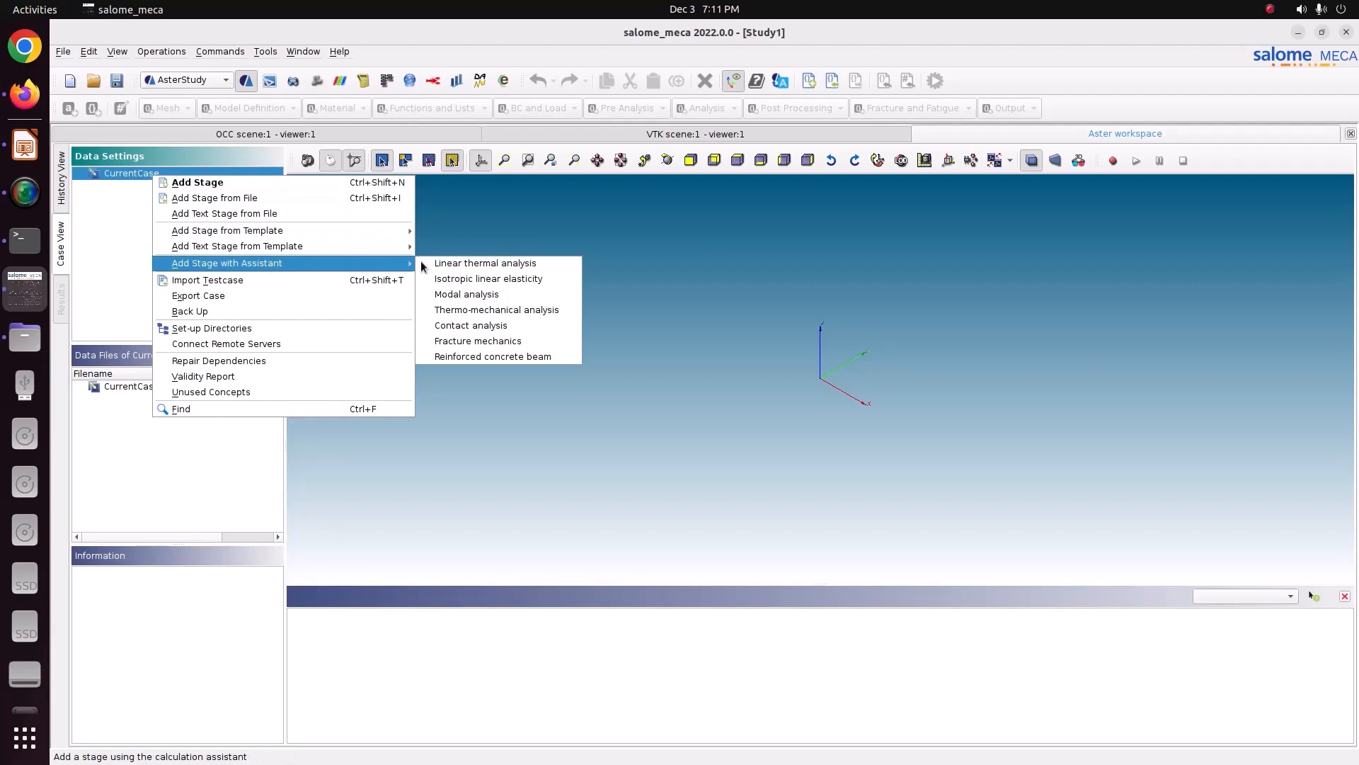
left_click(461, 277)
left_click(770, 521)
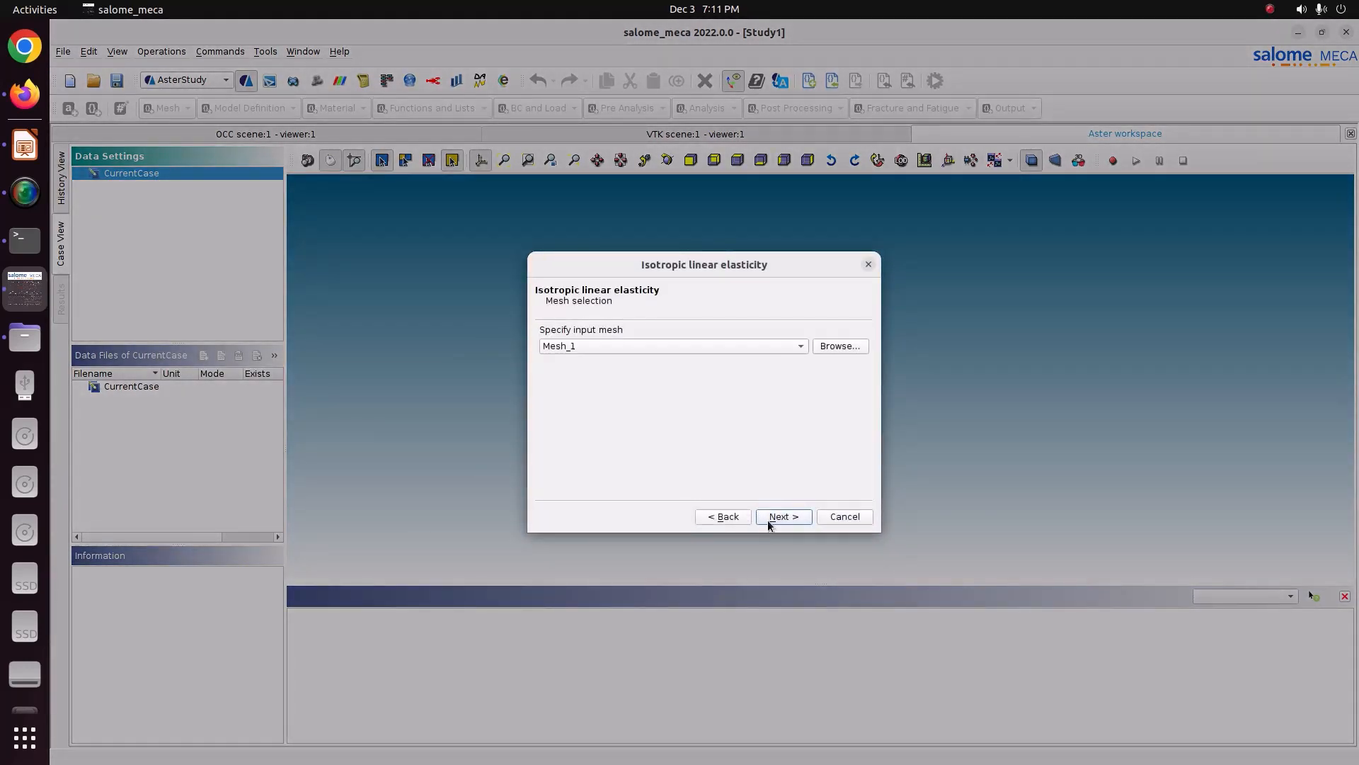
left_click(769, 521)
left_click(768, 521)
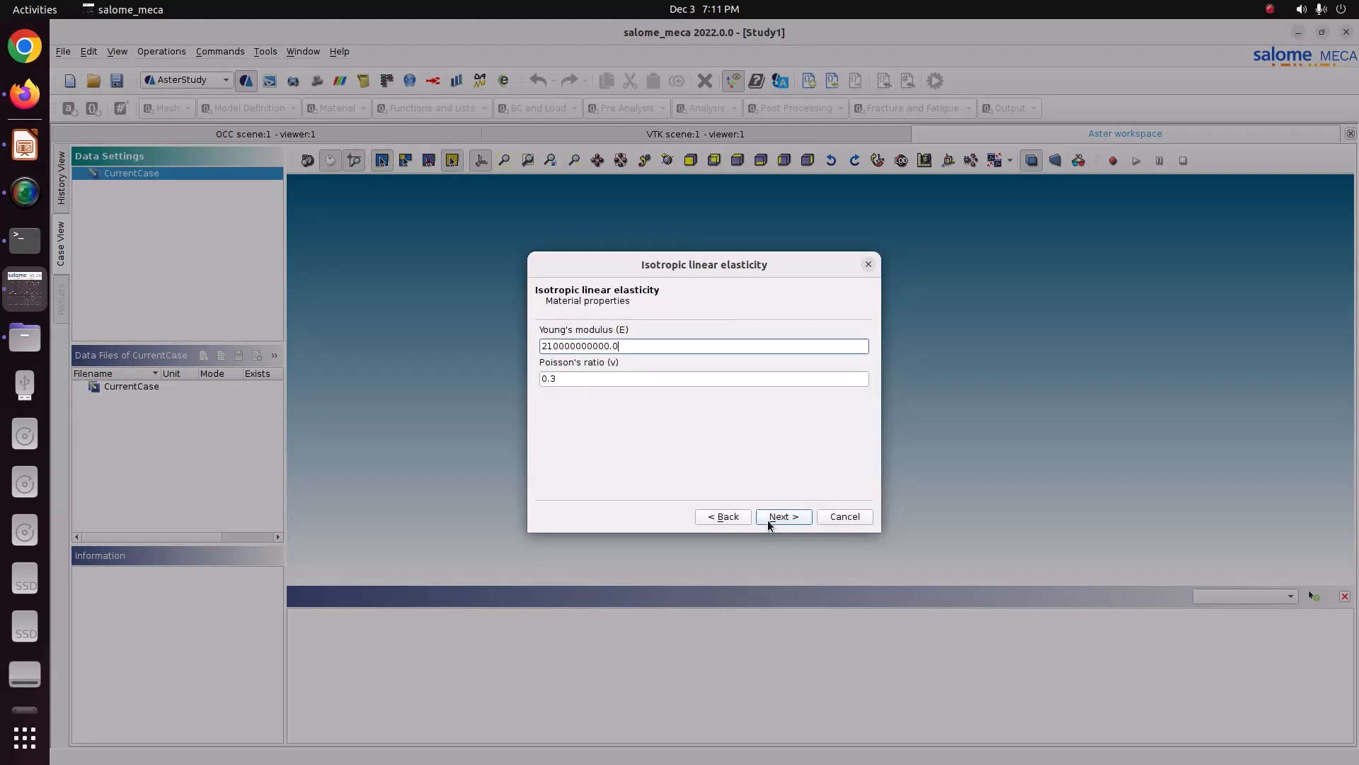
left_click(769, 521)
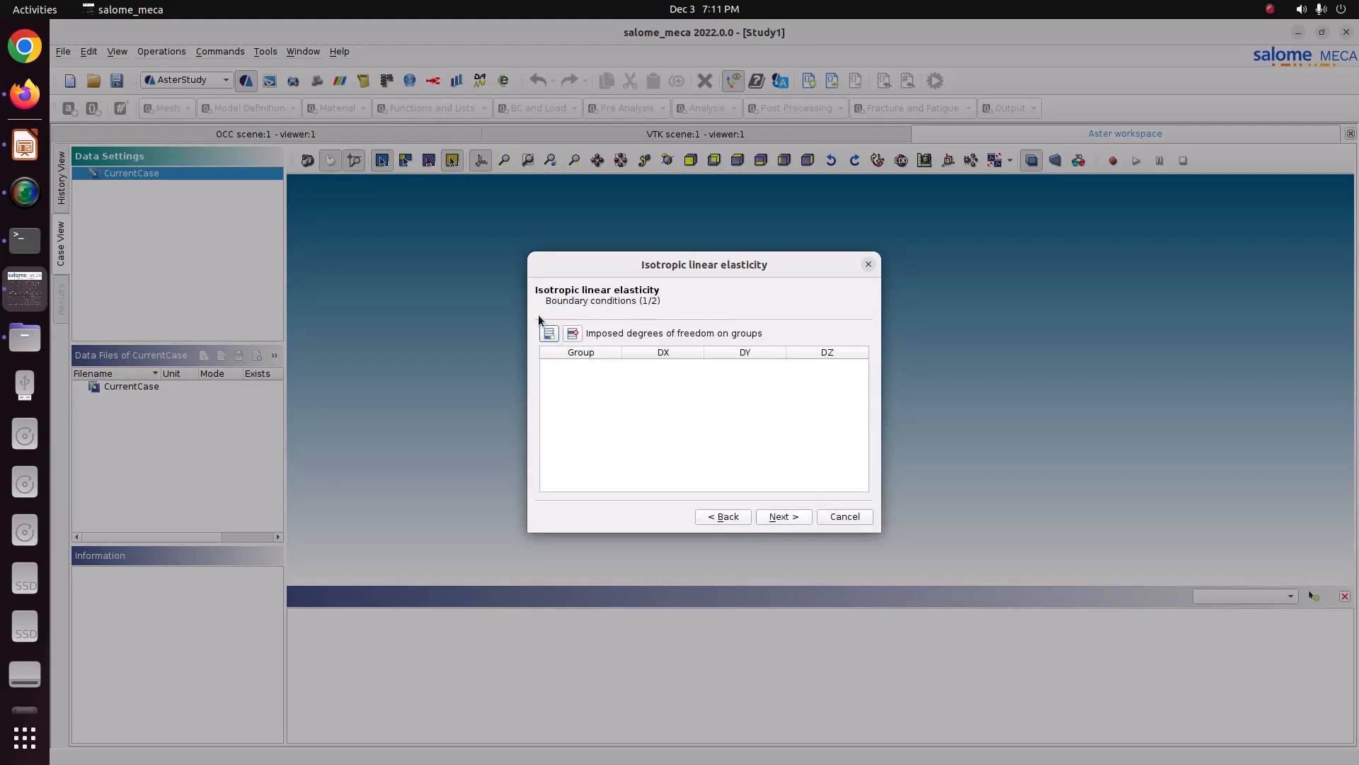
Step: Impose zero DX, DY and DZ displacements on the Fix group
left_click(549, 333)
left_click(580, 369)
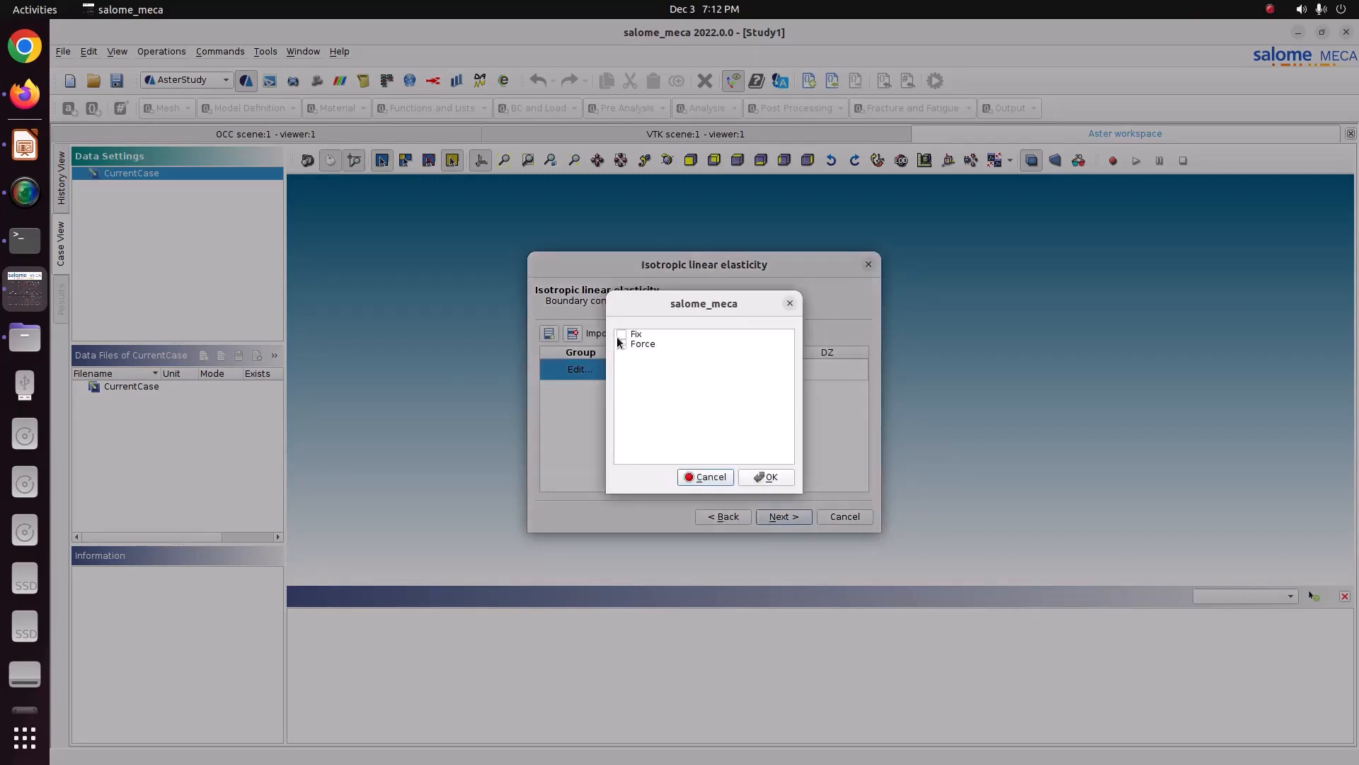
left_click(621, 334)
left_click(753, 478)
left_click(657, 363)
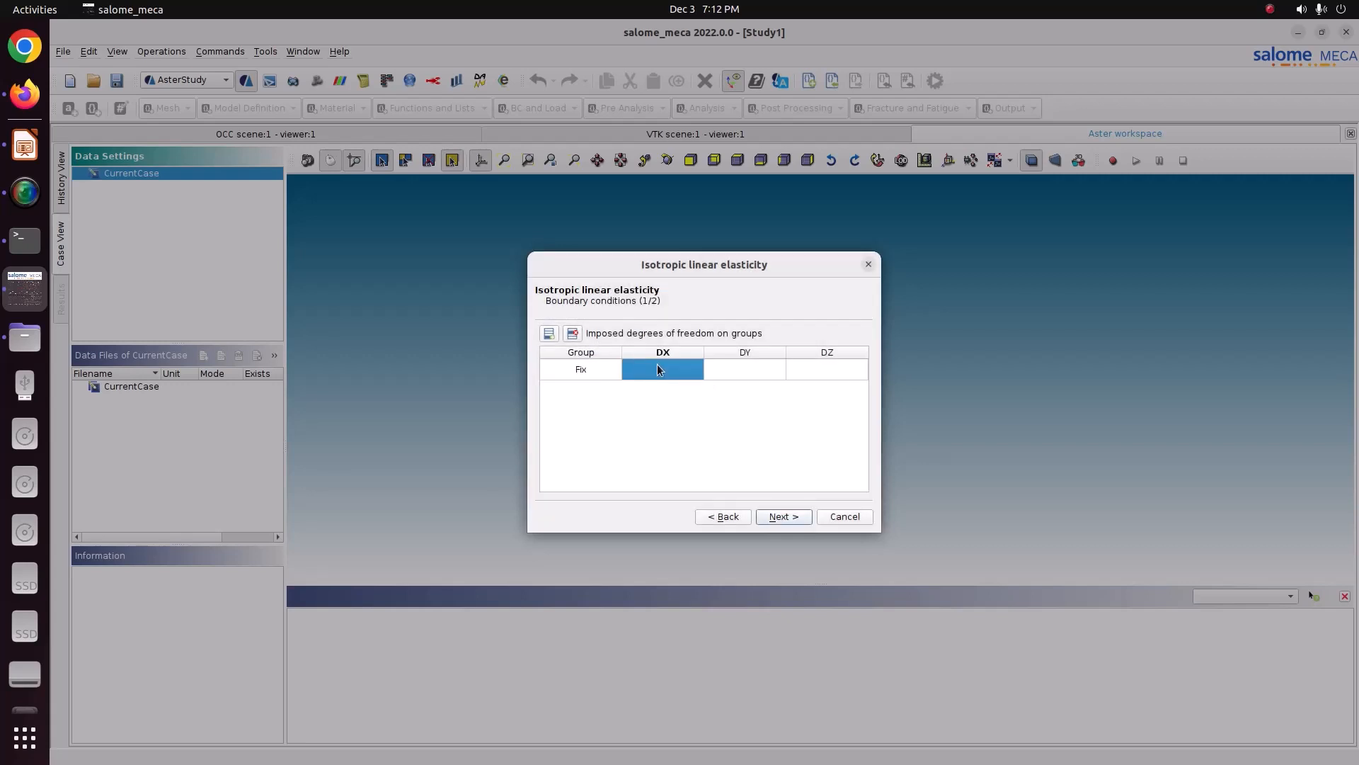
type("0")
left_click(720, 368)
type("0")
left_click(804, 371)
type("0")
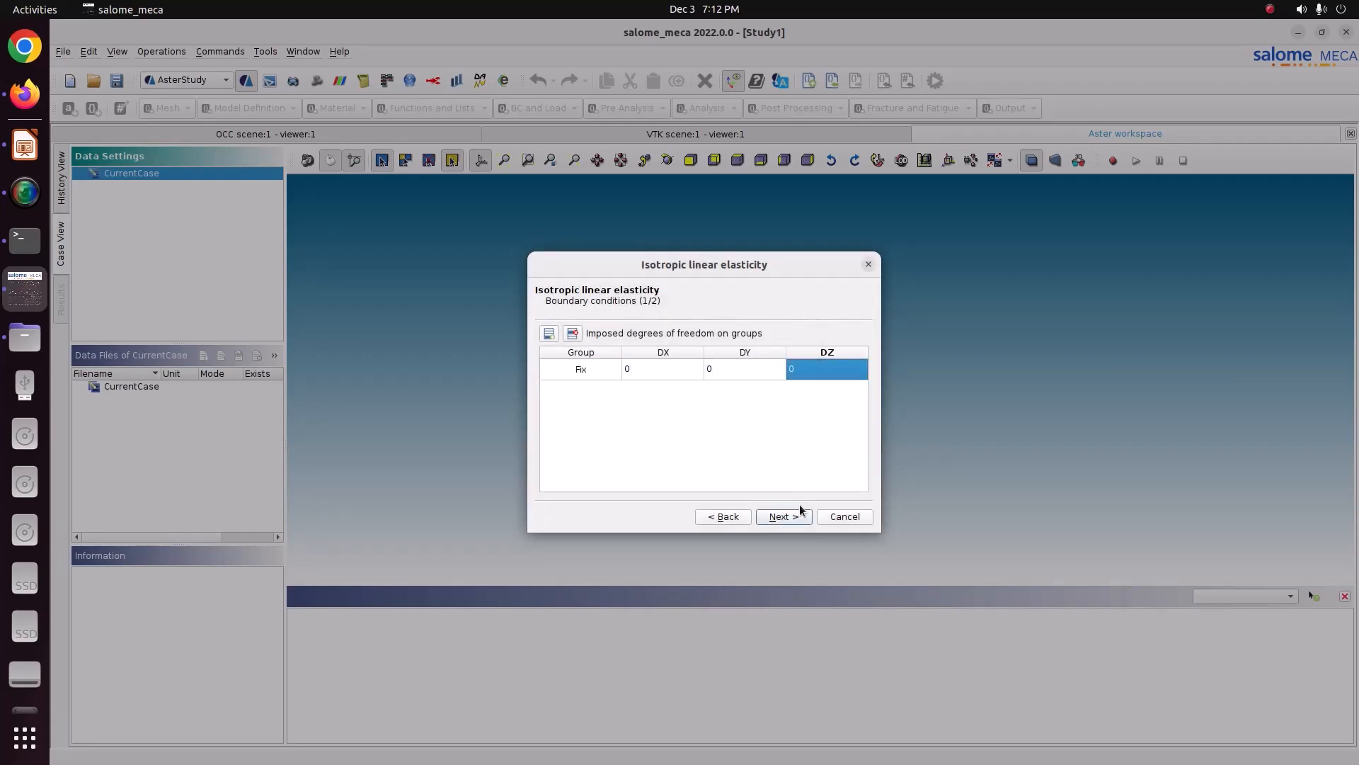
left_click(784, 516)
Step: Apply a pressure of 1 on the Force group
left_click(550, 334)
left_click(586, 370)
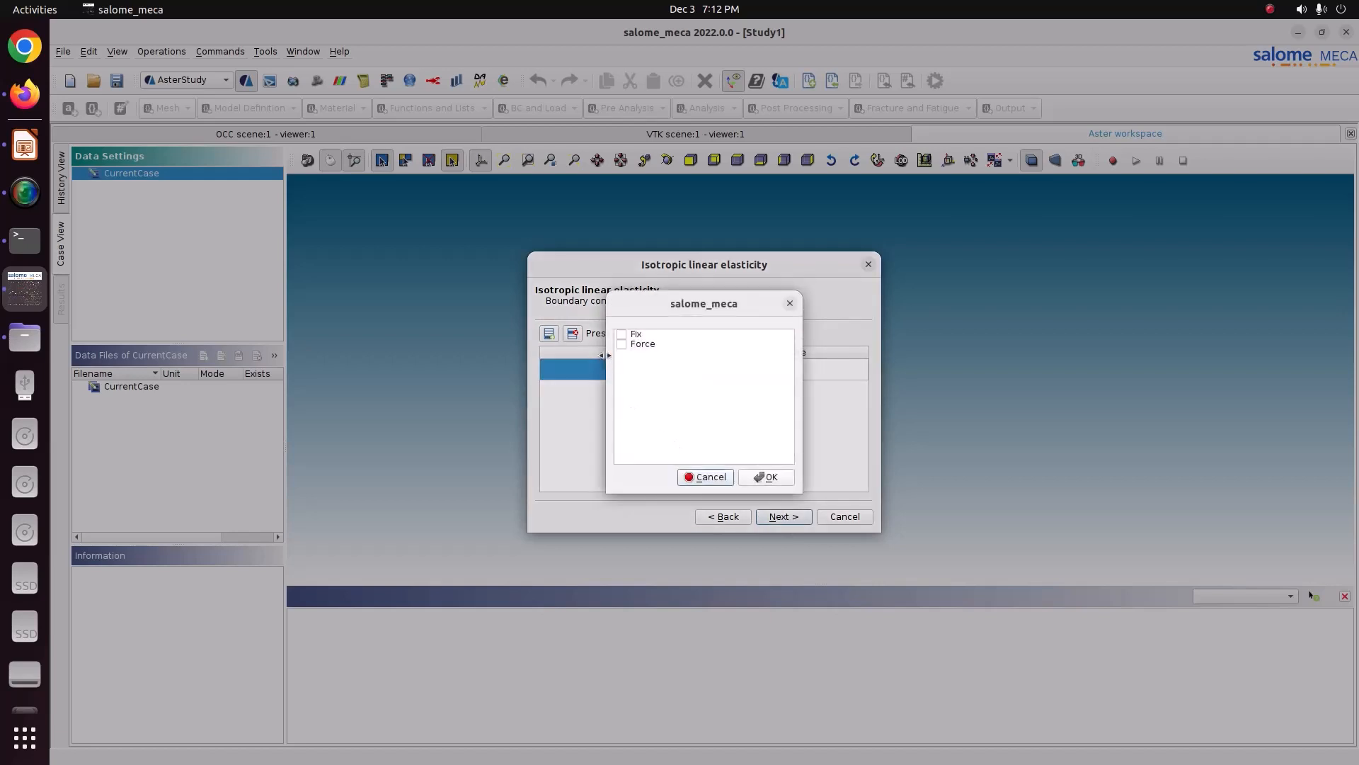
left_click(621, 344)
left_click(763, 476)
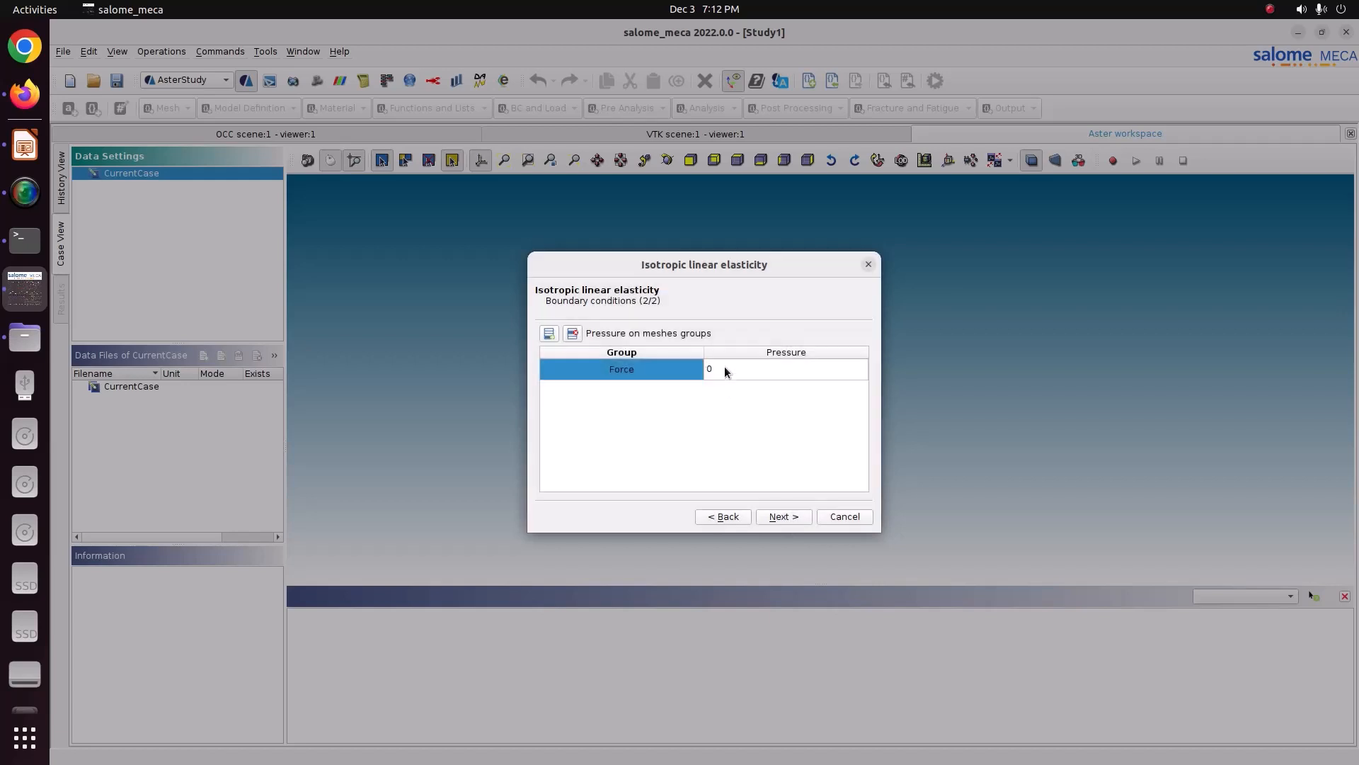
left_click(724, 368)
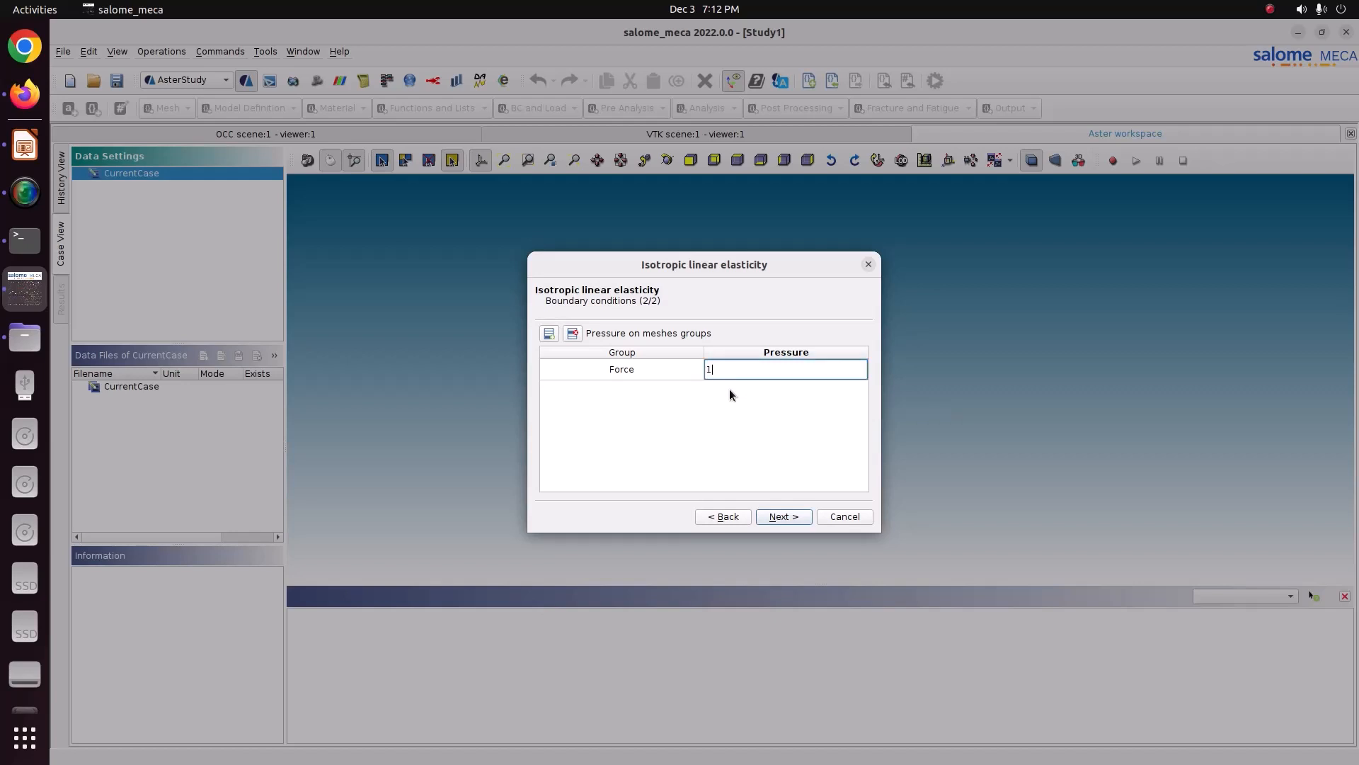
left_click(779, 514)
Step: Set the output file to result.rmed in the Pictures/CODE_ASTER/55_plate_cut folder and finish the assistant
left_click(853, 352)
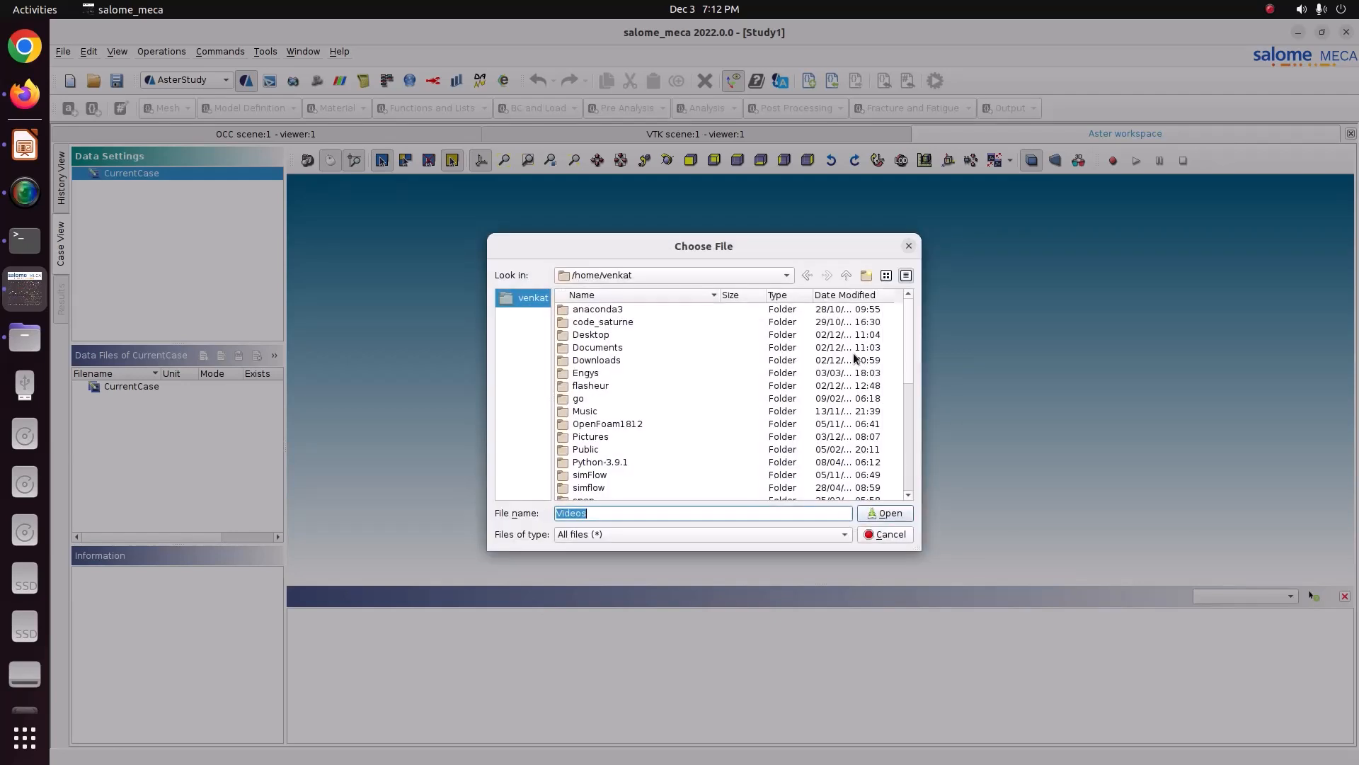
double_click(610, 436)
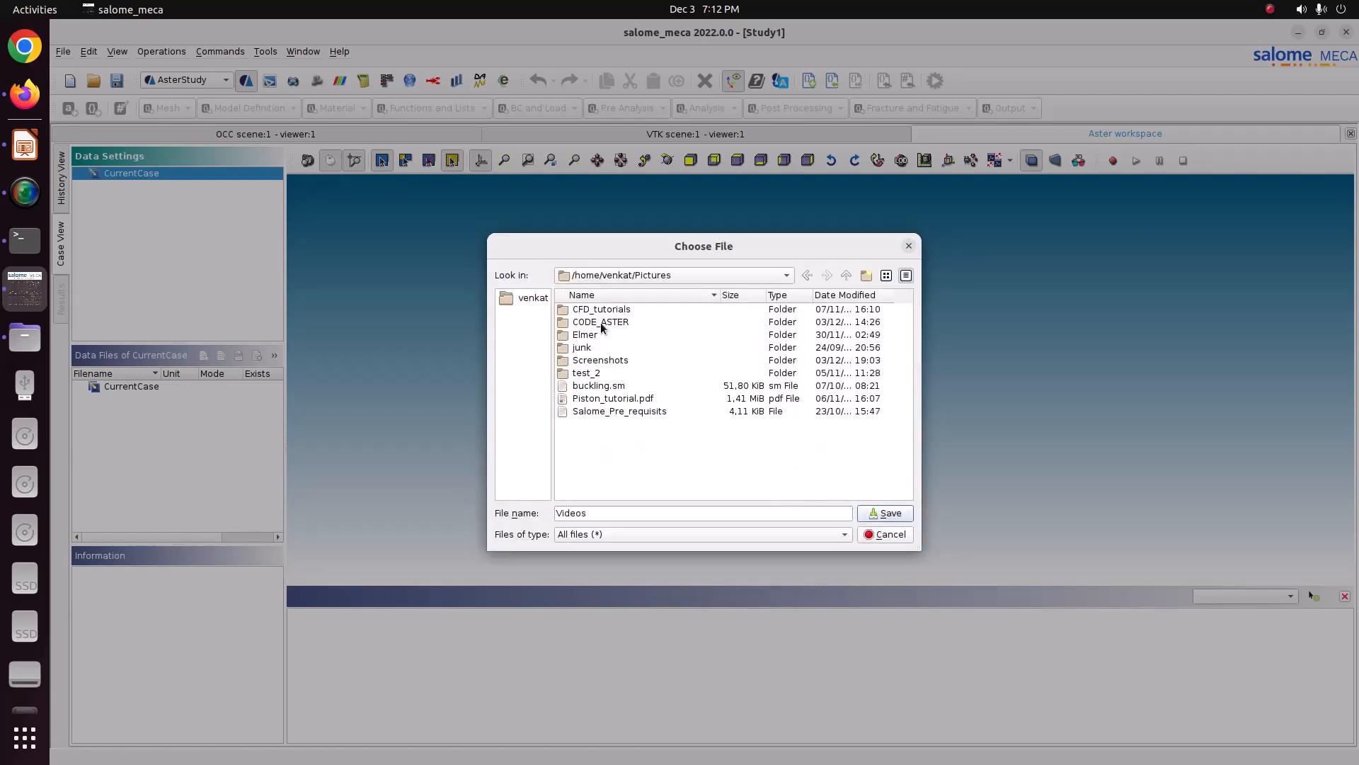
double_click(602, 324)
double_click(615, 425)
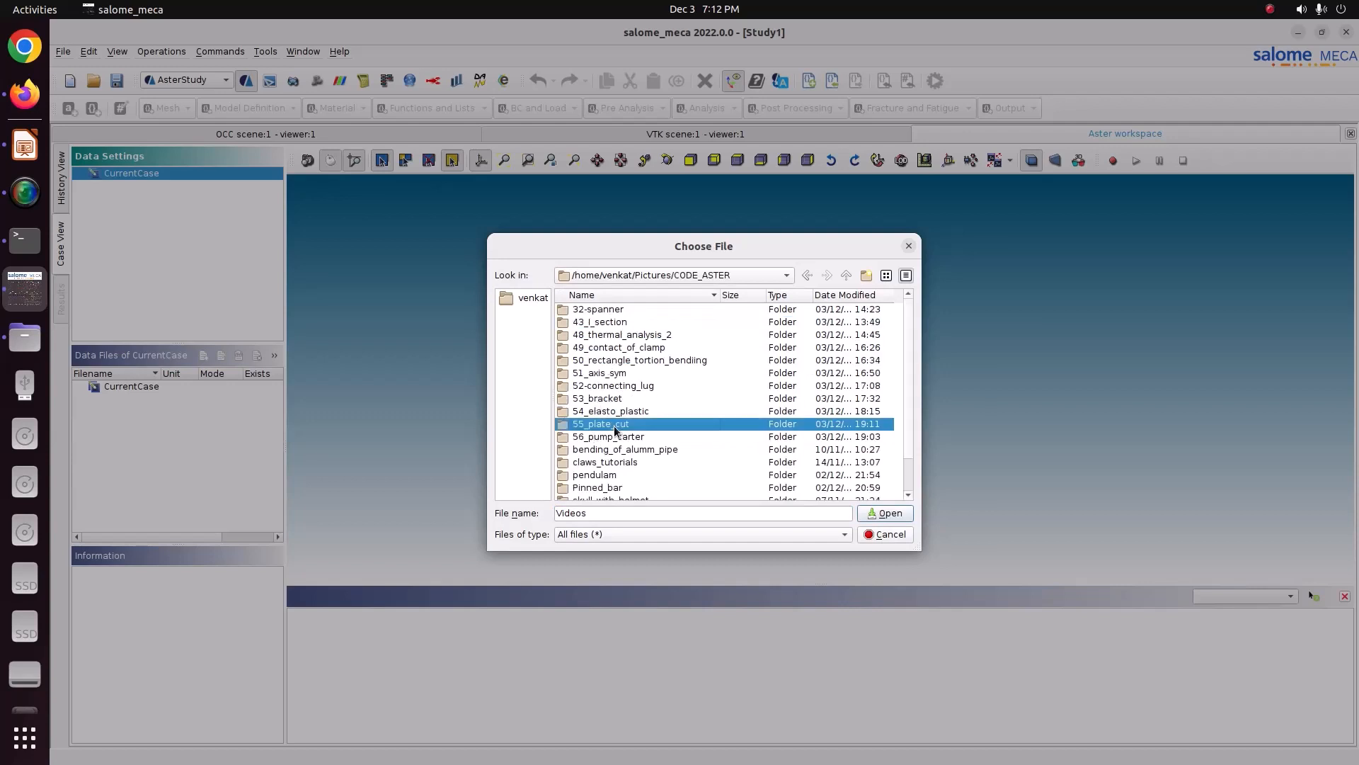
left_click_drag(675, 510, 746, 502)
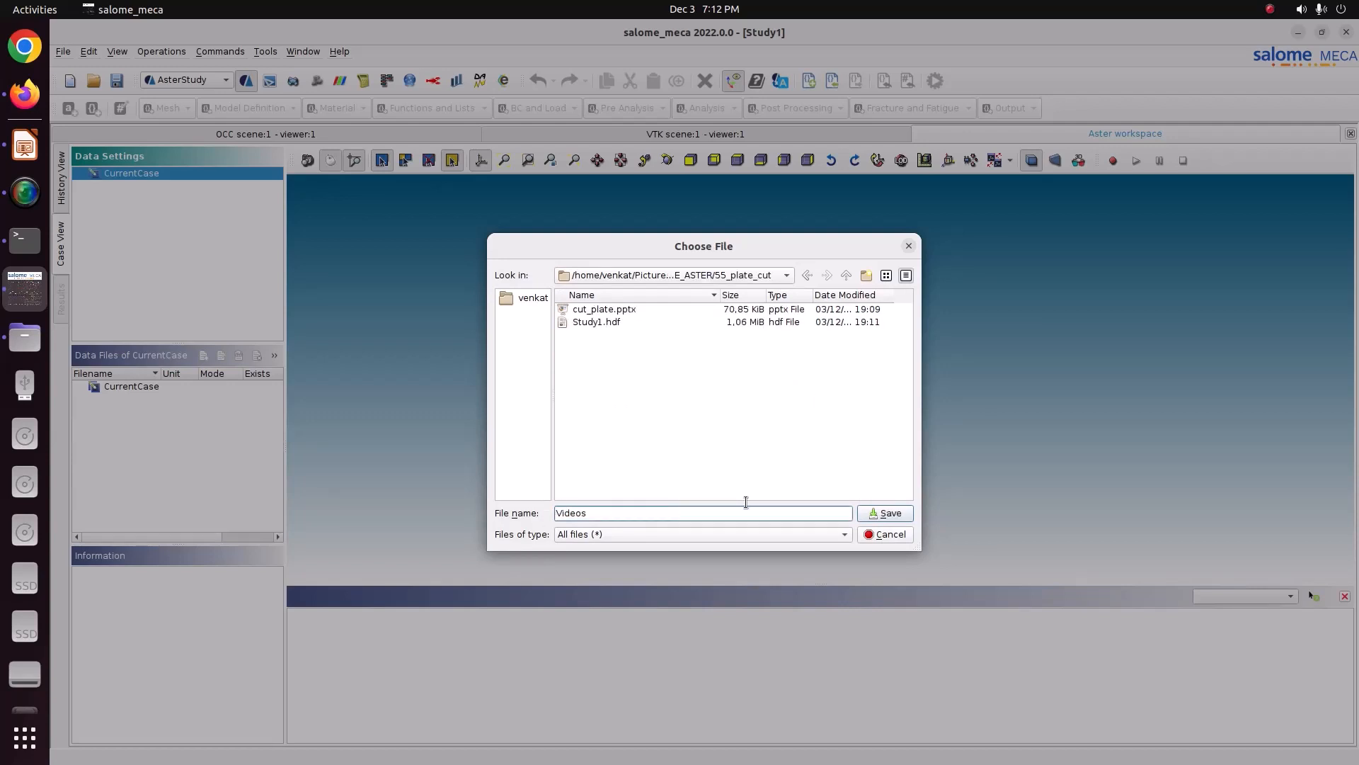
type("result.rmed")
key("Return")
left_click(784, 516)
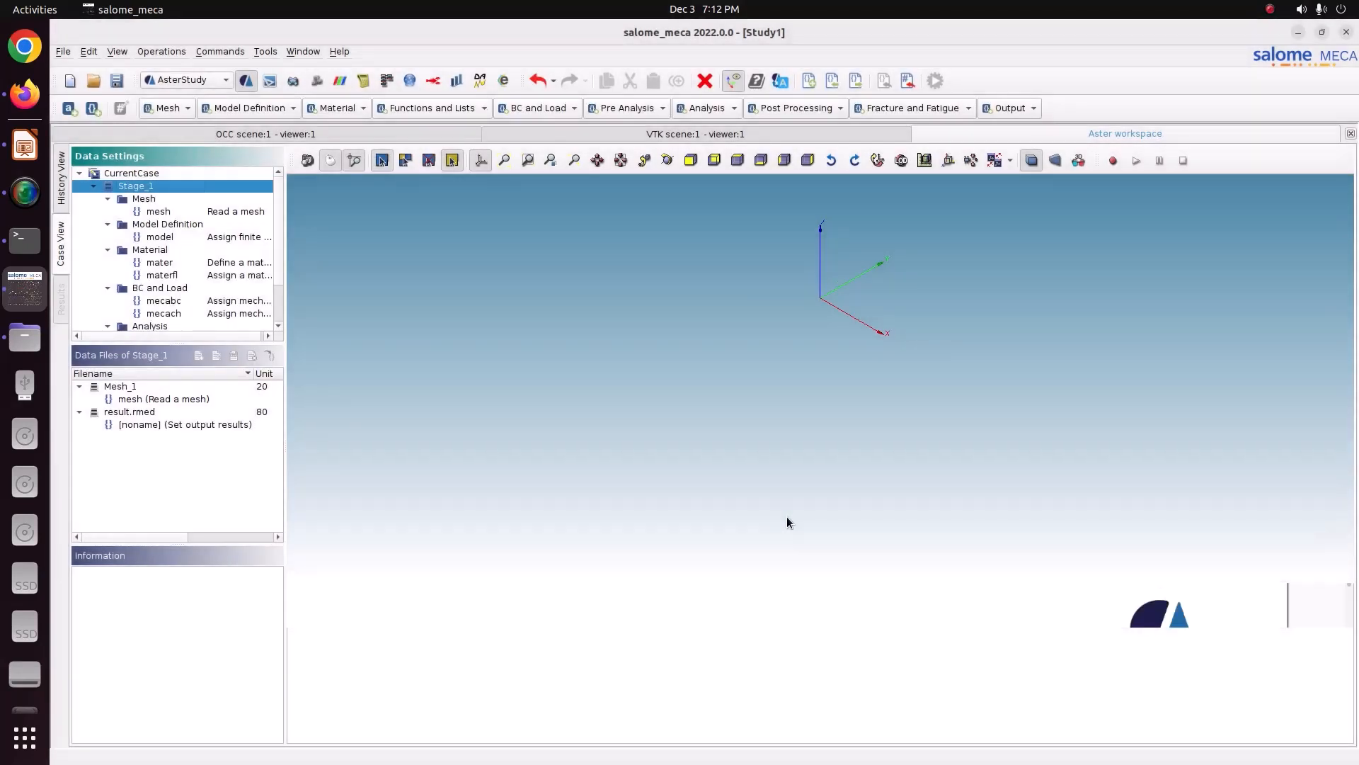
Step: Review the stage's result and load commands and open the mecach load for editing
scroll(268, 283, "down", 2)
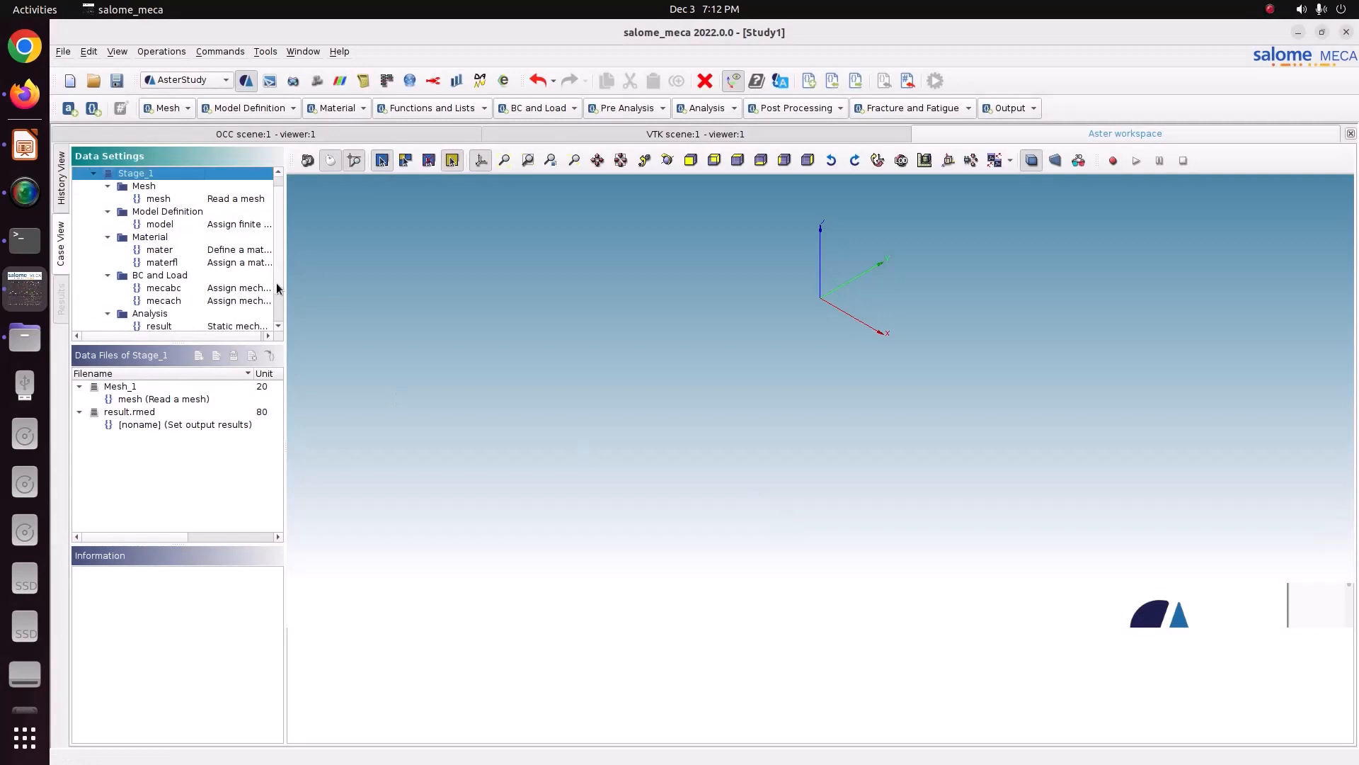
left_click(174, 289)
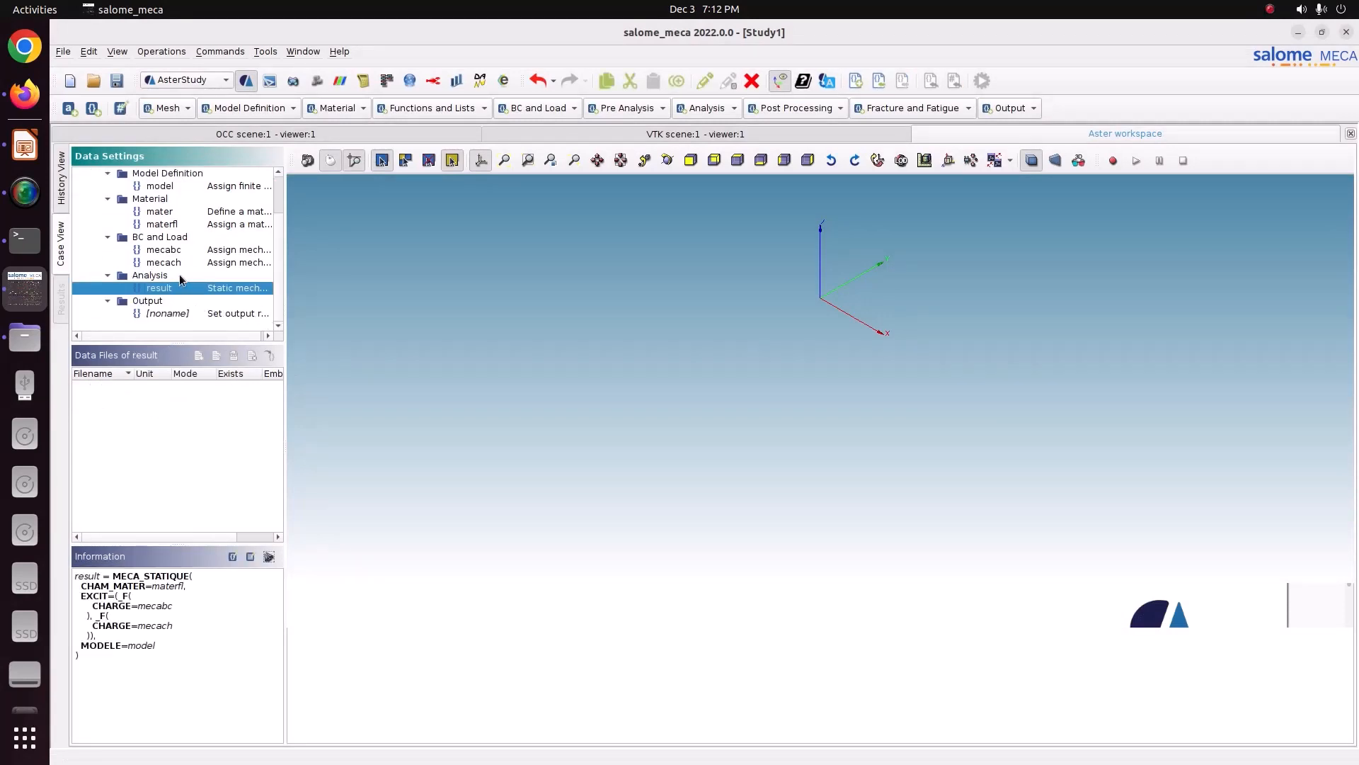
left_click(180, 258)
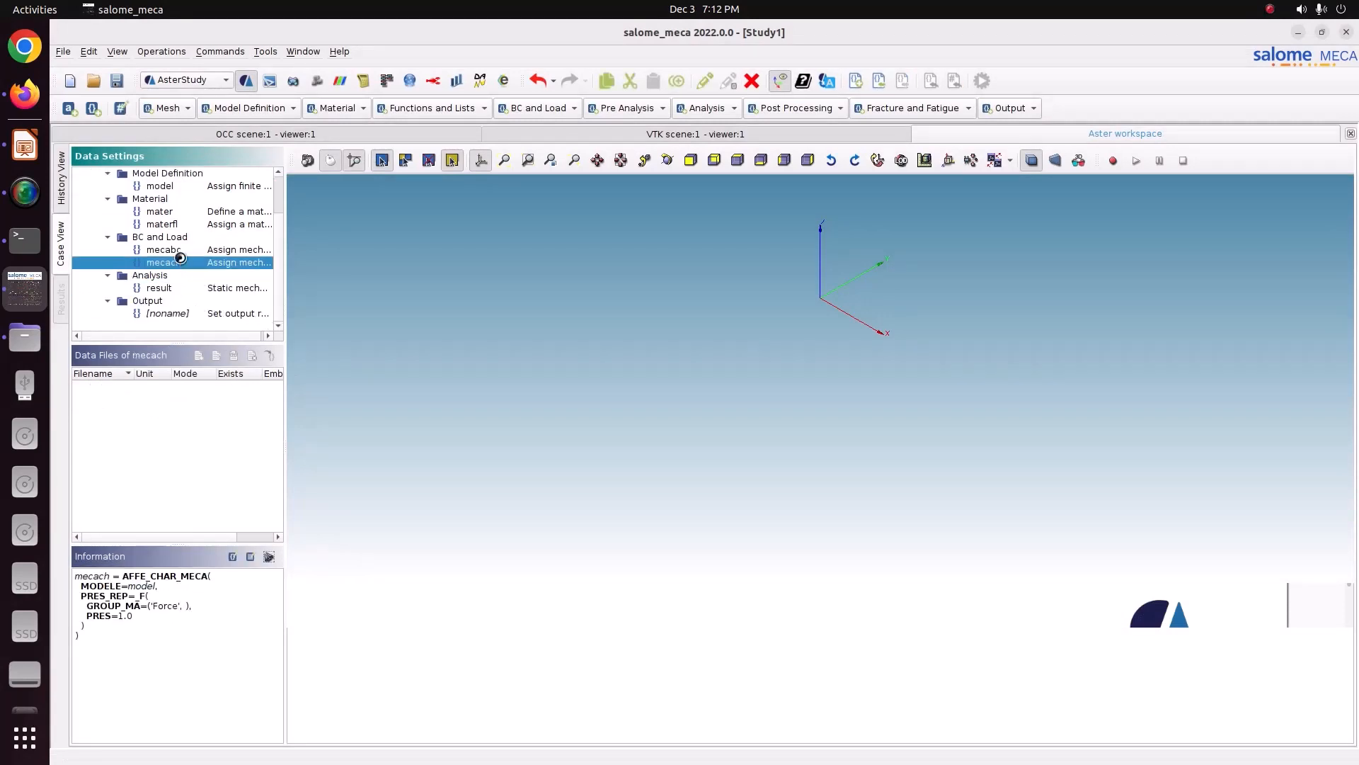
double_click(181, 259)
scroll(180, 262, "up", 2)
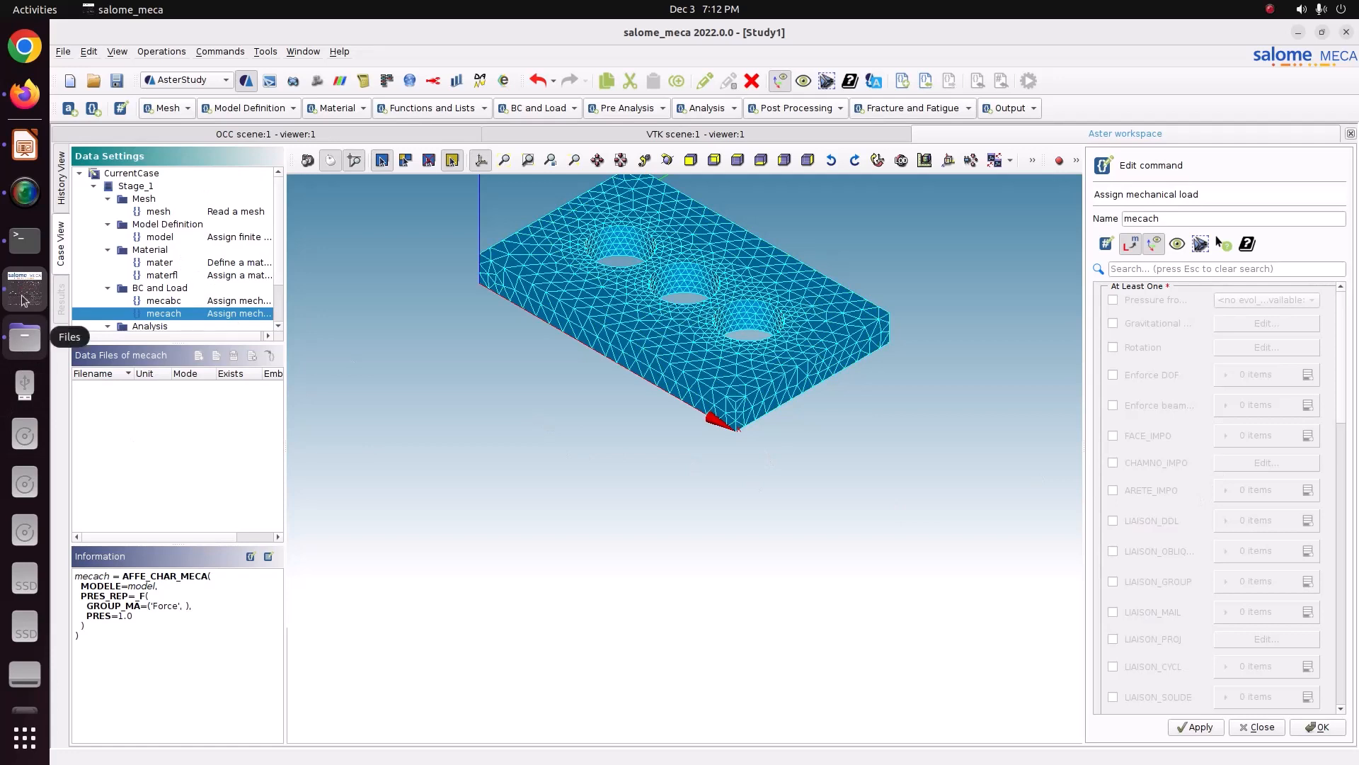
scroll(1160, 543, "down", 3)
scroll(1159, 542, "down", 3)
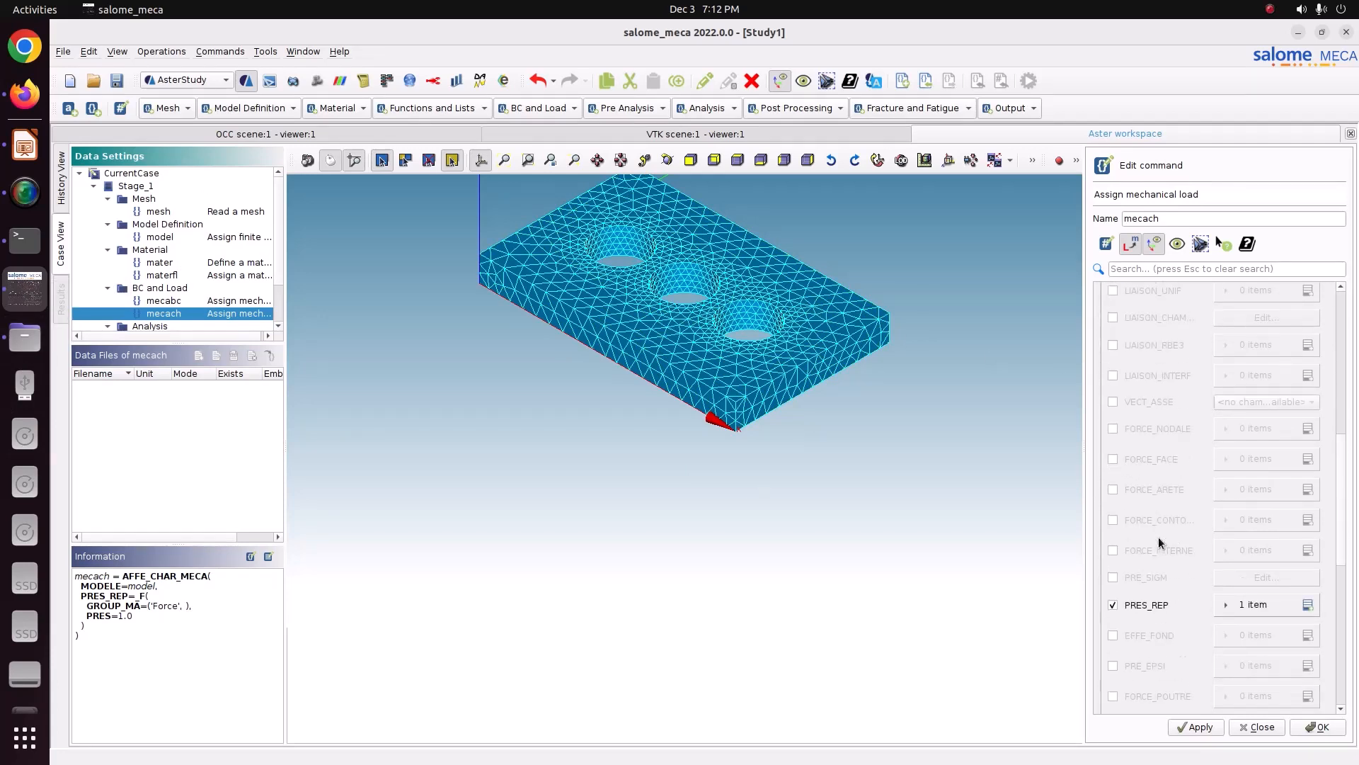
Step: Try to remove the PRES value from the PRES_REP pressure entry, then discard the changes
left_click(1258, 609)
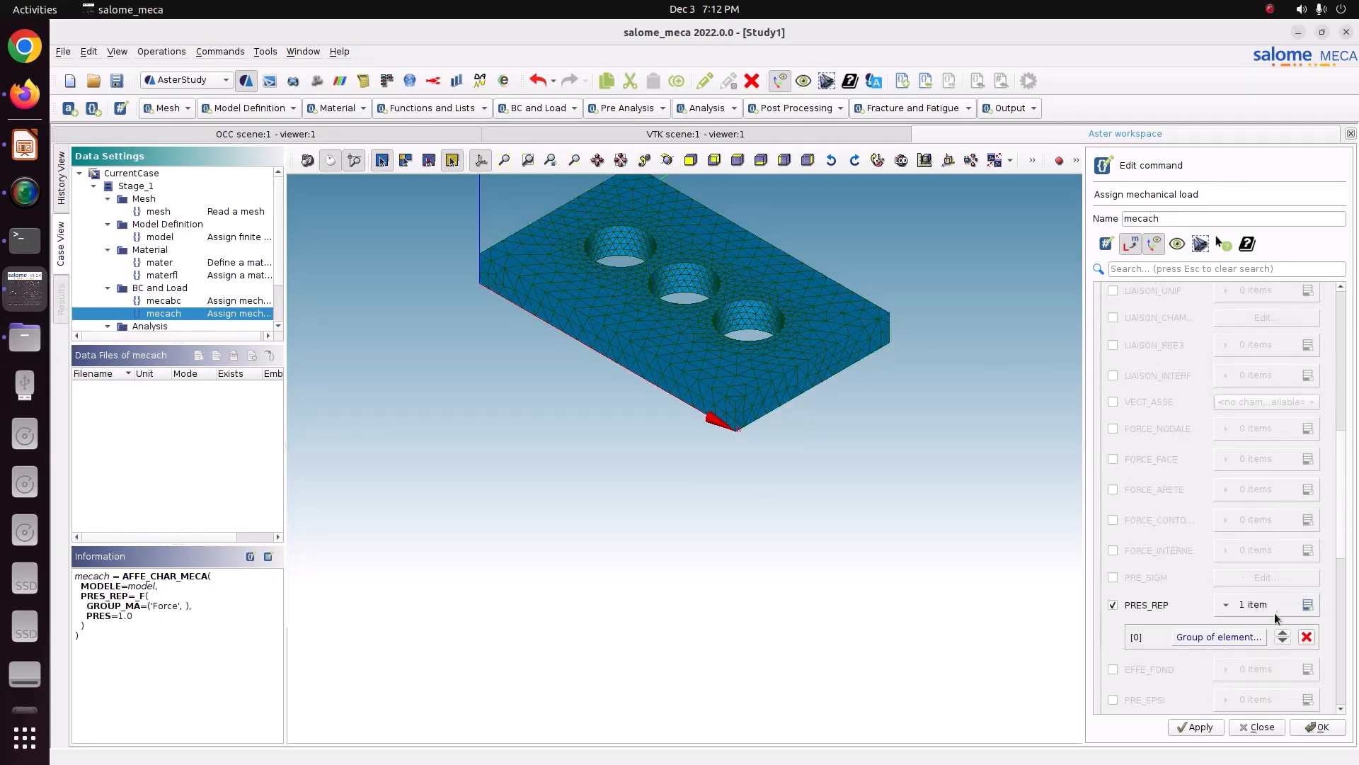
left_click(1219, 637)
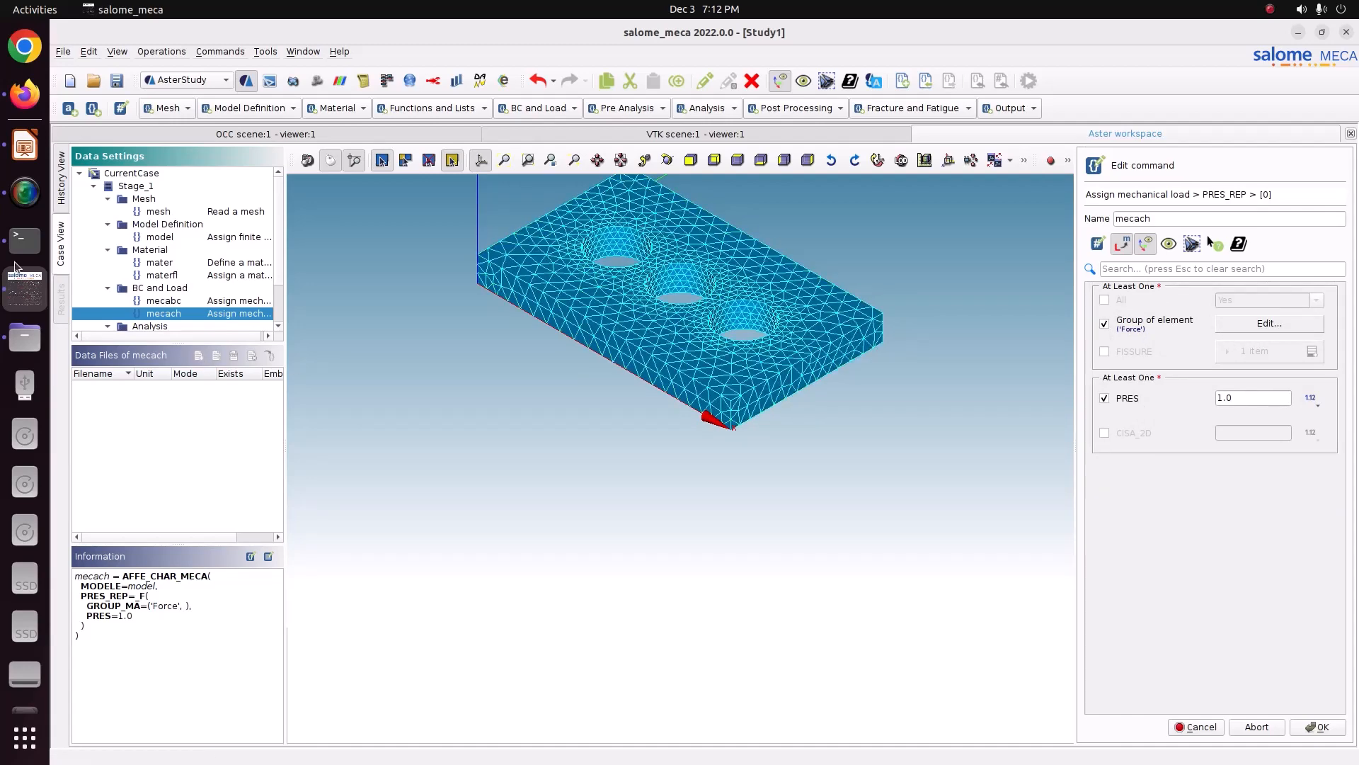
left_click(25, 336)
left_click(25, 289)
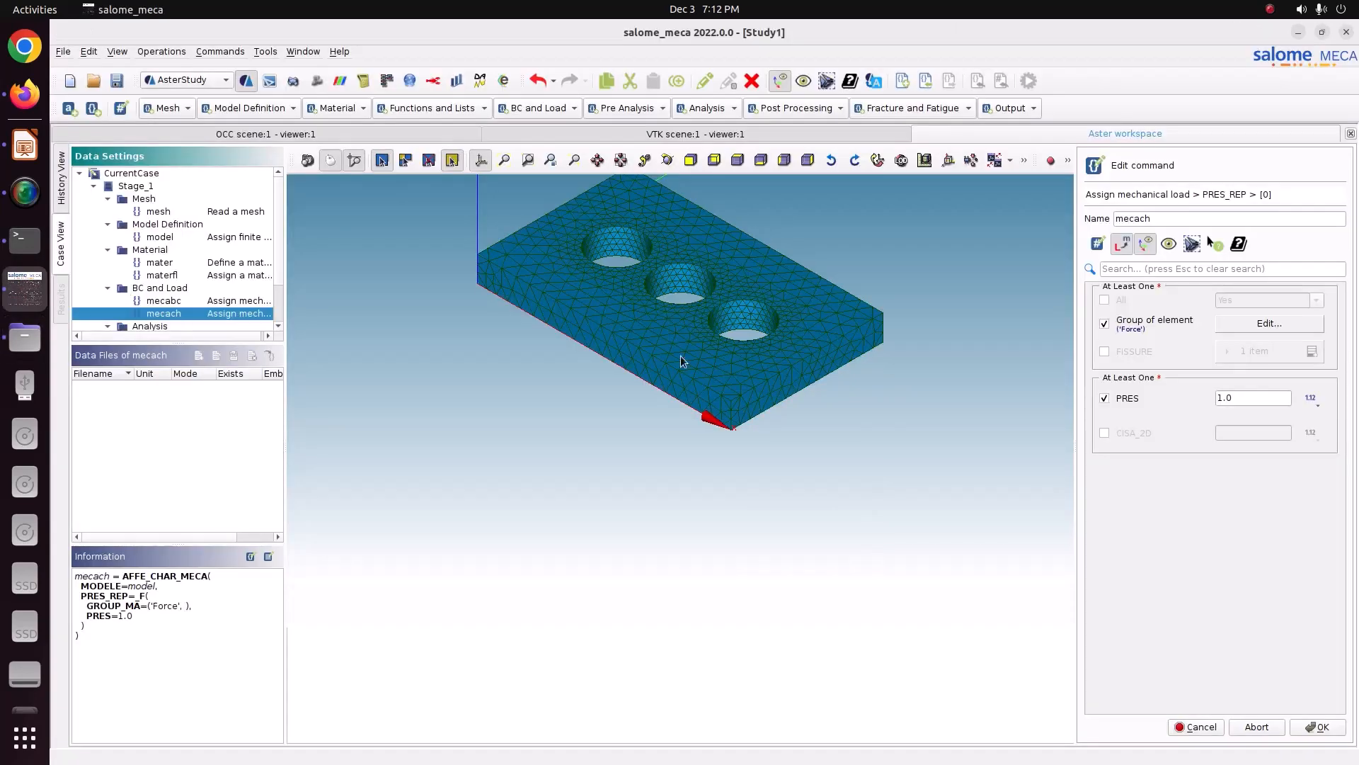
left_click(1104, 398)
left_click(1317, 727)
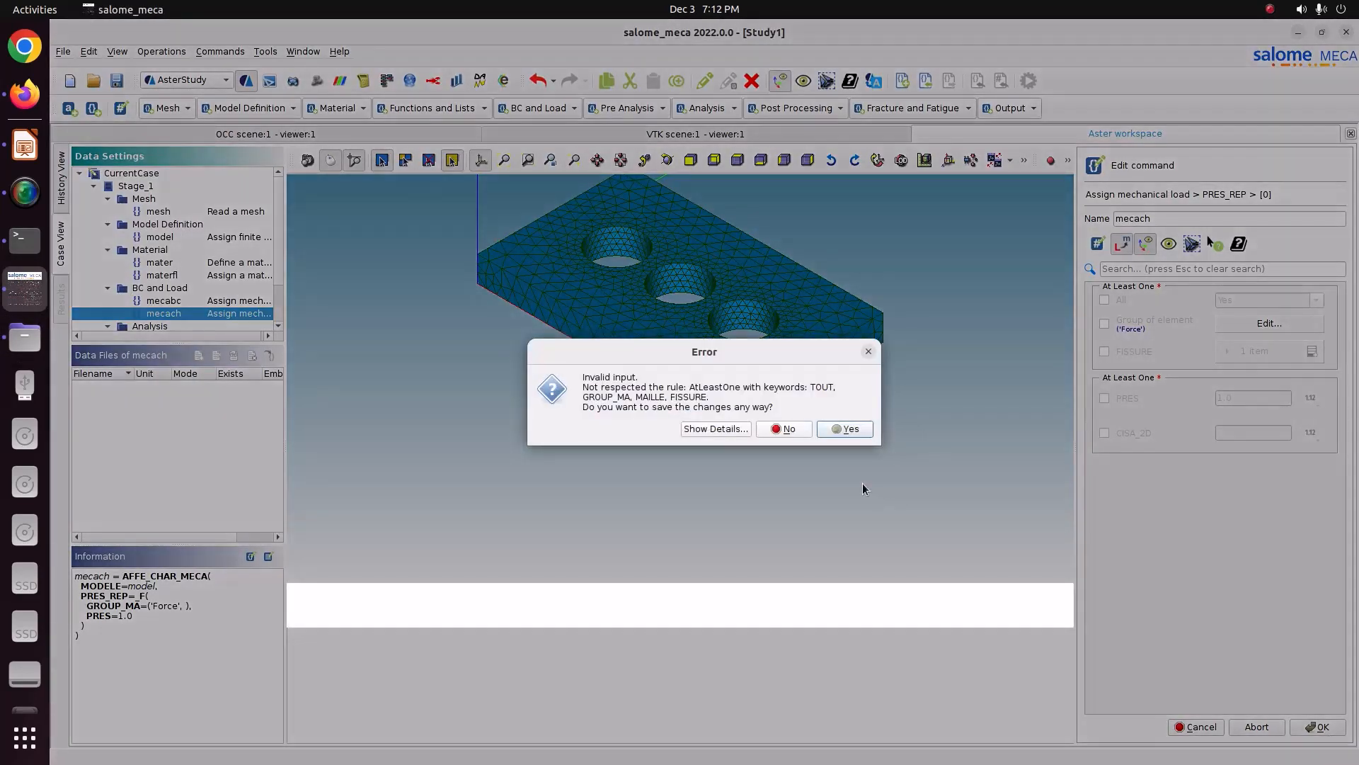
left_click(742, 429)
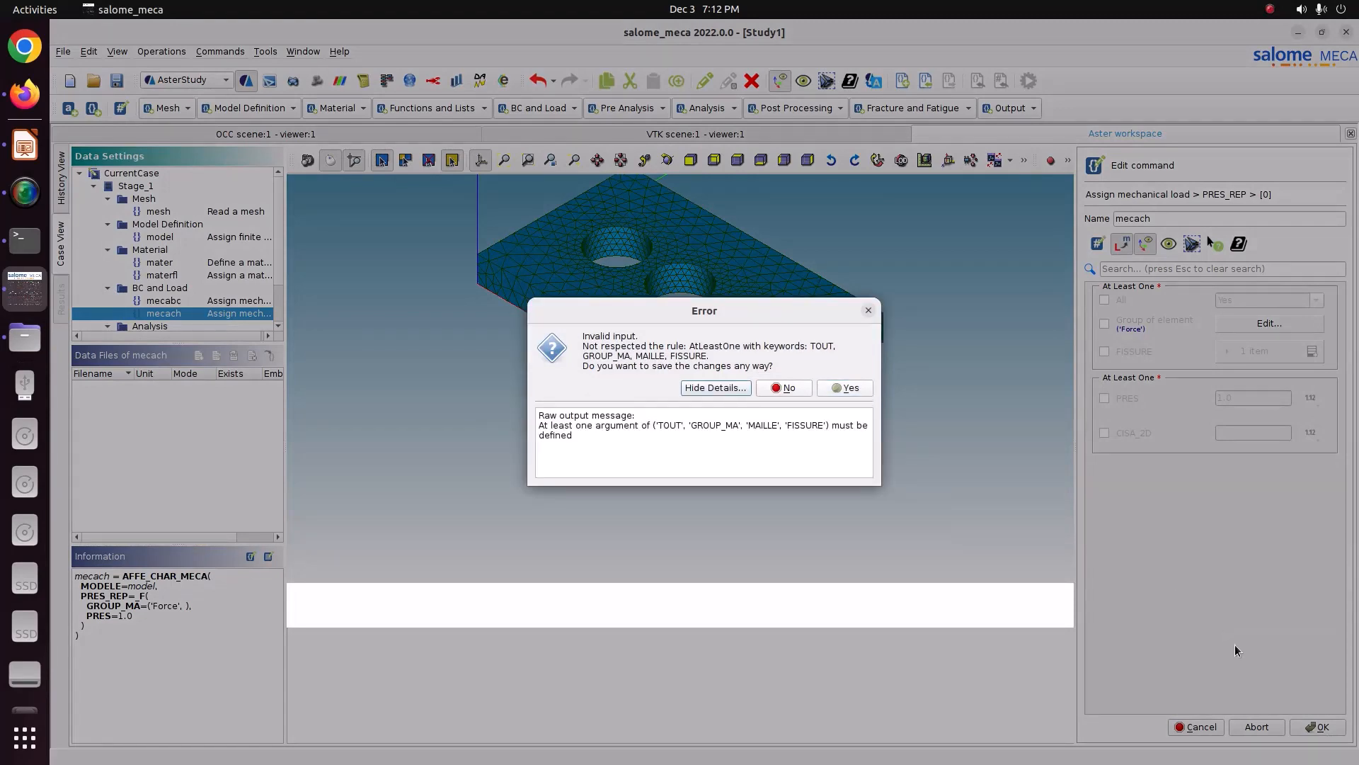
left_click(786, 388)
left_click(1196, 726)
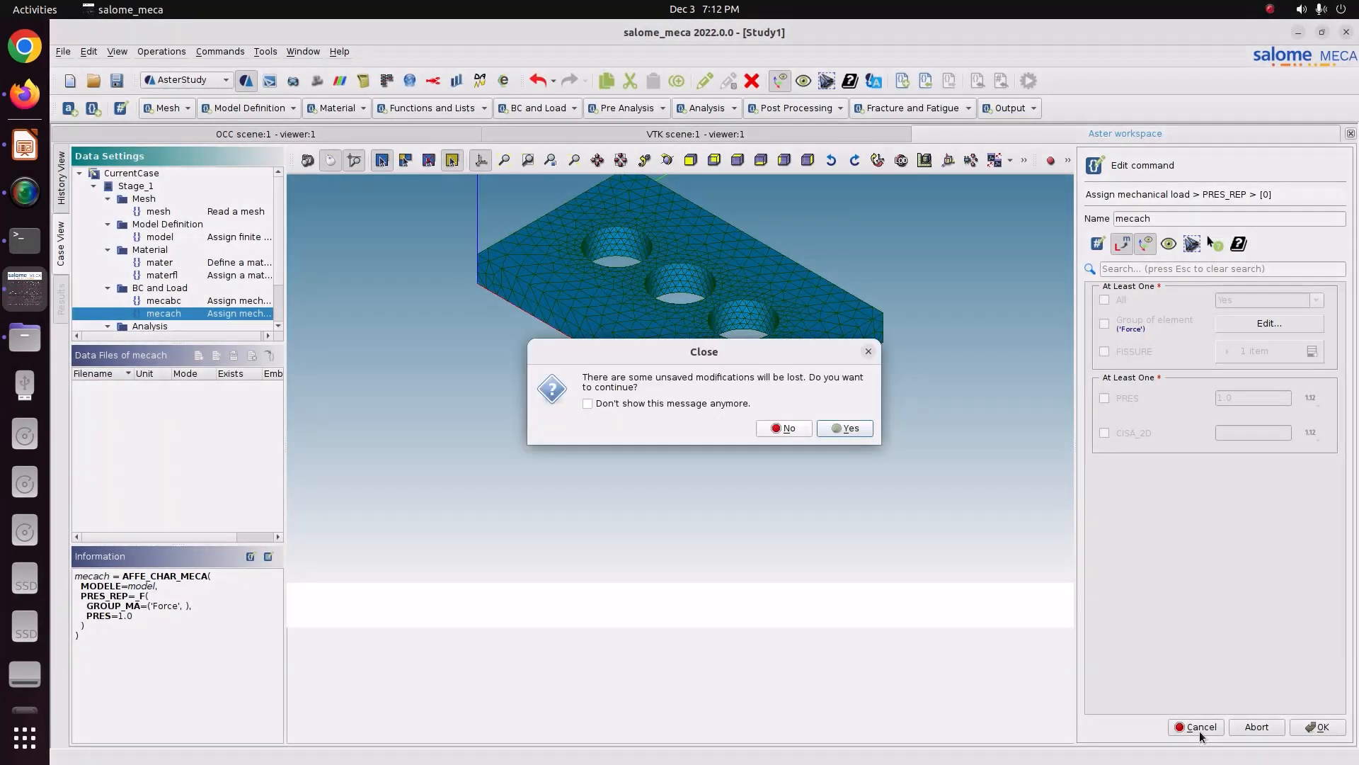
left_click(843, 428)
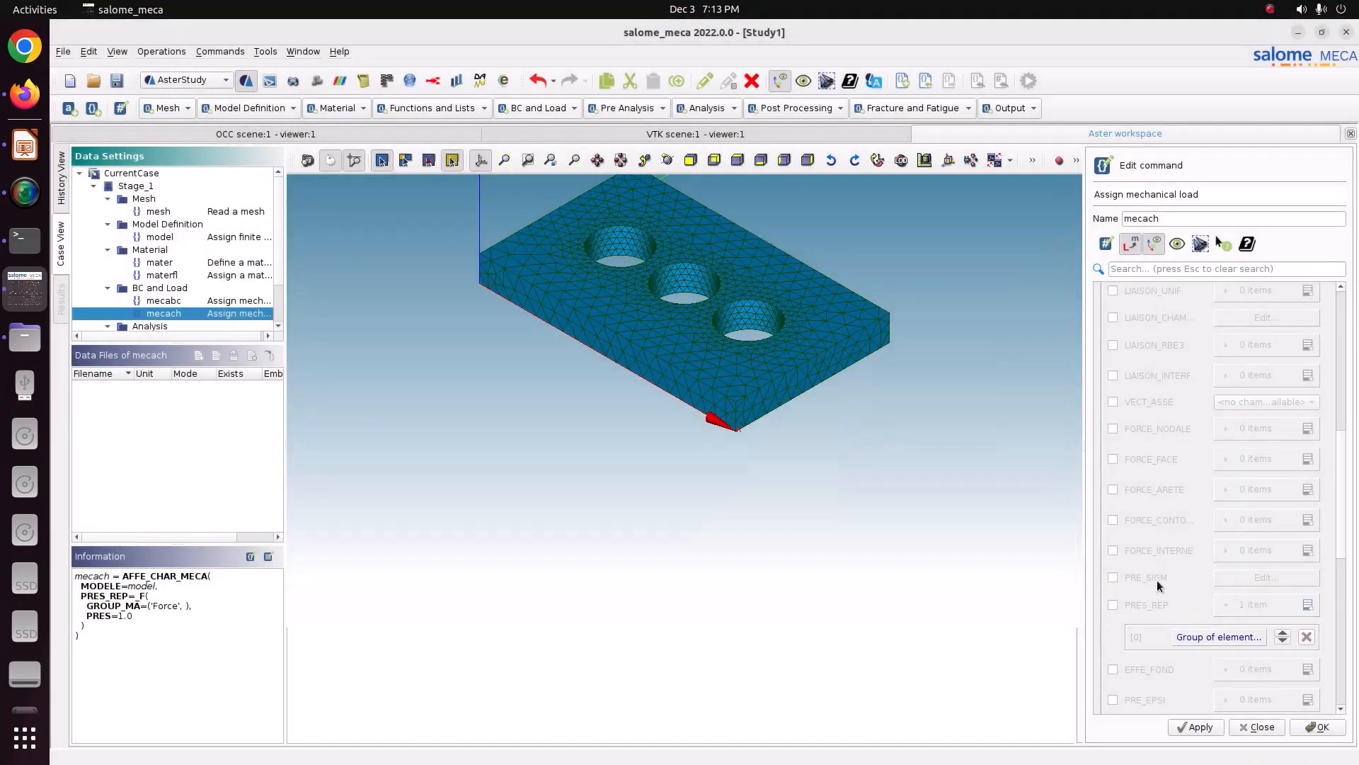
Step: Enable FORCE_FACE in mecach, add an item and assign it to the Force group
left_click(1148, 461)
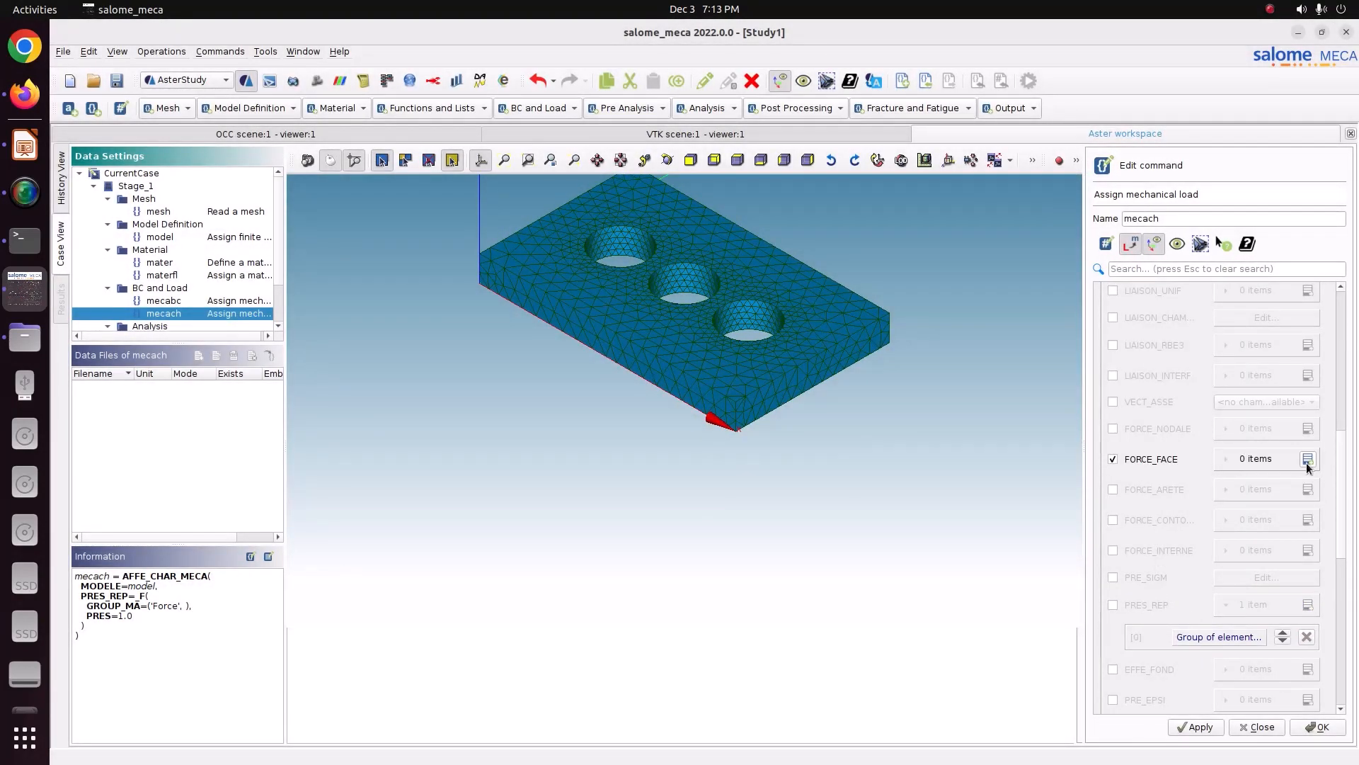
left_click(1308, 458)
left_click(1247, 492)
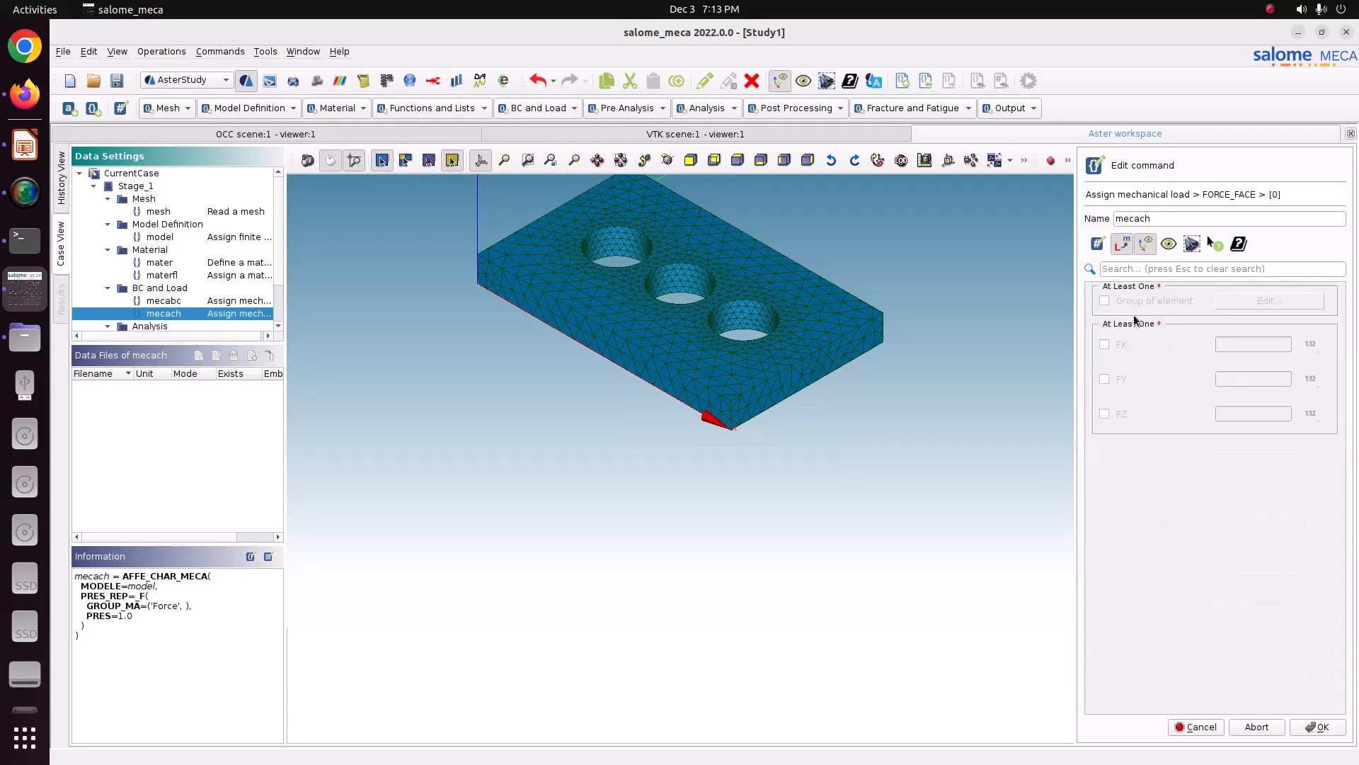
left_click(1257, 302)
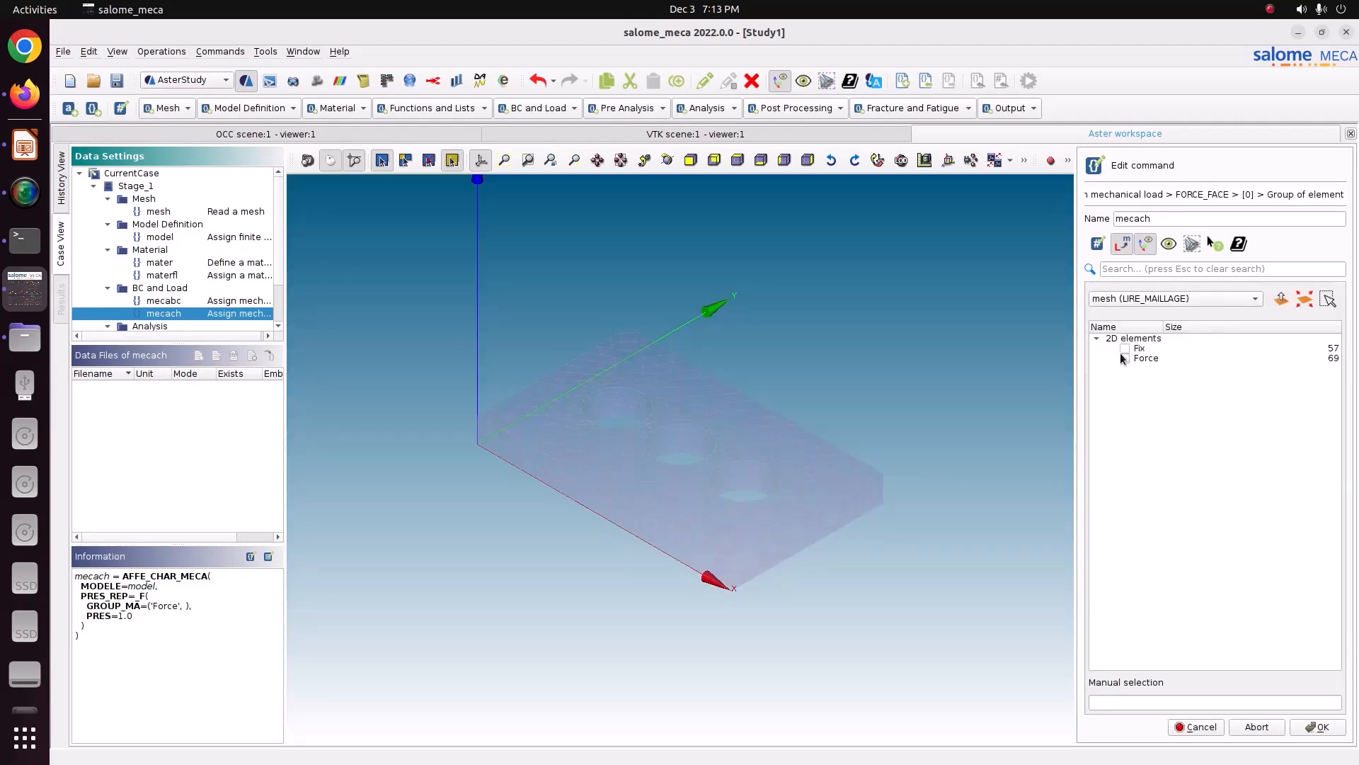
left_click(1314, 727)
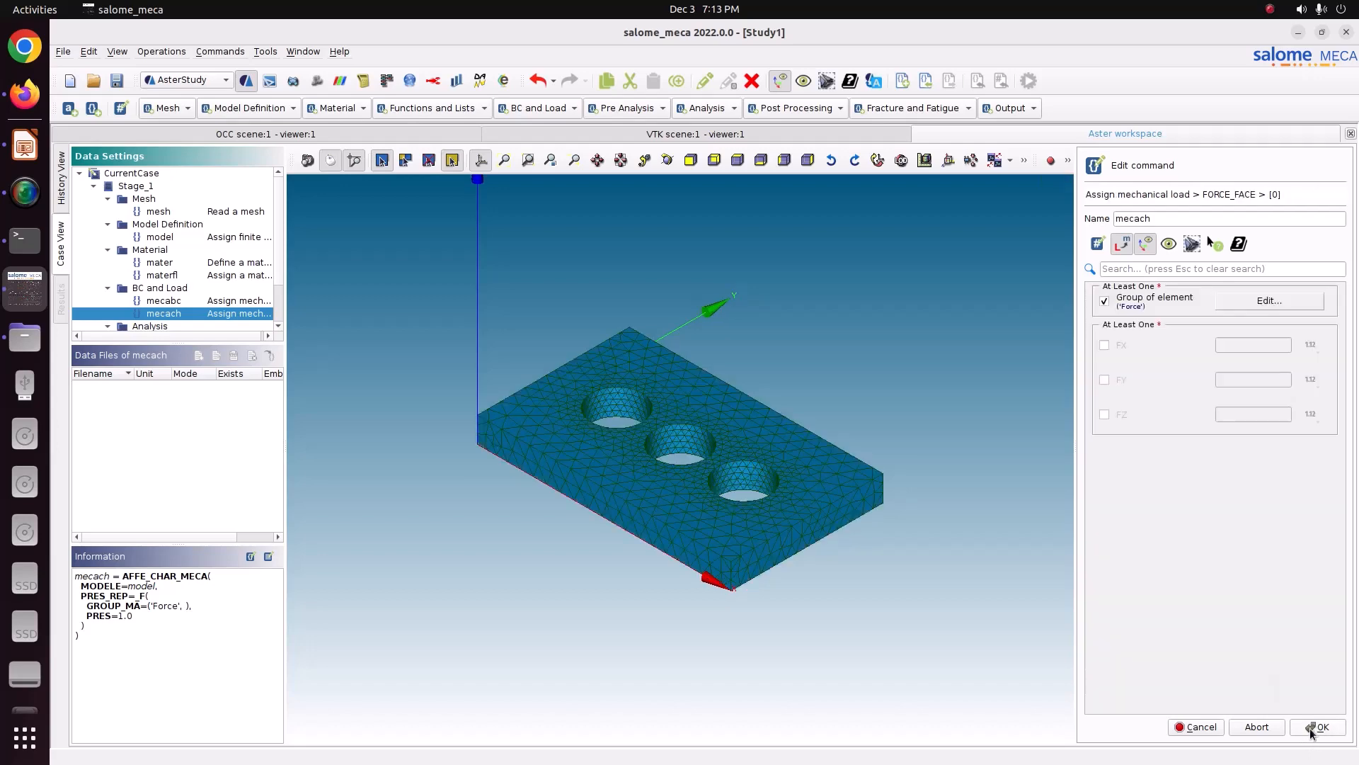
Step: Enable the FX component of the face force while rotating the plate to check its orientation
scroll(667, 463, "down", 3)
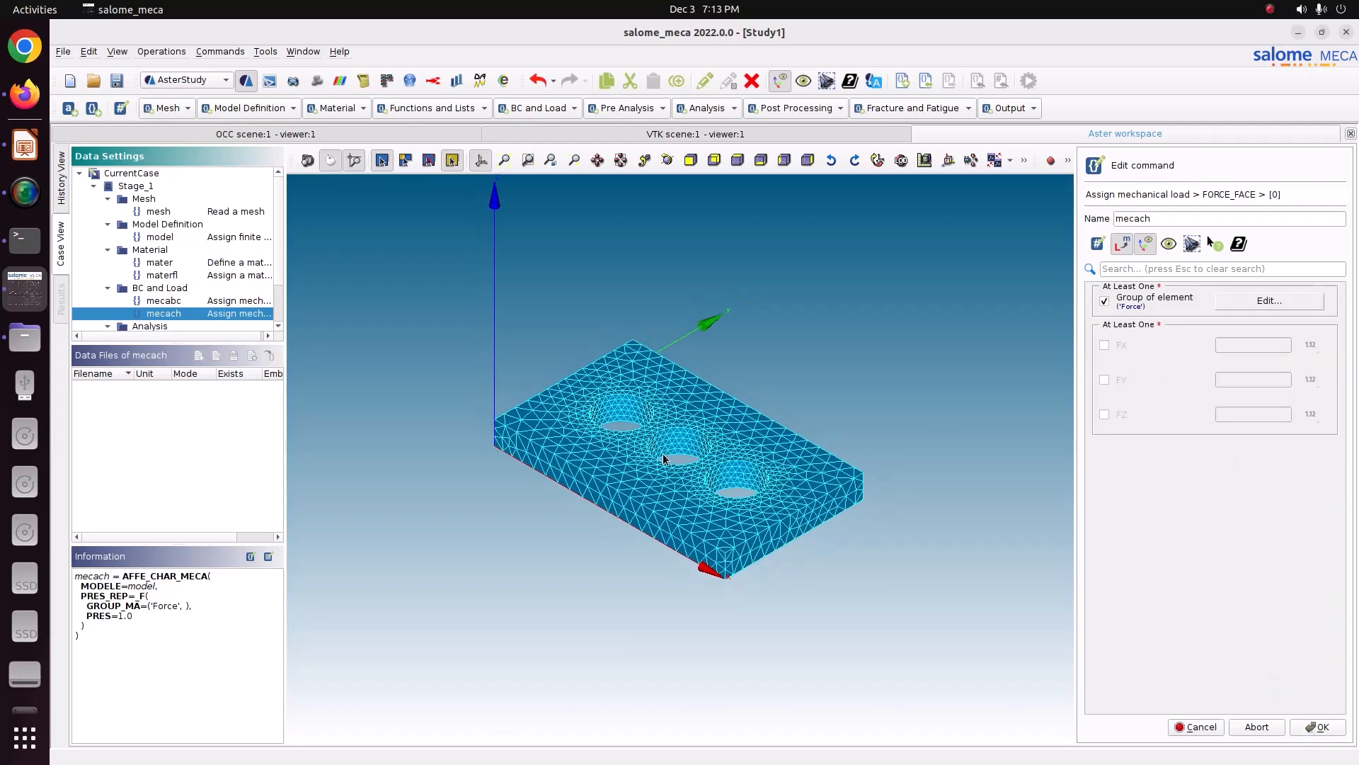
left_click(666, 162)
left_click_drag(684, 318, 804, 504)
left_click(1124, 344)
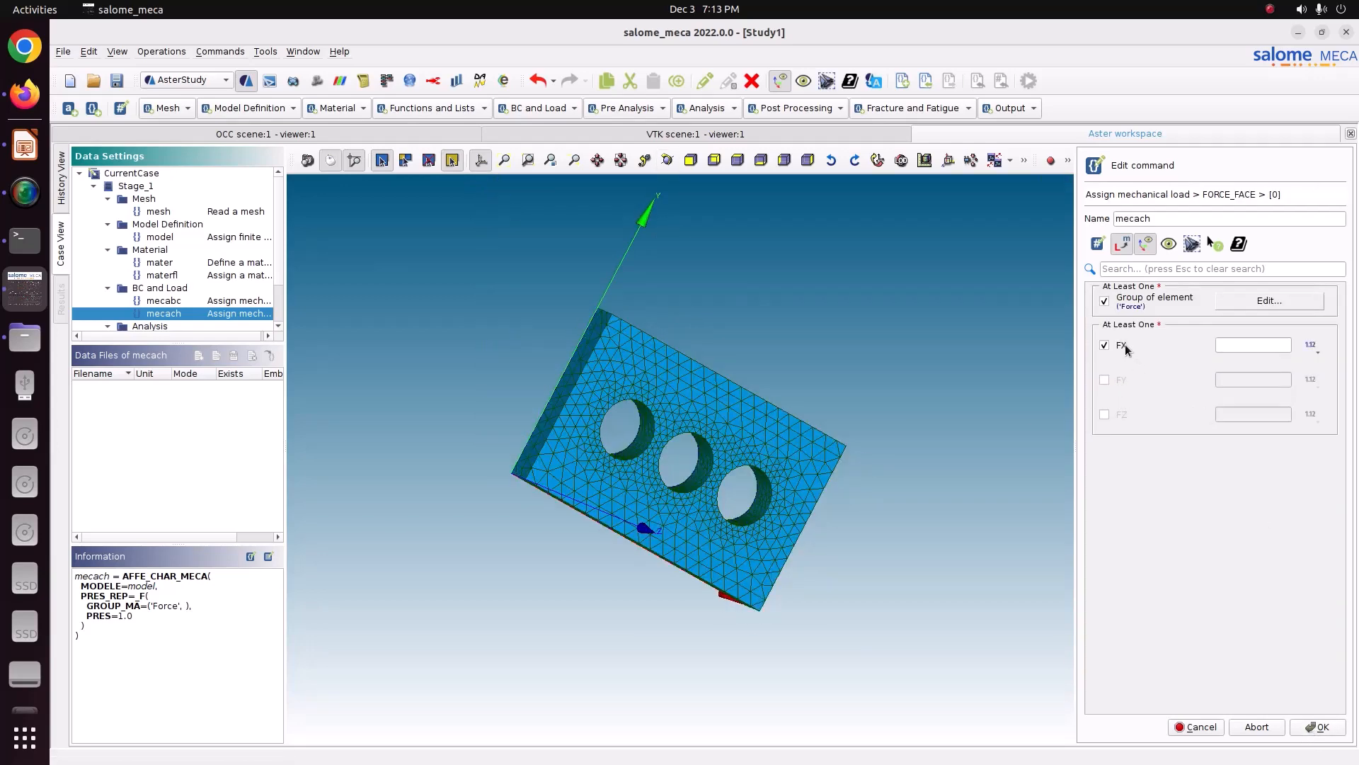
left_click(1229, 344)
left_click(666, 162)
left_click_drag(665, 297, 694, 439)
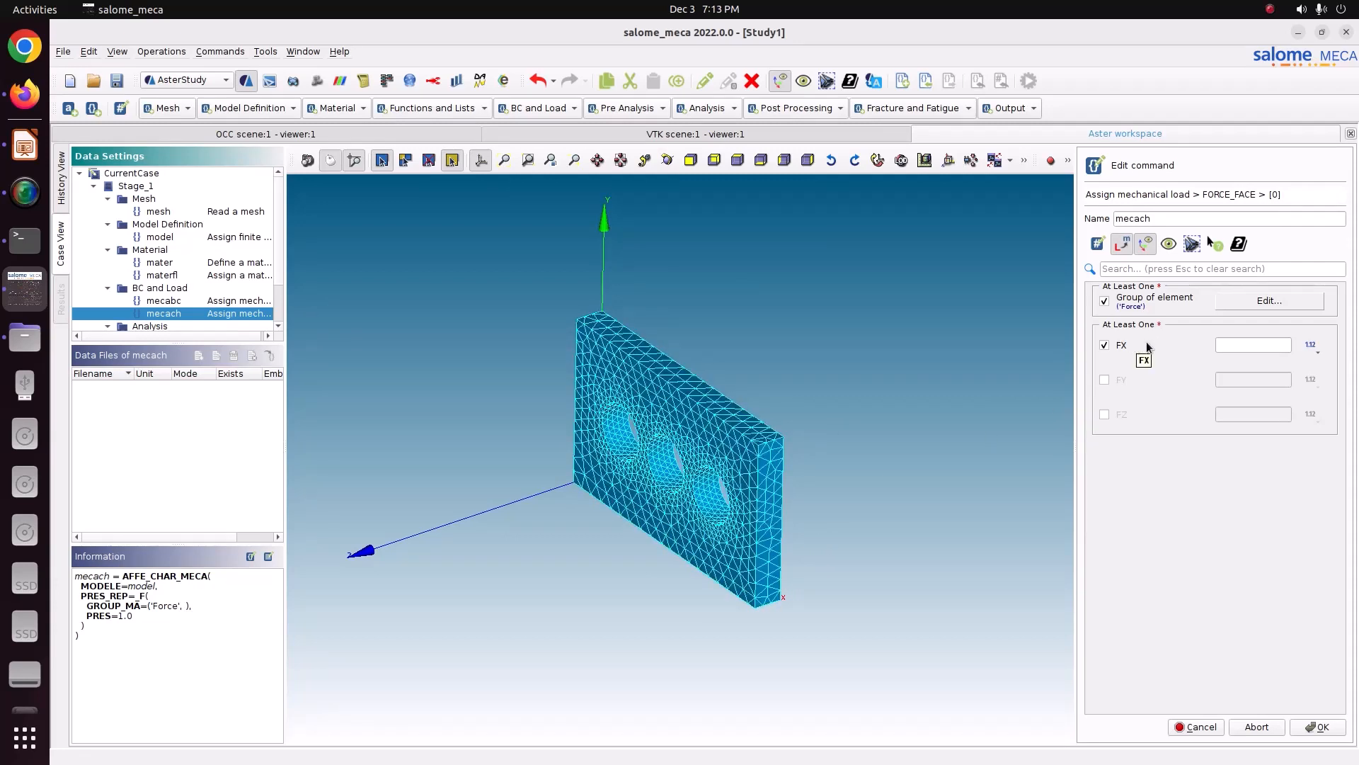
Step: Switch the FX field to variable input and start creating a new variable
left_click(1315, 351)
left_click(1315, 350)
left_click(1285, 347)
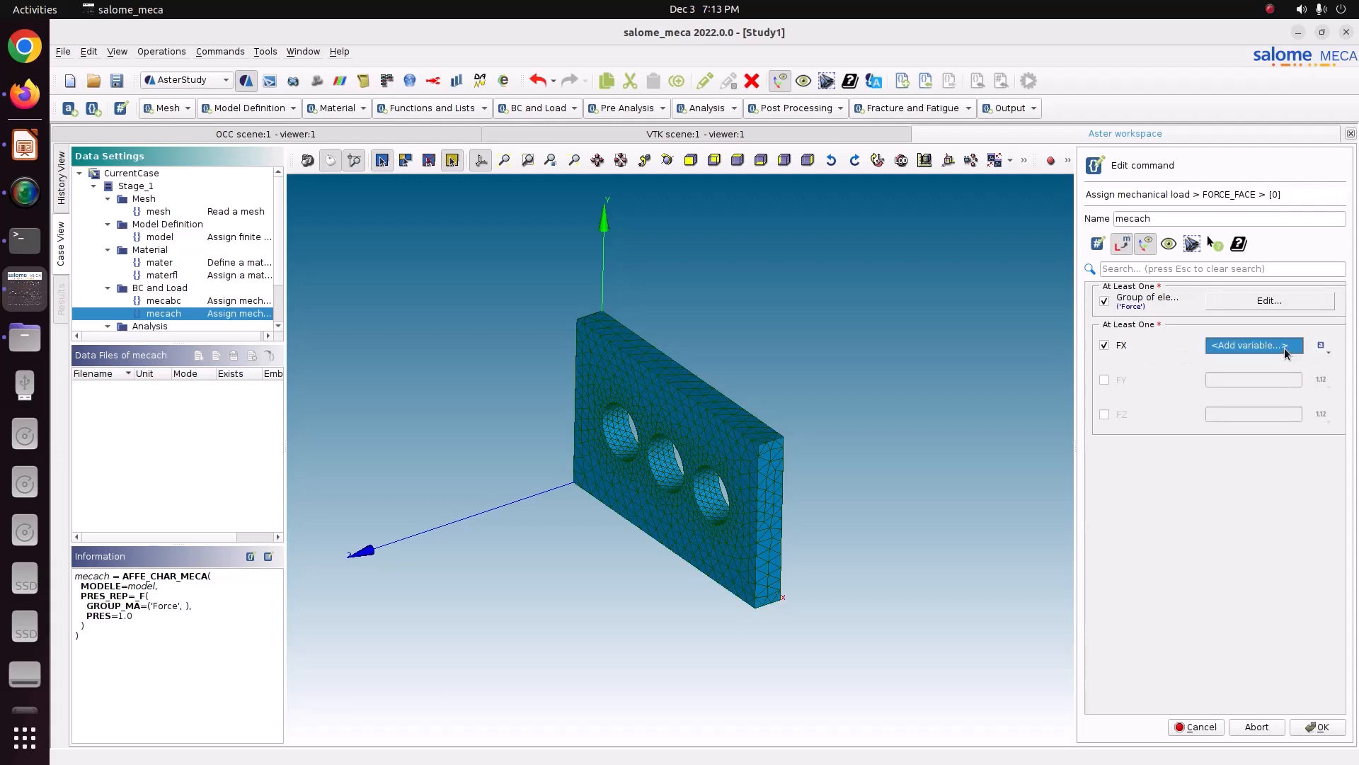
left_click(1251, 345)
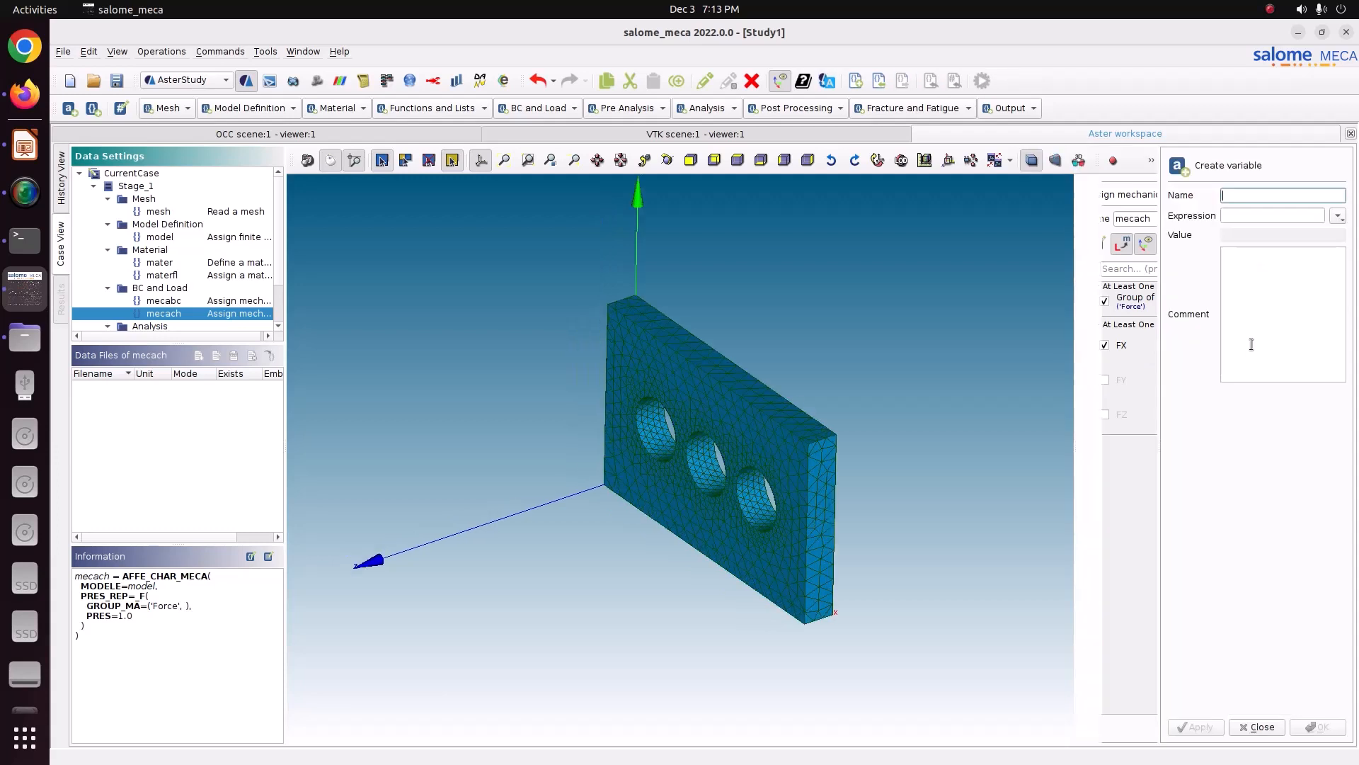
Step: Check the problem statement slide in LibreOffice Impress and return to the study
left_click(25, 145)
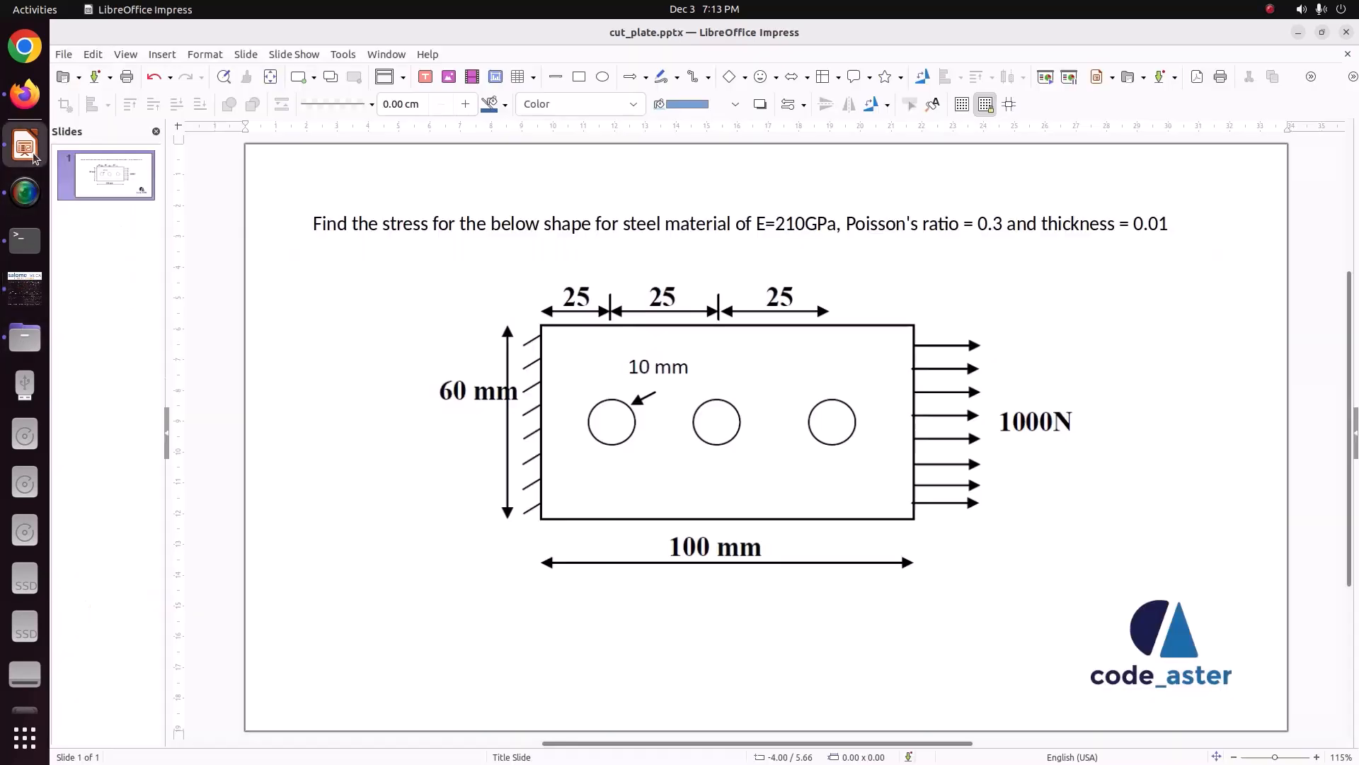
left_click(7, 300)
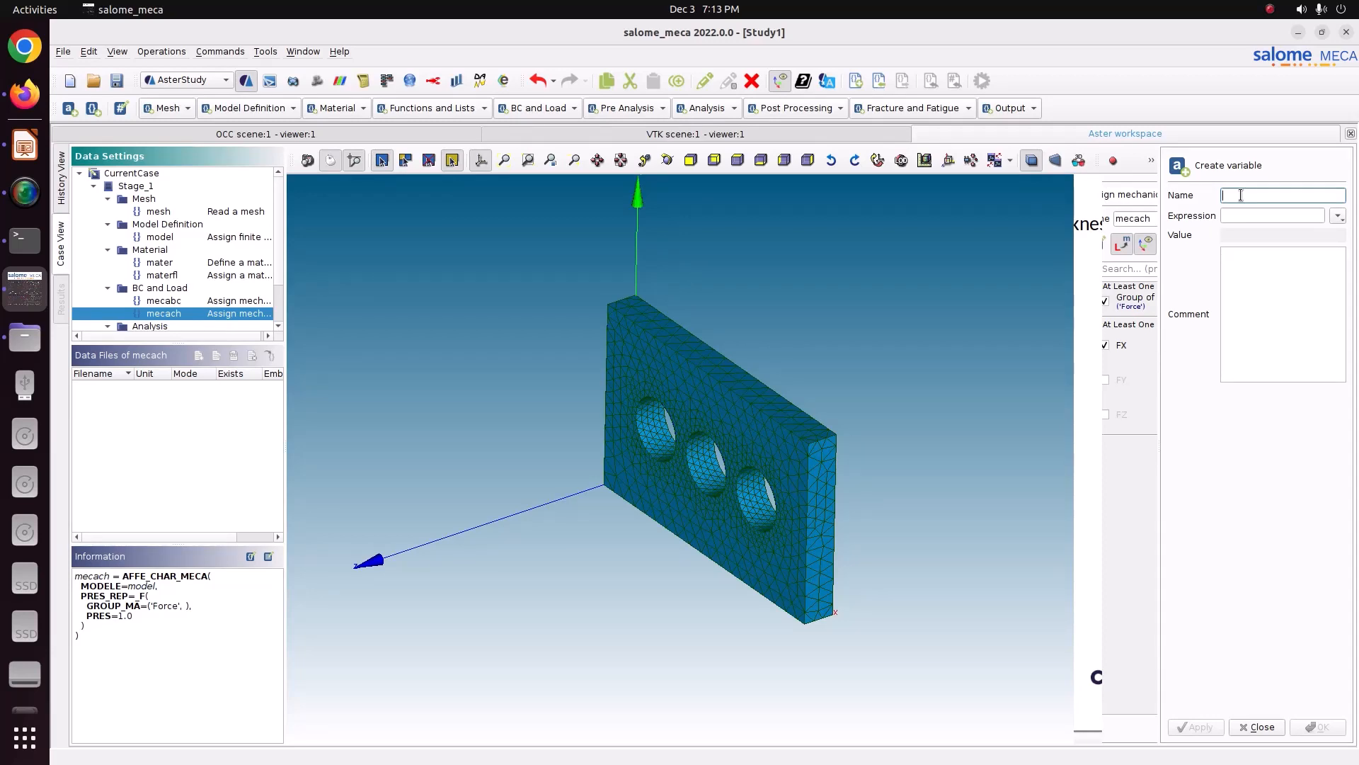
left_click(941, 324)
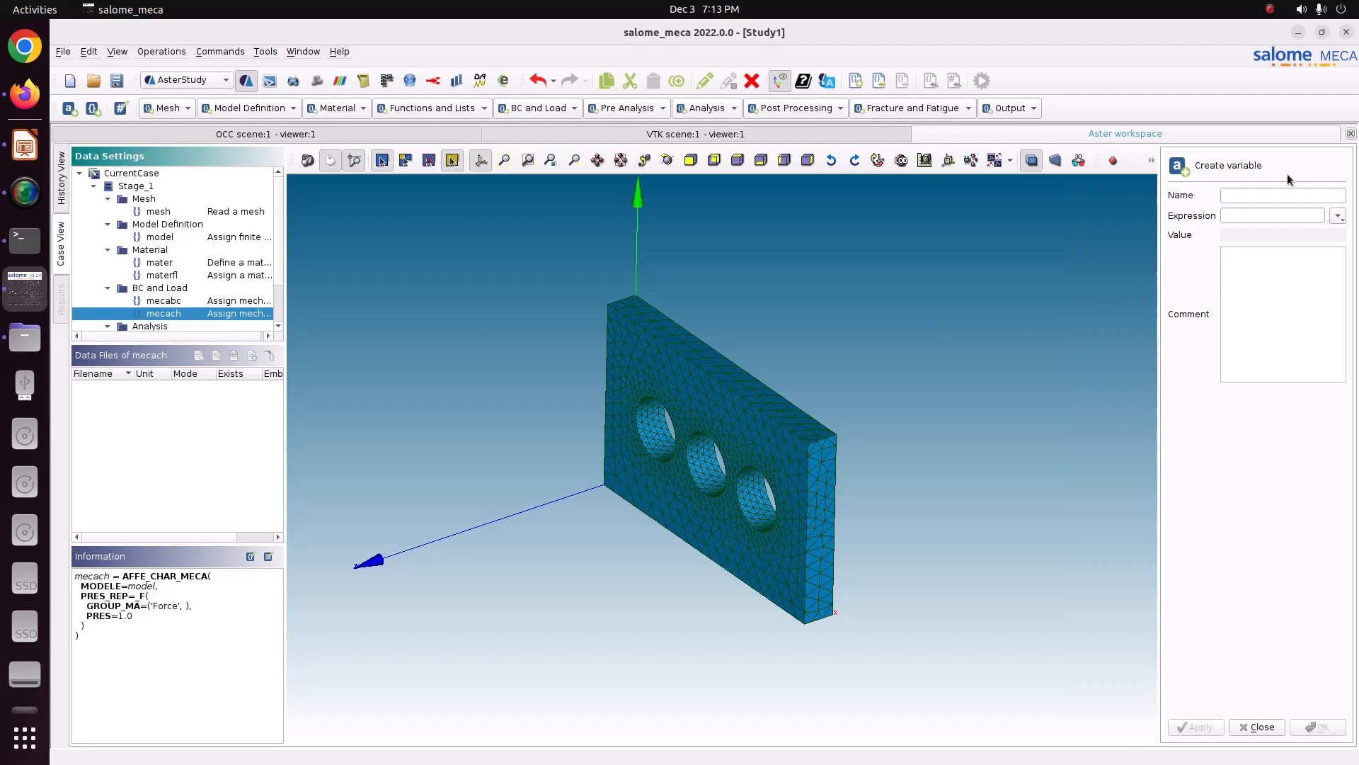
left_click(1267, 192)
left_click(1060, 287)
left_click(1271, 729)
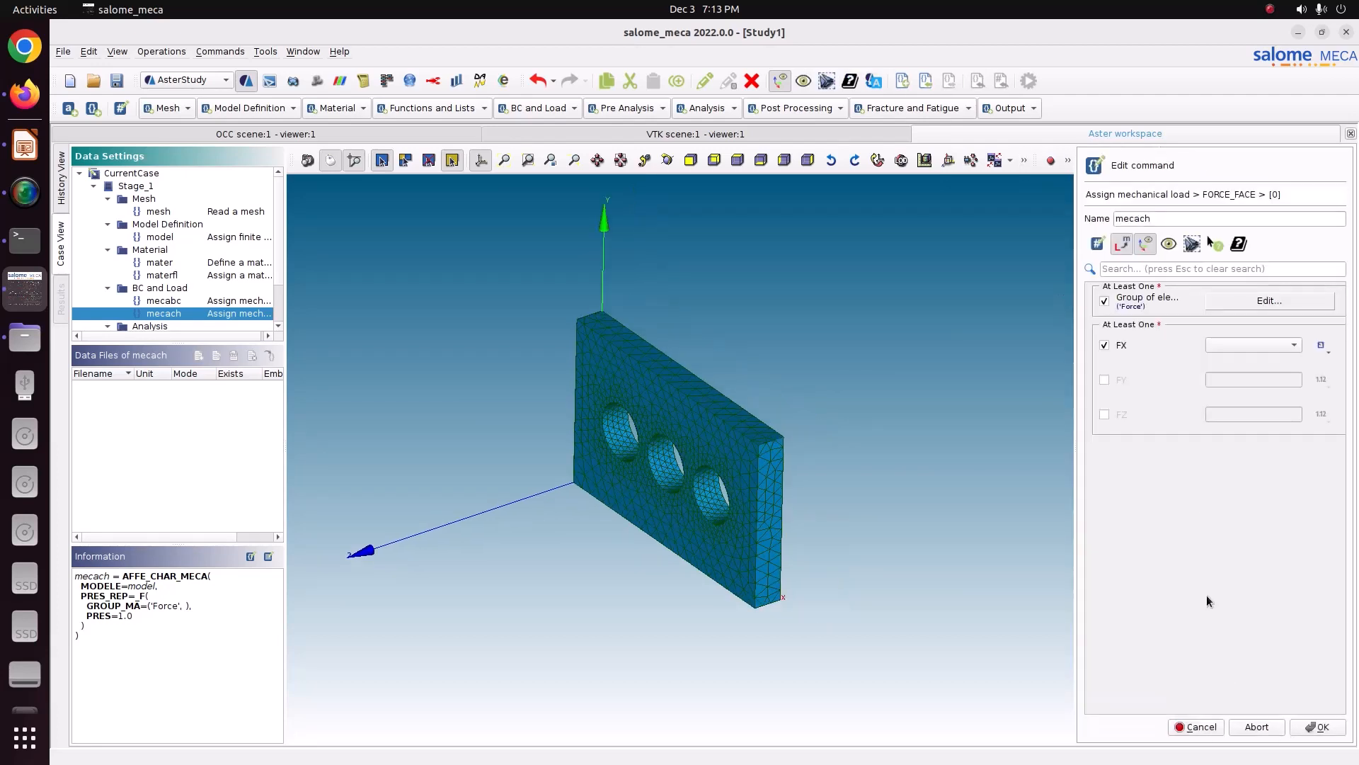
left_click(1295, 345)
left_click(1284, 347)
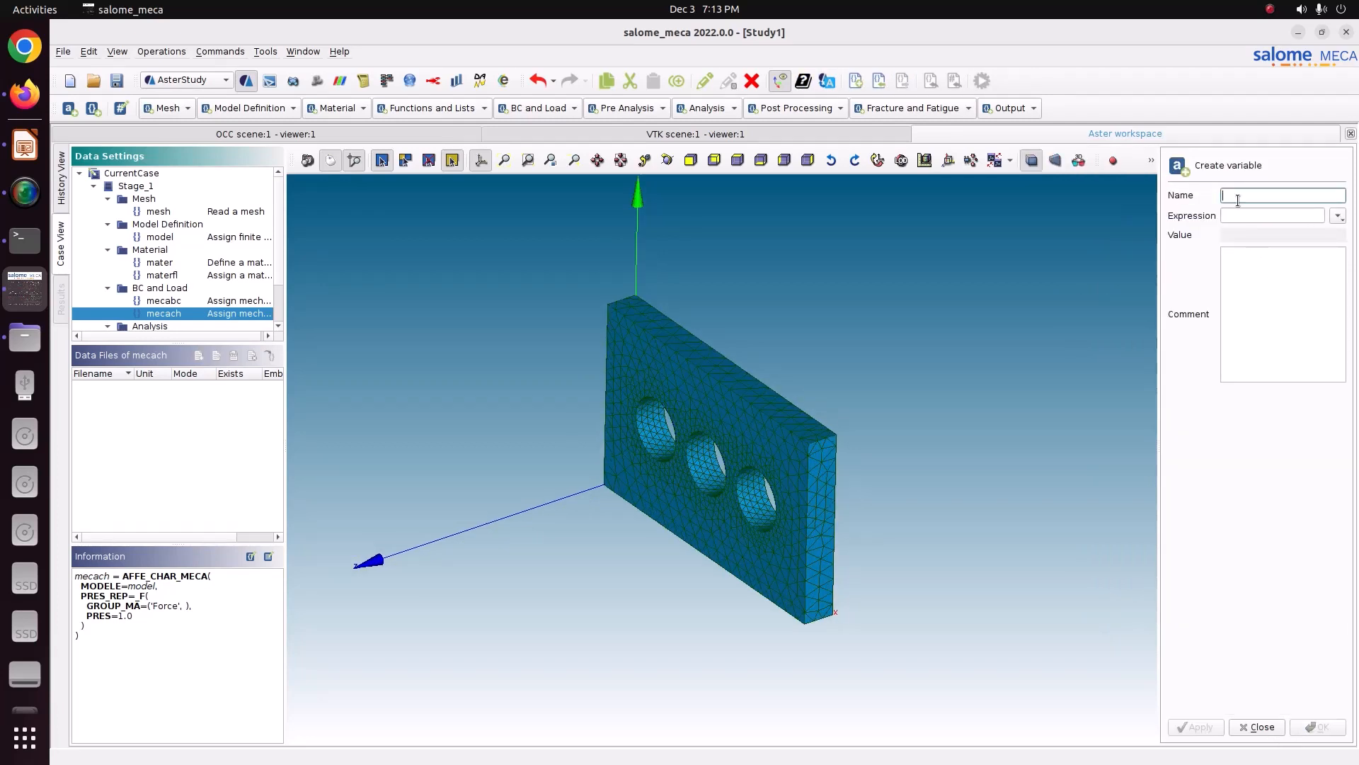
left_click(1263, 727)
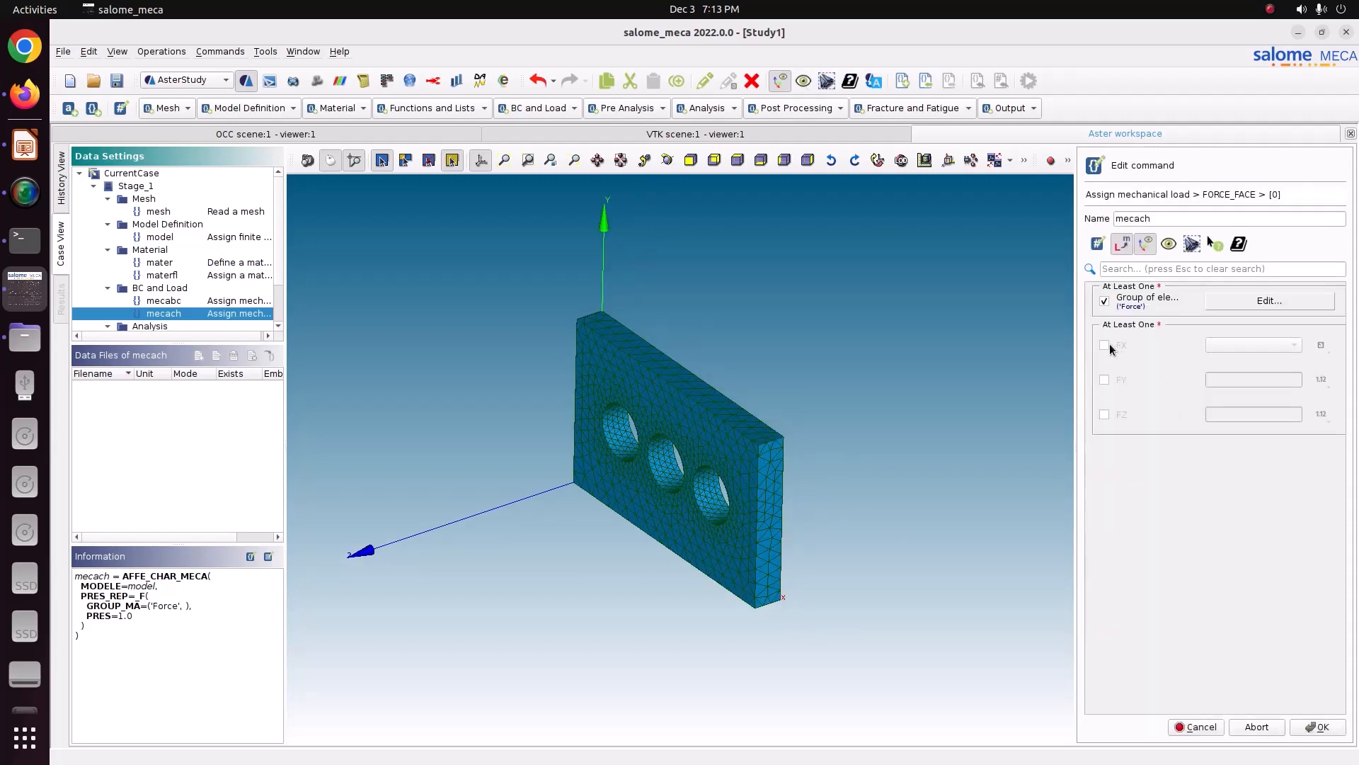
left_click(1107, 345)
left_click(1294, 344)
left_click(1294, 344)
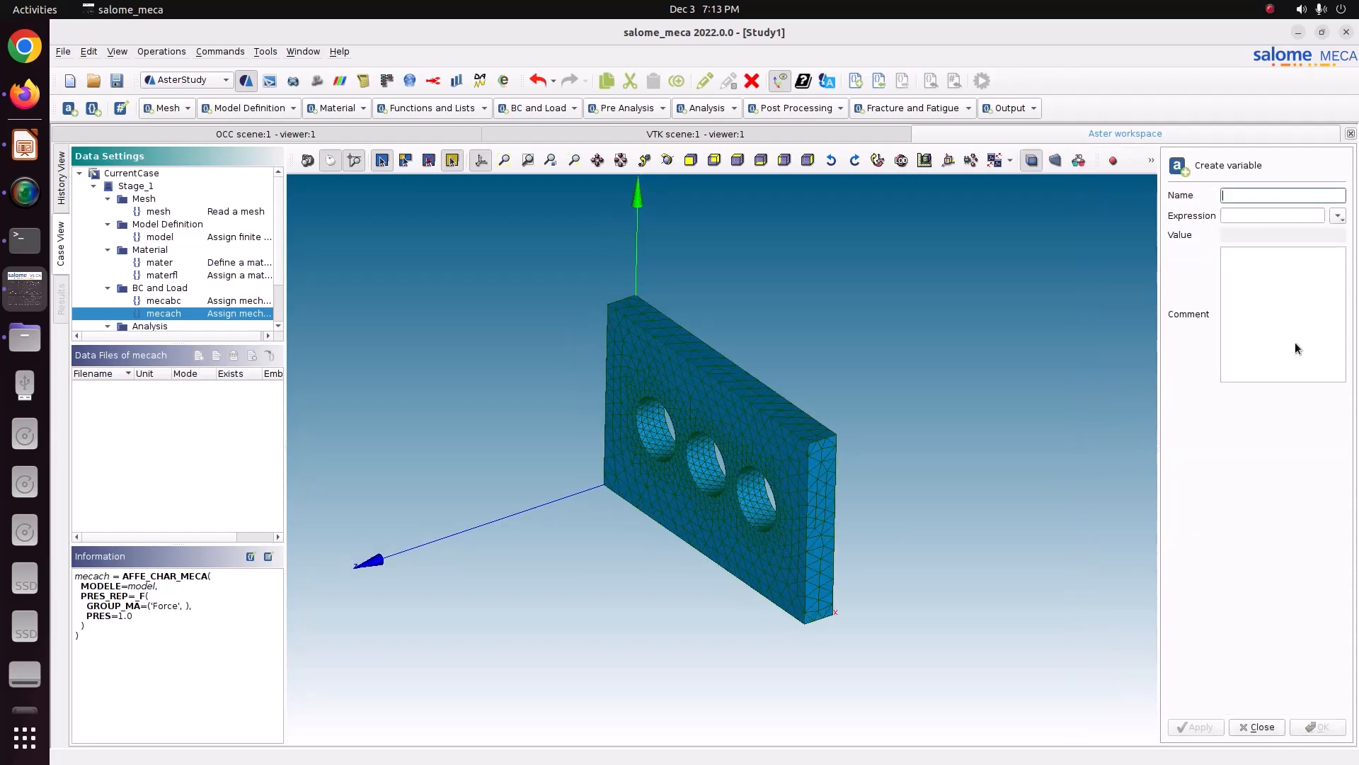
left_click(1257, 727)
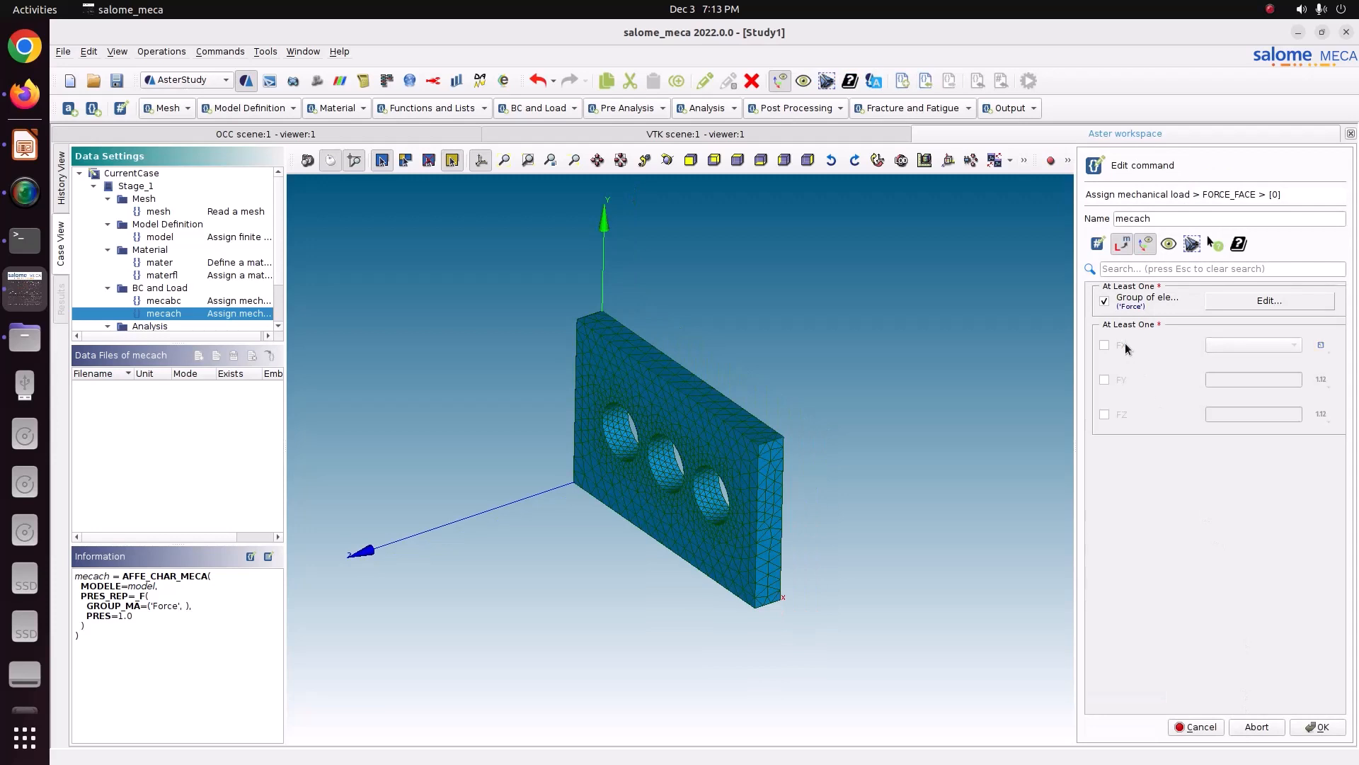
Step: Enable the FX and FY components and start a new variable for FX named Force
left_click(1120, 380)
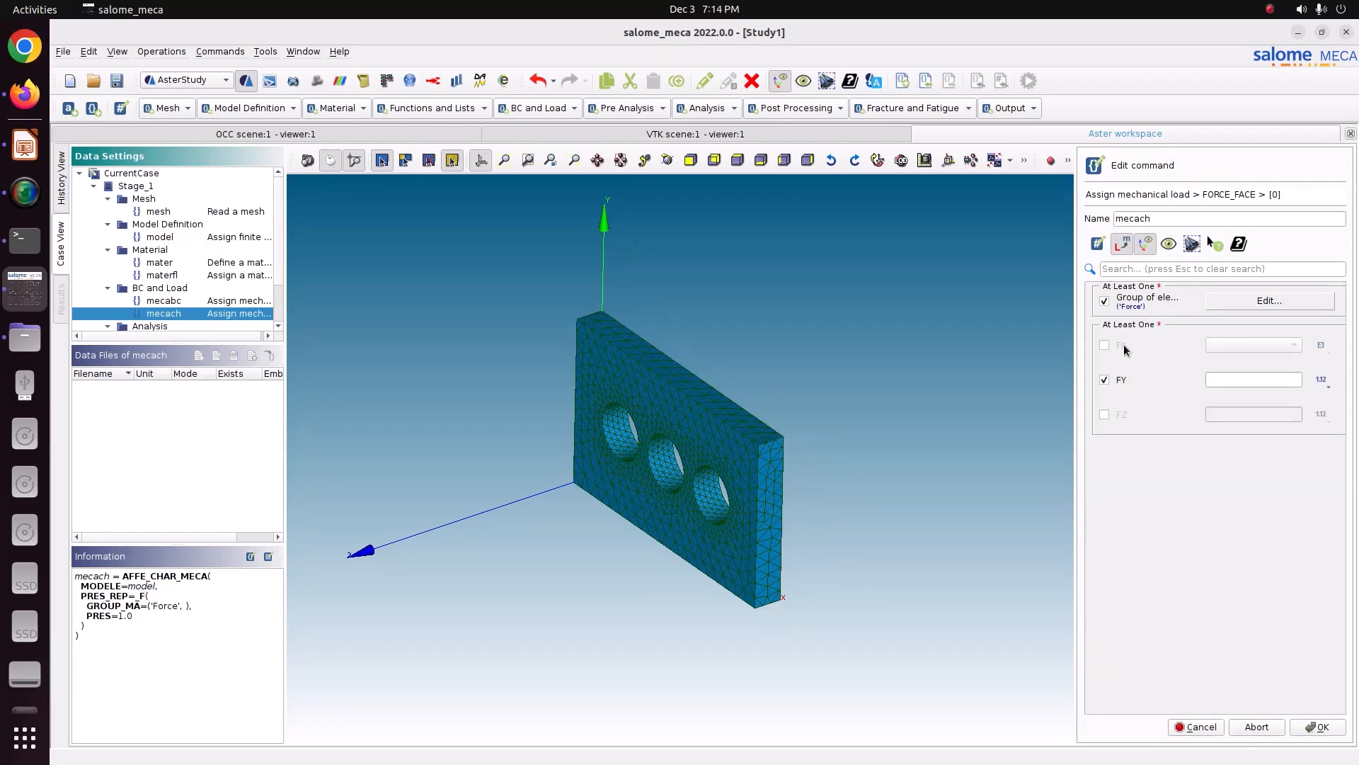
left_click(1123, 344)
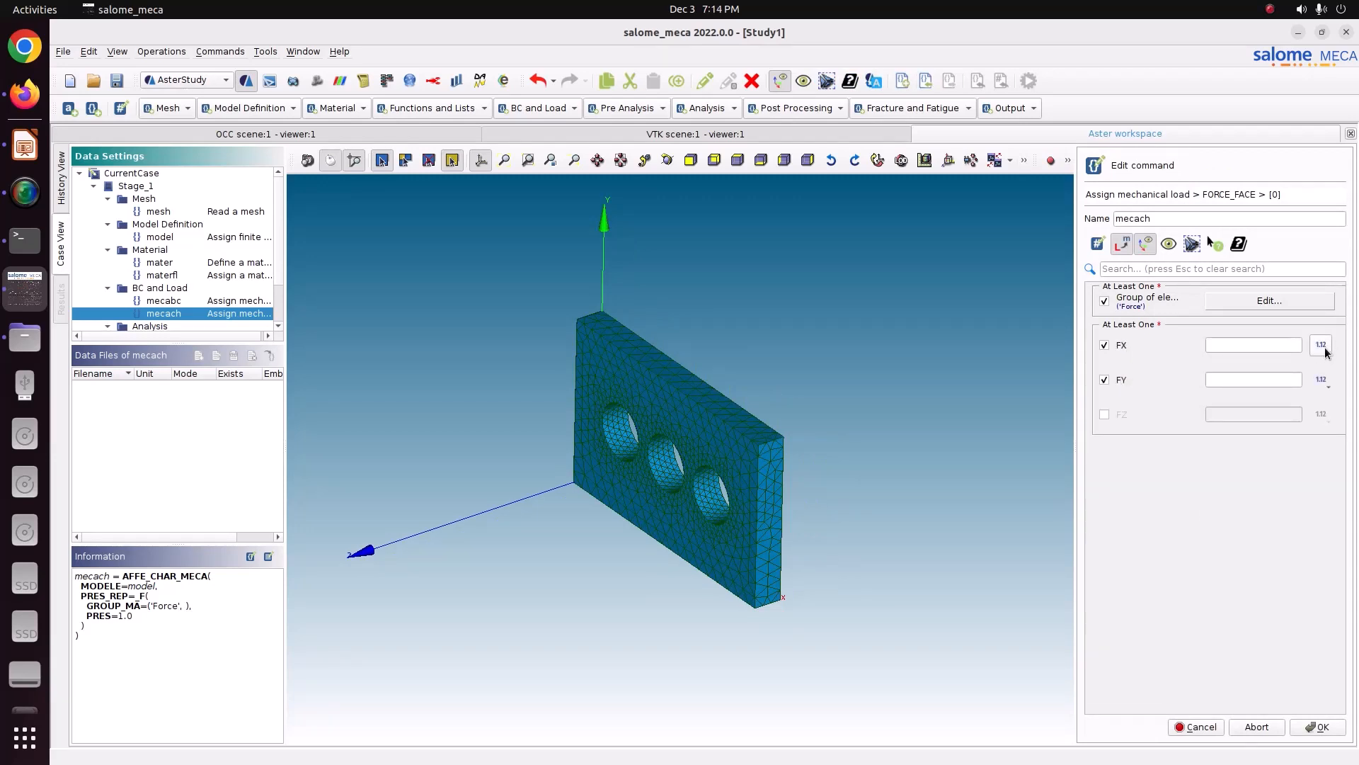
scroll(1280, 344, "down", 1)
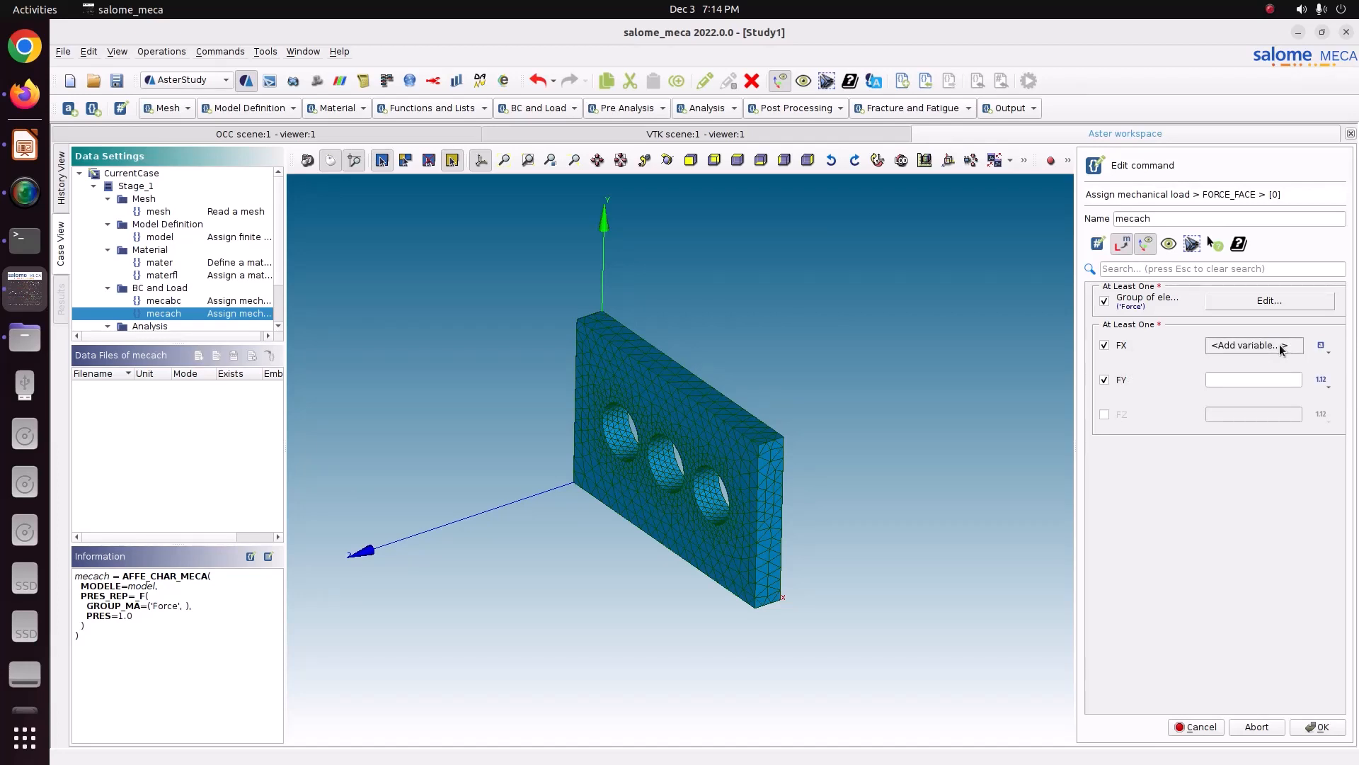
left_click(1254, 194)
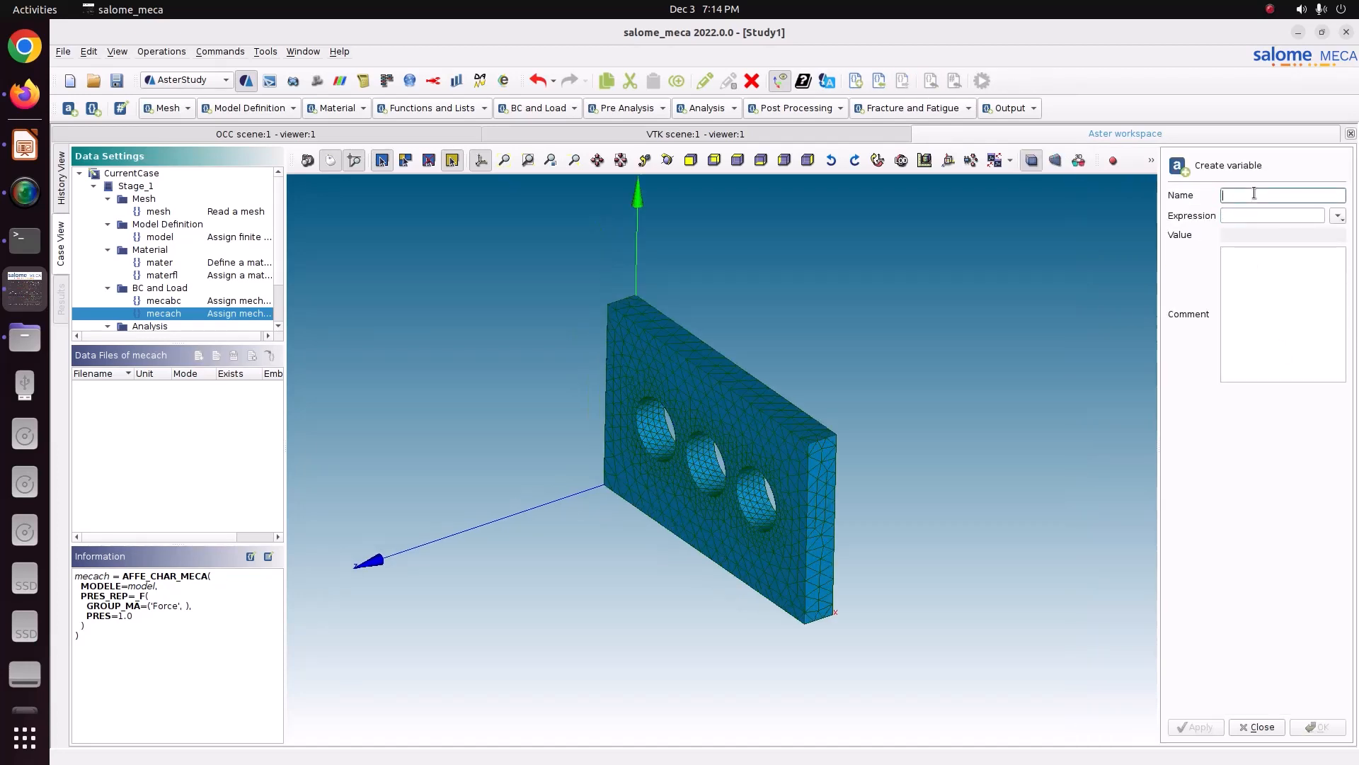
type("Force")
Step: Set the Force variable's expression to 1000/(0.01*0.06) and confirm it
left_click(1247, 214)
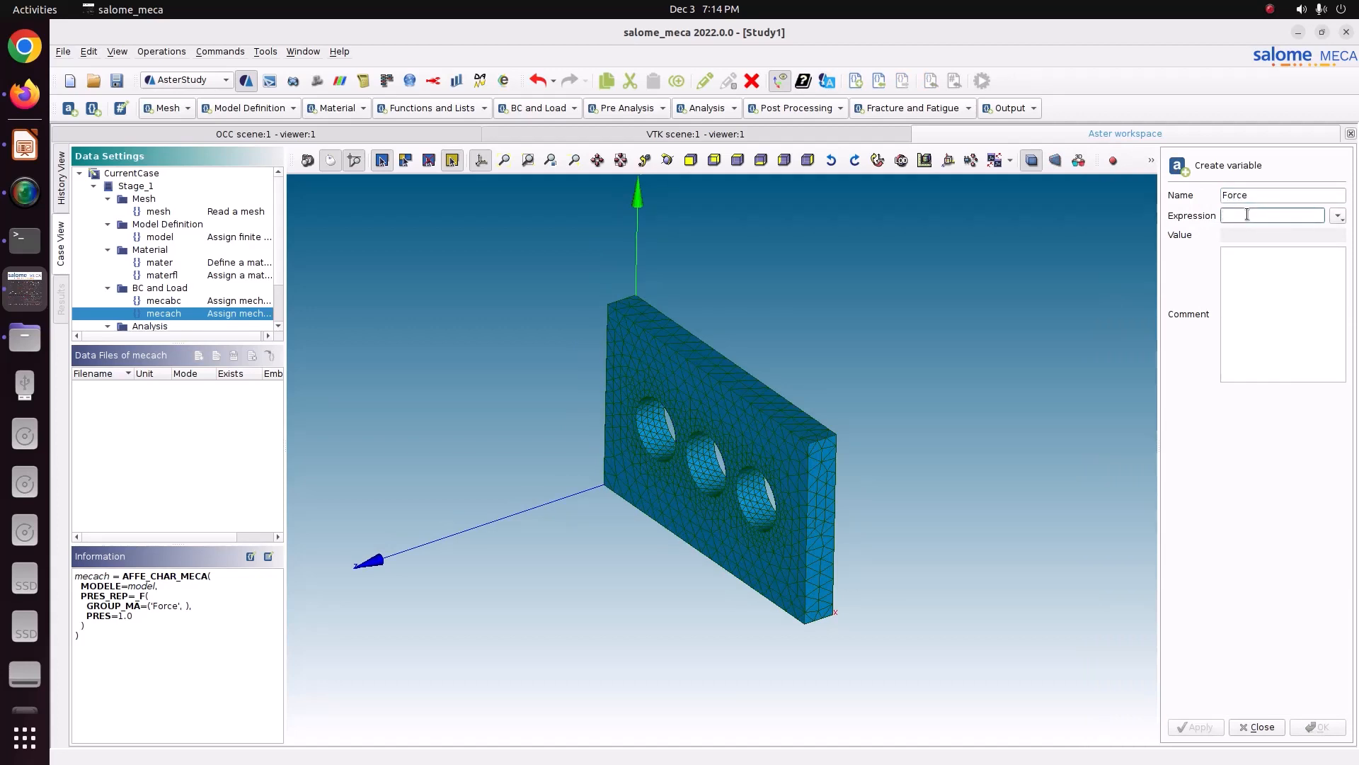
type("1")
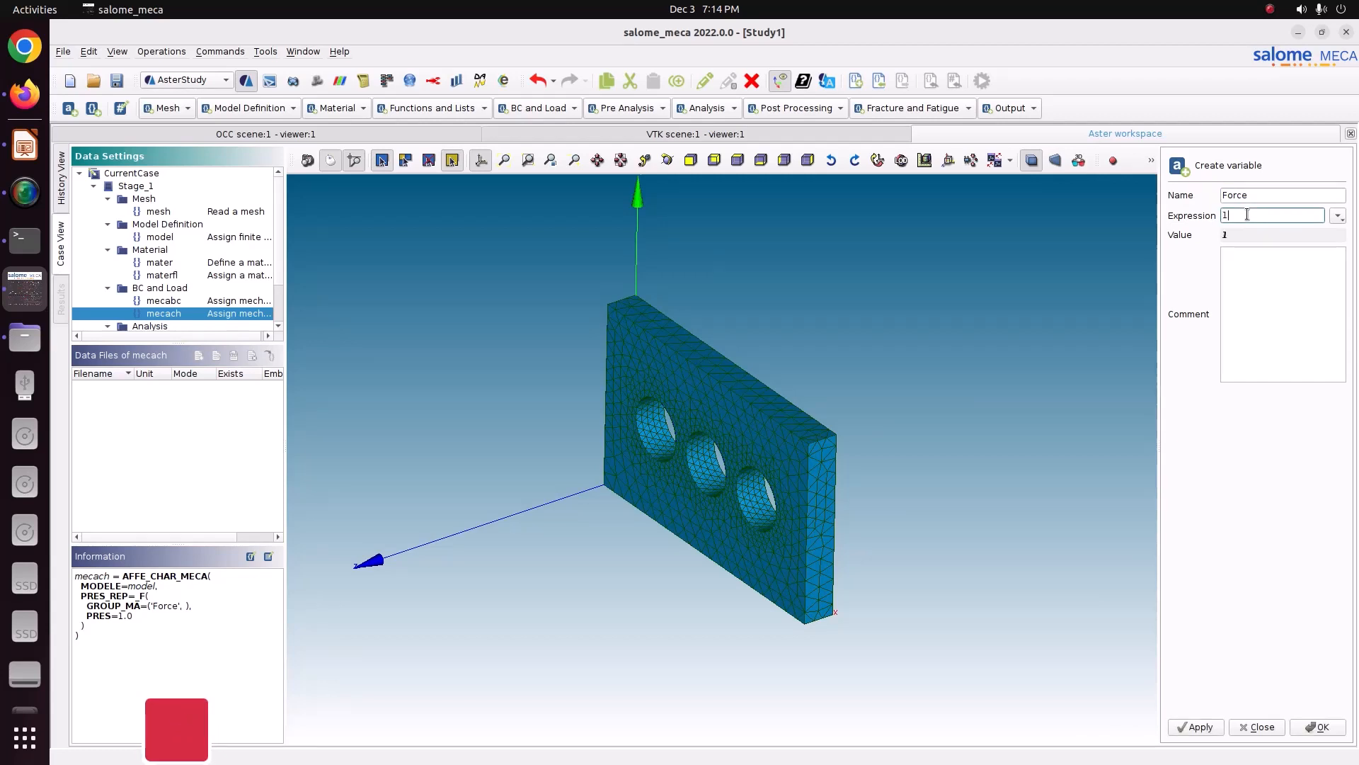
type("000/")
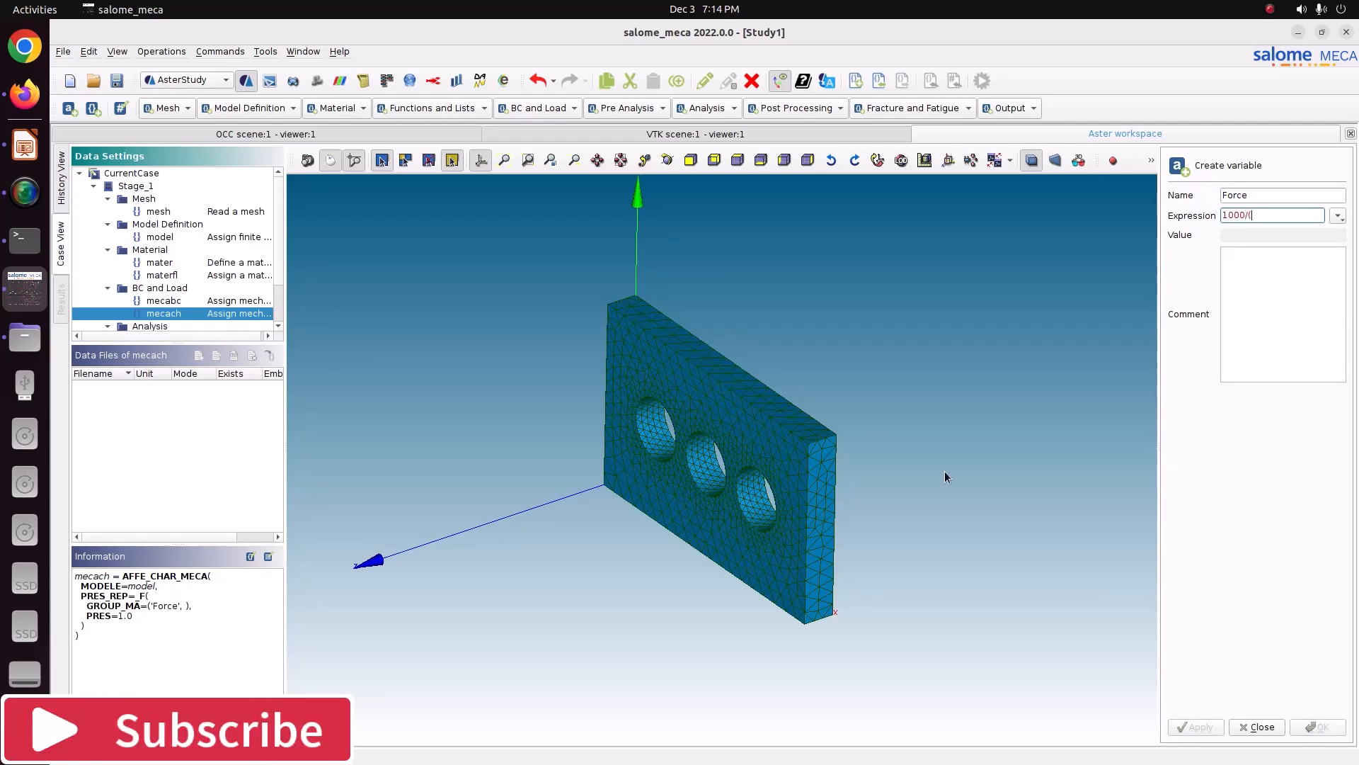
type("(0.01")
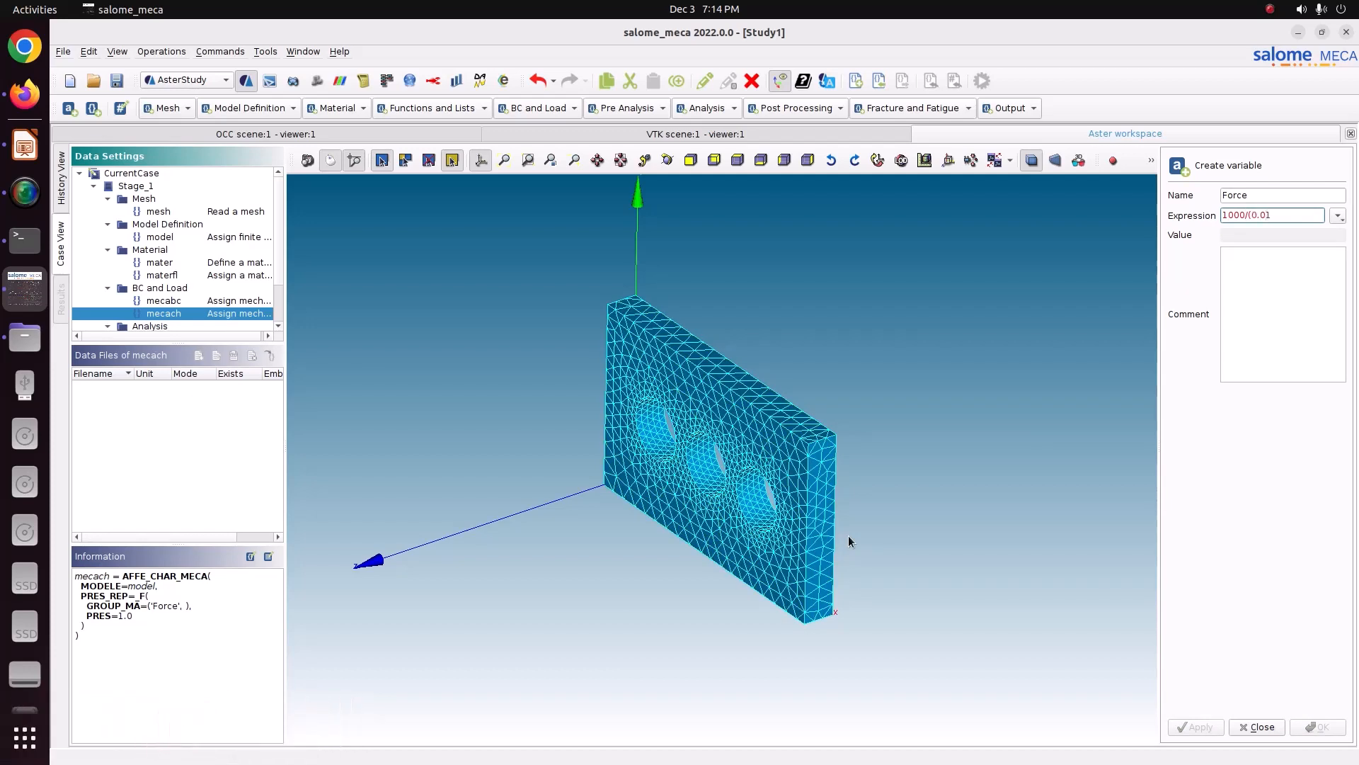
type("*0.06)")
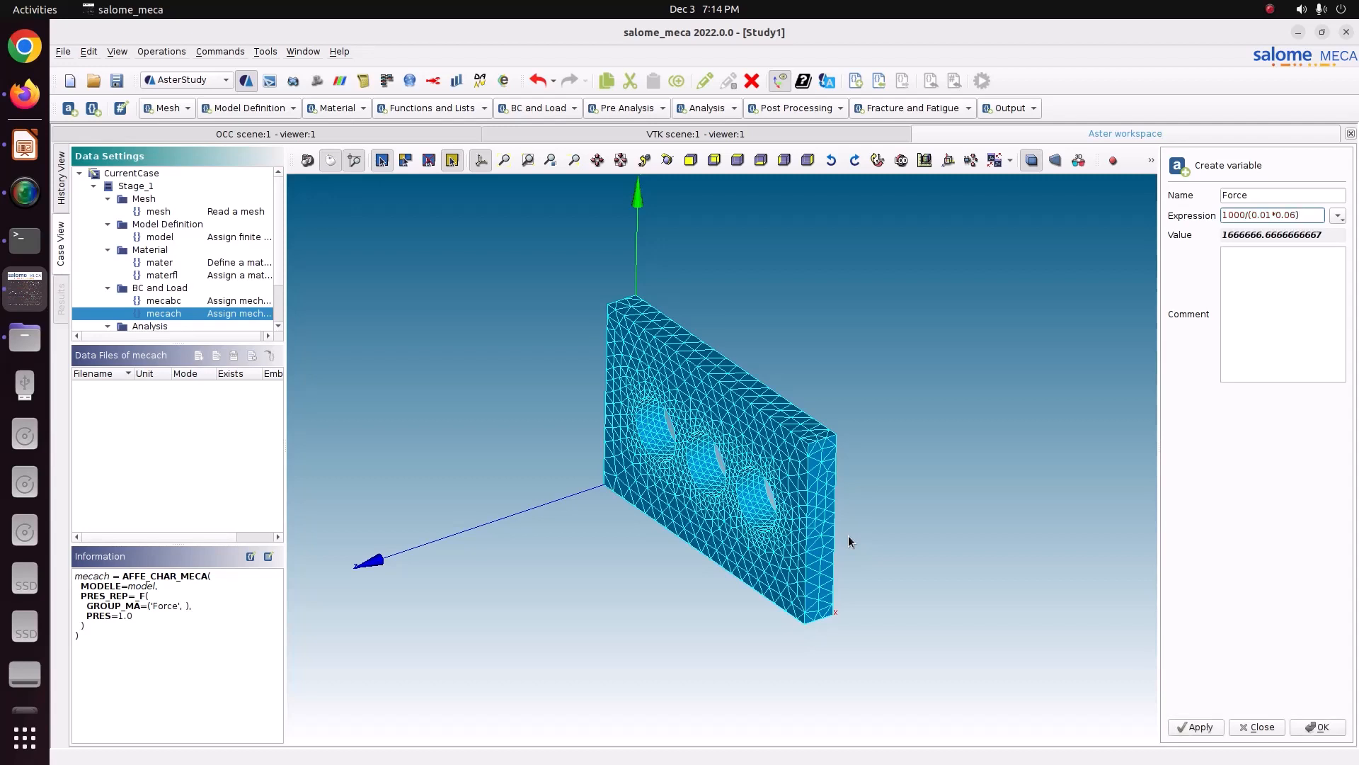
left_click_drag(1303, 216, 1203, 219)
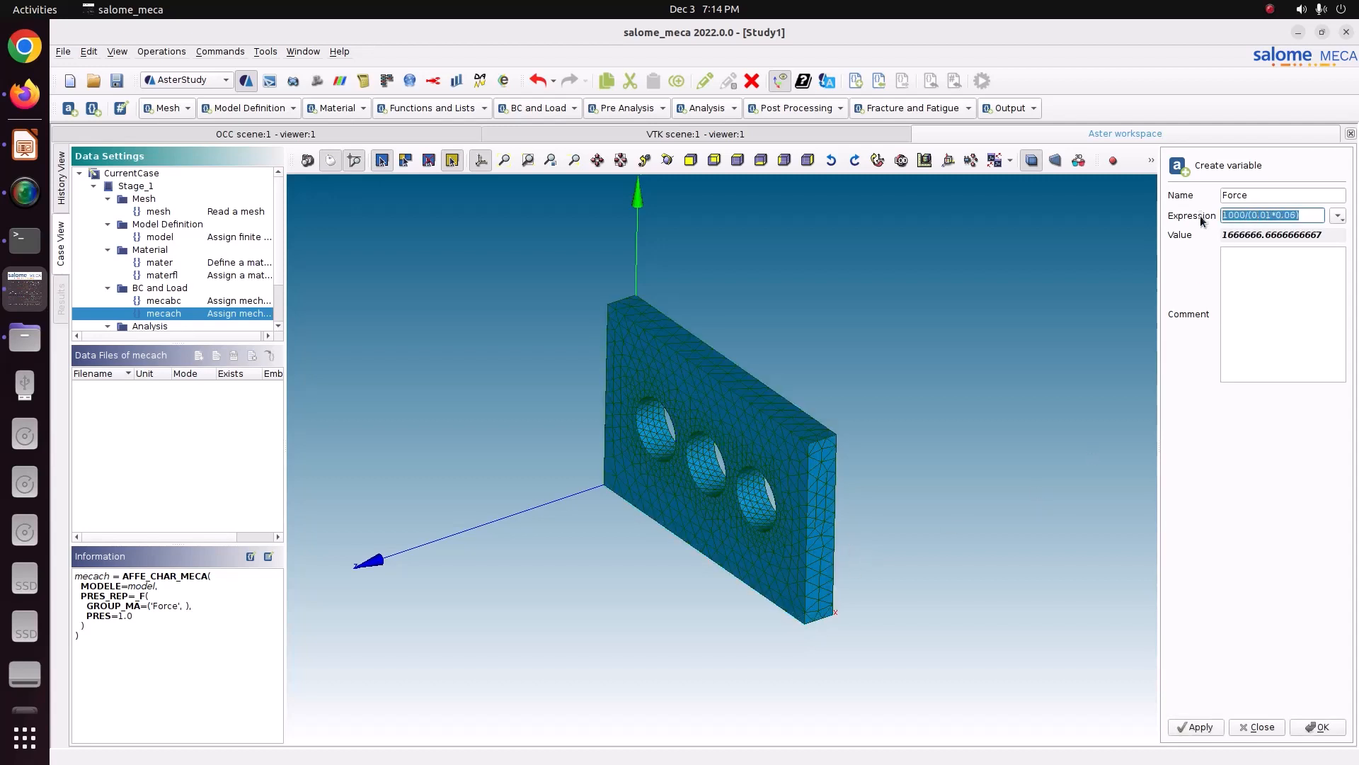
left_click(1263, 283)
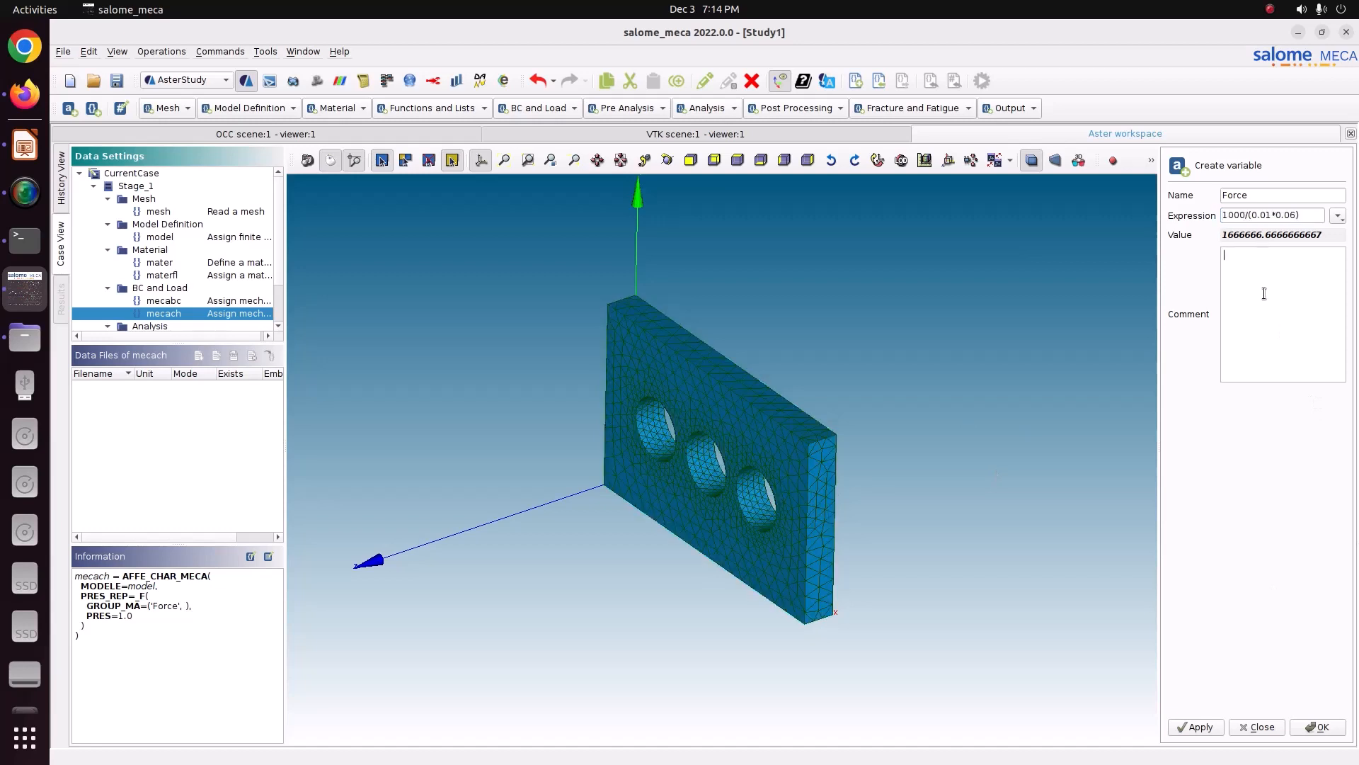
left_click(1317, 727)
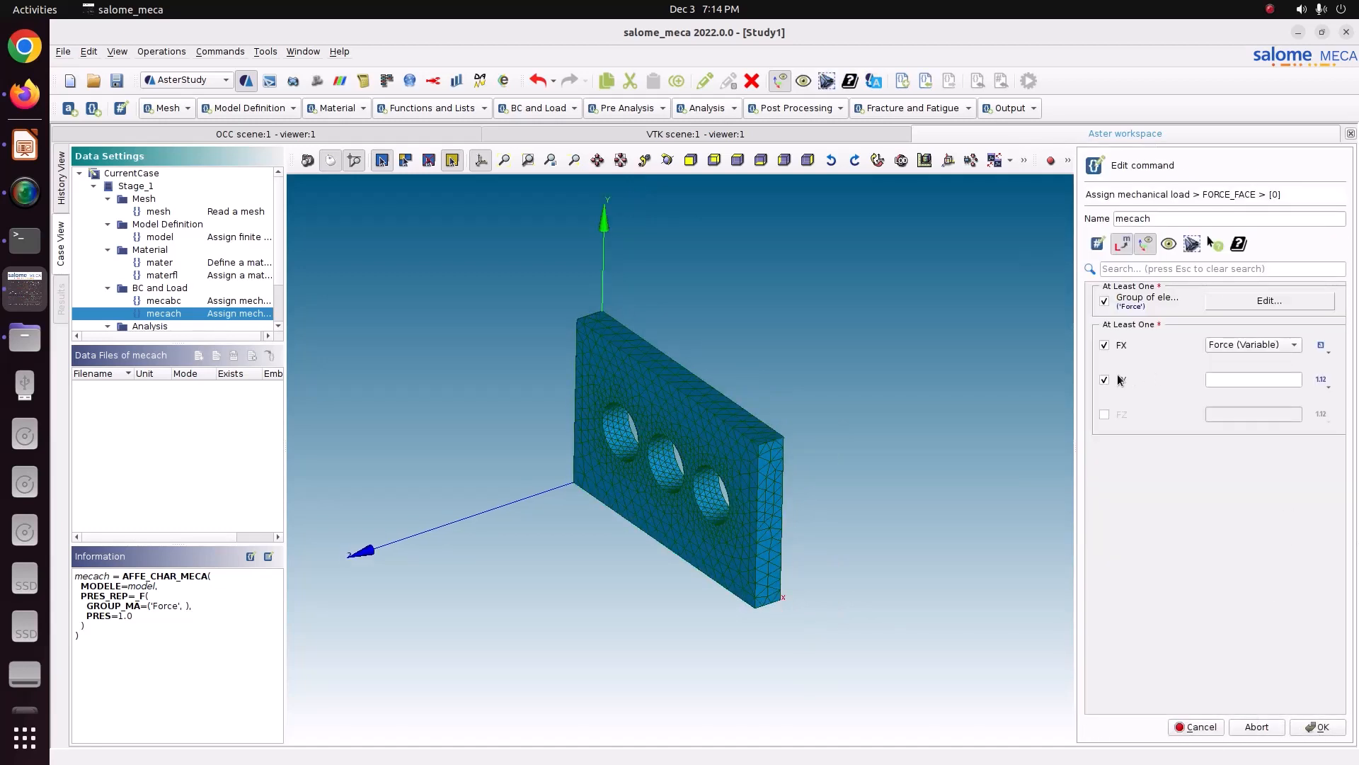
Step: Disable the FY component, confirm the face force item and store the mecach load command
left_click(1103, 380)
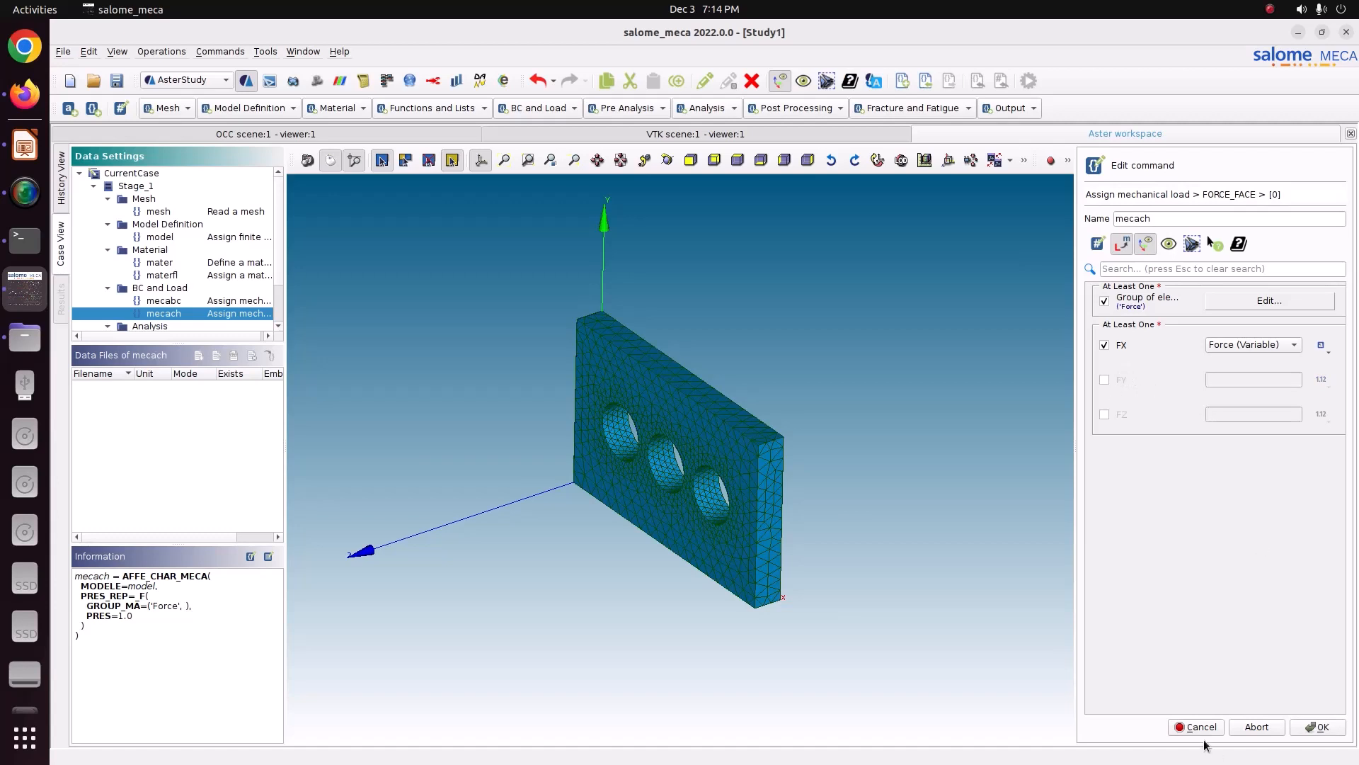
left_click(1315, 728)
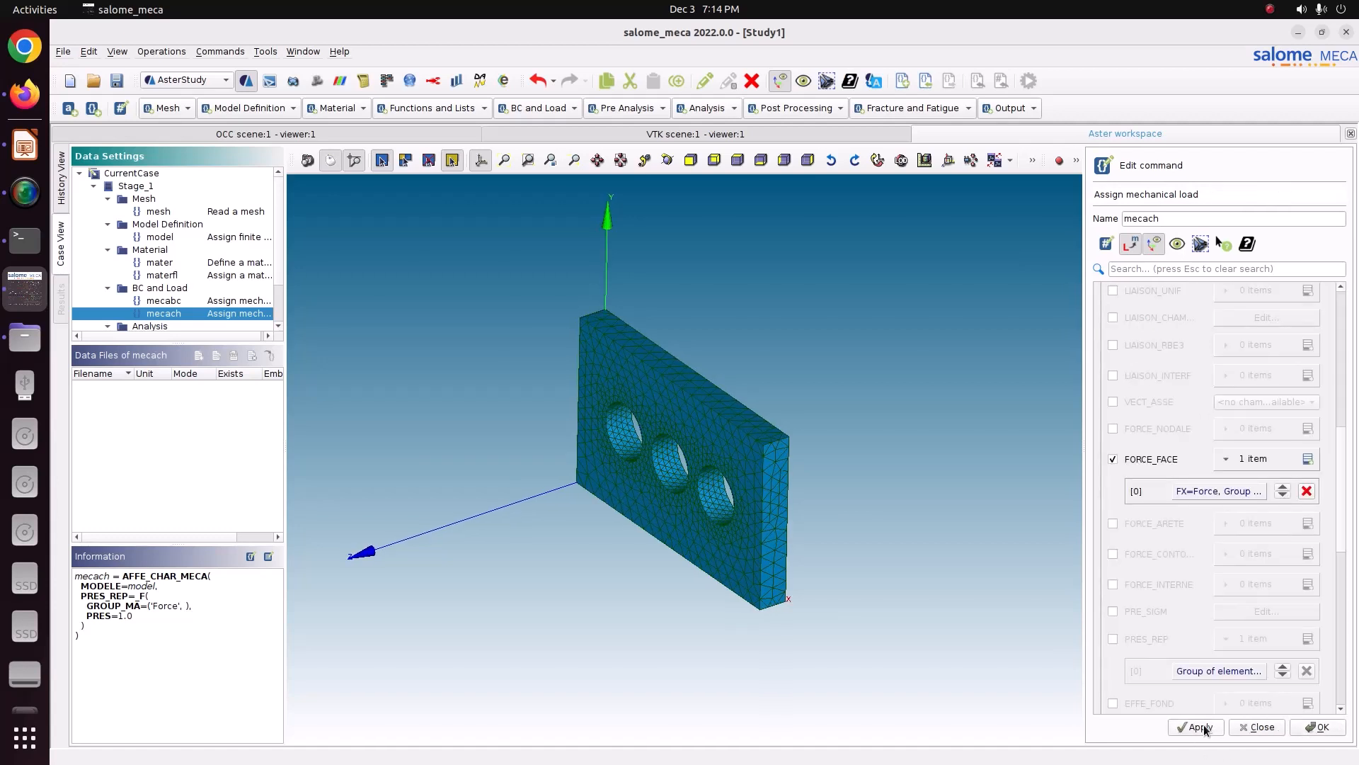
left_click(1205, 729)
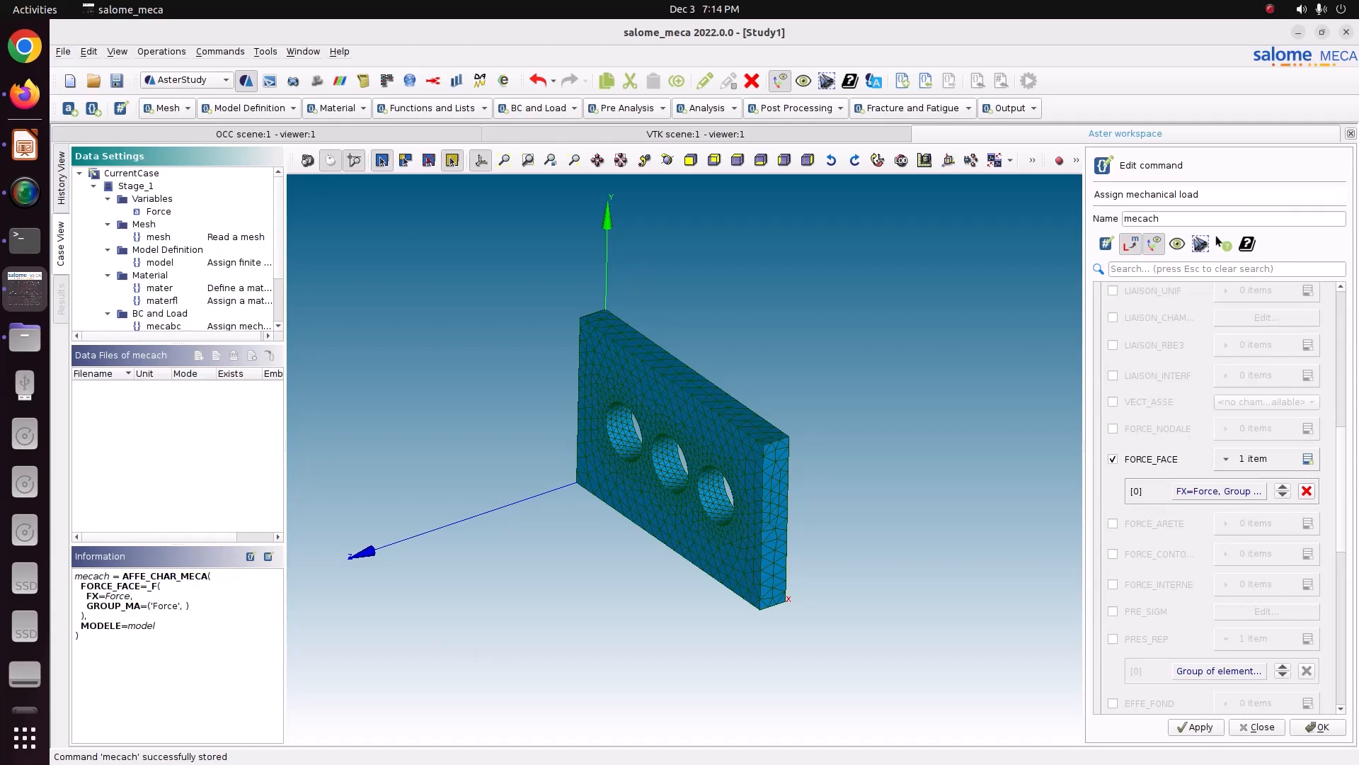
left_click(1335, 733)
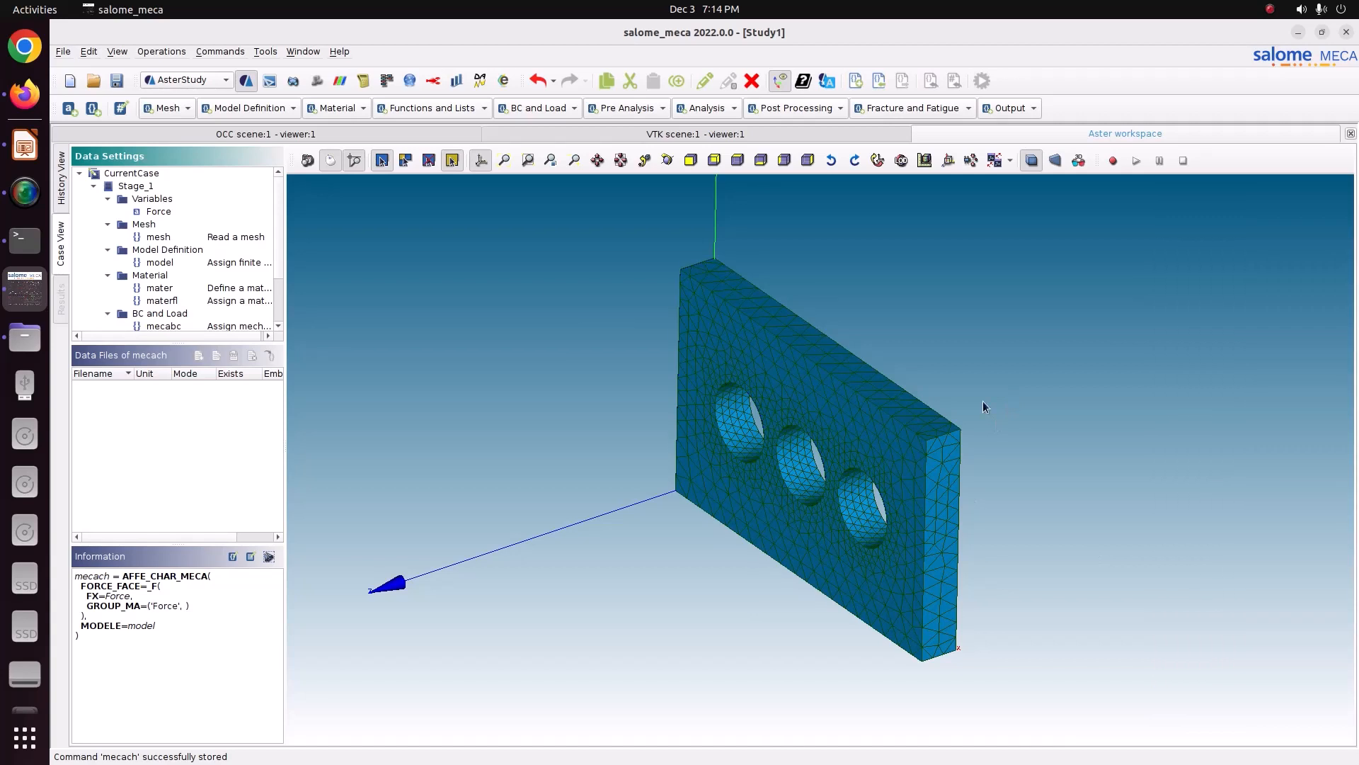
Step: Add a CALC_CHAMP post-processing command after the static analysis result
scroll(222, 302, "down", 2)
left_click(181, 303)
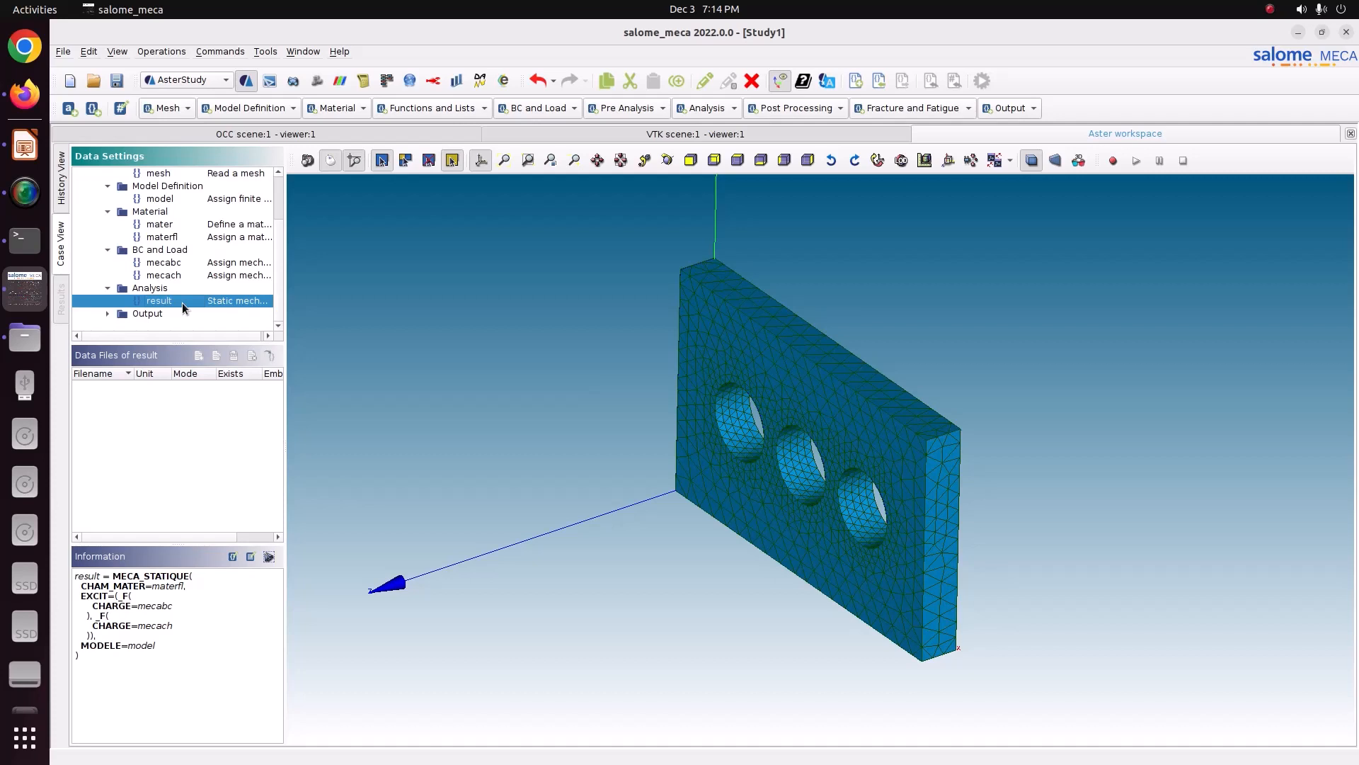
left_click(108, 314)
left_click(812, 106)
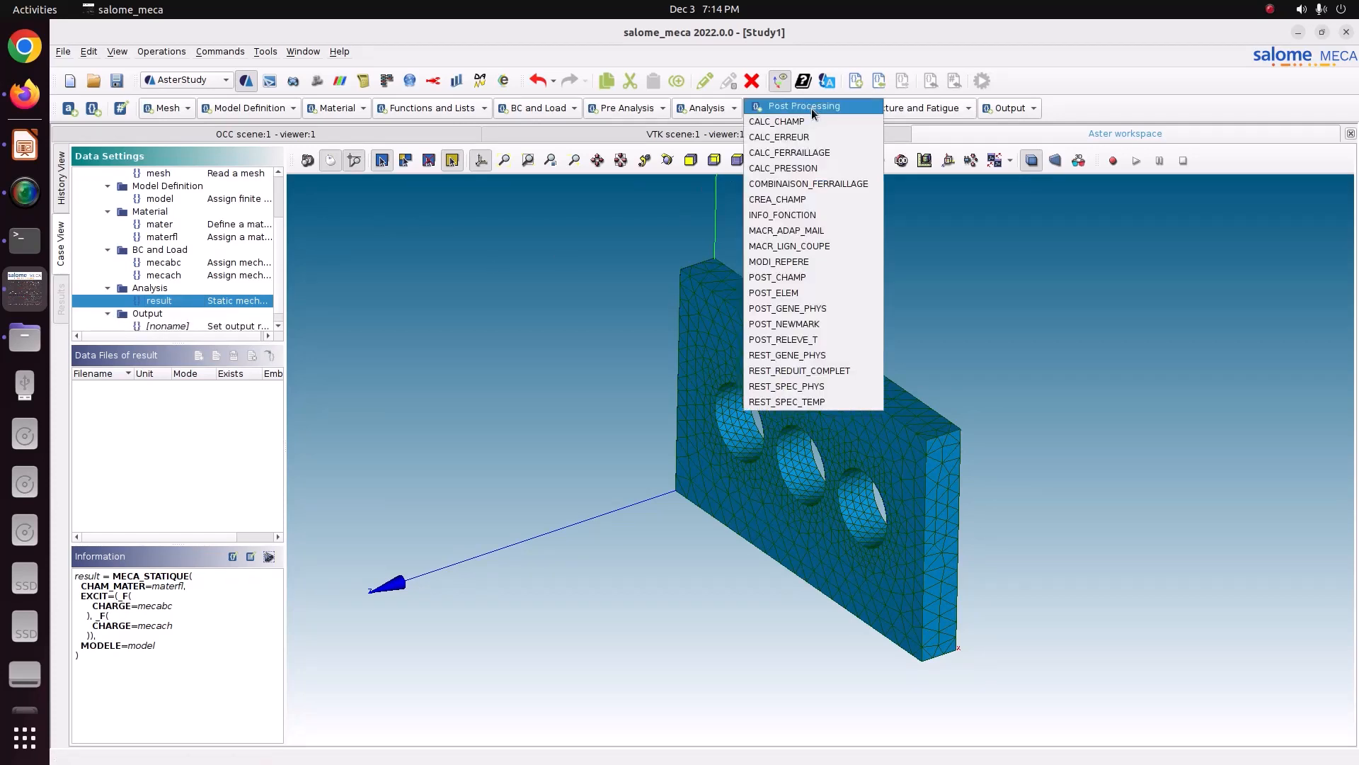
left_click(813, 121)
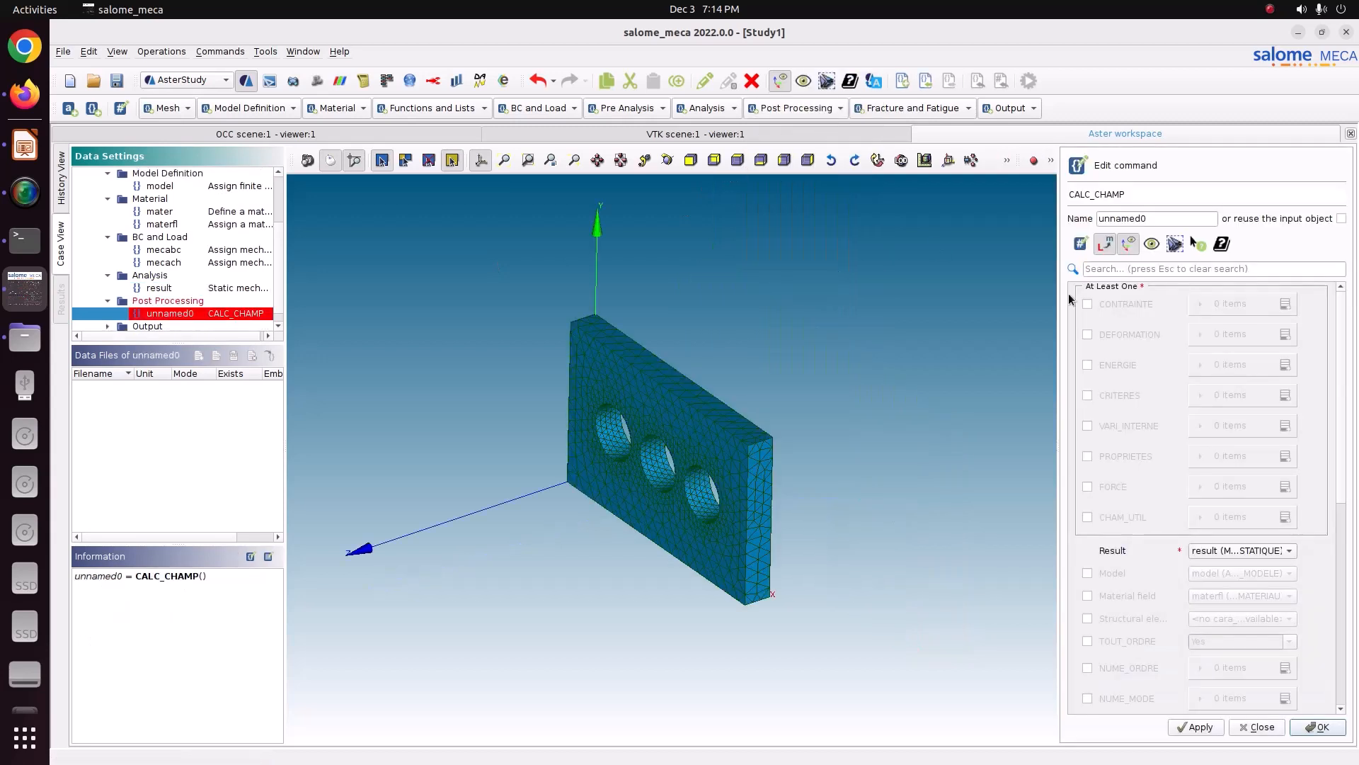
Step: Reuse the input object and request CONTRAINTE fields SIGM_ELNO and SIGM_NOEU
left_click(1341, 218)
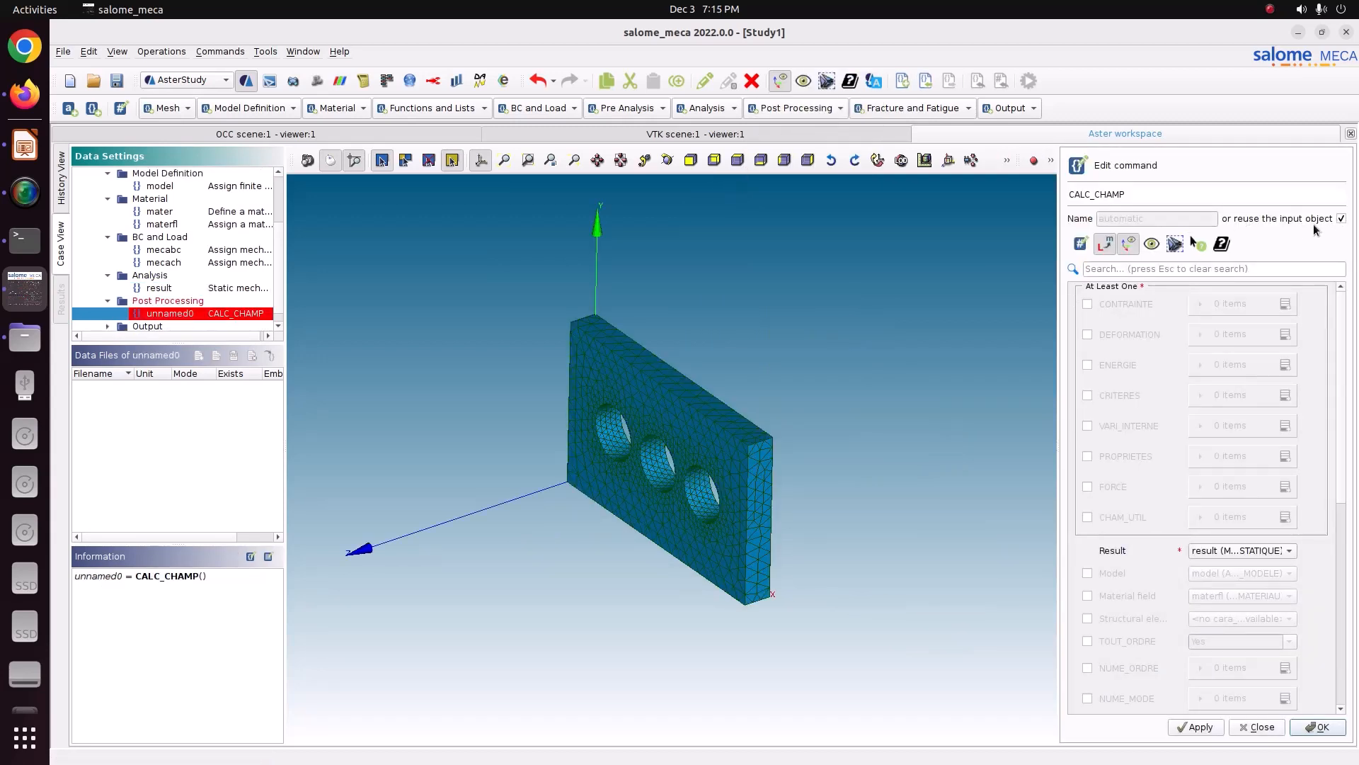
left_click(1121, 305)
left_click(1285, 304)
left_click(1285, 304)
left_click(1236, 339)
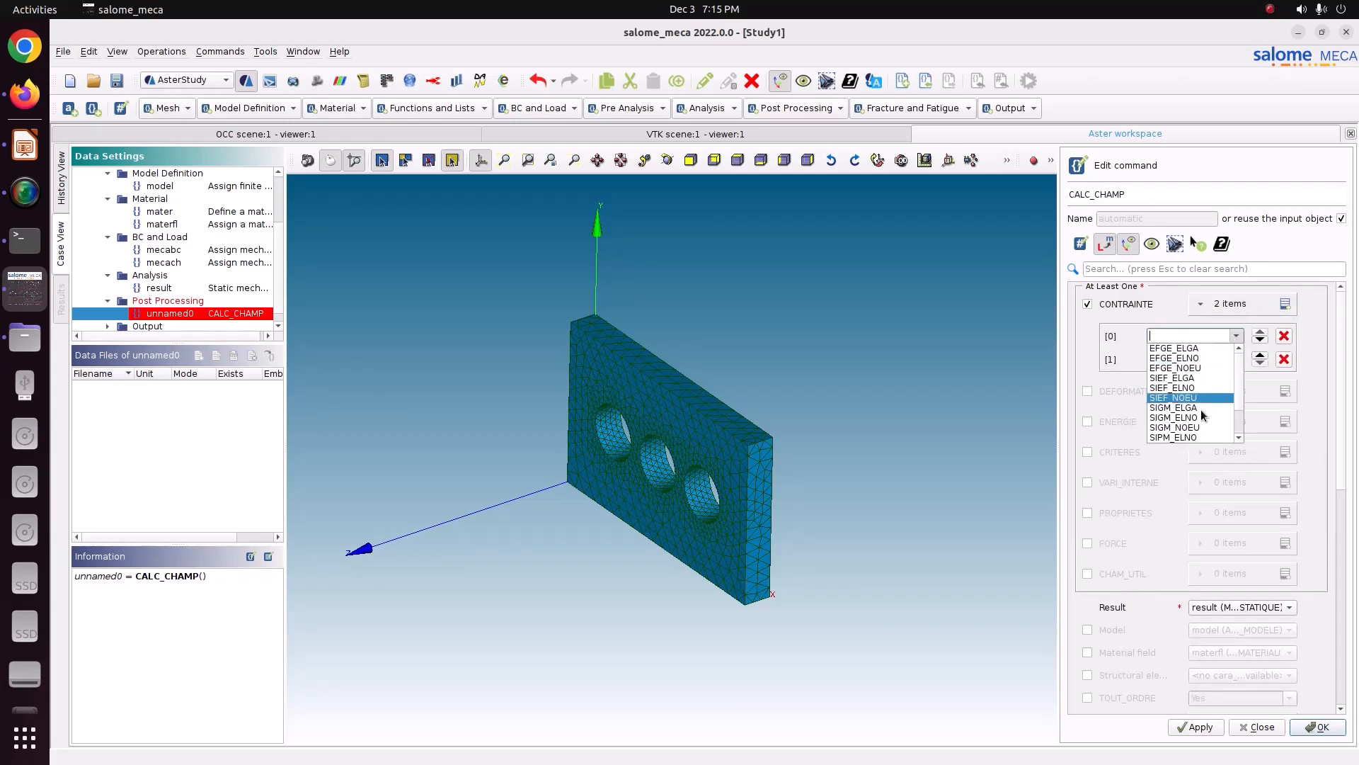
left_click(1187, 419)
left_click(1239, 360)
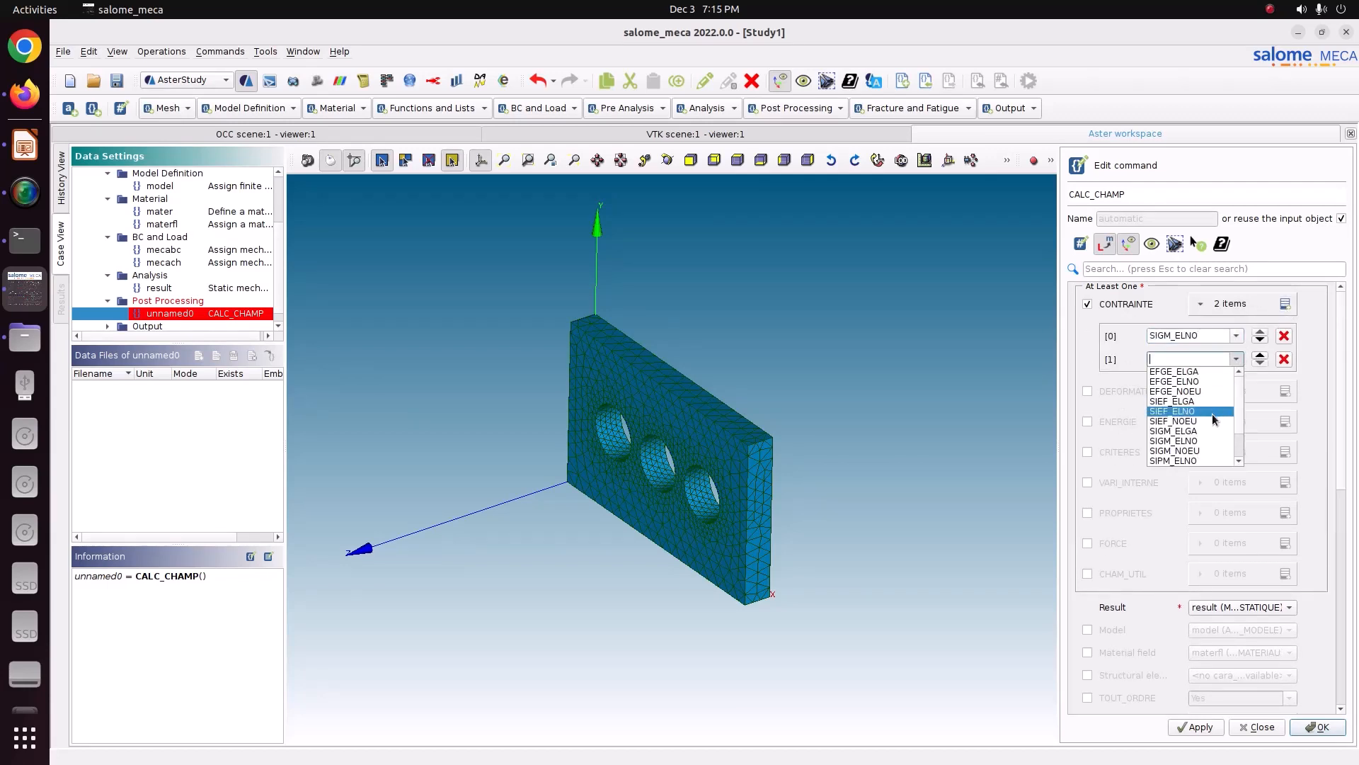
left_click(1201, 456)
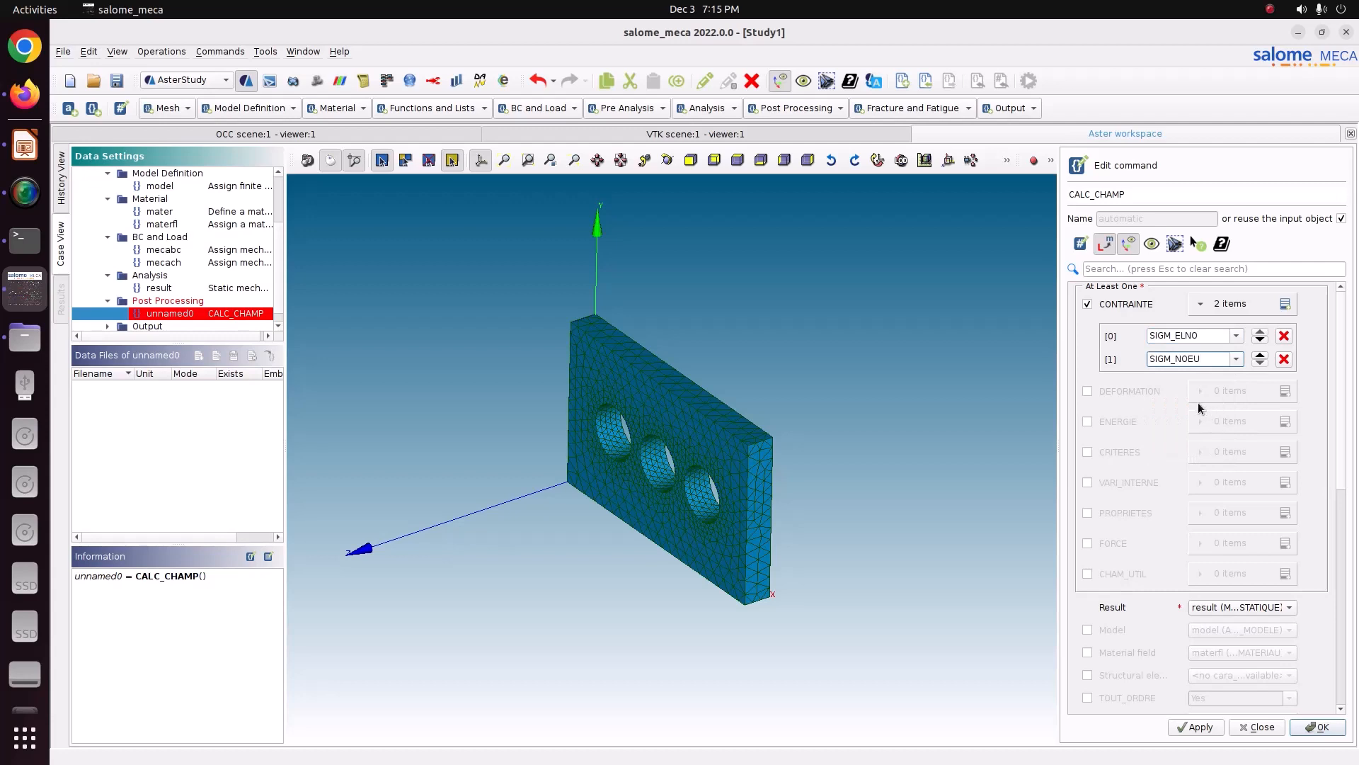
Step: Request CRITERES fields SIEQ_ELNO and SIEQ_NOEU in the CALC_CHAMP command
left_click(1123, 448)
left_click(1285, 452)
left_click(1236, 484)
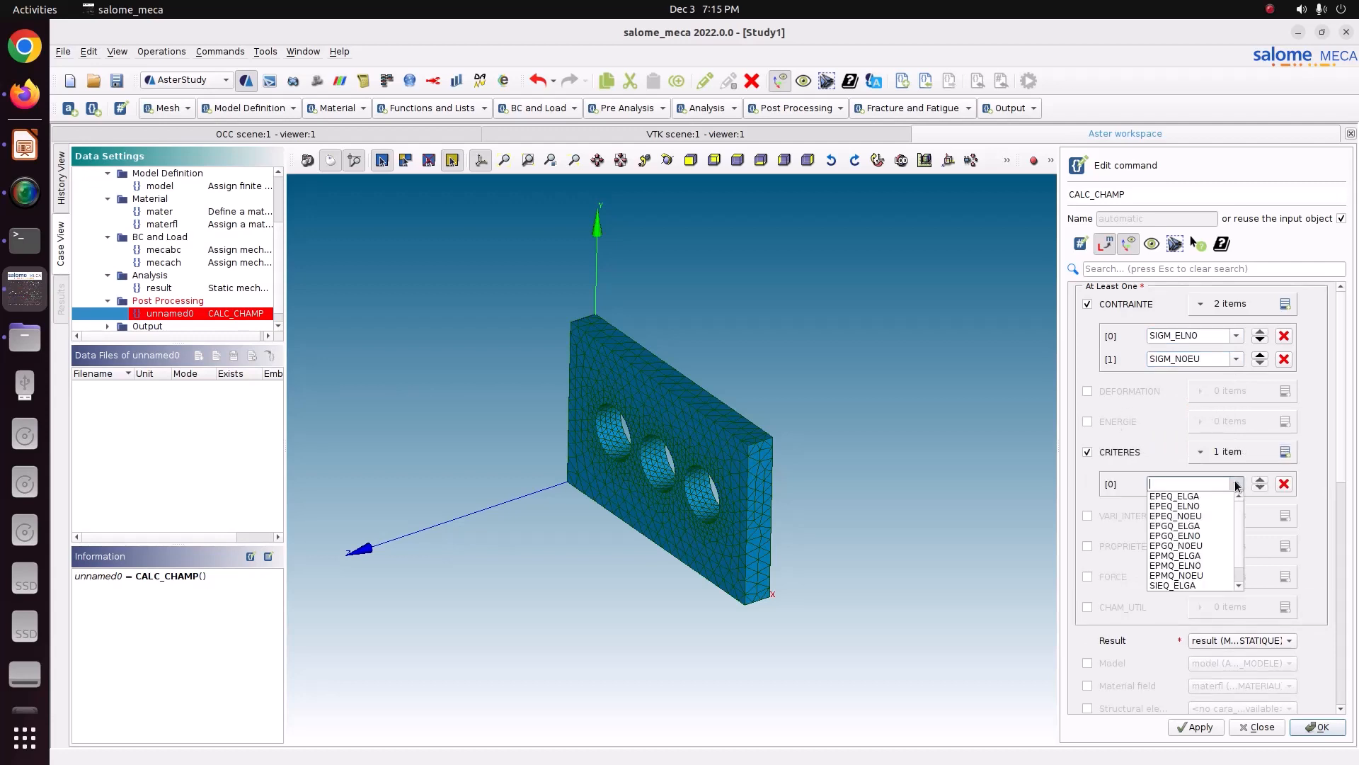
left_click(1195, 575)
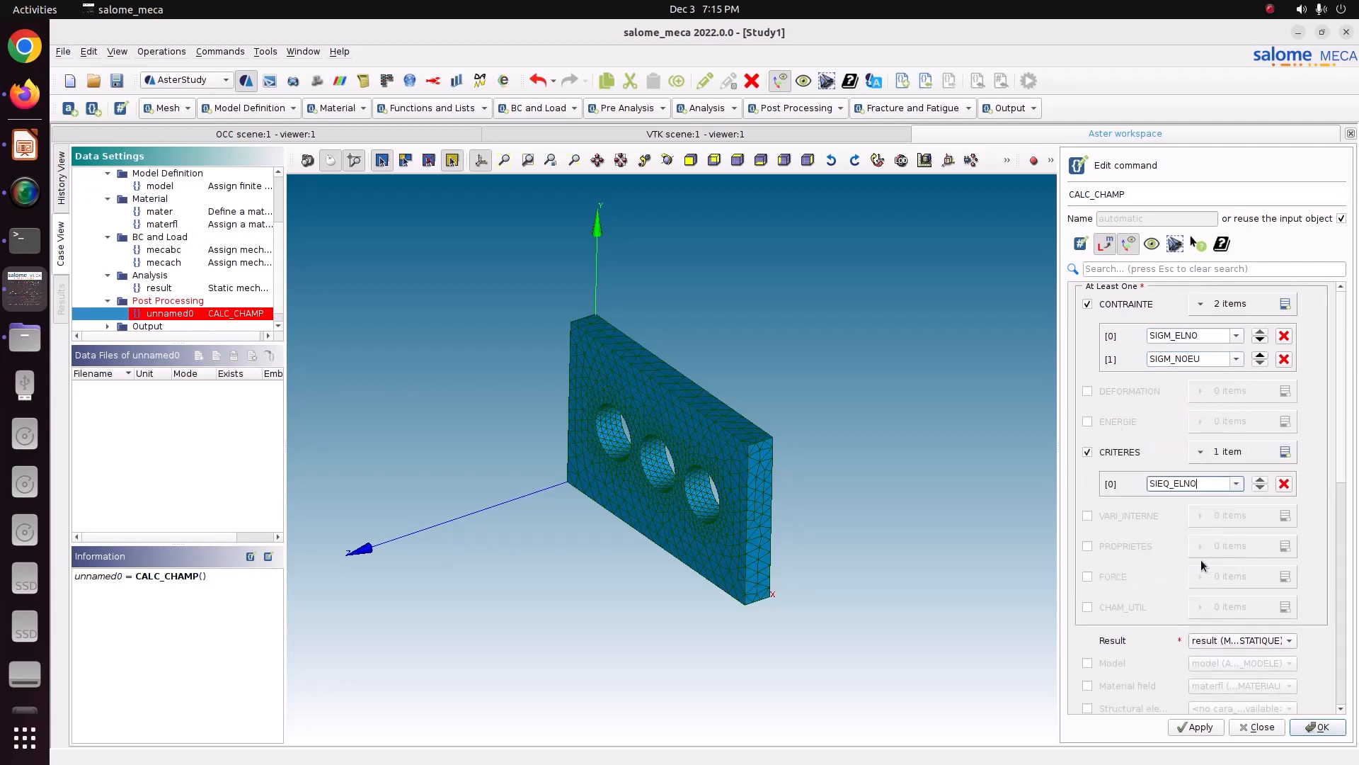
left_click(1285, 452)
left_click(1237, 508)
scroll(1190, 567, "down", 1)
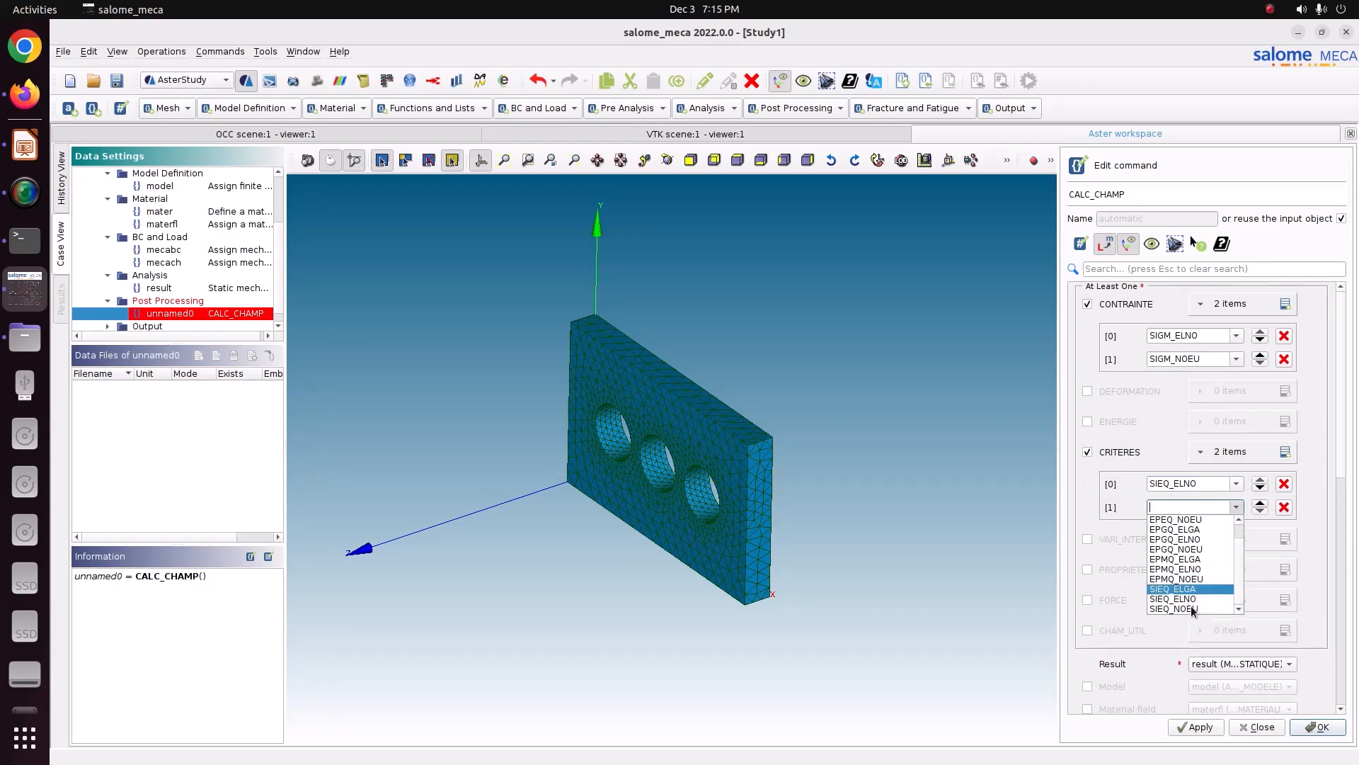
left_click(1179, 608)
Step: Enable the Model and Material field options, then apply and store the CALC_CHAMP command
left_click(1115, 688)
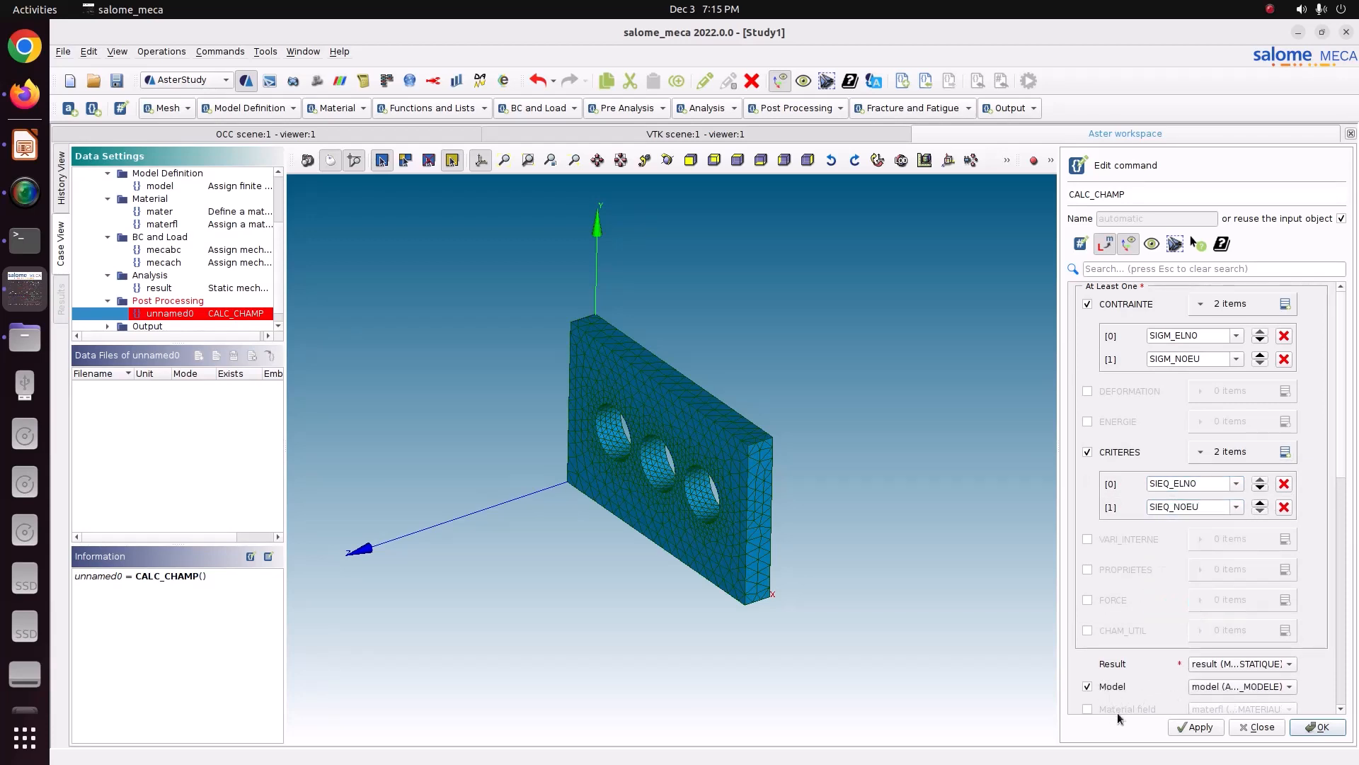
left_click(1117, 709)
left_click(1207, 729)
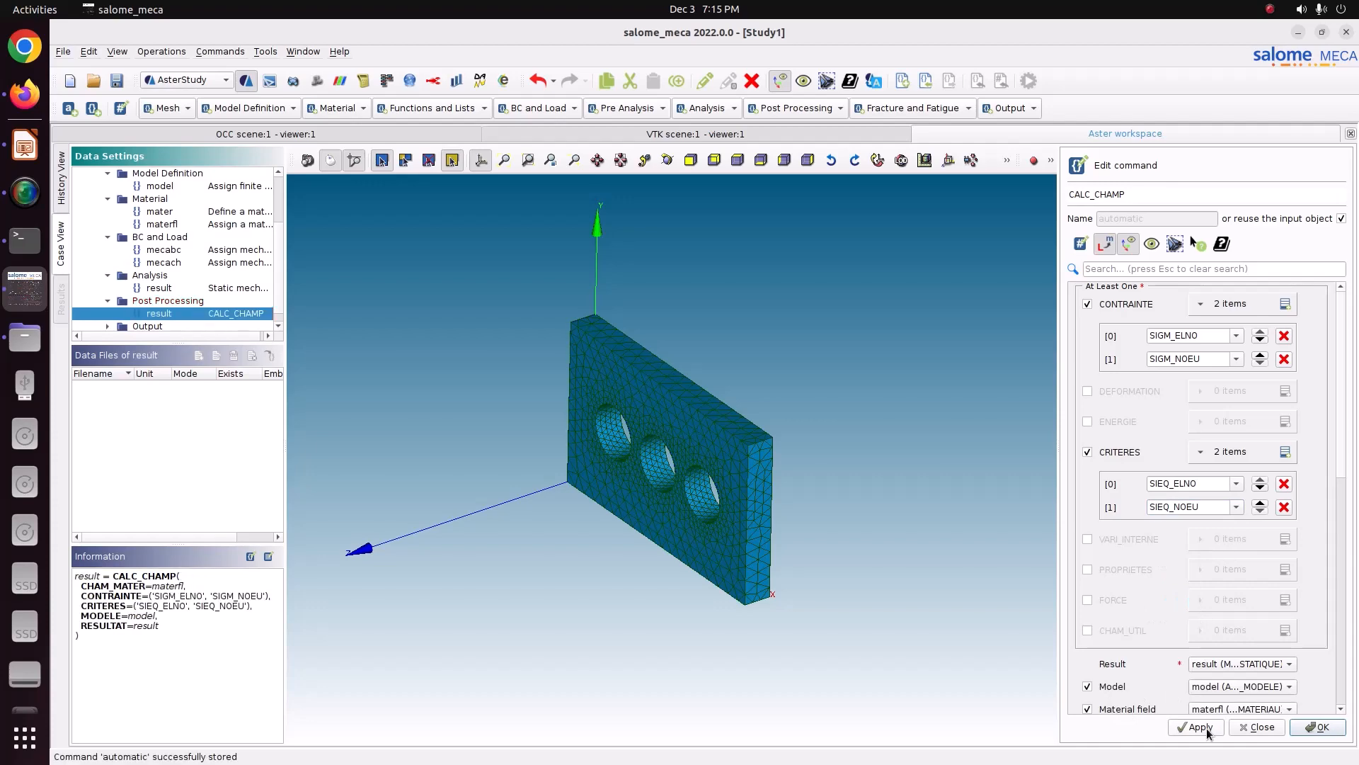
left_click(1335, 729)
Step: Edit the IMPR_RESU output command to include the mesh, all fields with TOUT_CHAM set to Yes, and the CALC_CHAMP result, then store it
left_click(107, 326)
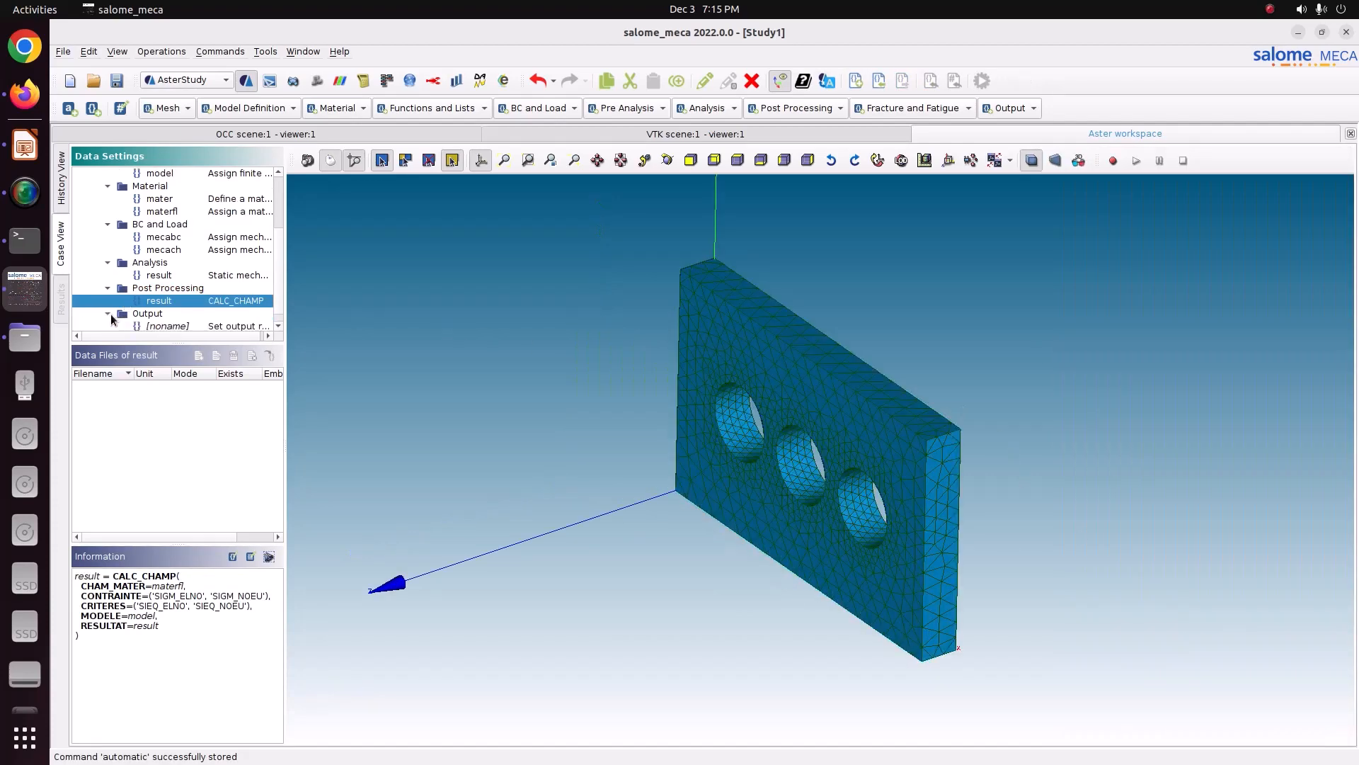
double_click(199, 326)
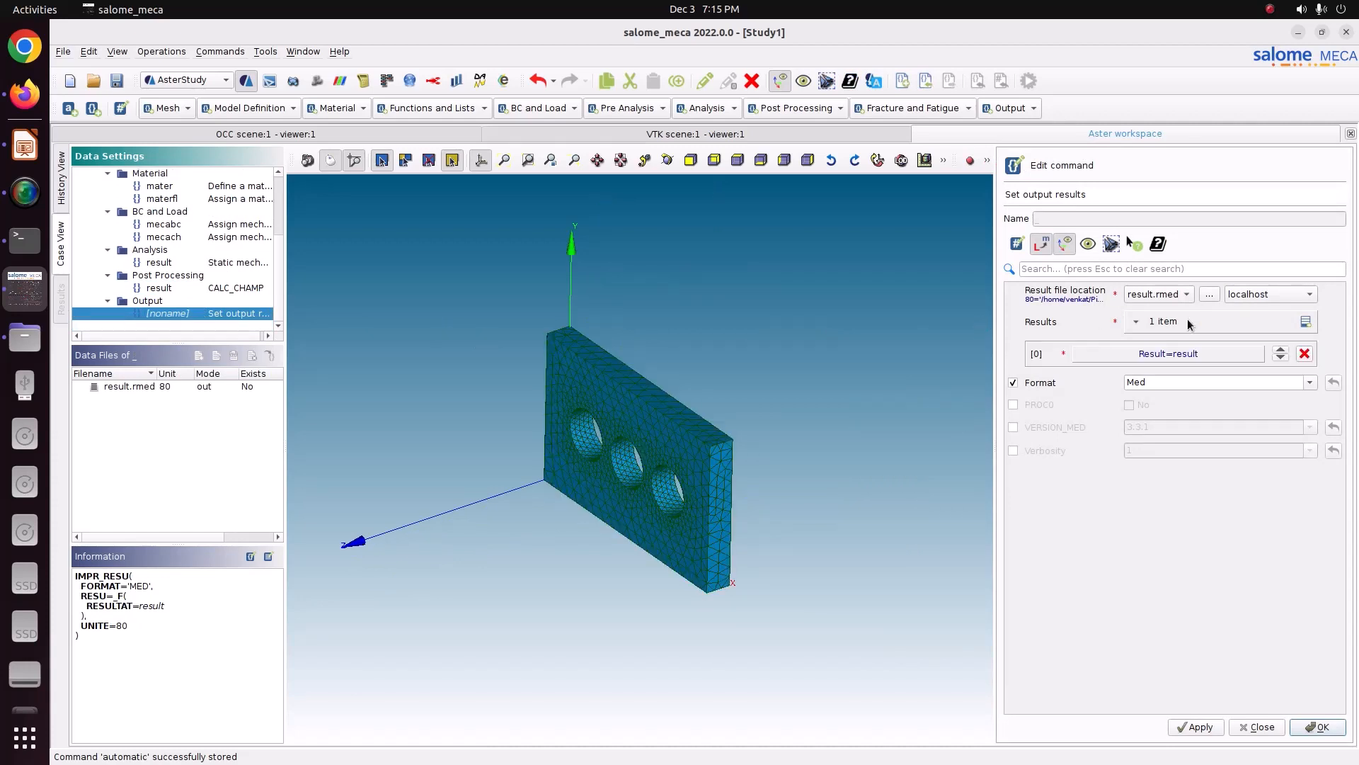
left_click(1188, 353)
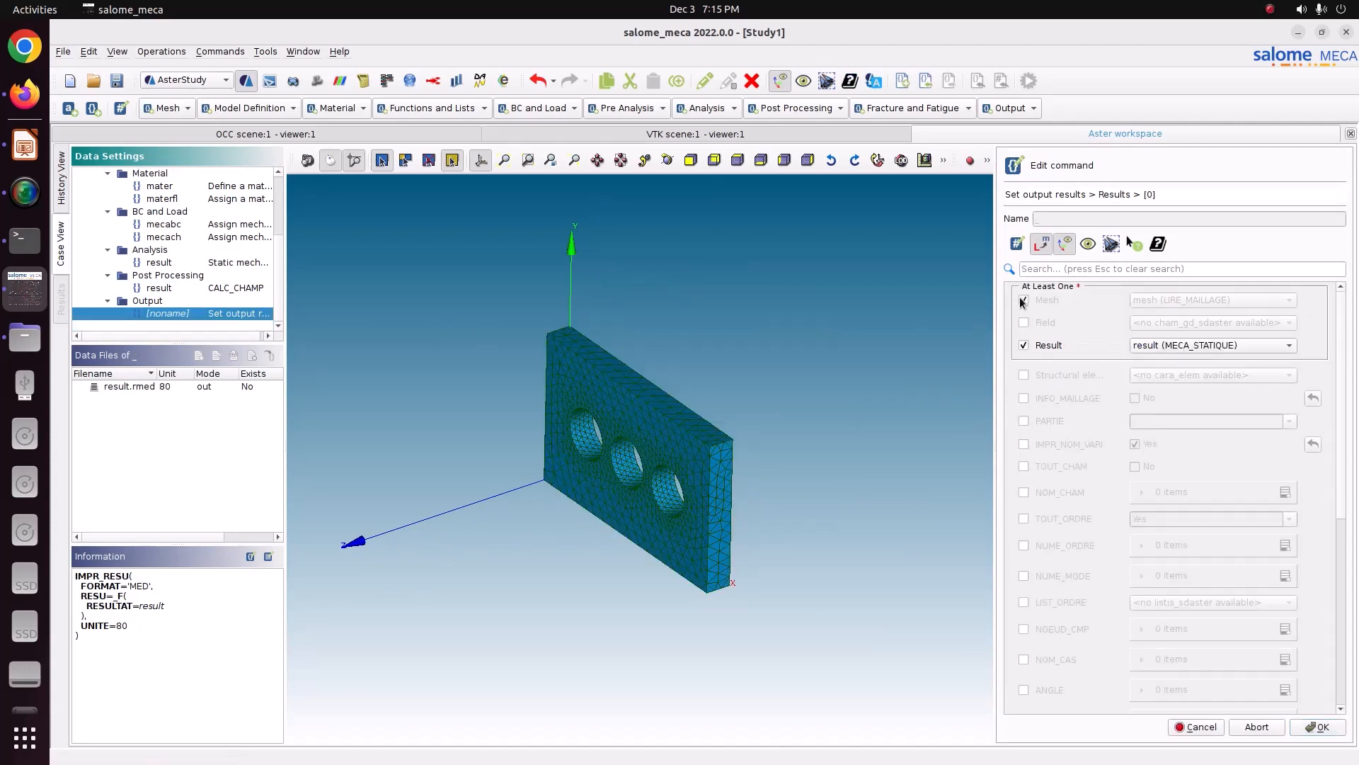
left_click(1024, 300)
left_click(1056, 466)
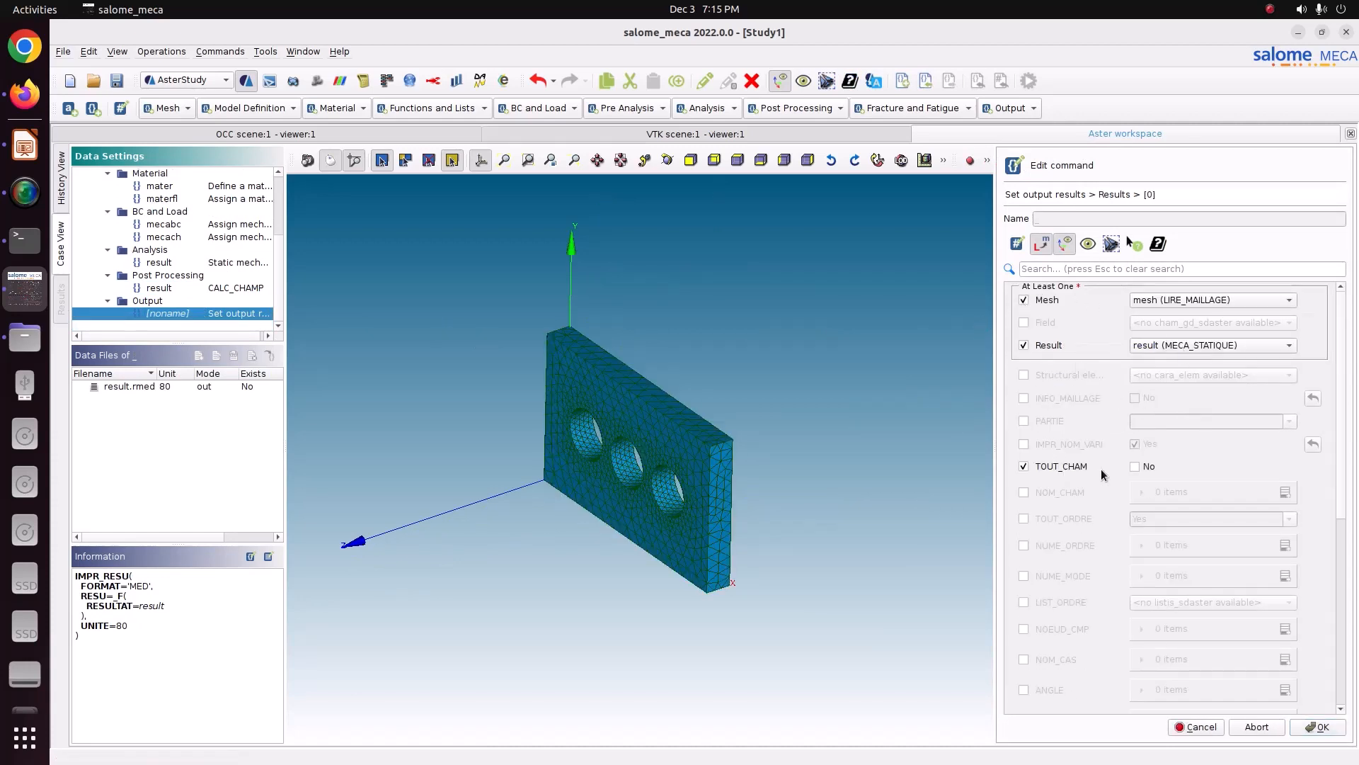
left_click(1136, 467)
left_click(1185, 352)
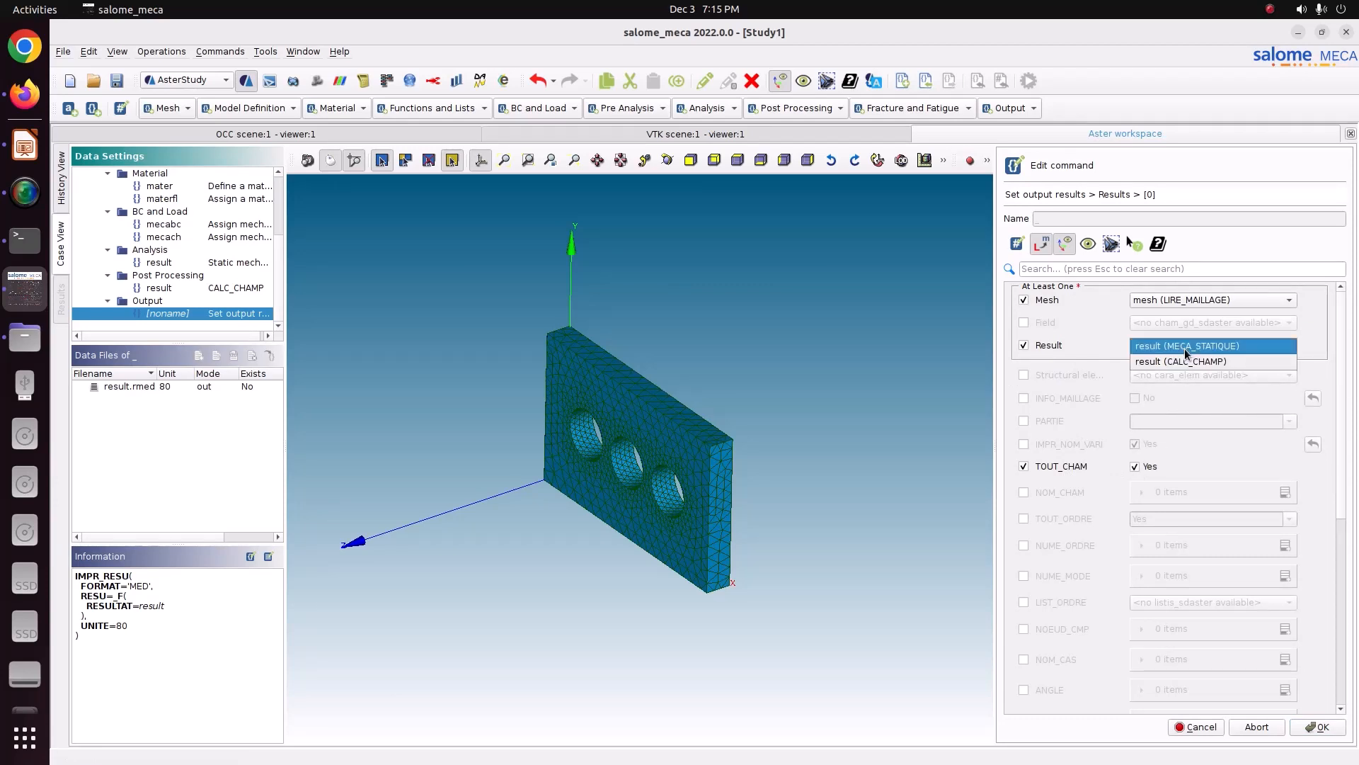
left_click(1185, 359)
left_click(1313, 726)
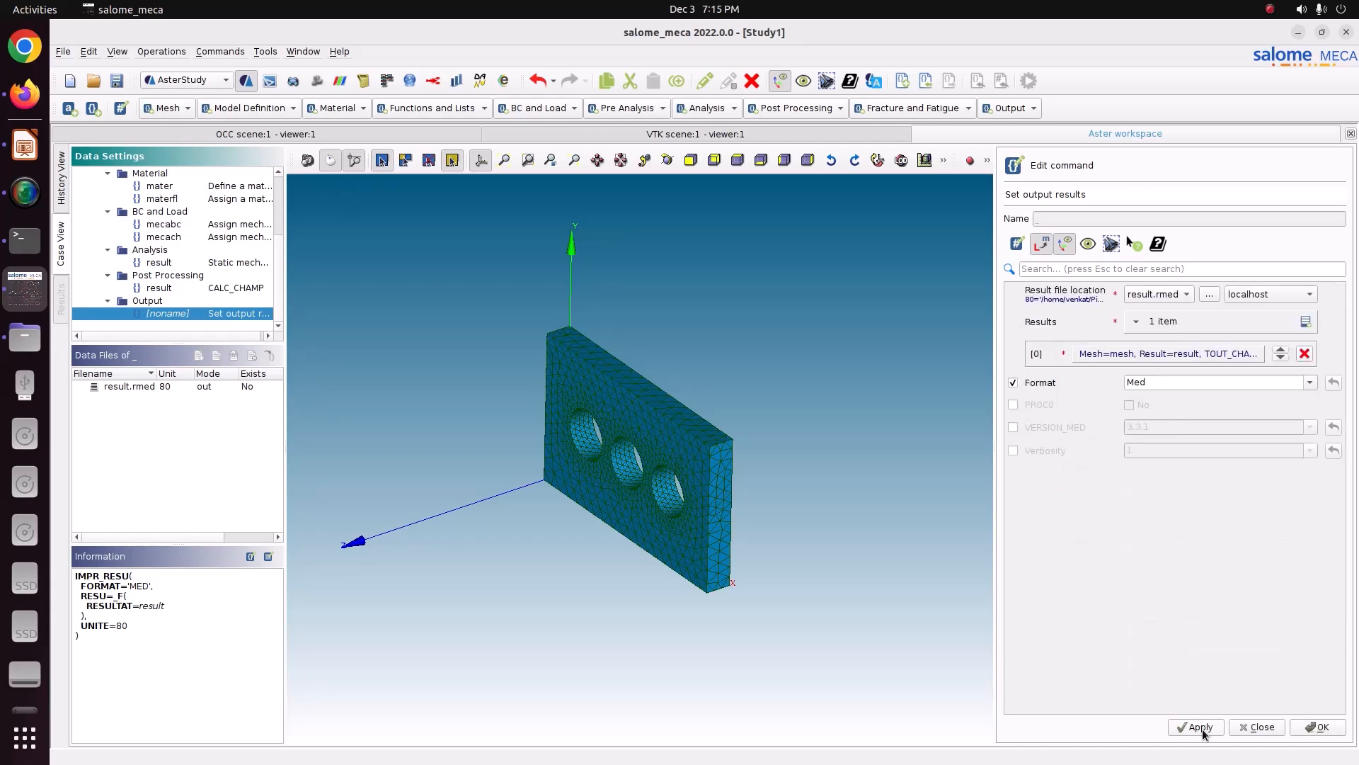
left_click(1205, 729)
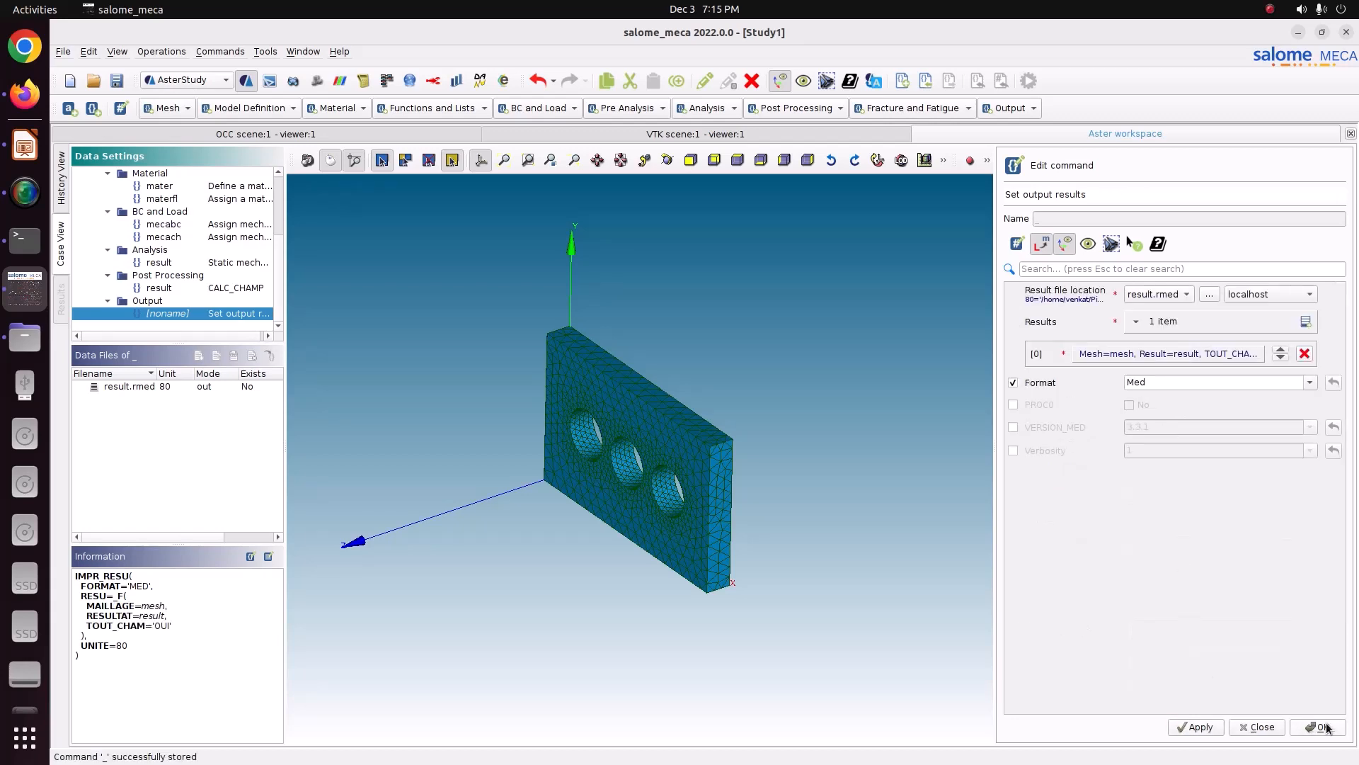
left_click(1321, 727)
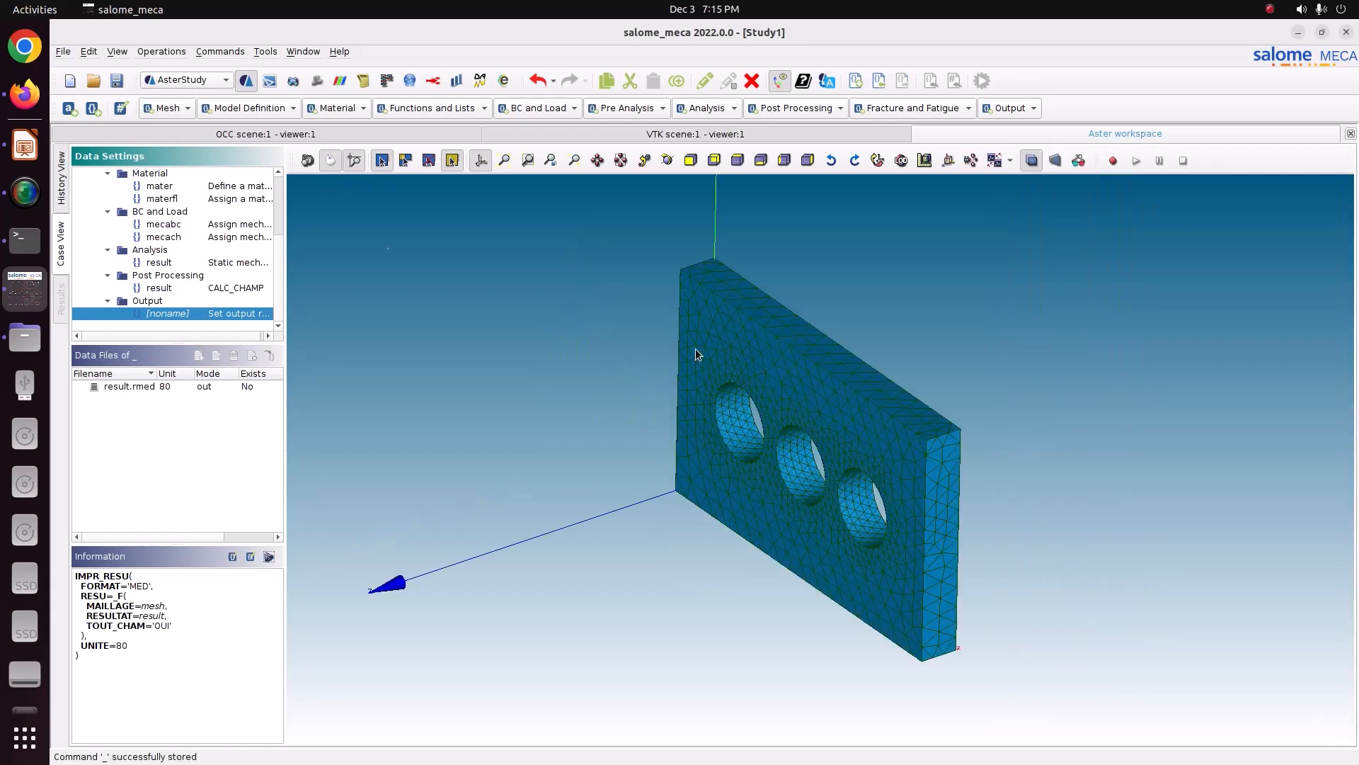
Step: Save the study and run Stage_1 from the history view with auto-refresh set to 5 s
left_click(117, 80)
scroll(178, 303, "up", 3)
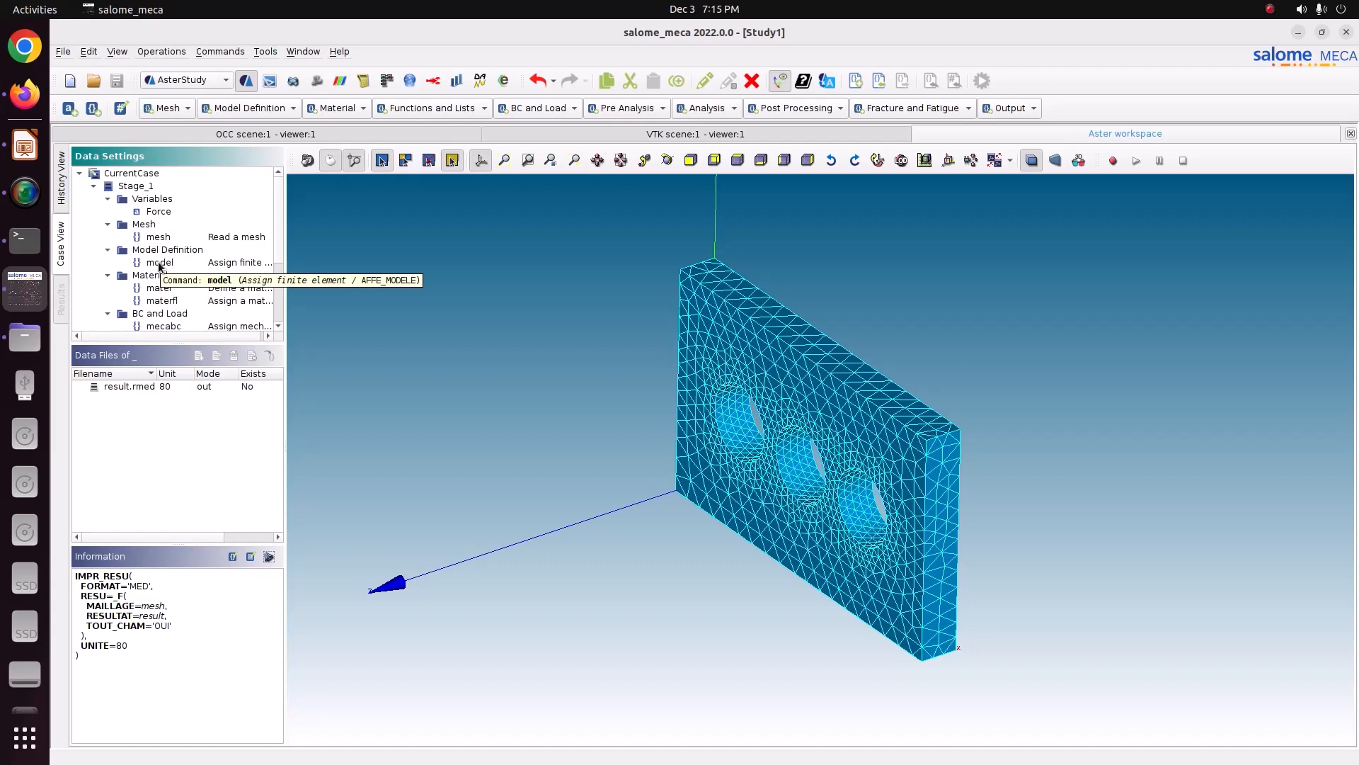
left_click(61, 200)
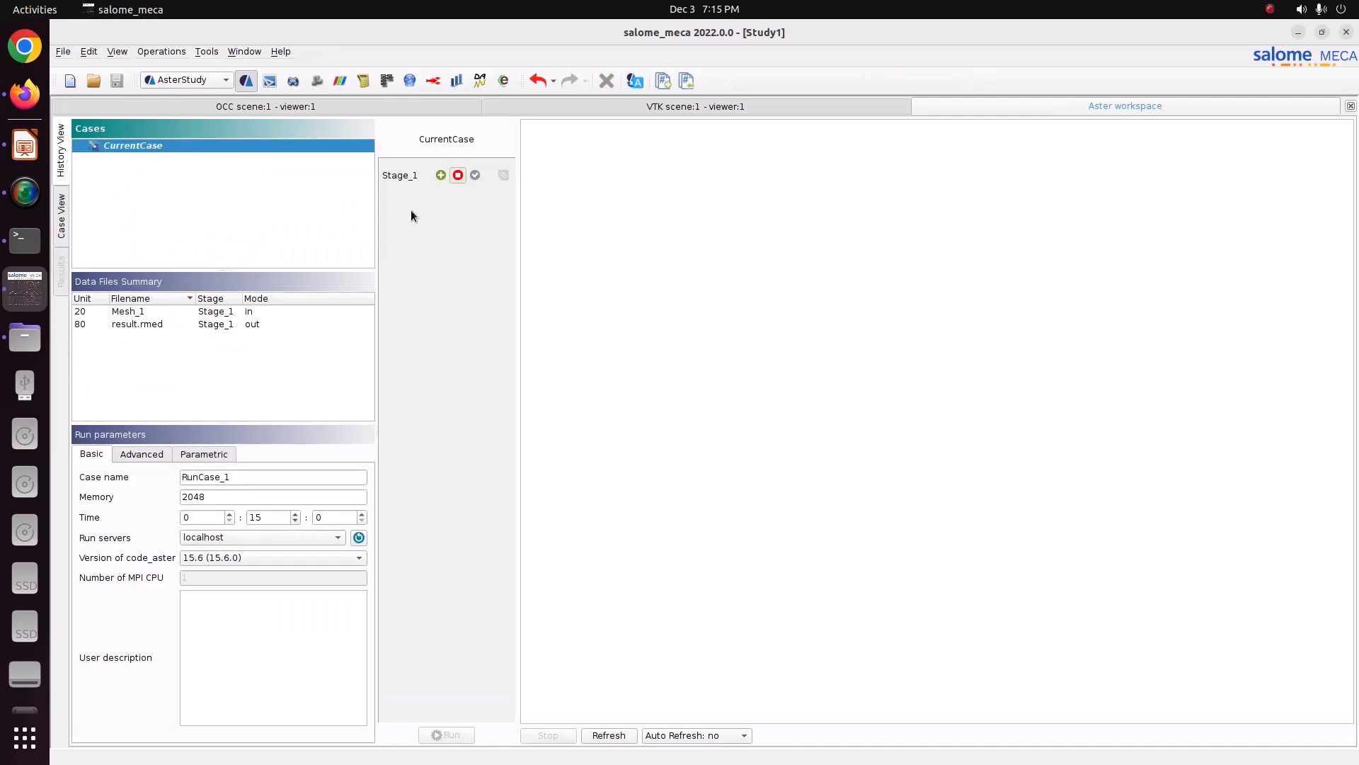
left_click(435, 175)
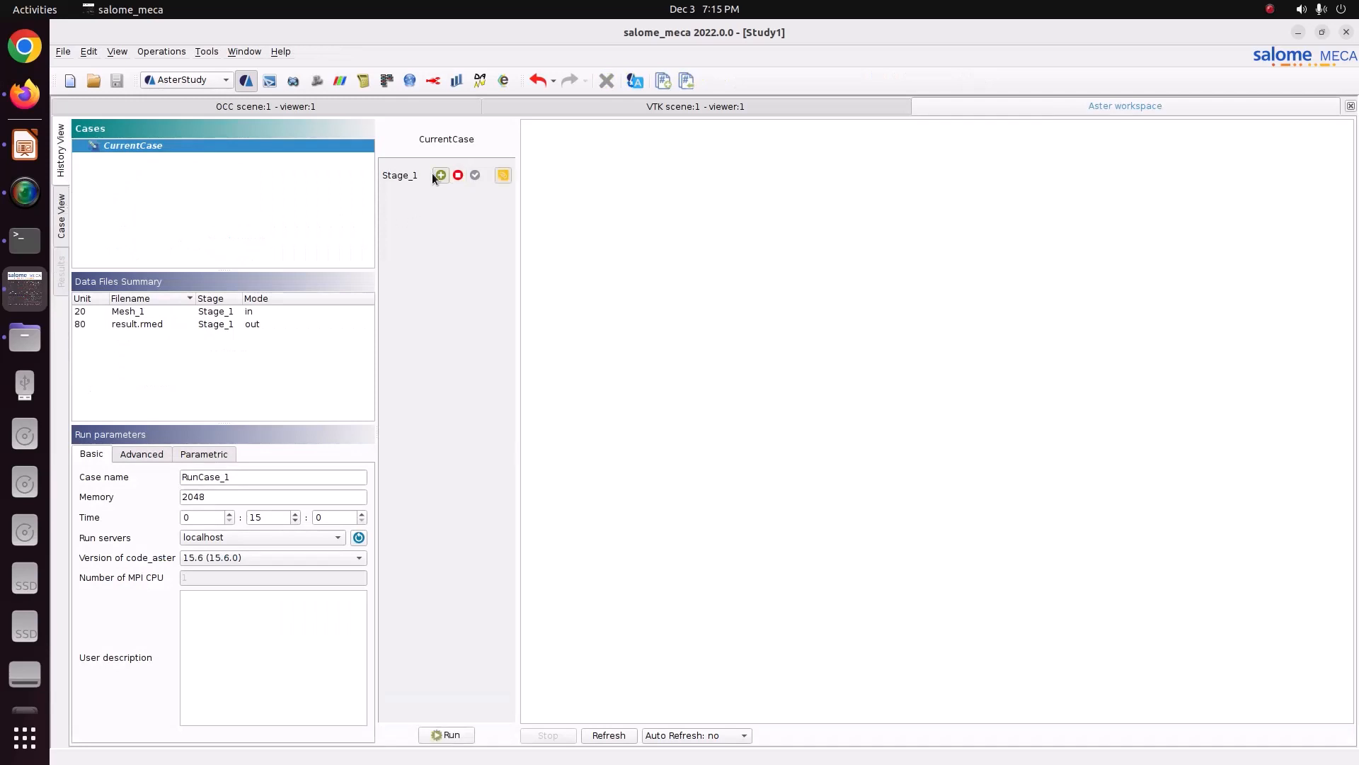
left_click(698, 735)
left_click(703, 670)
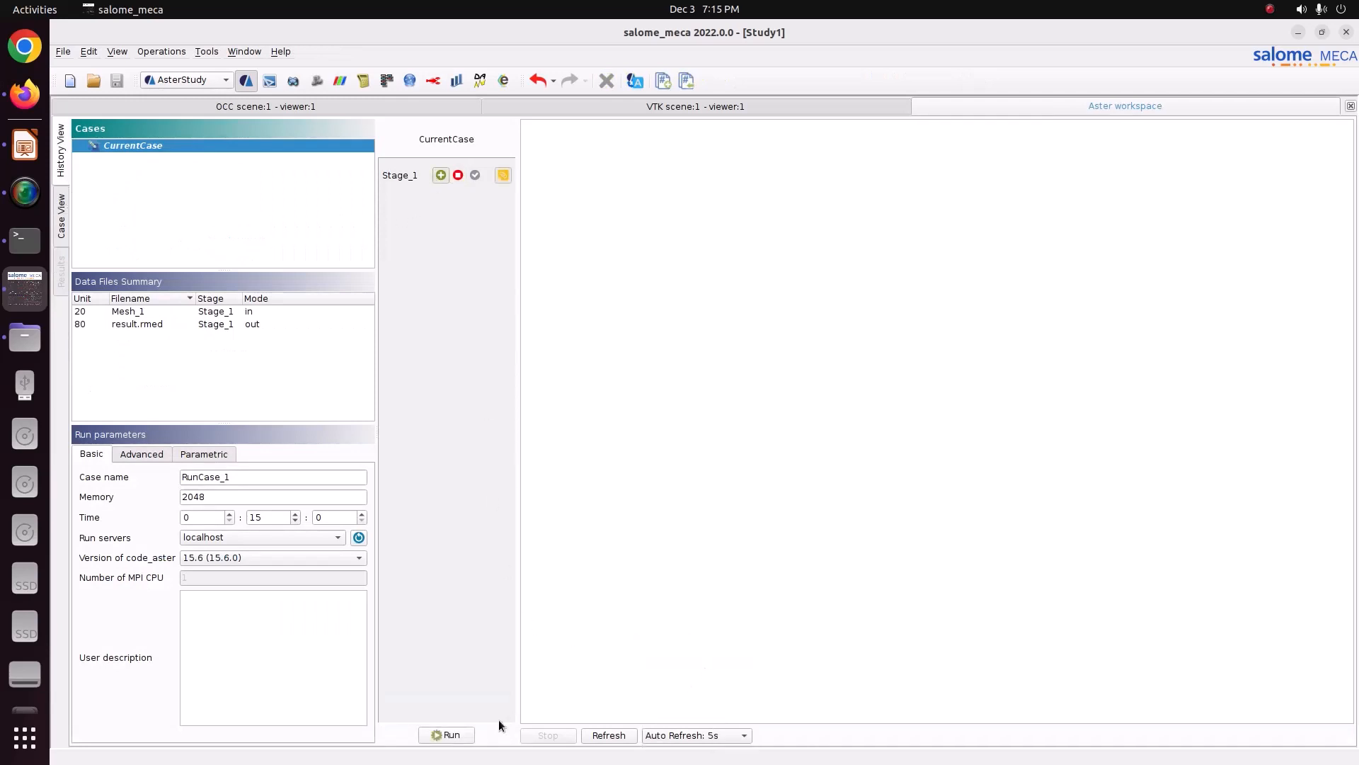
left_click(449, 735)
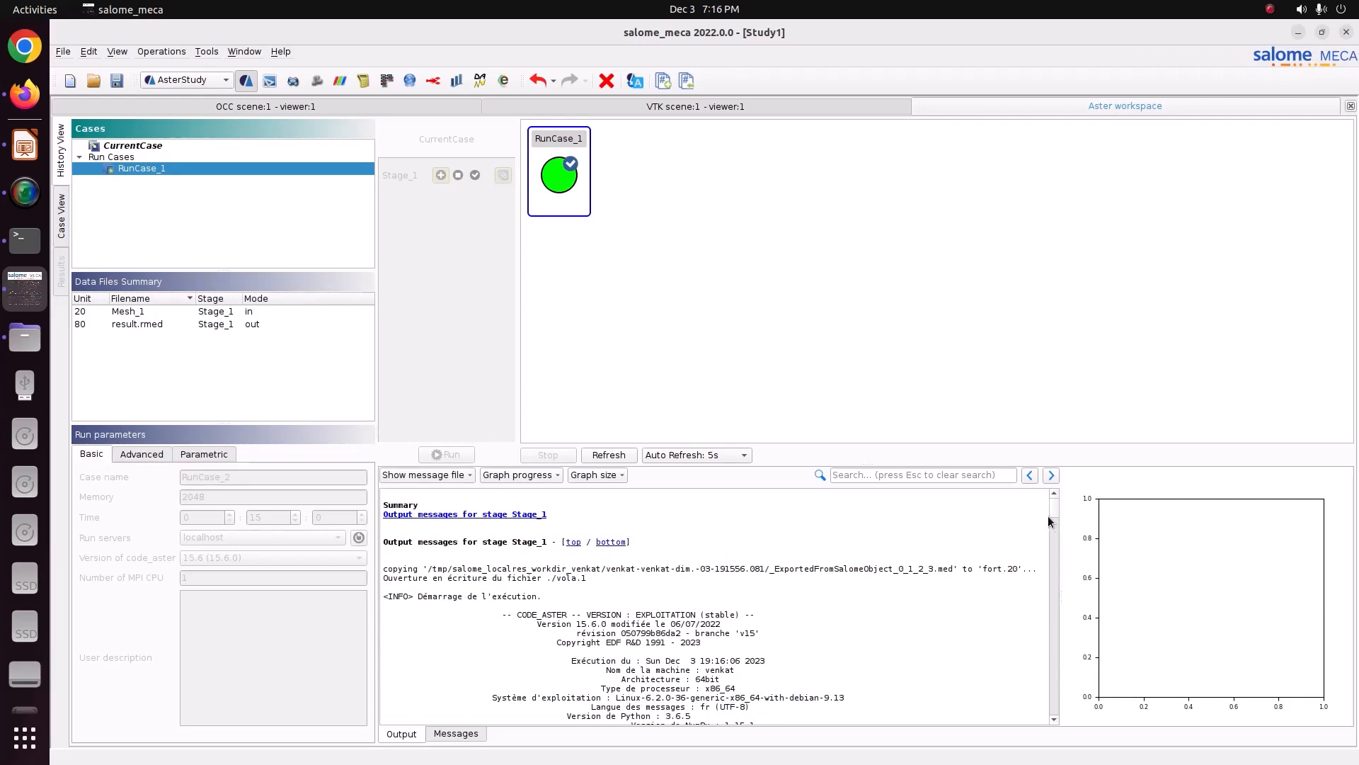
Step: Scroll through the run's output messages to examine the job diagnostic
left_click_drag(1050, 516, 1040, 715)
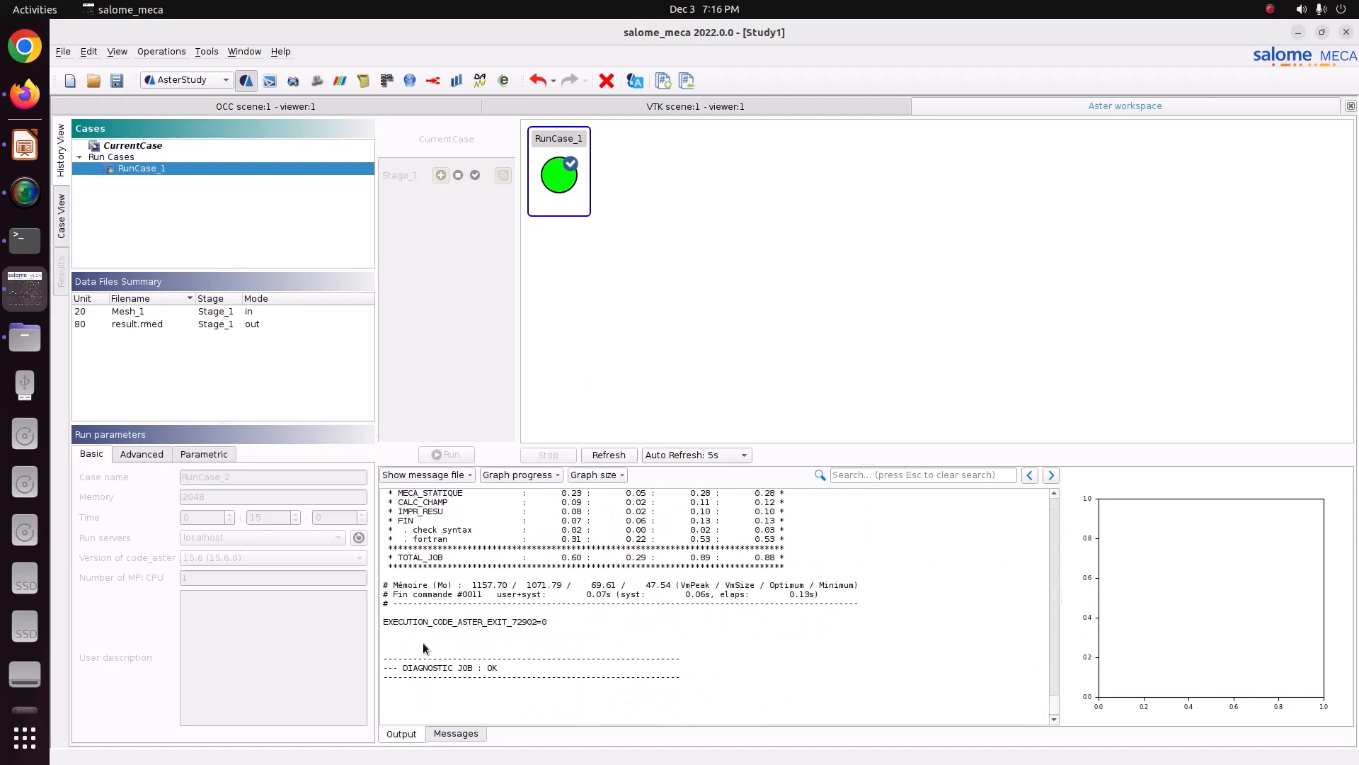
left_click_drag(425, 646, 594, 703)
left_click(751, 610)
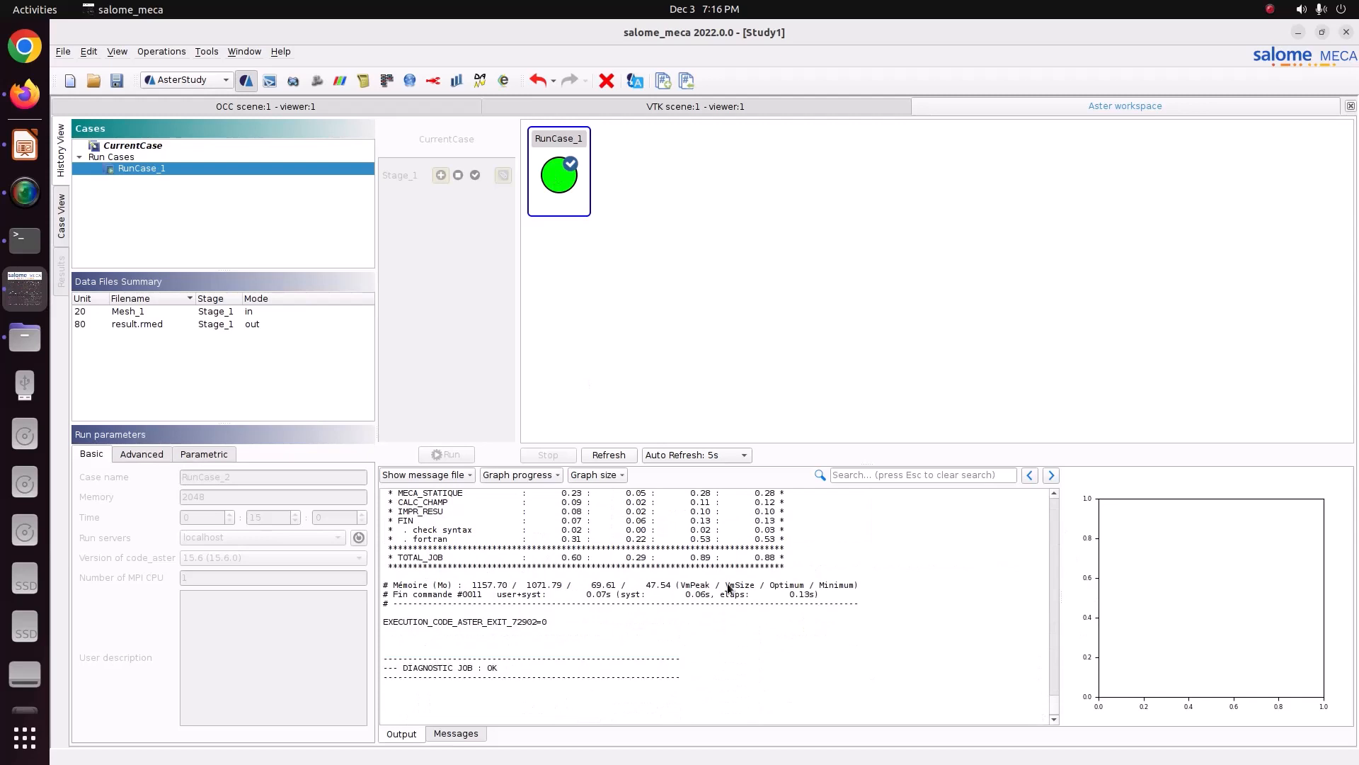
Step: Save the study and switch to the ParaVis module
left_click(117, 82)
left_click(179, 83)
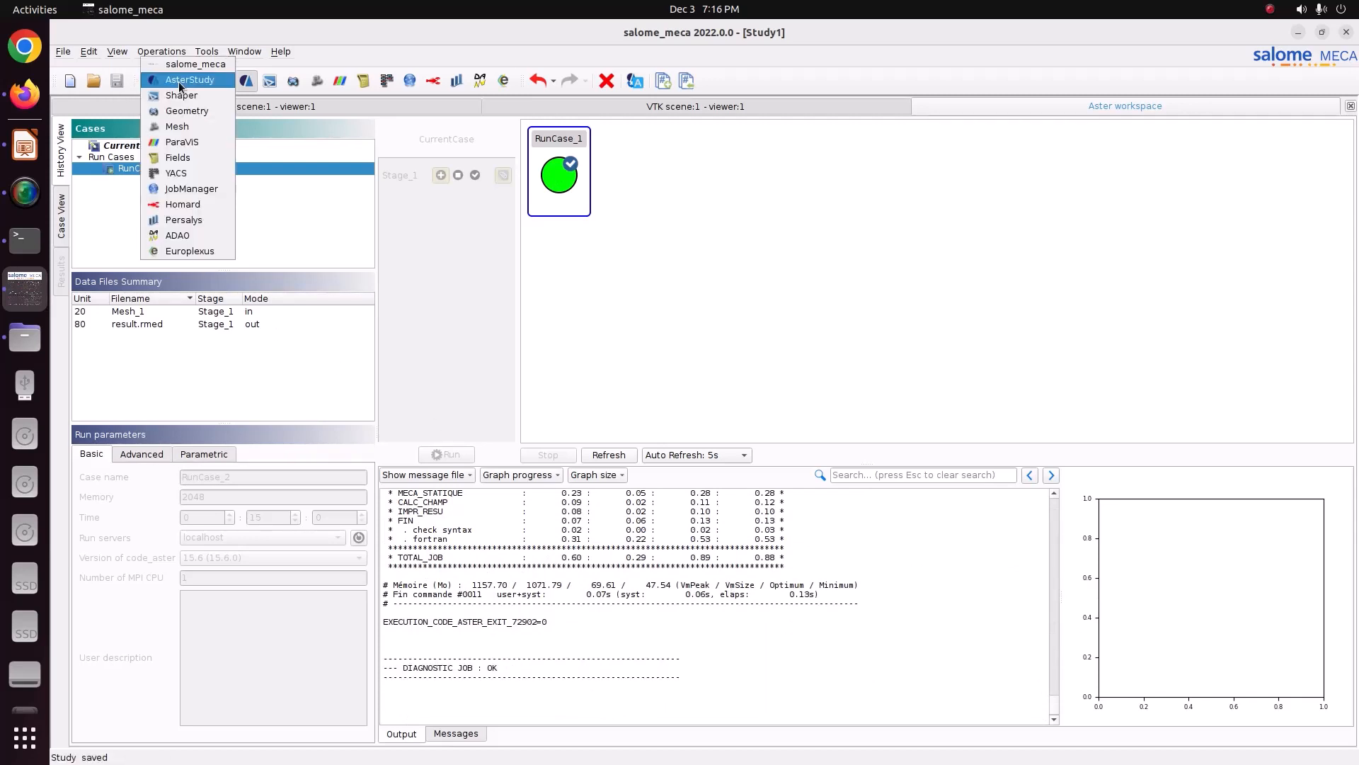
left_click(183, 140)
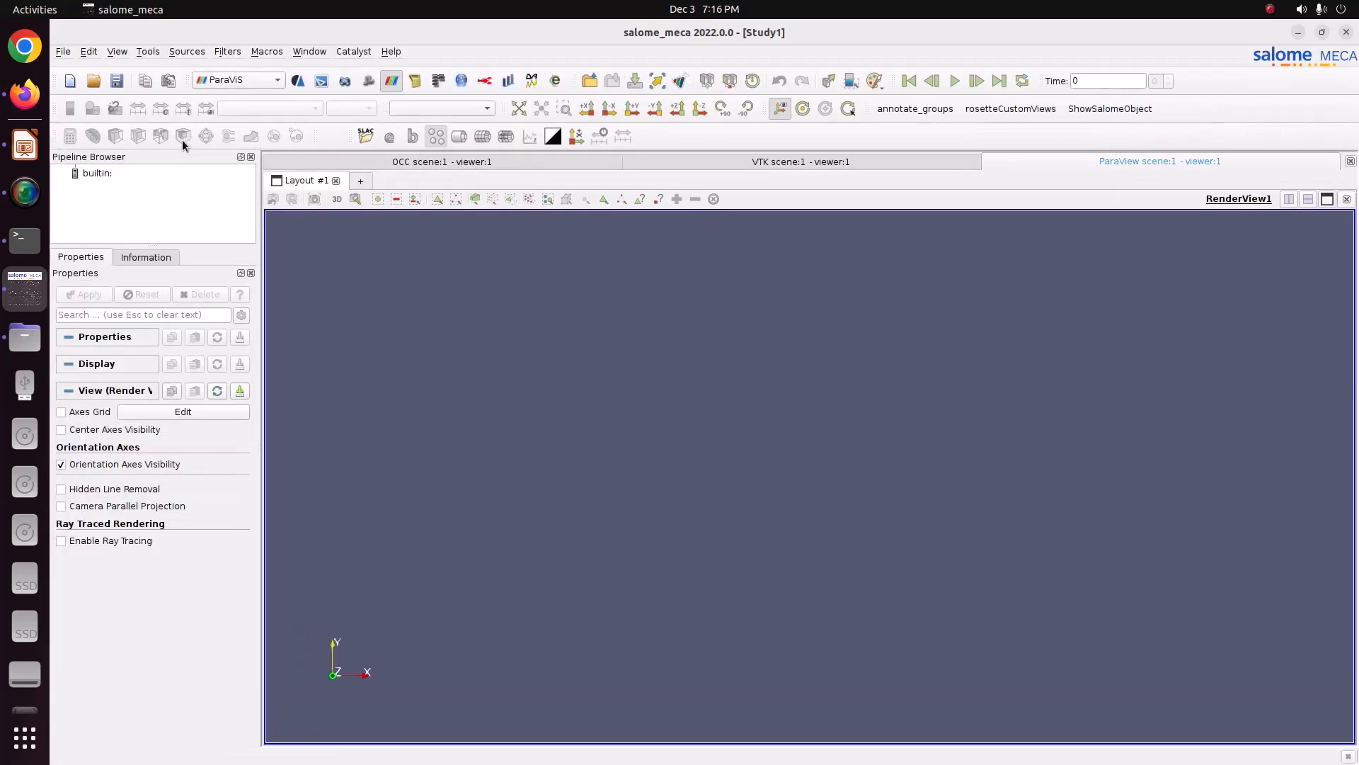
Step: Open result.rmed from the Pictures/CODE_ASTER/55_plate_cut folder in ParaVis and apply it
right_click(111, 178)
left_click(120, 186)
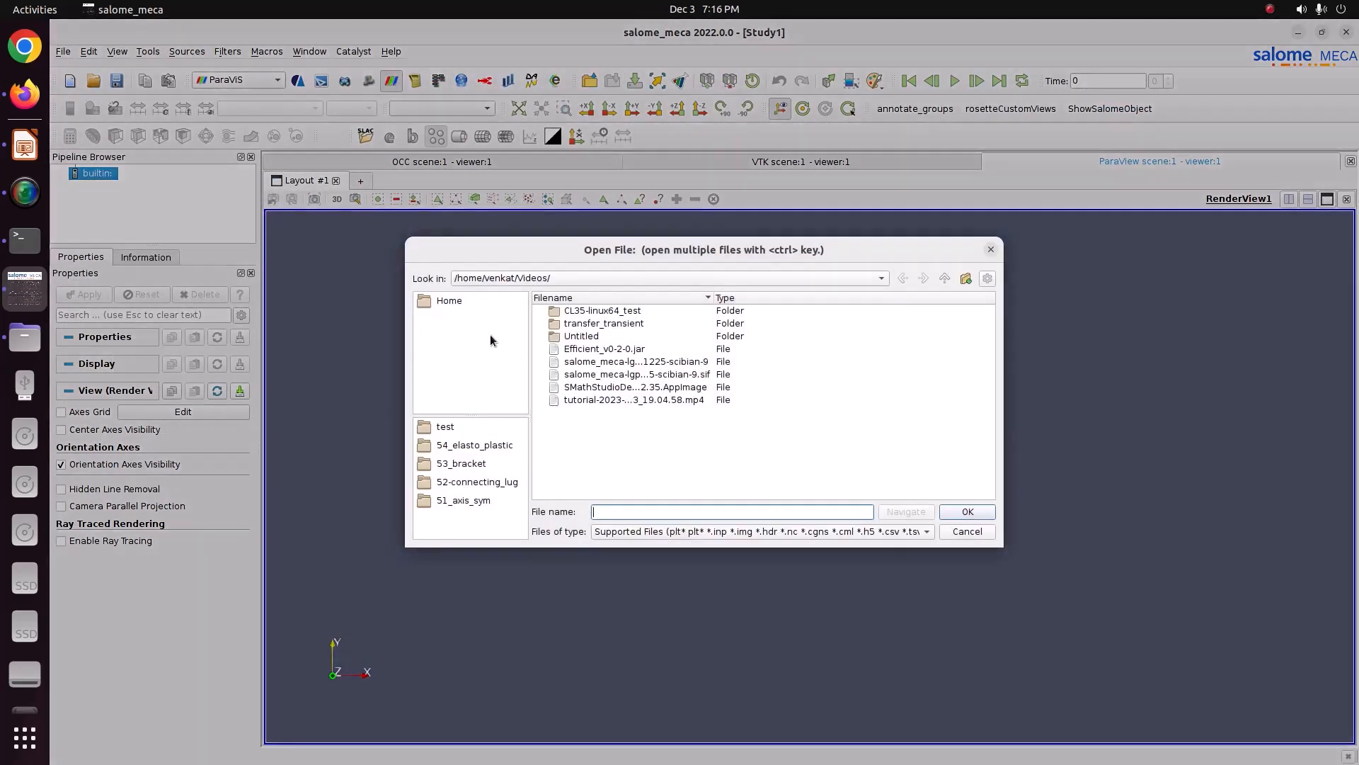
left_click(447, 303)
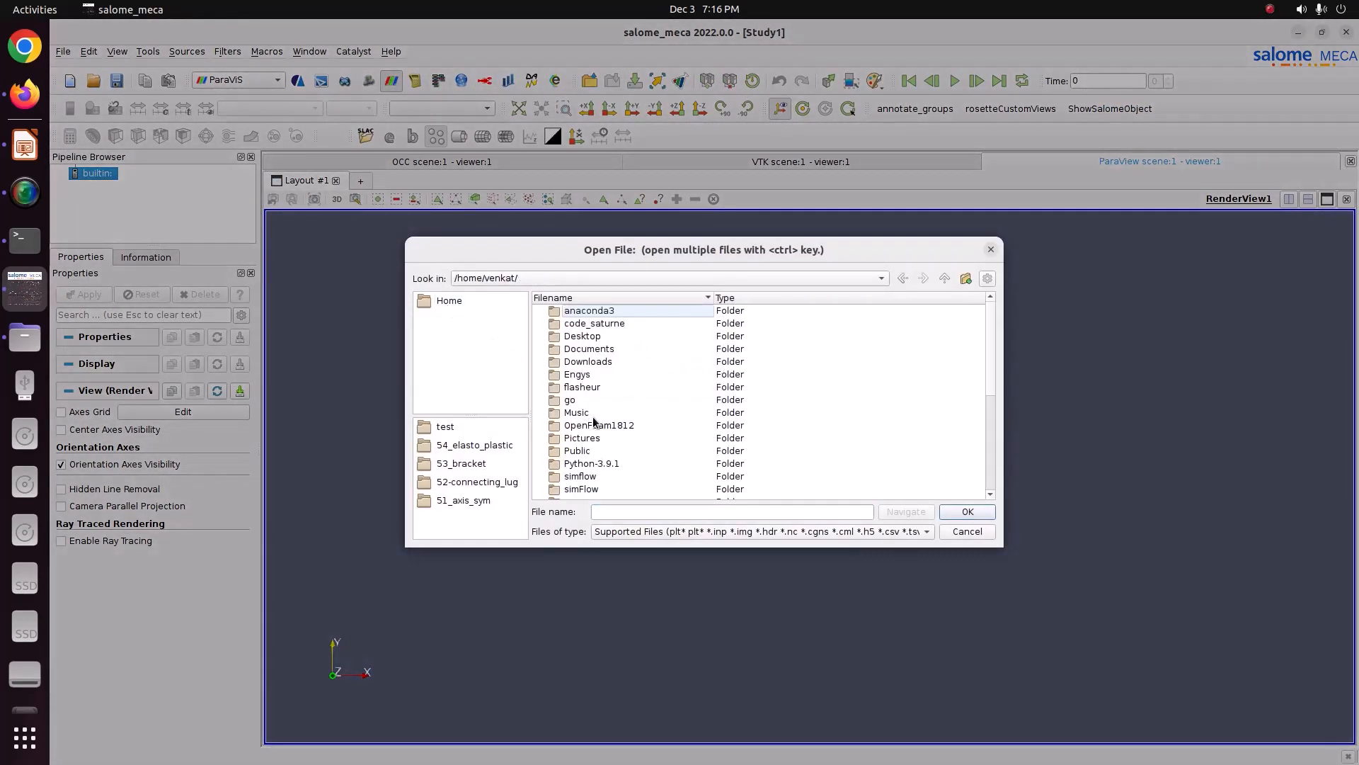
left_click(596, 439)
double_click(600, 439)
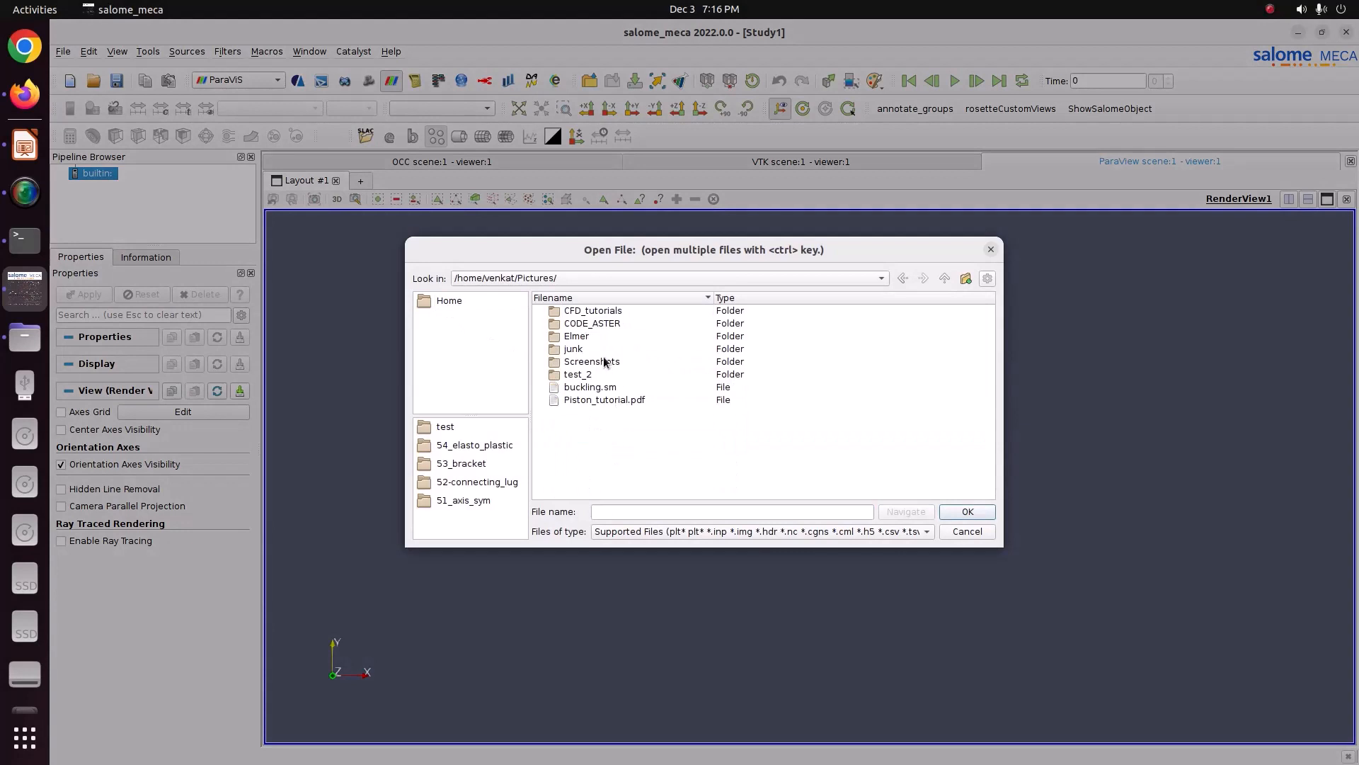
double_click(592, 324)
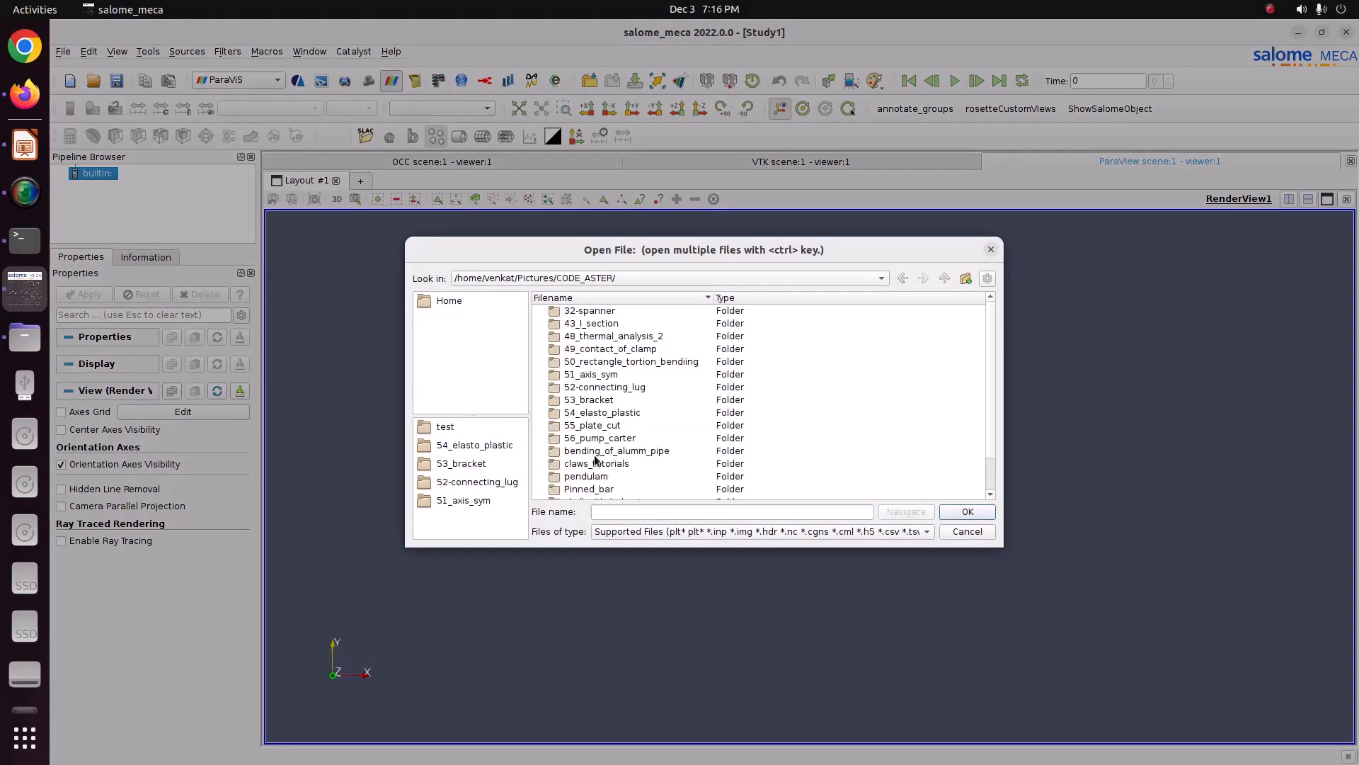
double_click(593, 426)
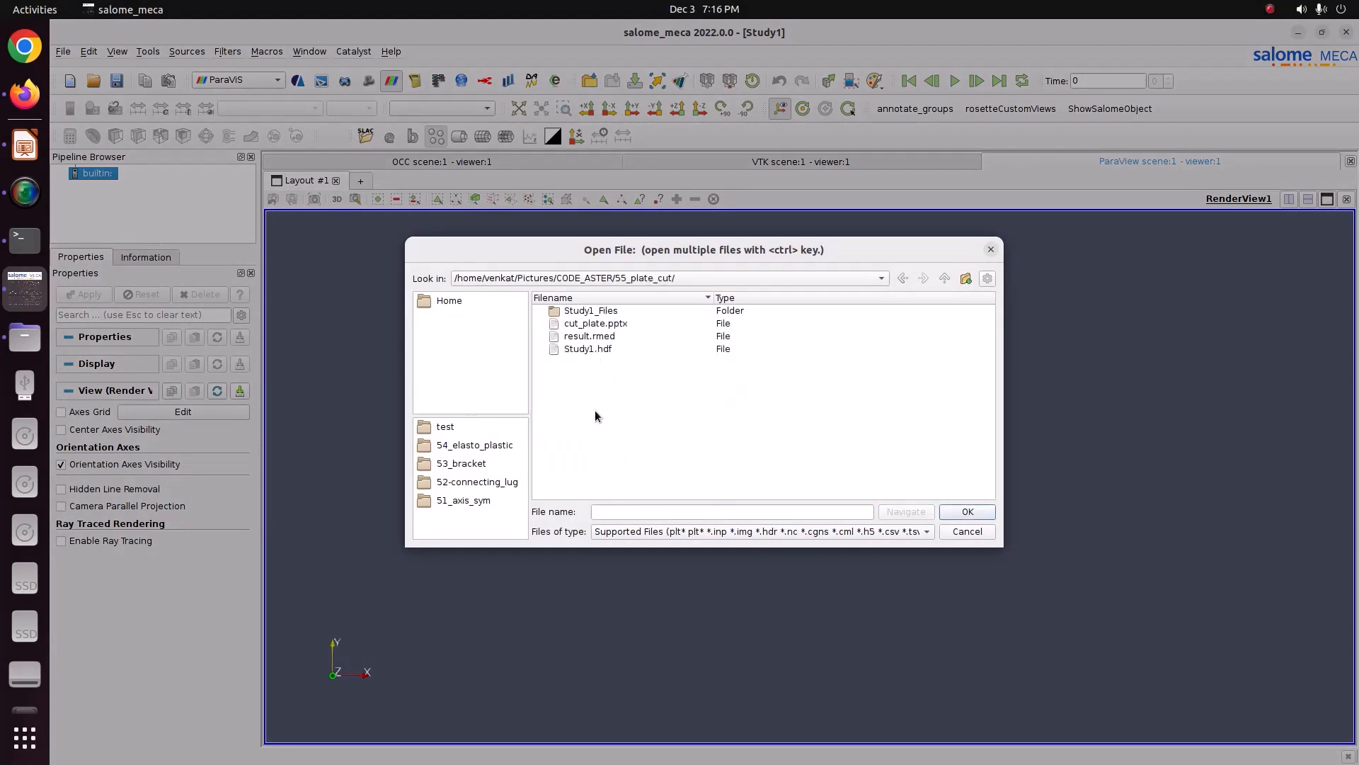
double_click(588, 337)
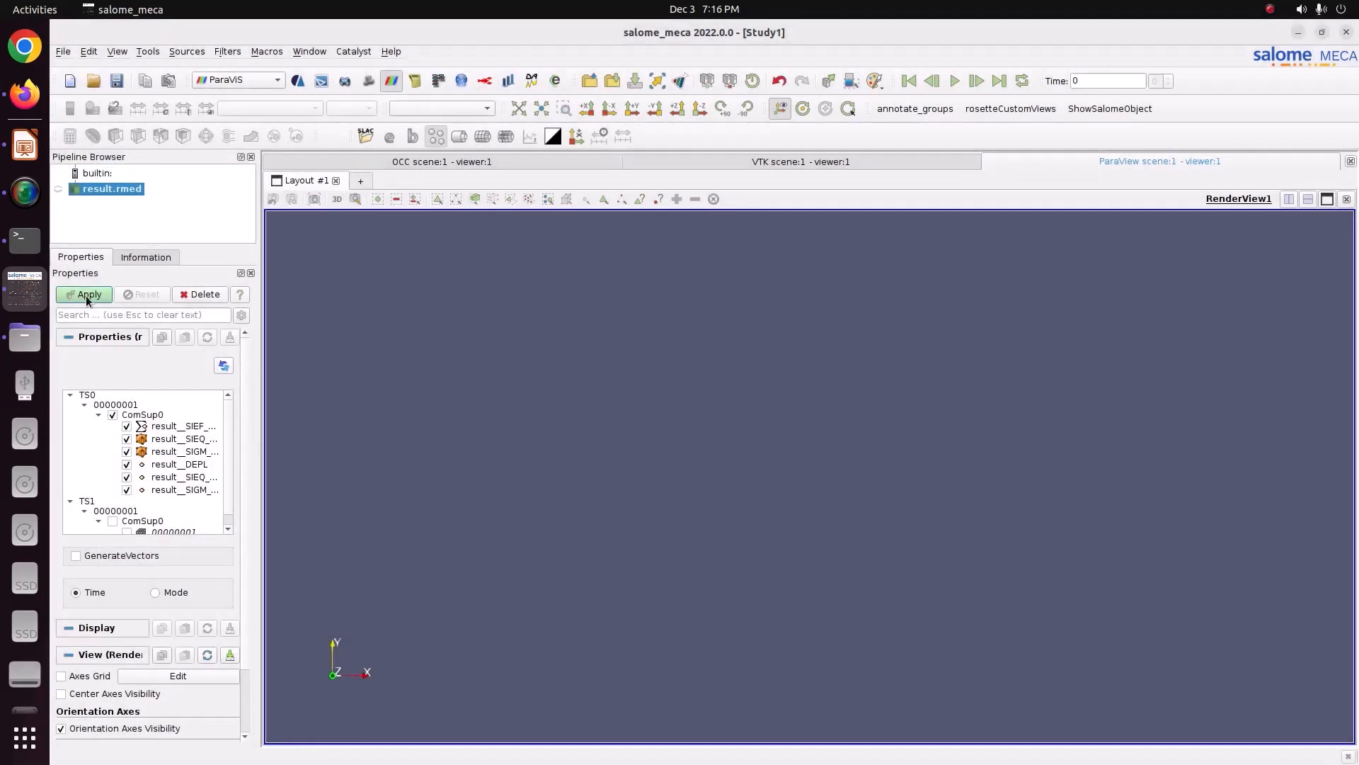
left_click(86, 295)
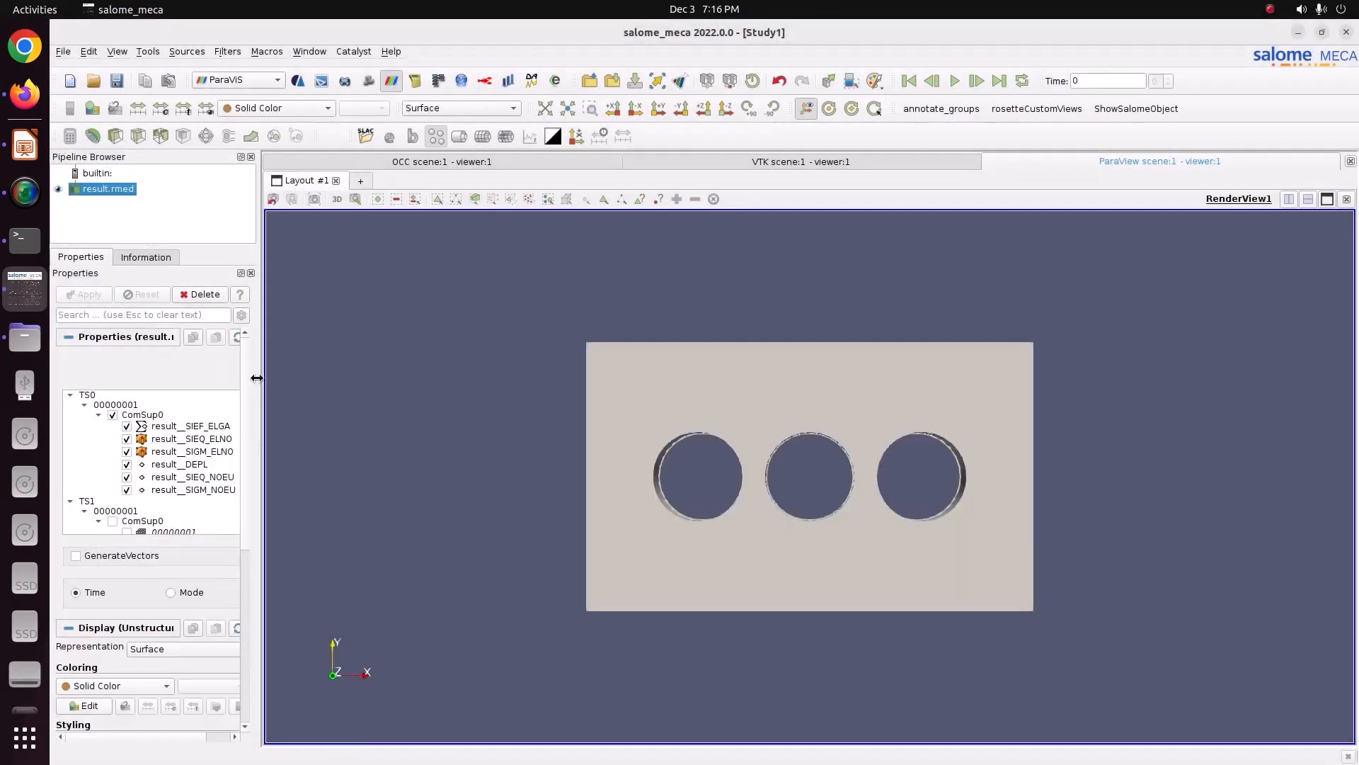
Step: Colour the plate by result__DEPL component DX and move the colour legend to the upper right of the view
left_click_drag(256, 378, 333, 393)
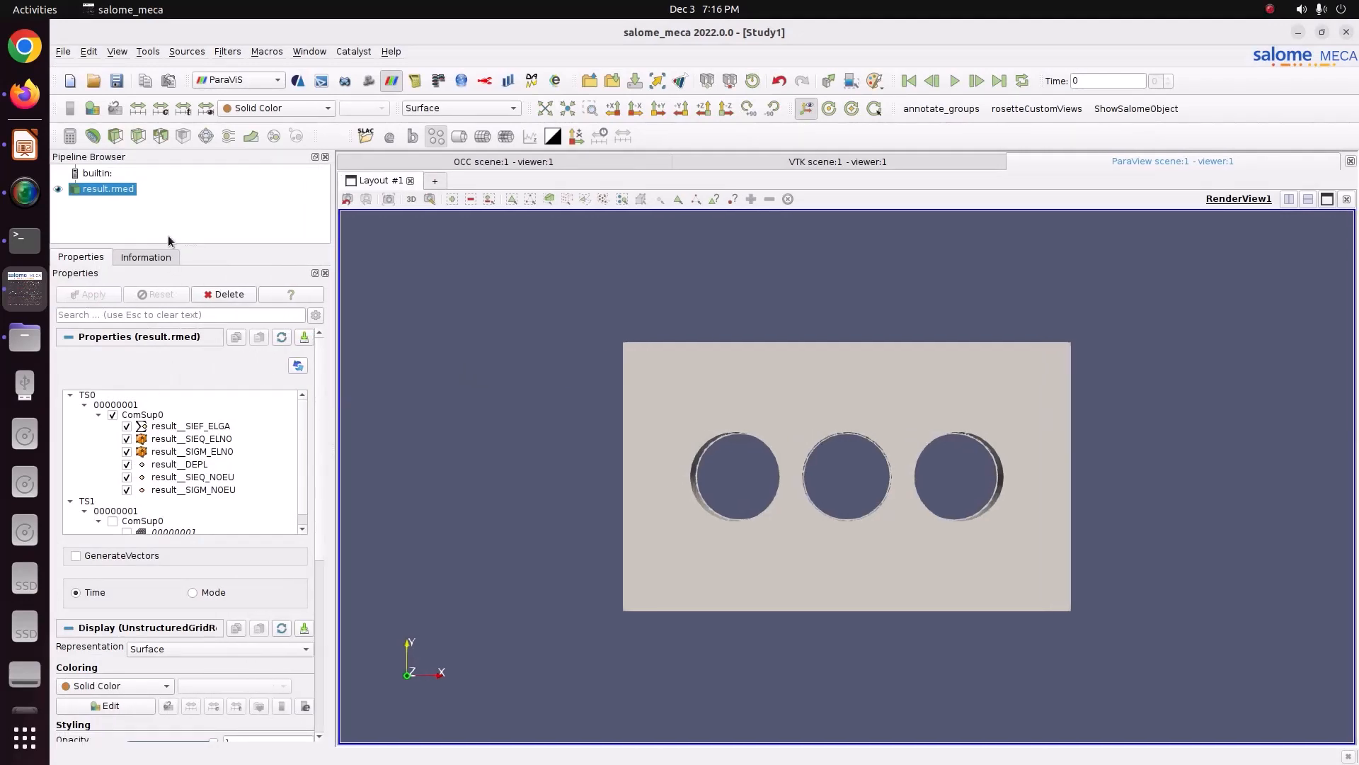
left_click(247, 108)
left_click(255, 122)
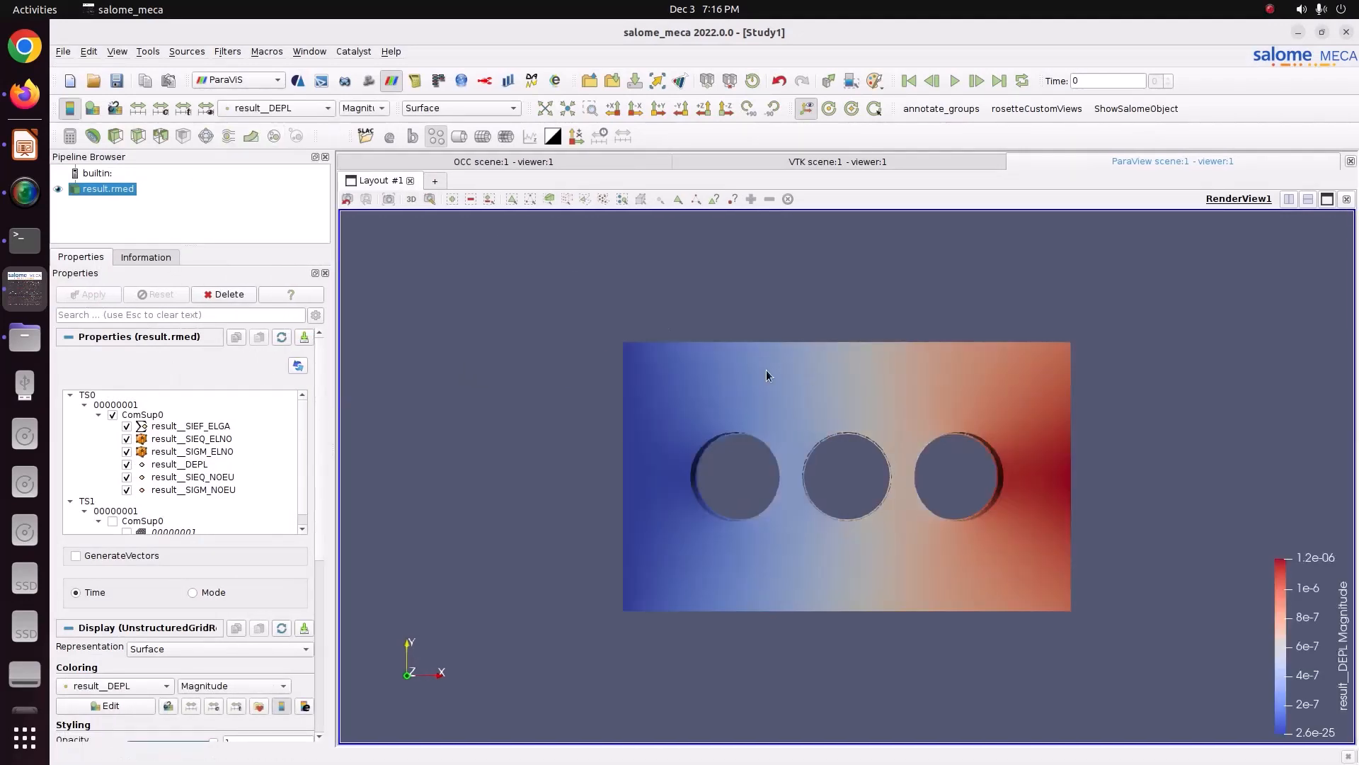
left_click(363, 108)
left_click(363, 123)
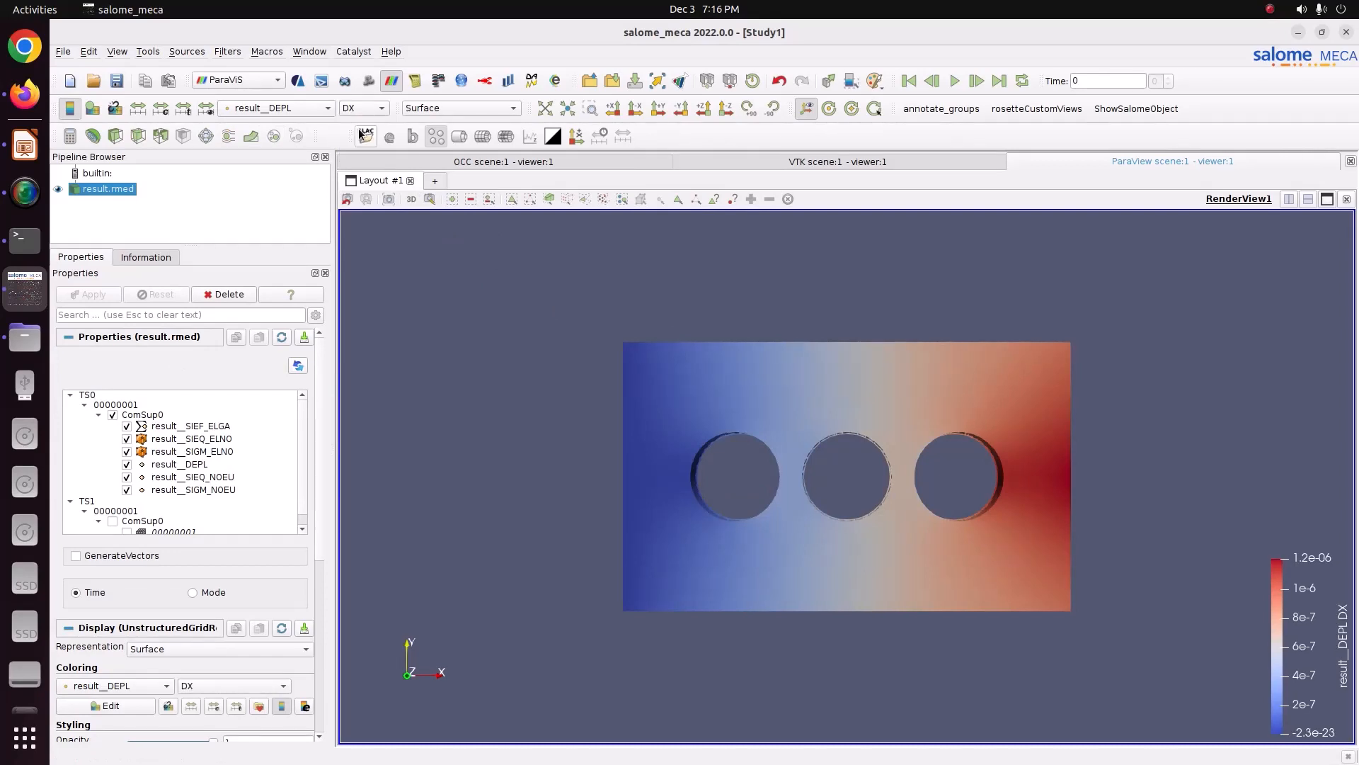
left_click_drag(1291, 667, 1253, 374)
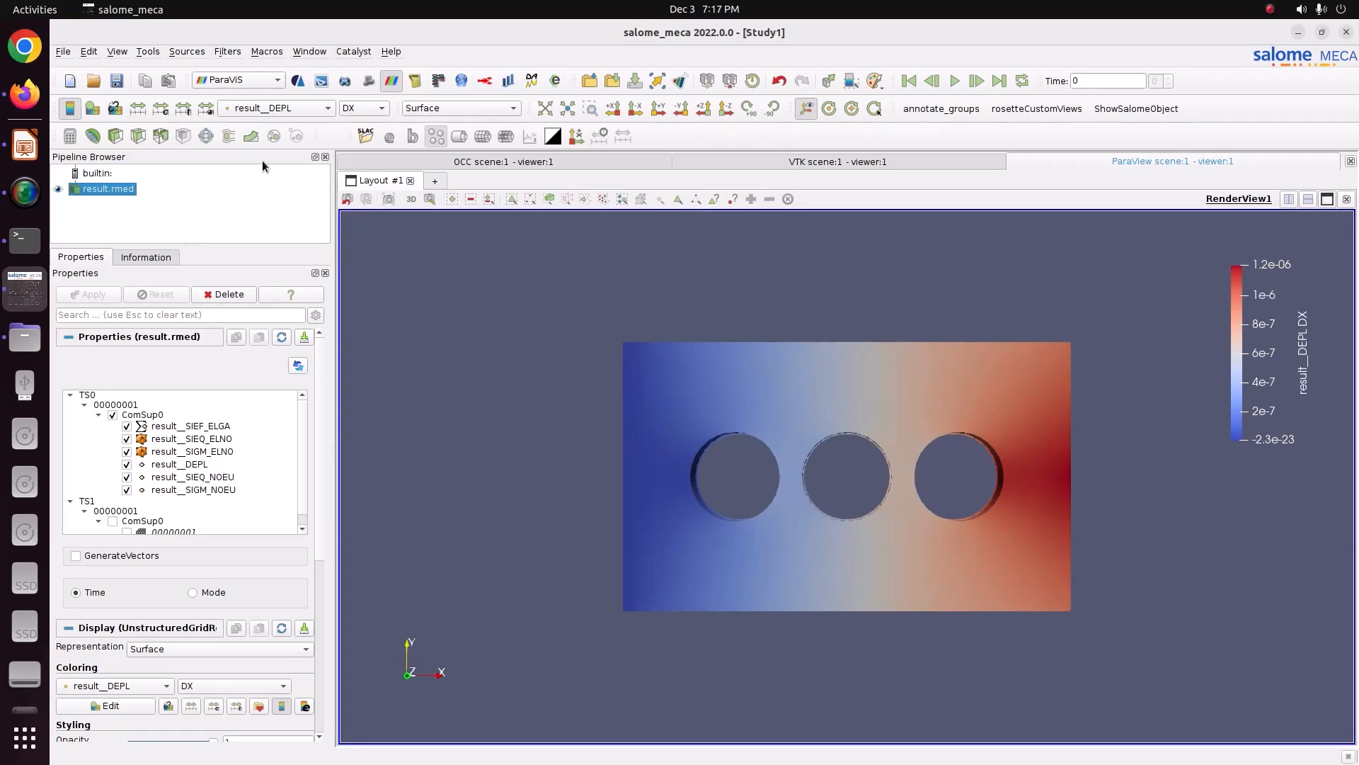
Step: Apply a Warp By Vector filter using result__DEPL with a scale factor of about 9753
left_click(251, 136)
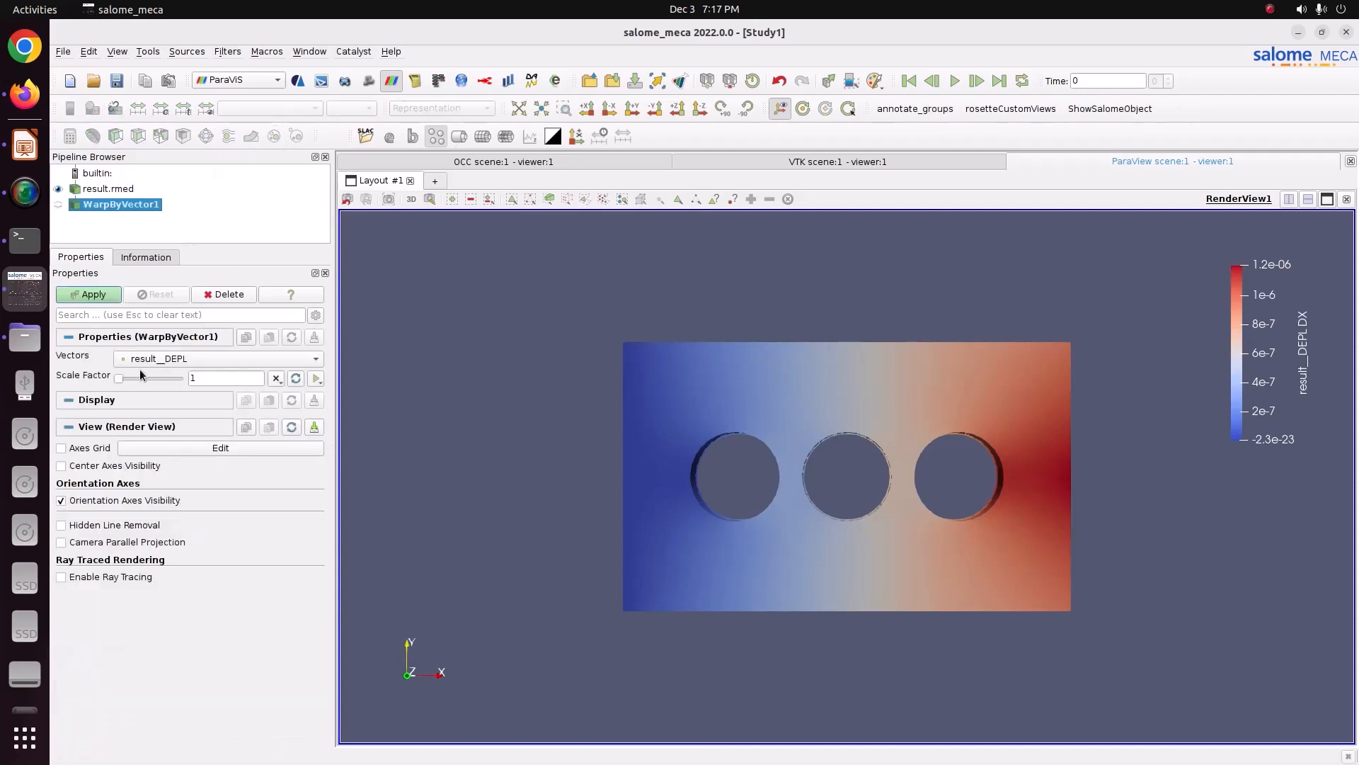
left_click_drag(120, 377, 141, 384)
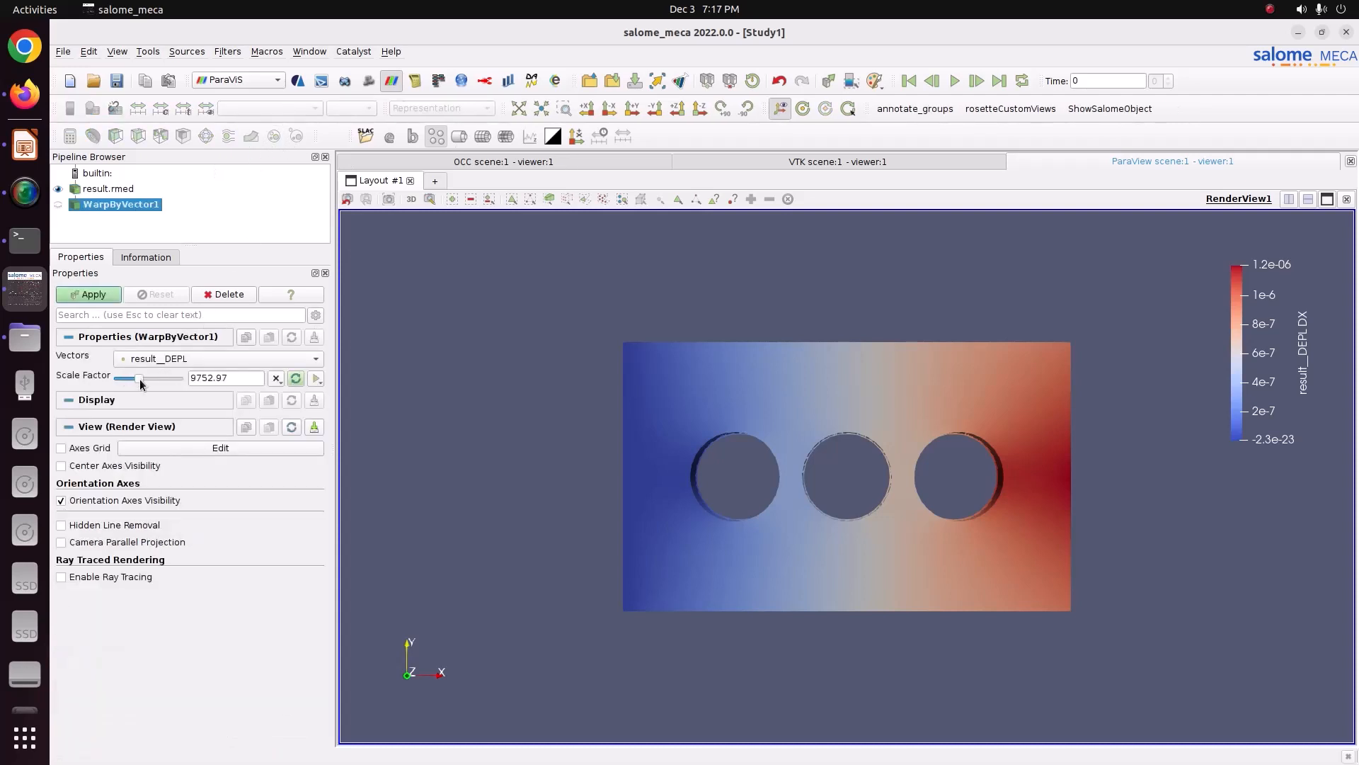
left_click(94, 295)
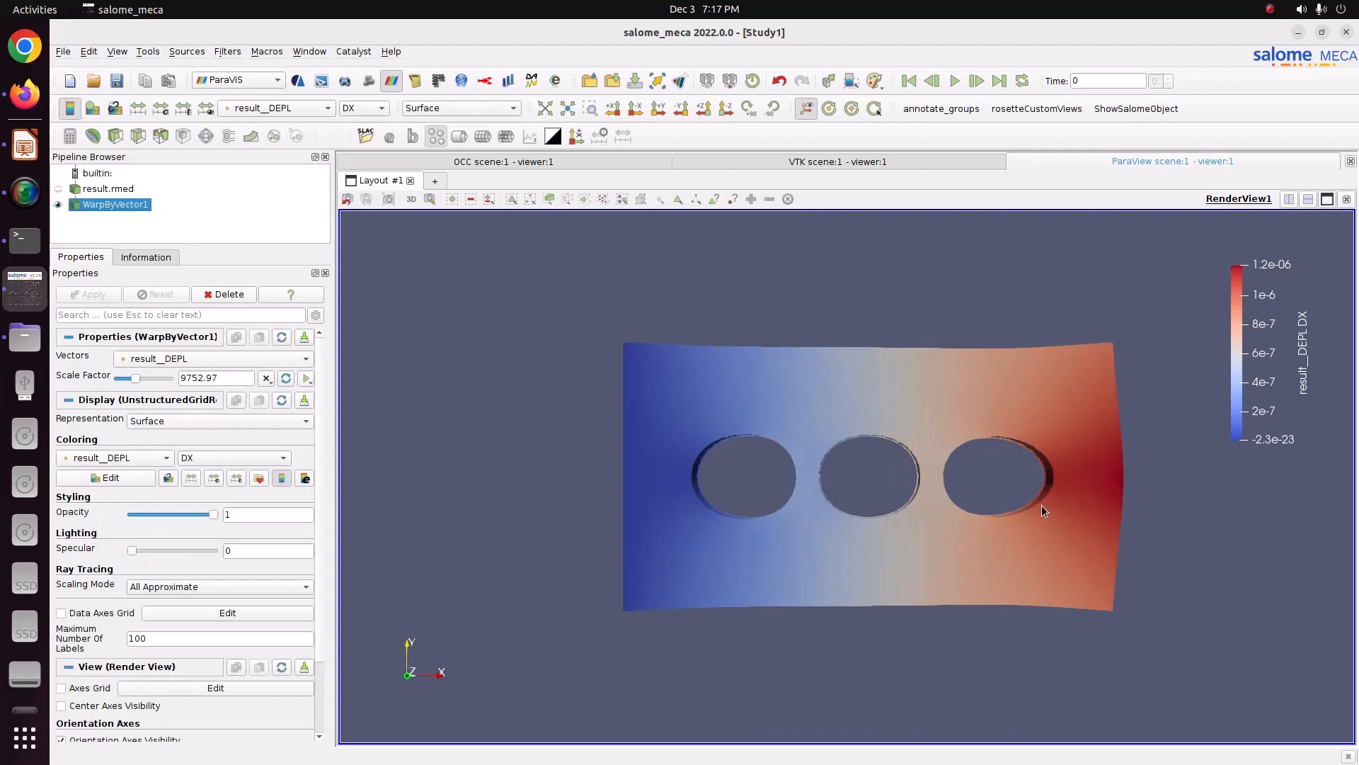
Step: Colour the warped plate by result__SIEQ_NOEU, component VMIS
left_click_drag(1042, 504, 802, 469)
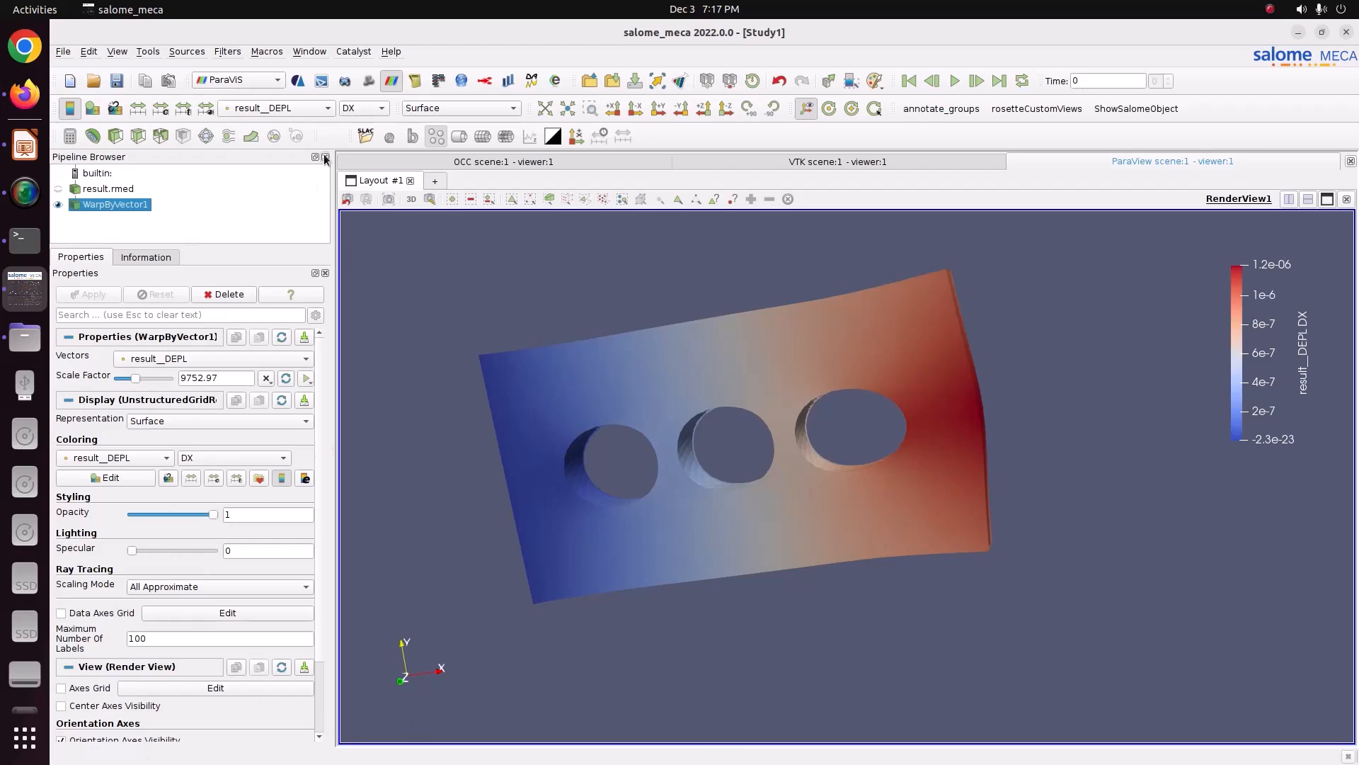
left_click(306, 113)
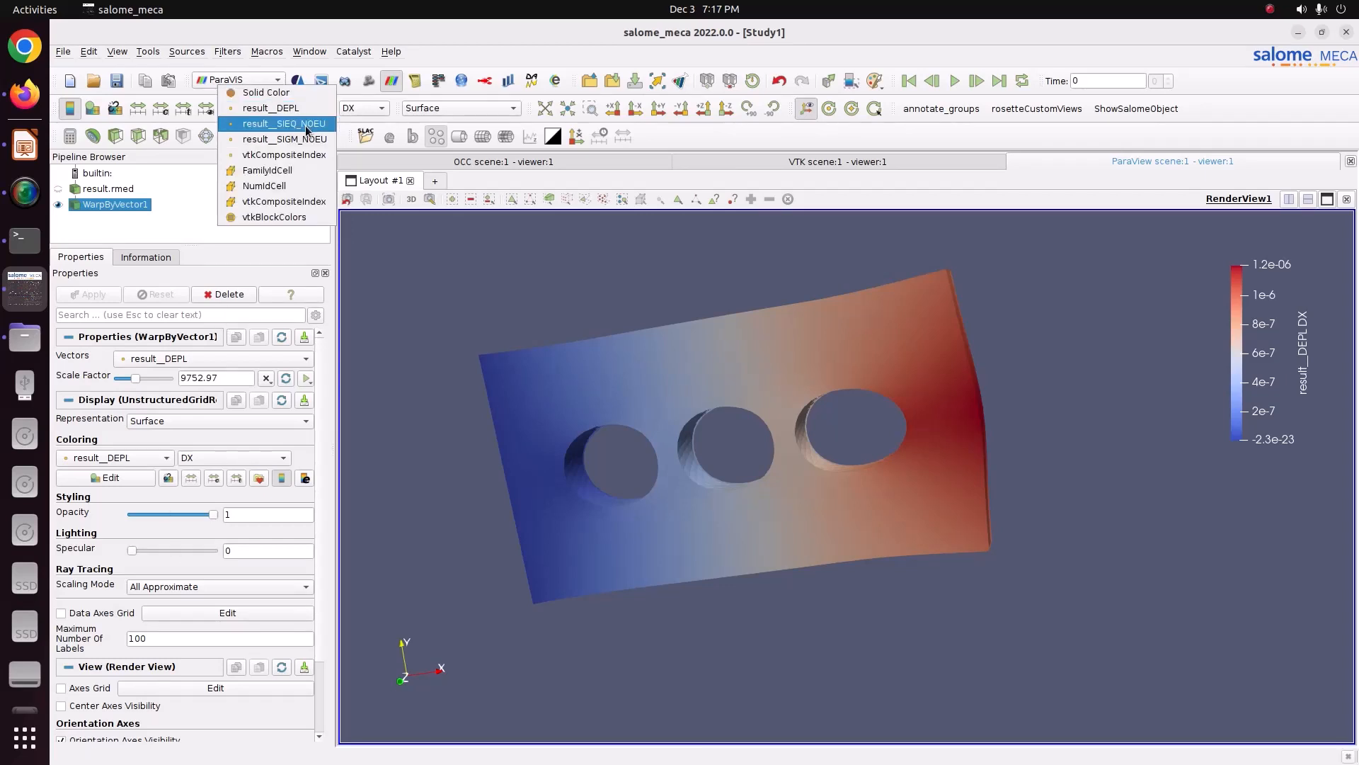
left_click(306, 124)
left_click(364, 108)
left_click(360, 122)
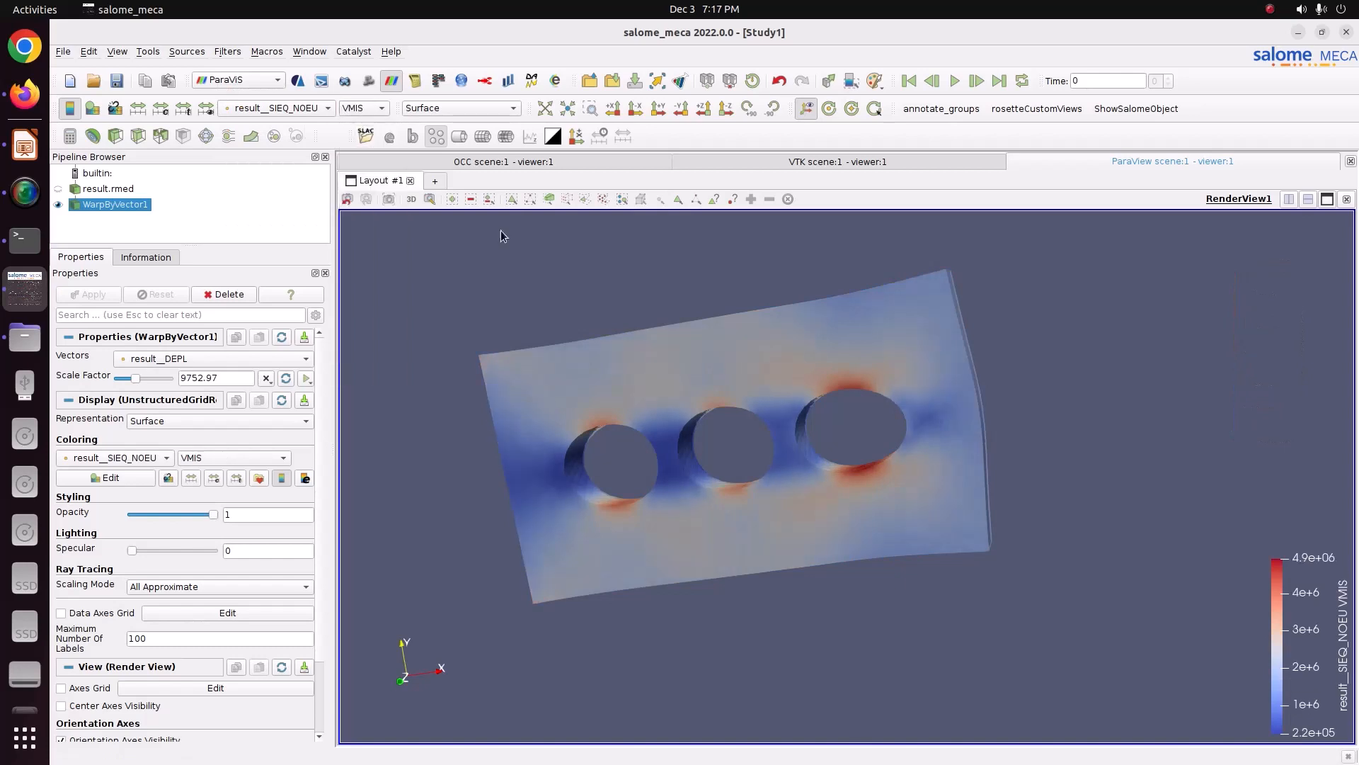
Step: Reposition and enlarge the von Mises colour legend beside the plate
left_click_drag(500, 236, 859, 384)
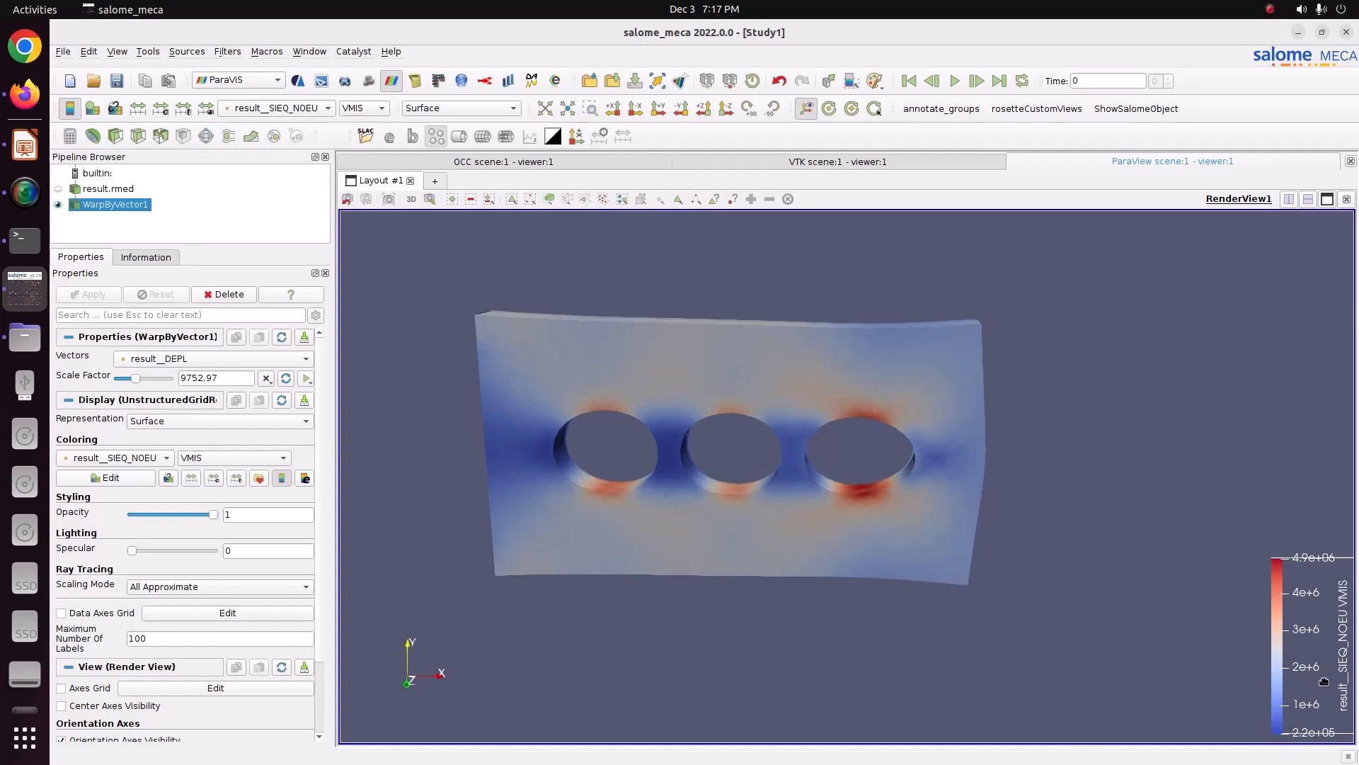
left_click_drag(1321, 674, 1263, 450)
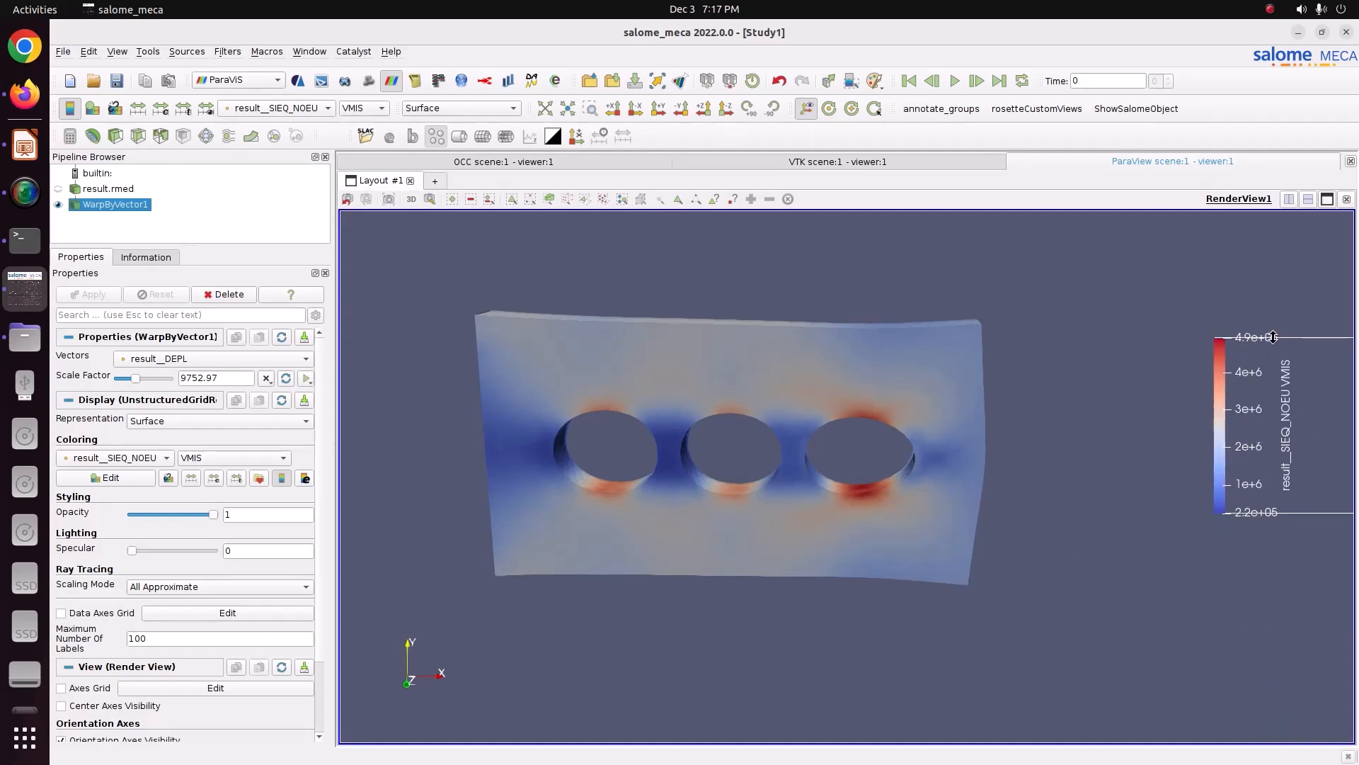
left_click_drag(1271, 366, 1225, 300)
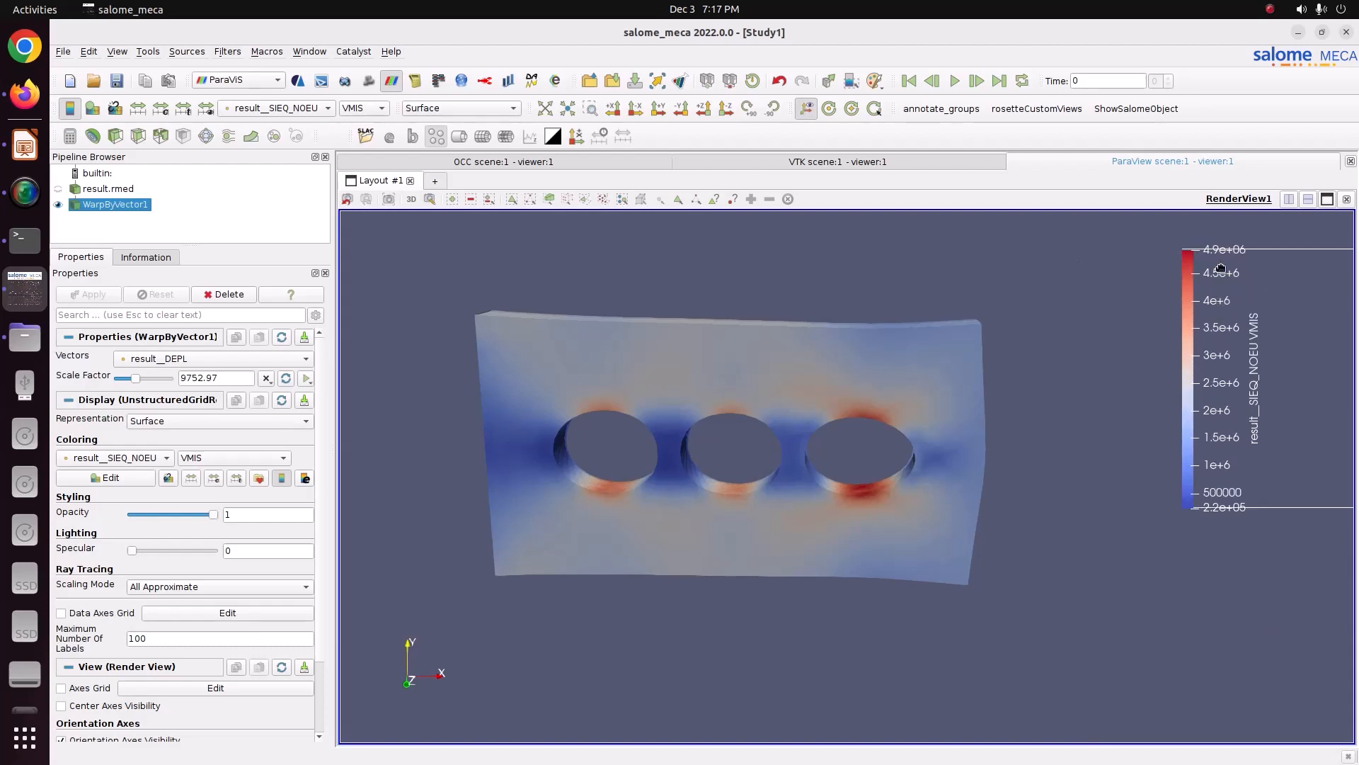
Step: Switch to the file manager and open the Pictures folder
left_click(7, 345)
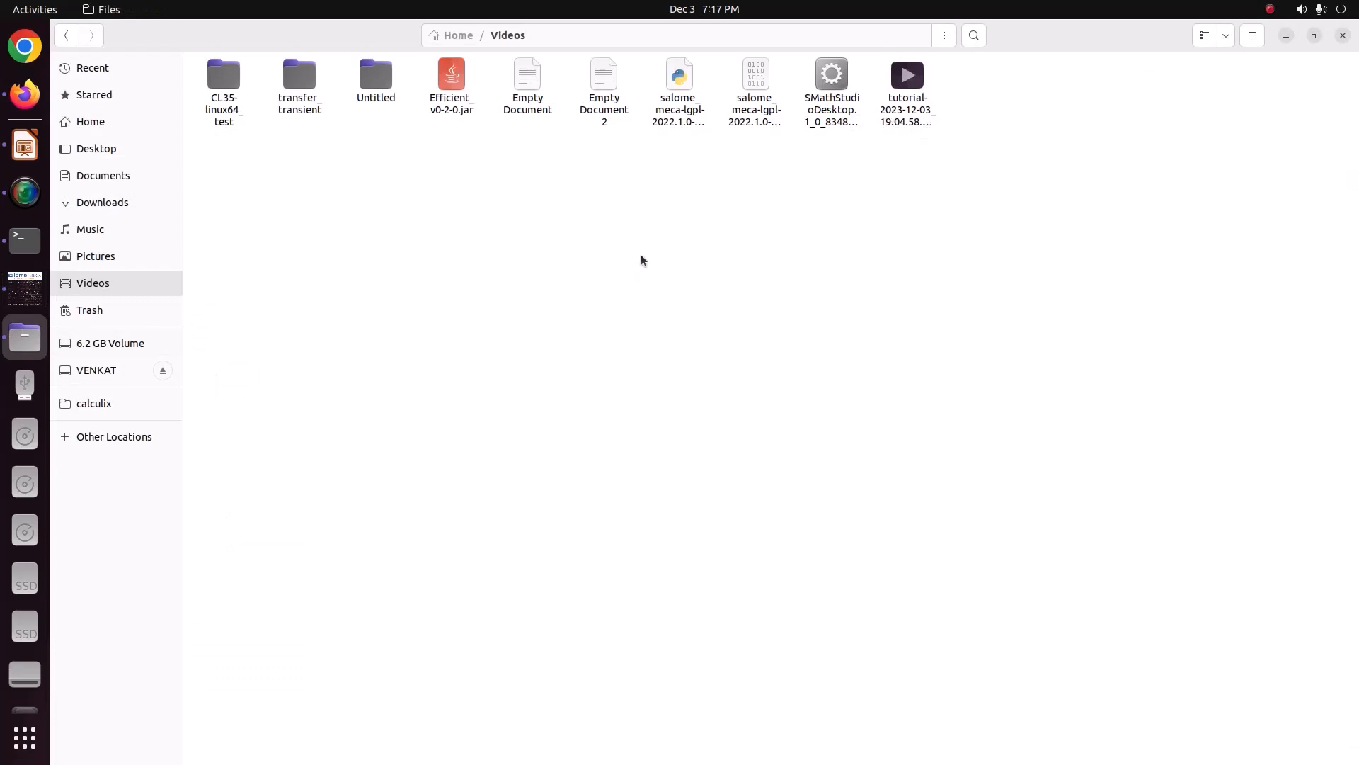
left_click(96, 257)
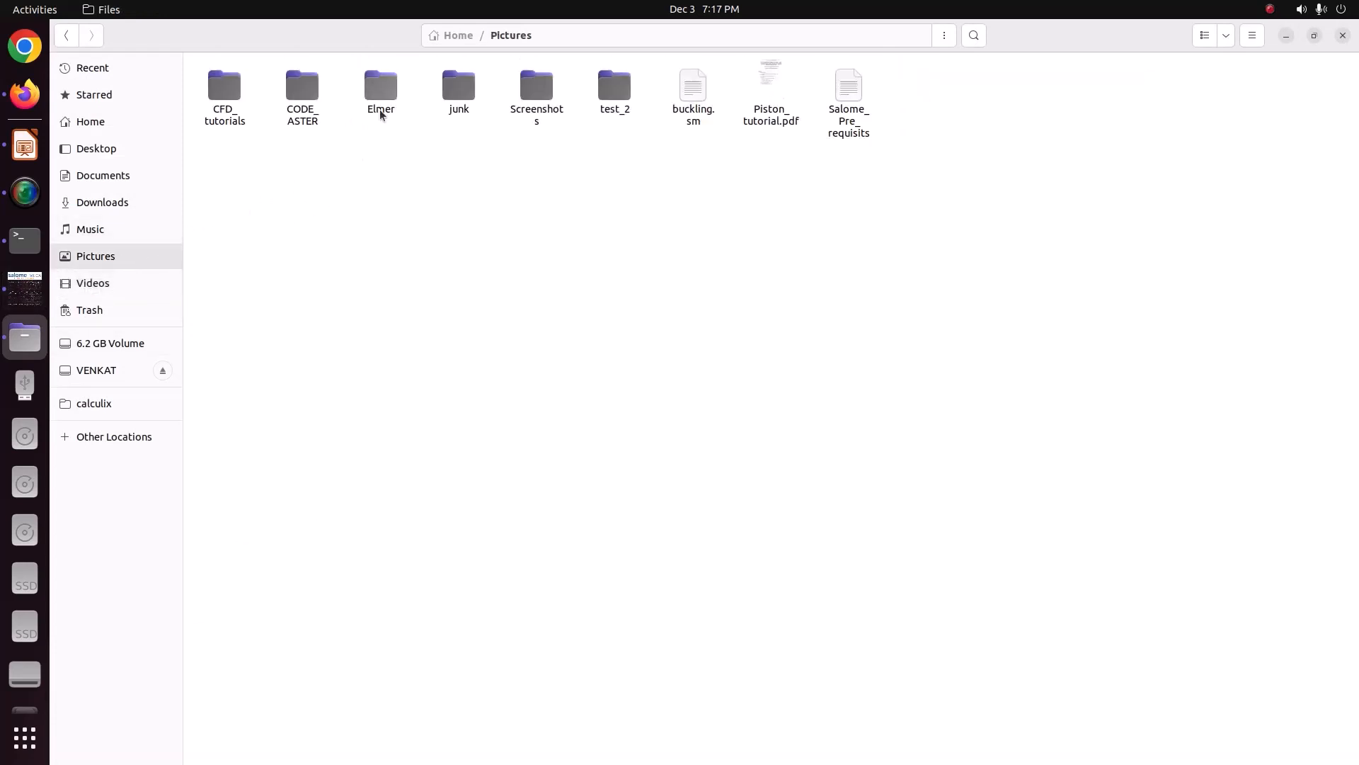
Step: Open RunCase_1_Stage_1.comm from the 55_plate_cut study's RunCase_1/Result-Stage_1 folder in the text editor
double_click(303, 104)
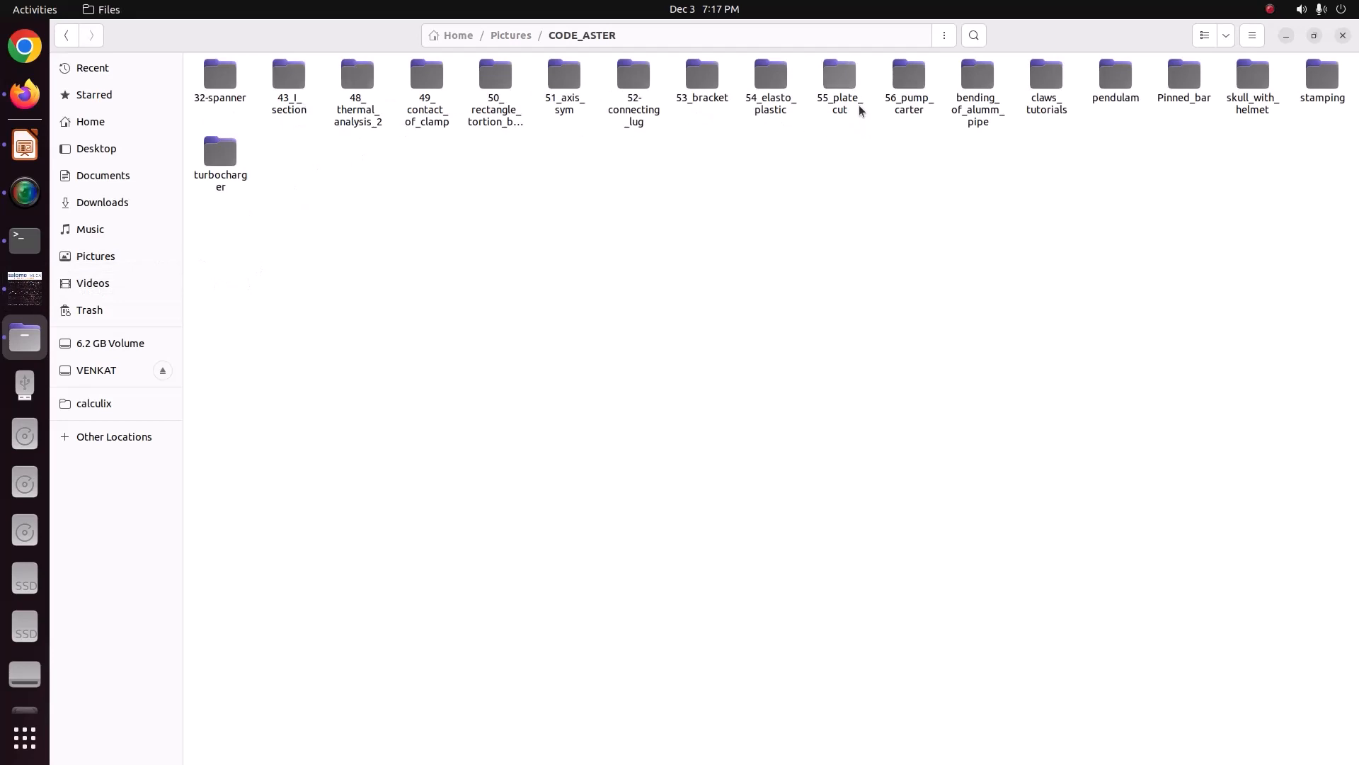
left_click(837, 102)
double_click(837, 101)
double_click(219, 92)
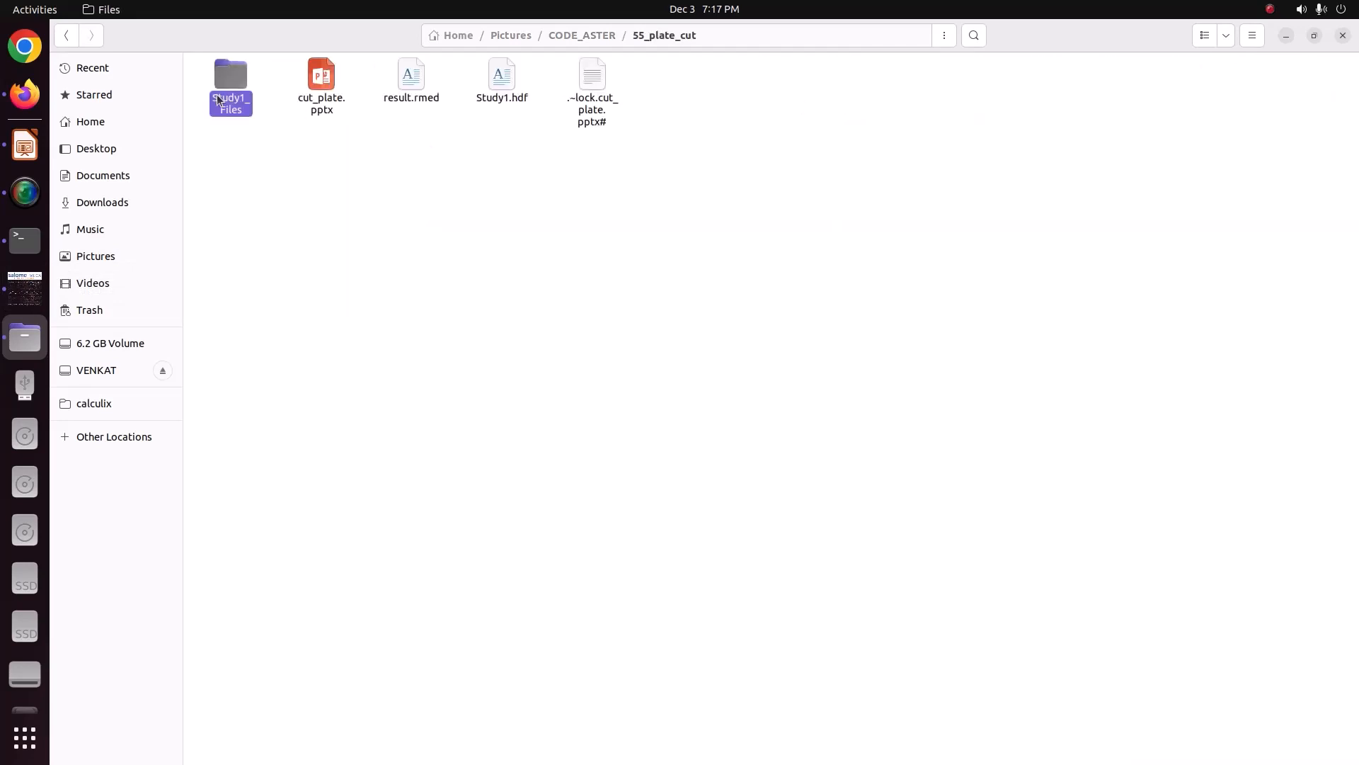
double_click(333, 86)
double_click(352, 105)
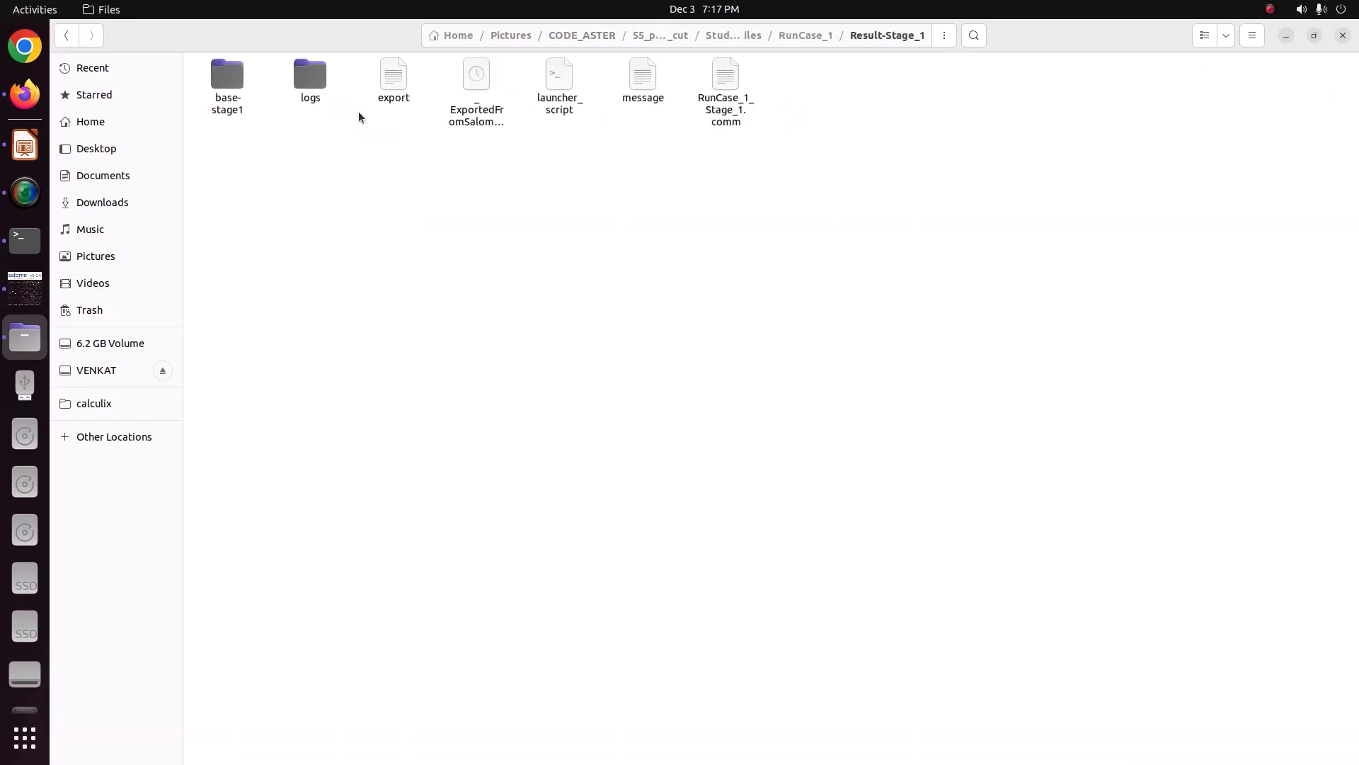
double_click(703, 119)
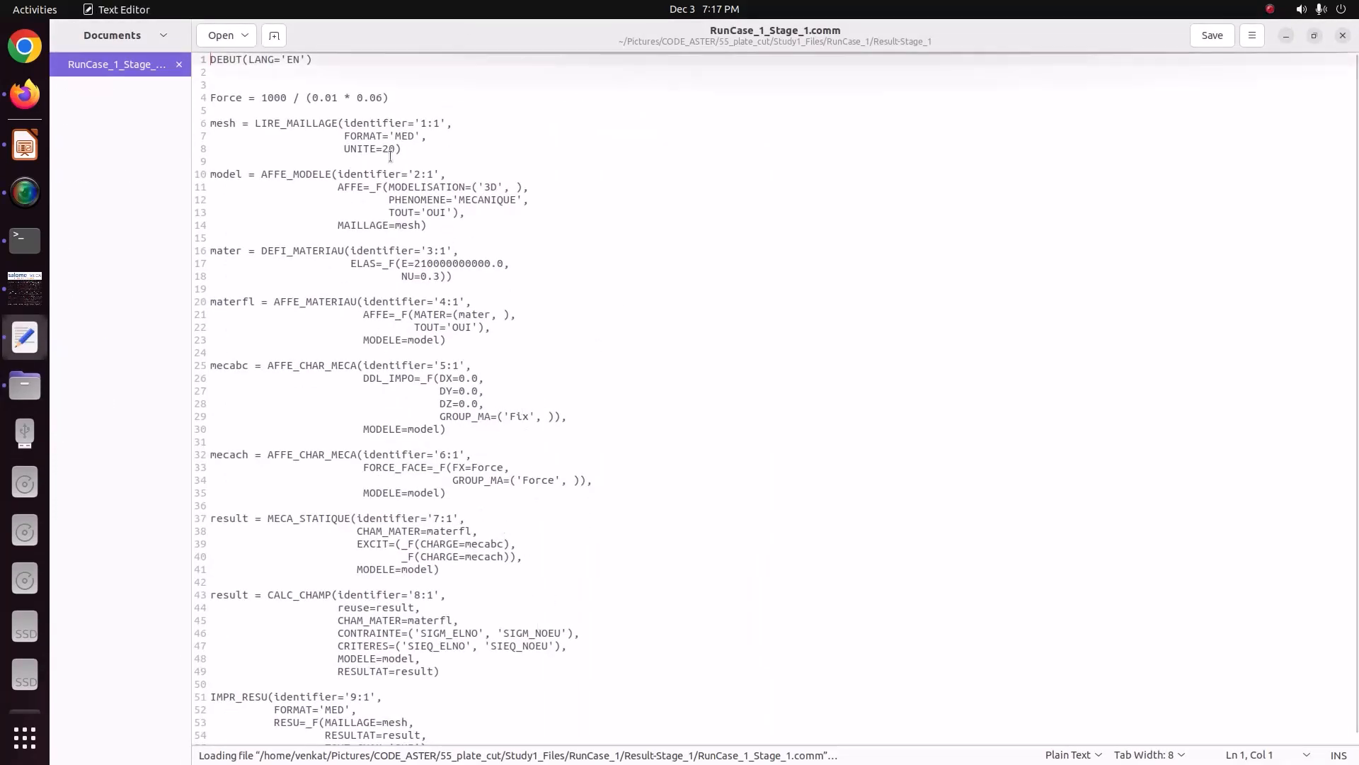
Step: Highlight the Force expression 1000 / (0.01 * 0.06) in the command file and switch back to salome_meca
left_click_drag(262, 98, 393, 98)
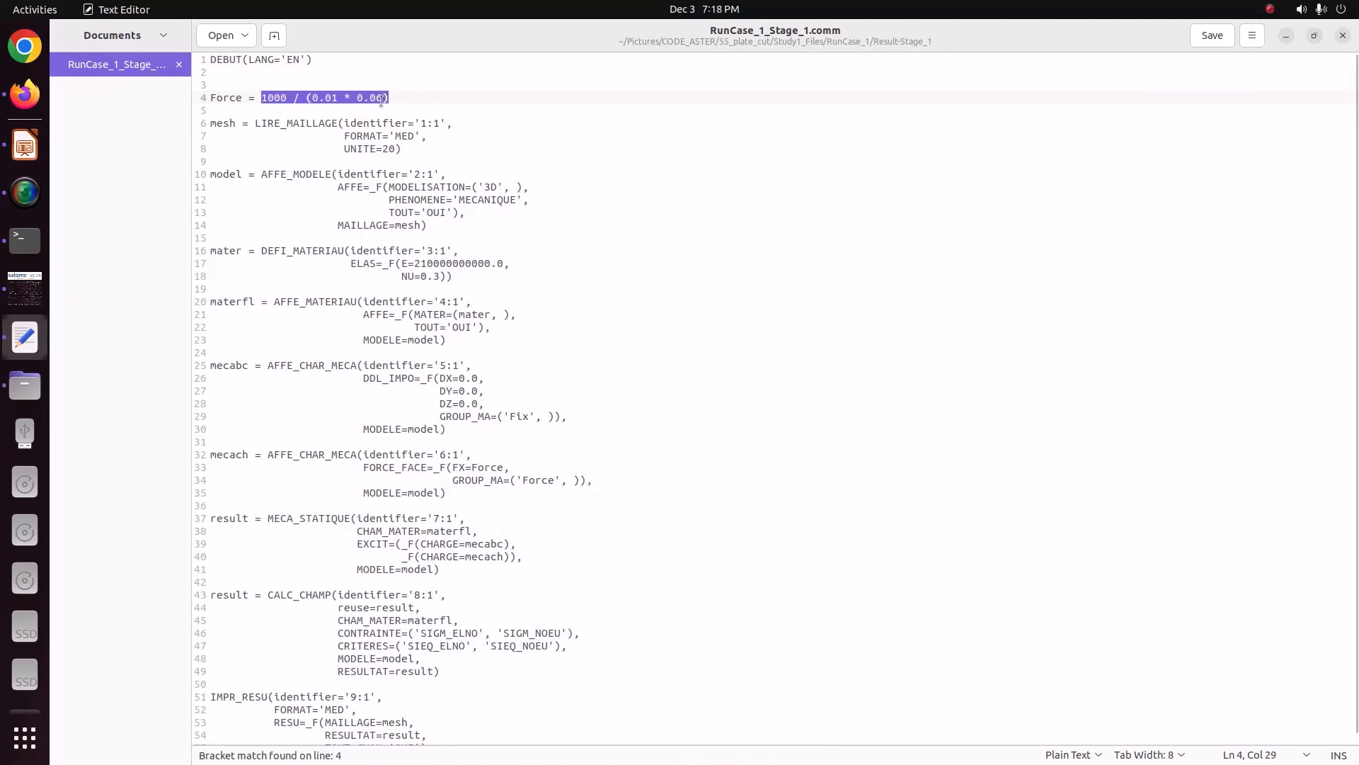
key("alt+Tab")
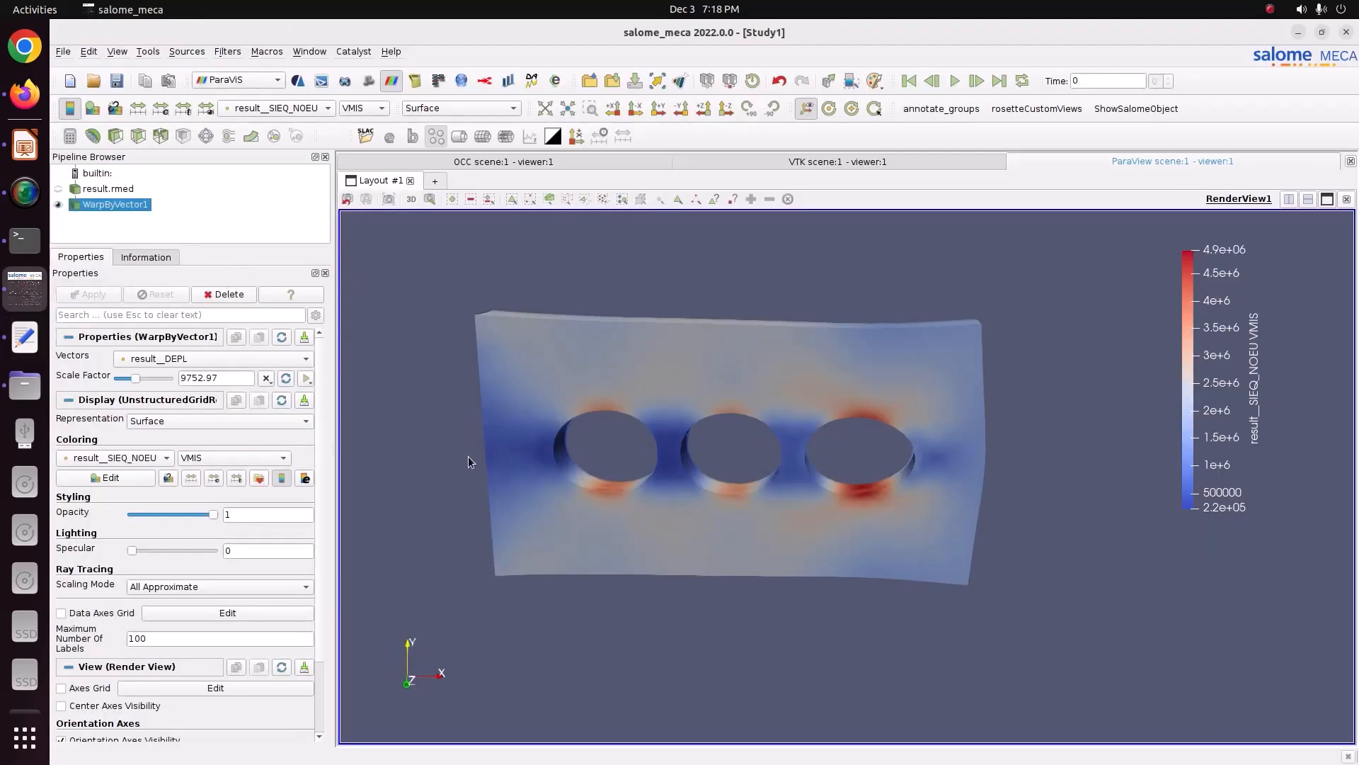
Step: Shift the von Mises colour legend slightly within the render view
left_click_drag(1189, 286, 1212, 285)
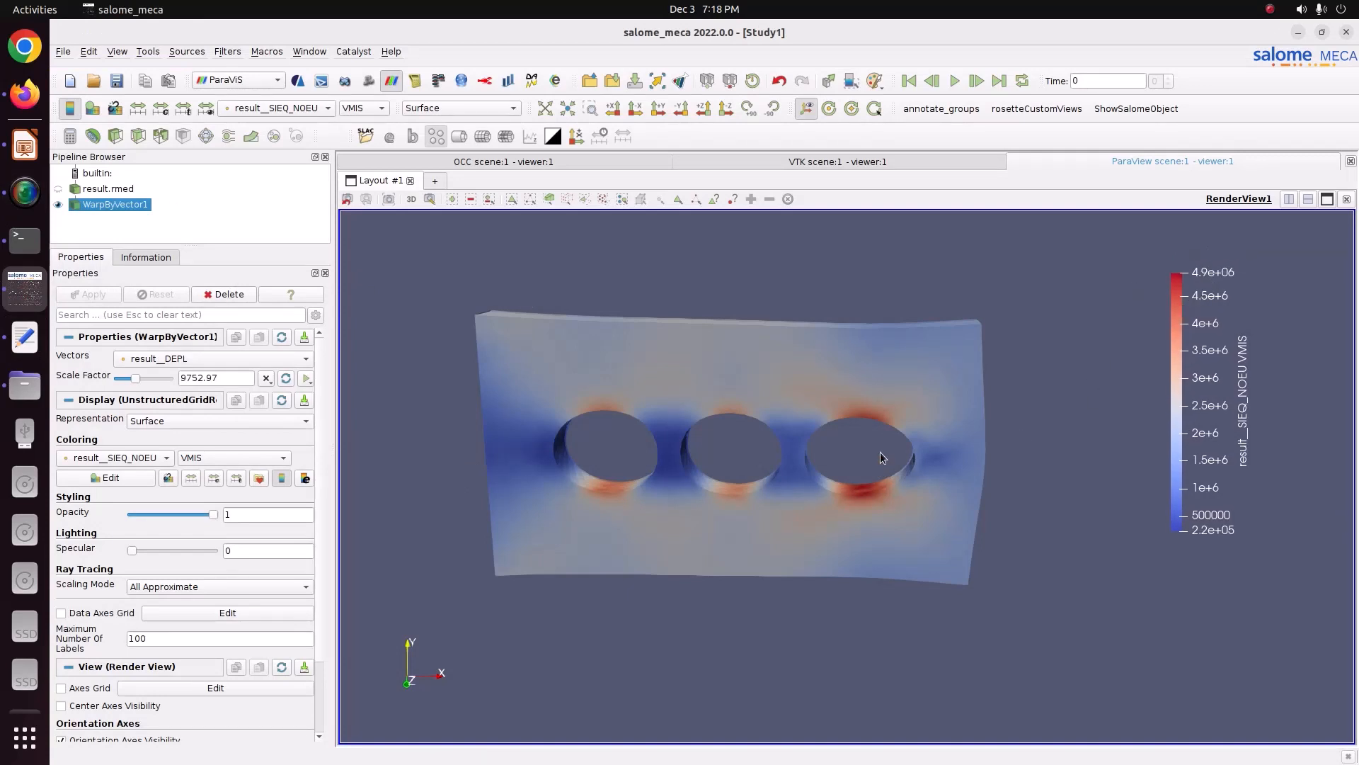
left_click_drag(516, 393, 568, 473)
left_click_drag(831, 516, 848, 401)
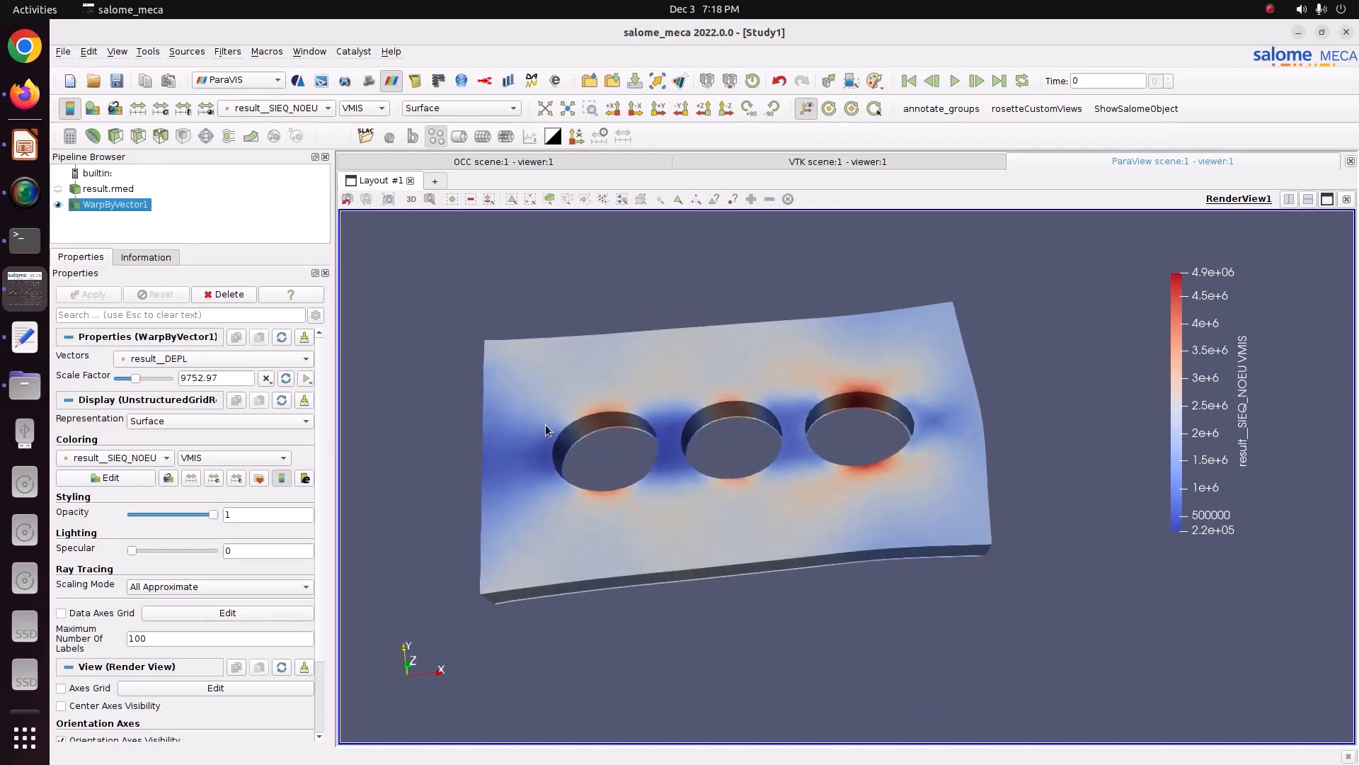
mouse_move(783, 466)
left_mouse_down()
mouse_move(707, 511)
mouse_move(594, 477)
mouse_move(626, 456)
mouse_move(809, 471)
left_mouse_up()
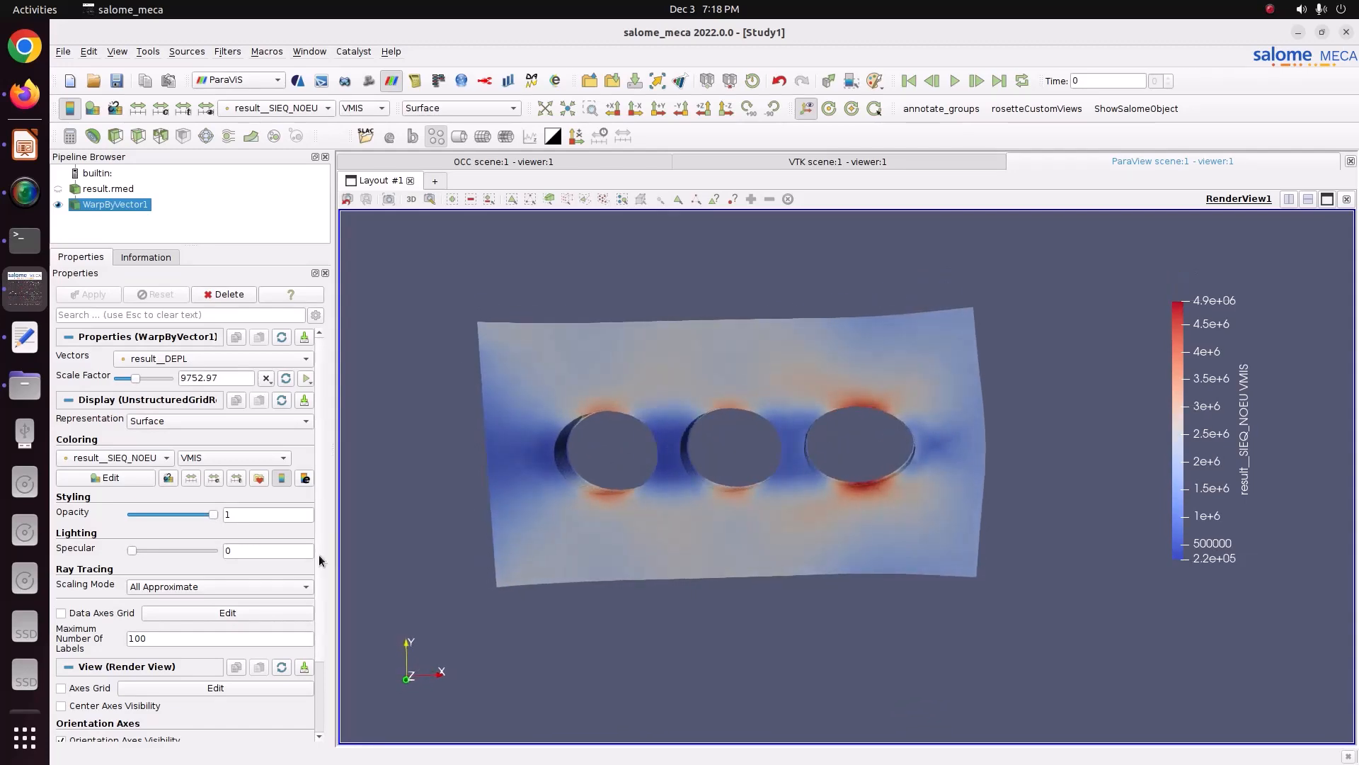
Step: Apply the Rainbow Uniform colour map preset to the von Mises colouring
left_click(259, 479)
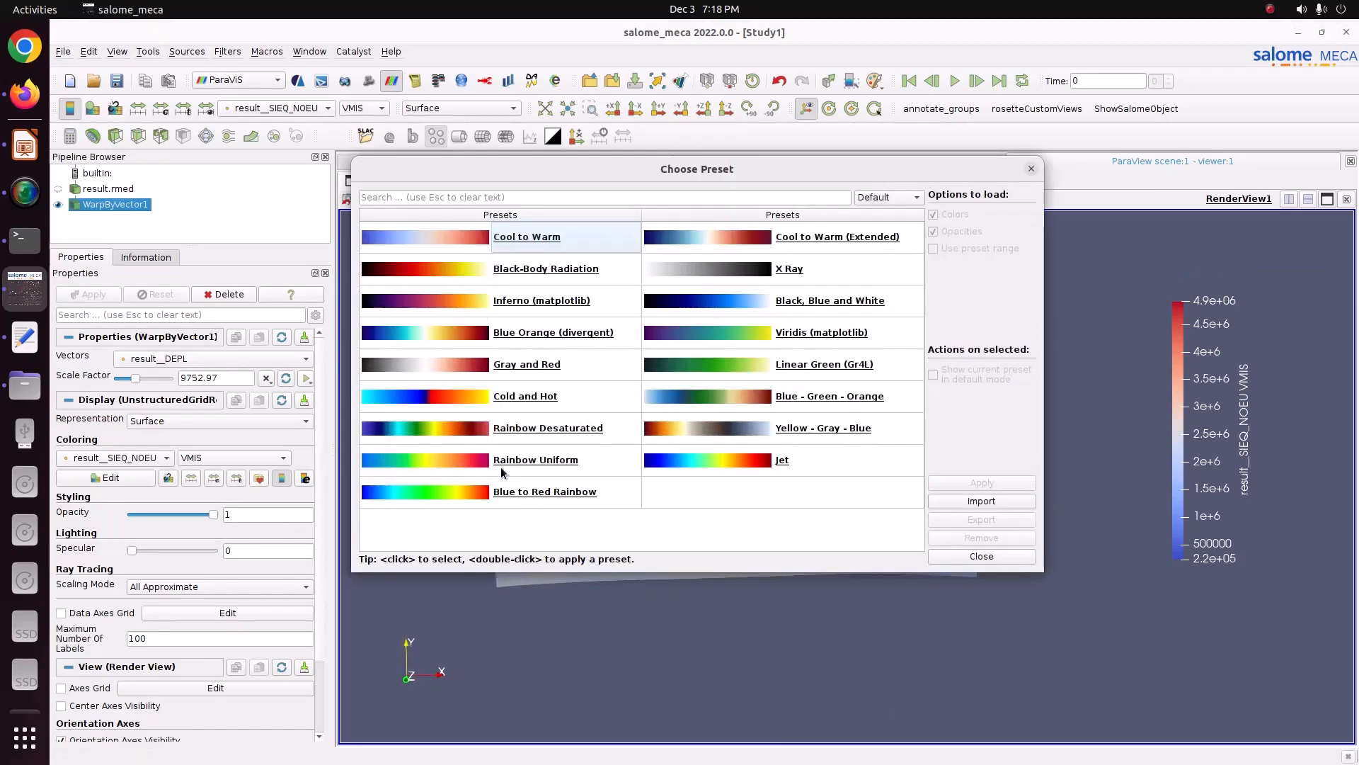
left_click(501, 470)
left_click(982, 482)
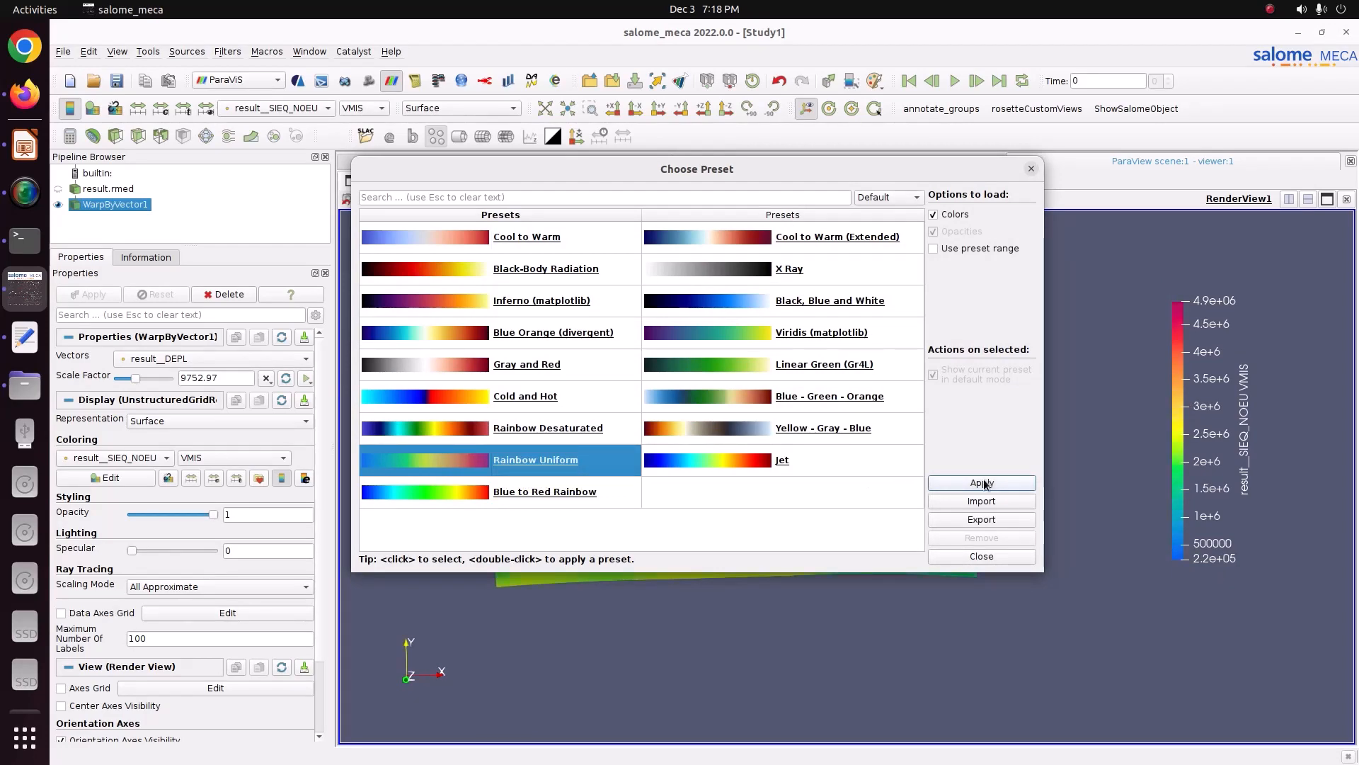
left_click(981, 556)
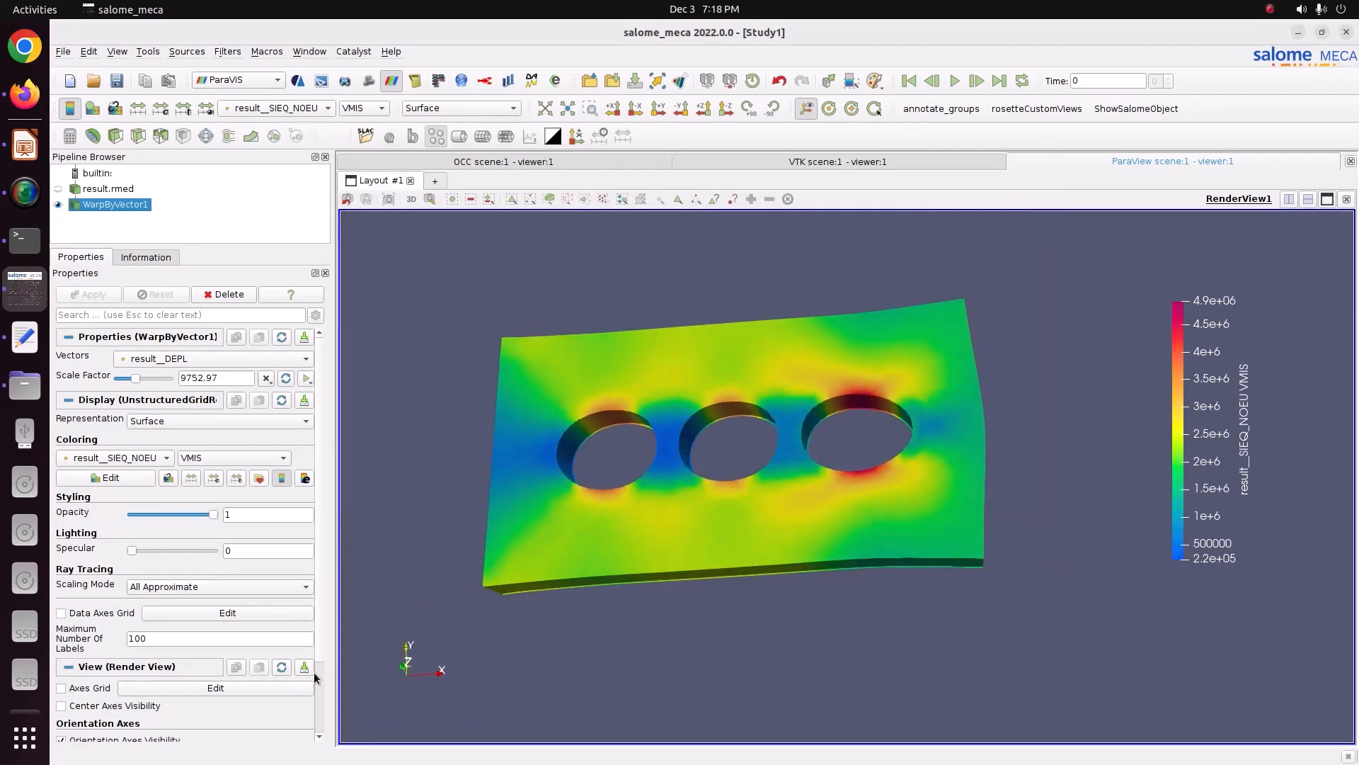
Step: Set the colour map's number of table values to 12 in the Color Map Editor
scroll(318, 602, "down", 2)
scroll(317, 601, "up", 2)
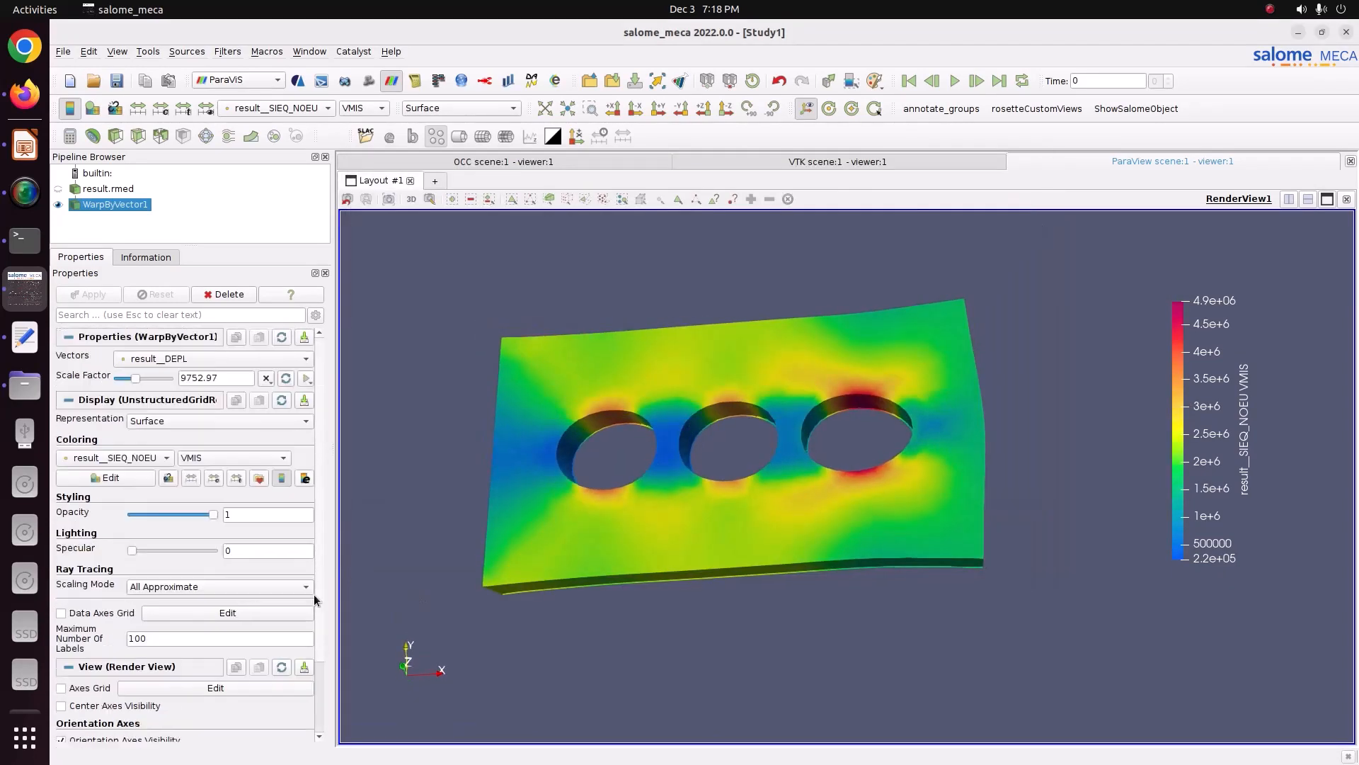
left_click(147, 481)
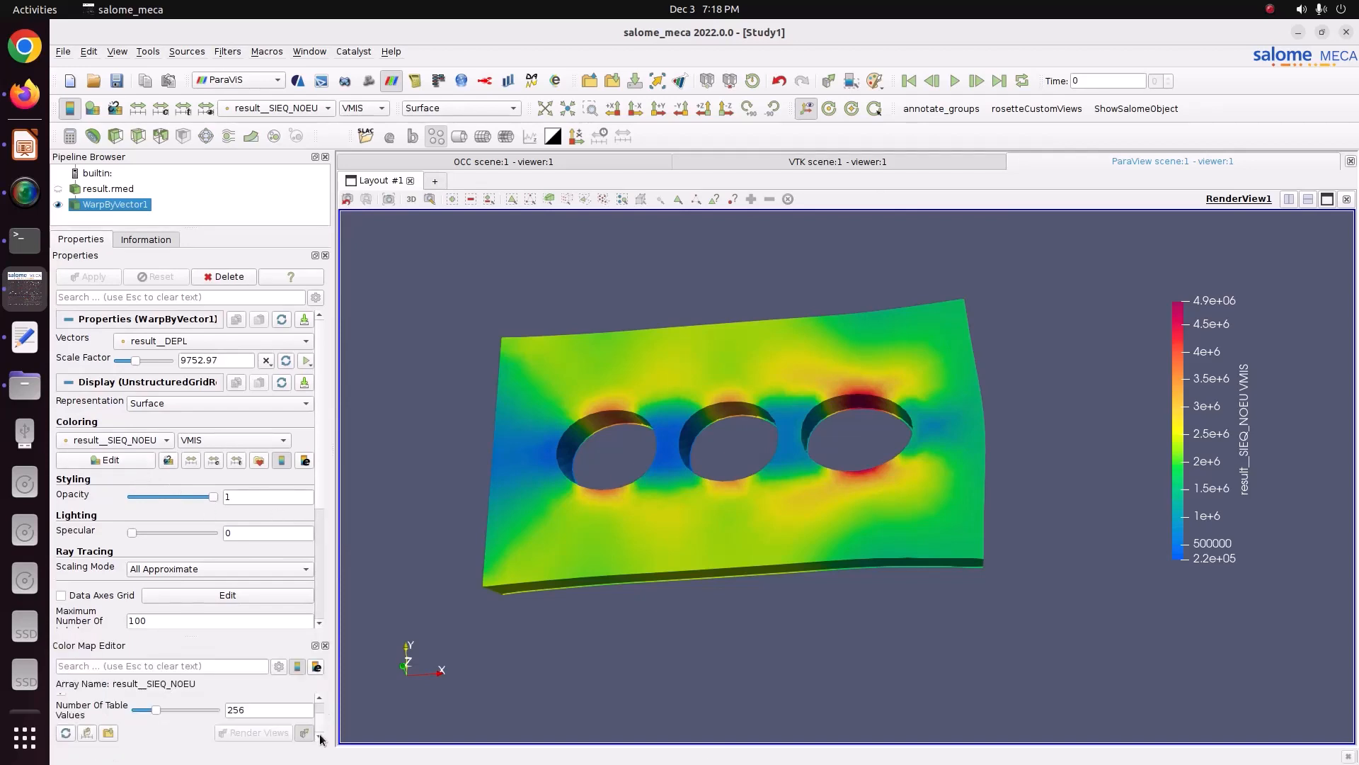
double_click(276, 702)
type("12")
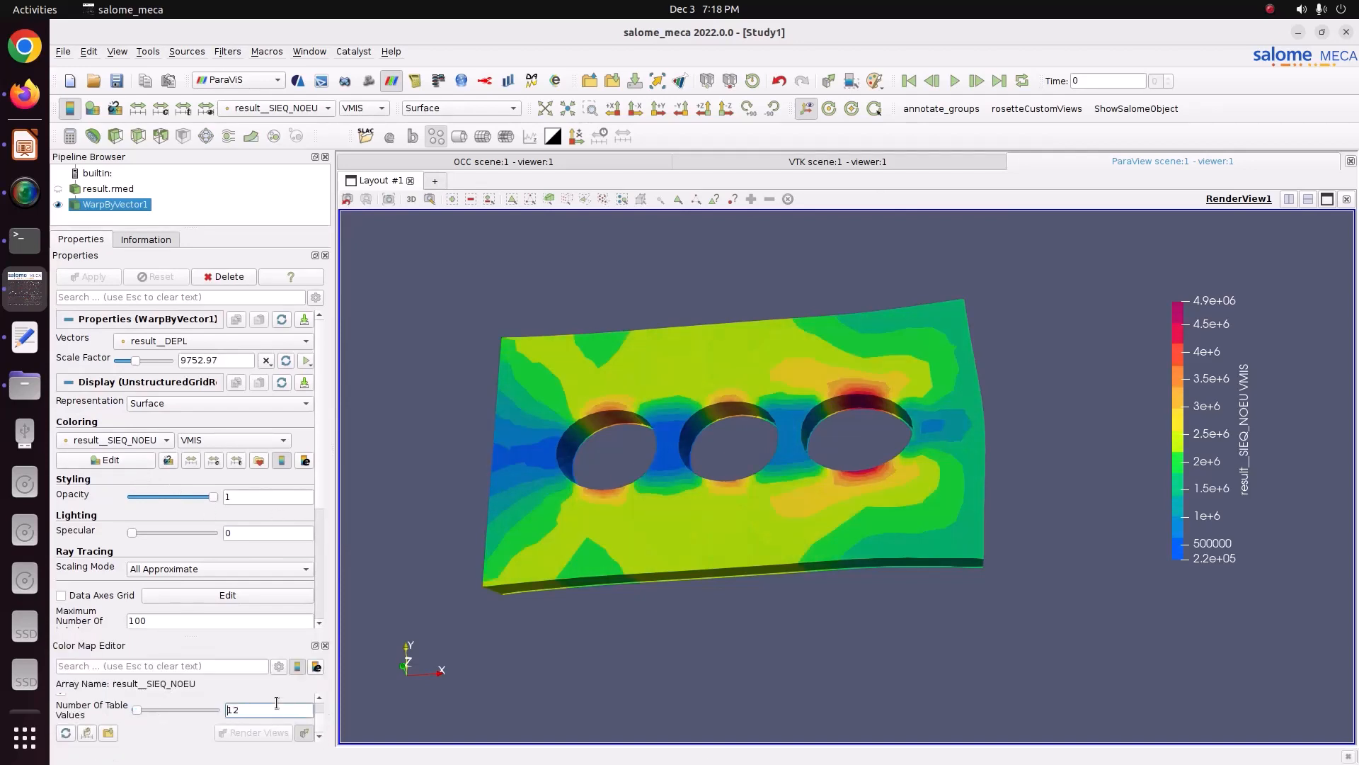
Step: Create an animation track for the Warp By Vector scale factor with 25 frames
left_click_drag(621, 616, 666, 601)
left_click_drag(820, 439, 870, 401)
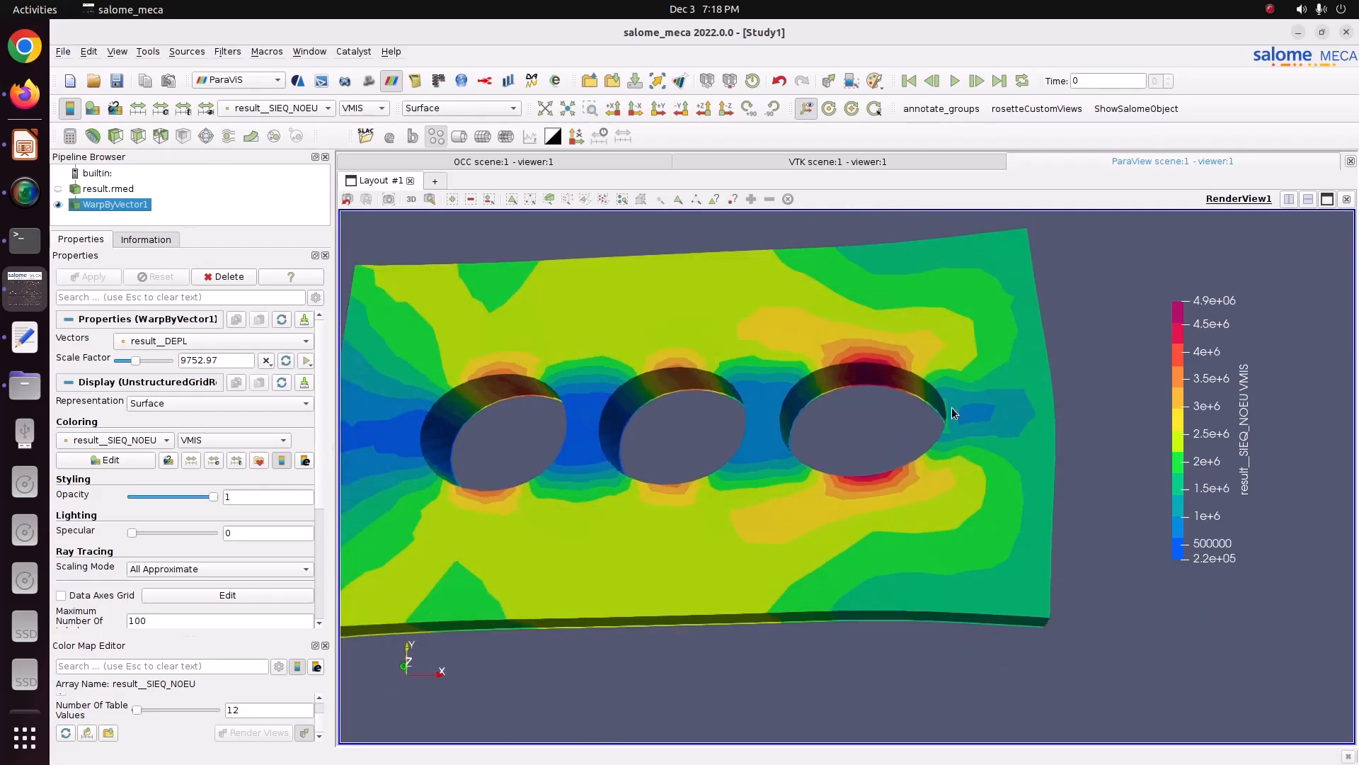
left_click_drag(1063, 454, 868, 567)
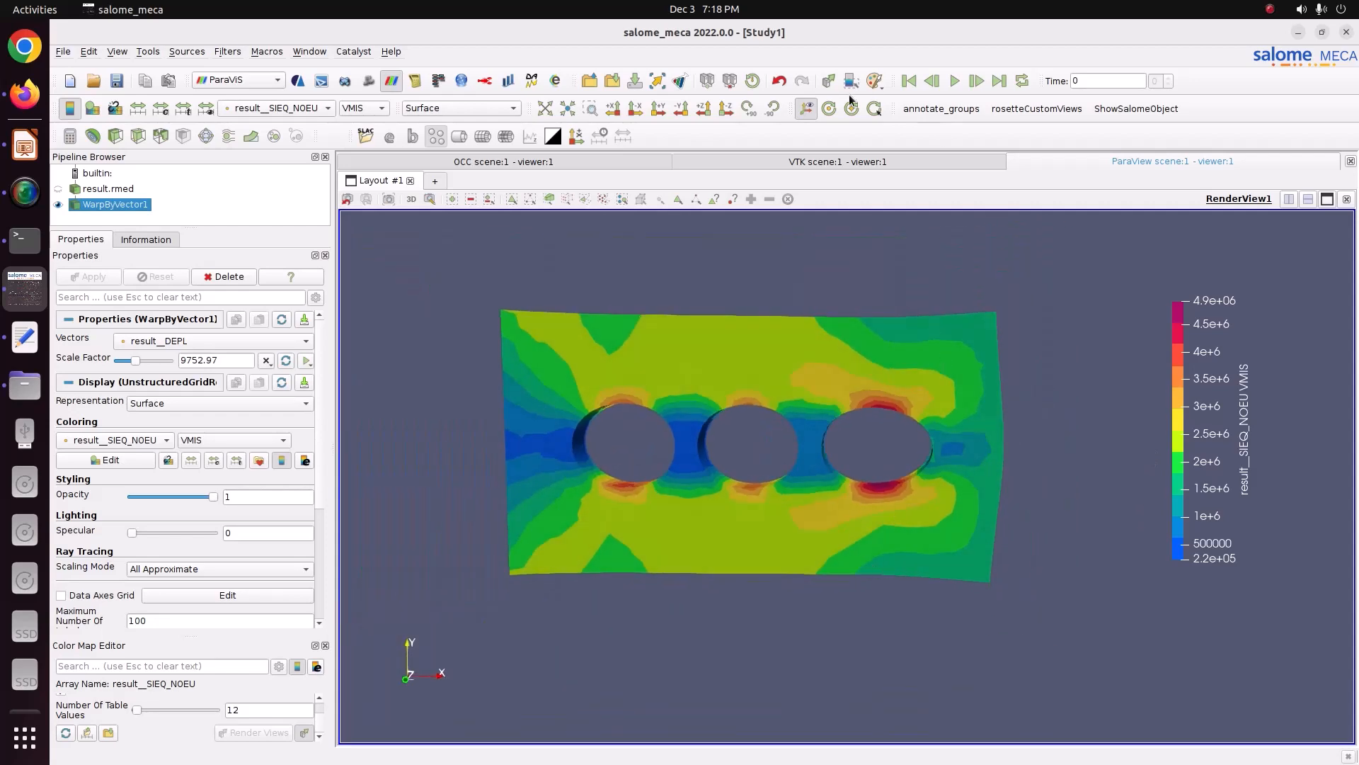
left_click(307, 361)
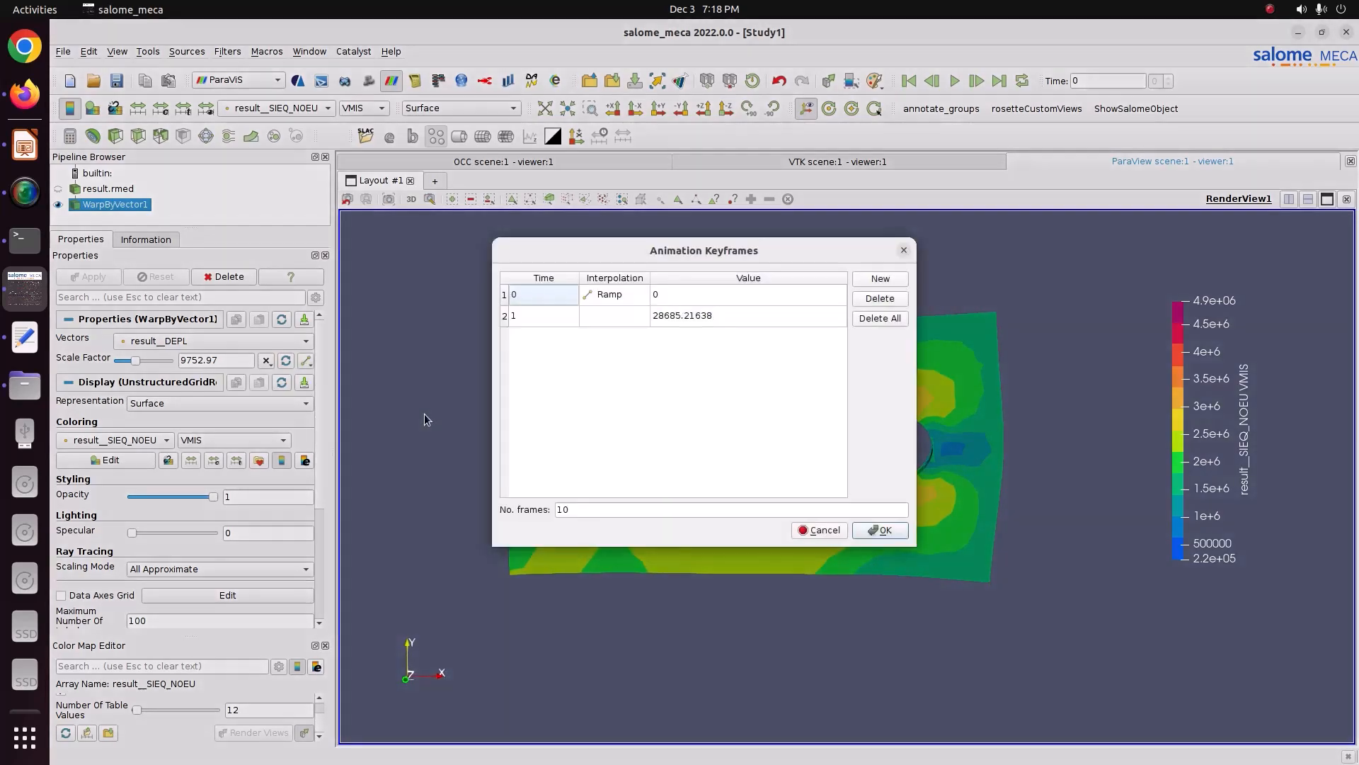
left_click(875, 531)
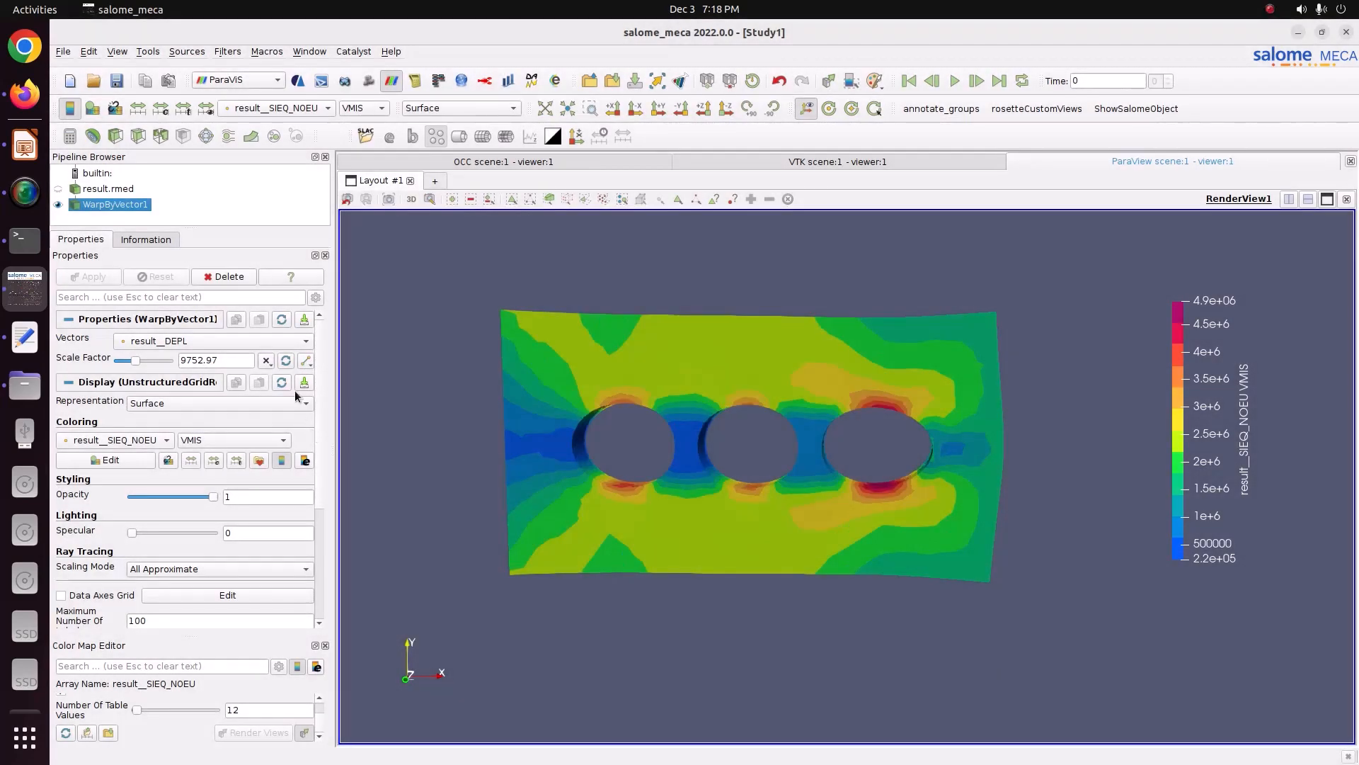
left_click(306, 363)
left_click(312, 390)
left_click(310, 364)
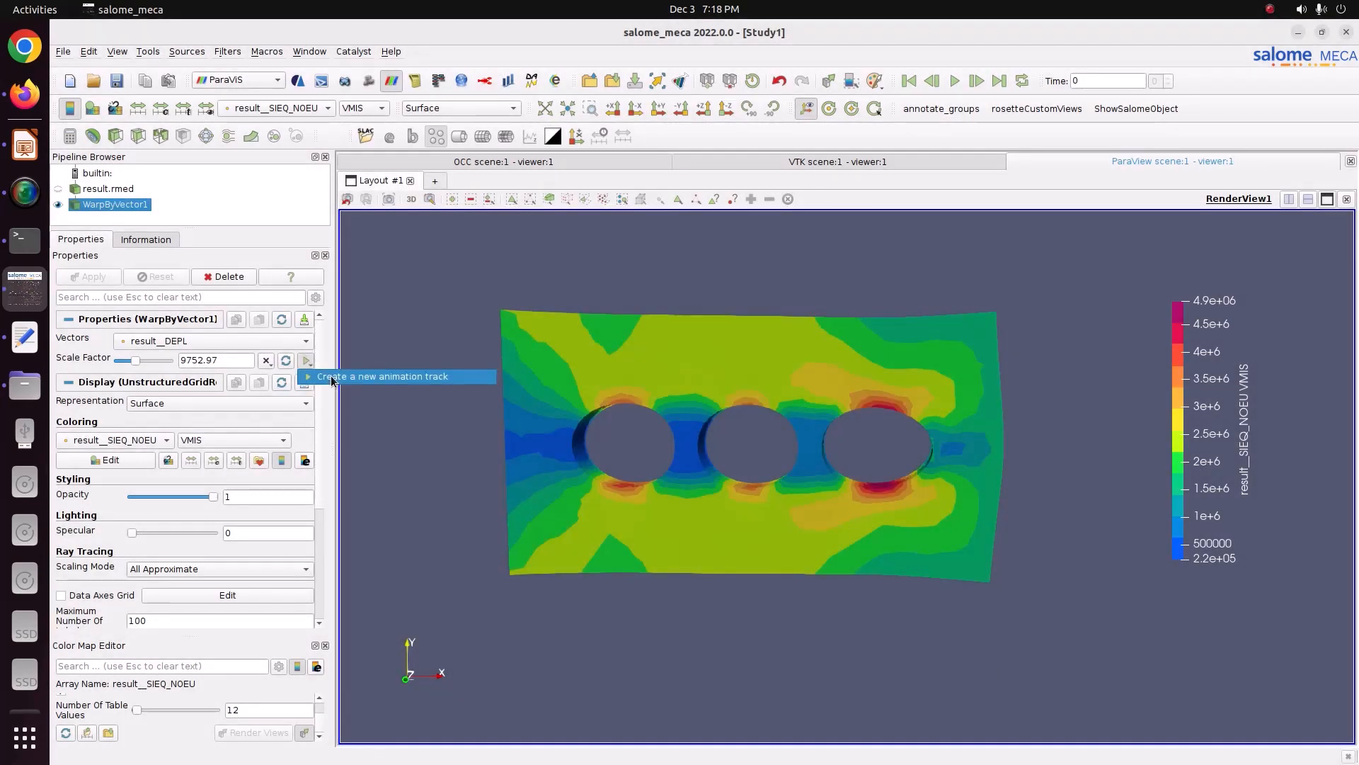
left_click(313, 376)
double_click(604, 509)
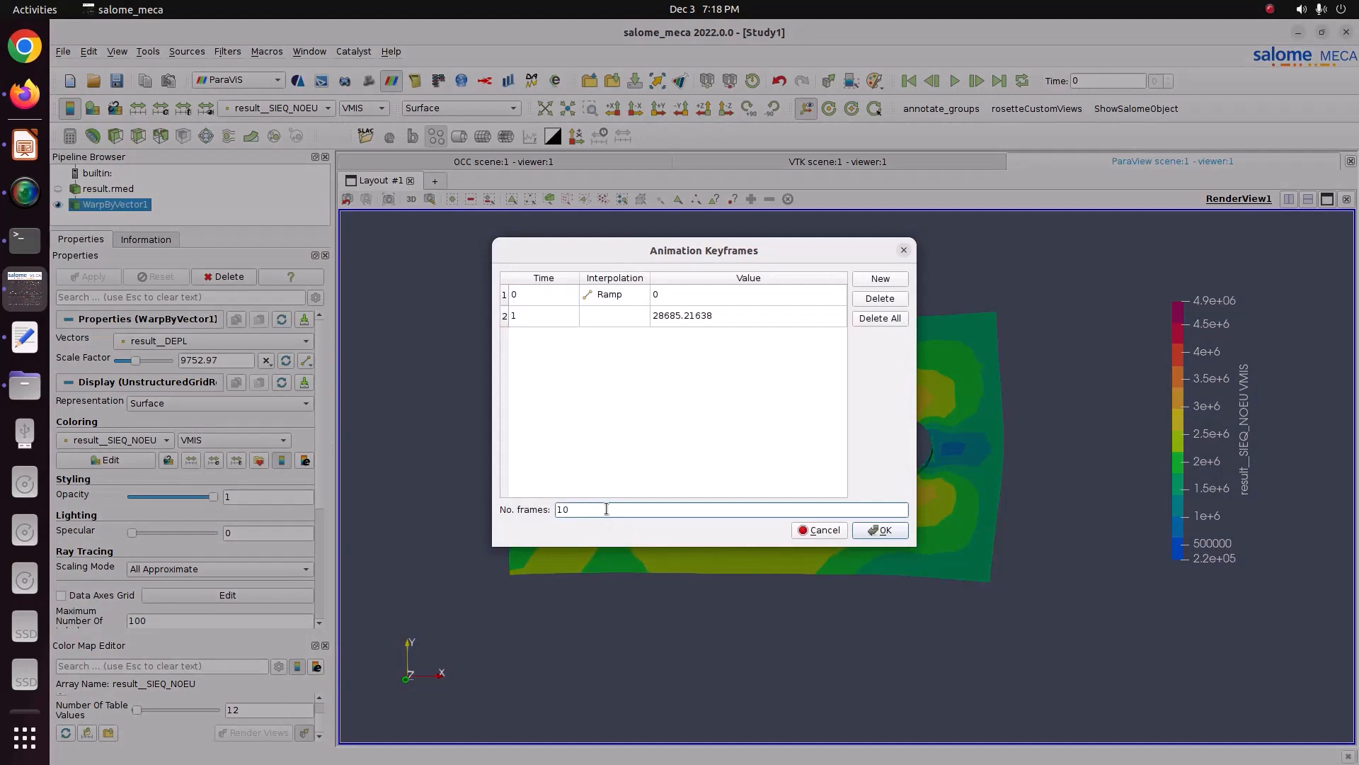
double_click(606, 509)
type("25")
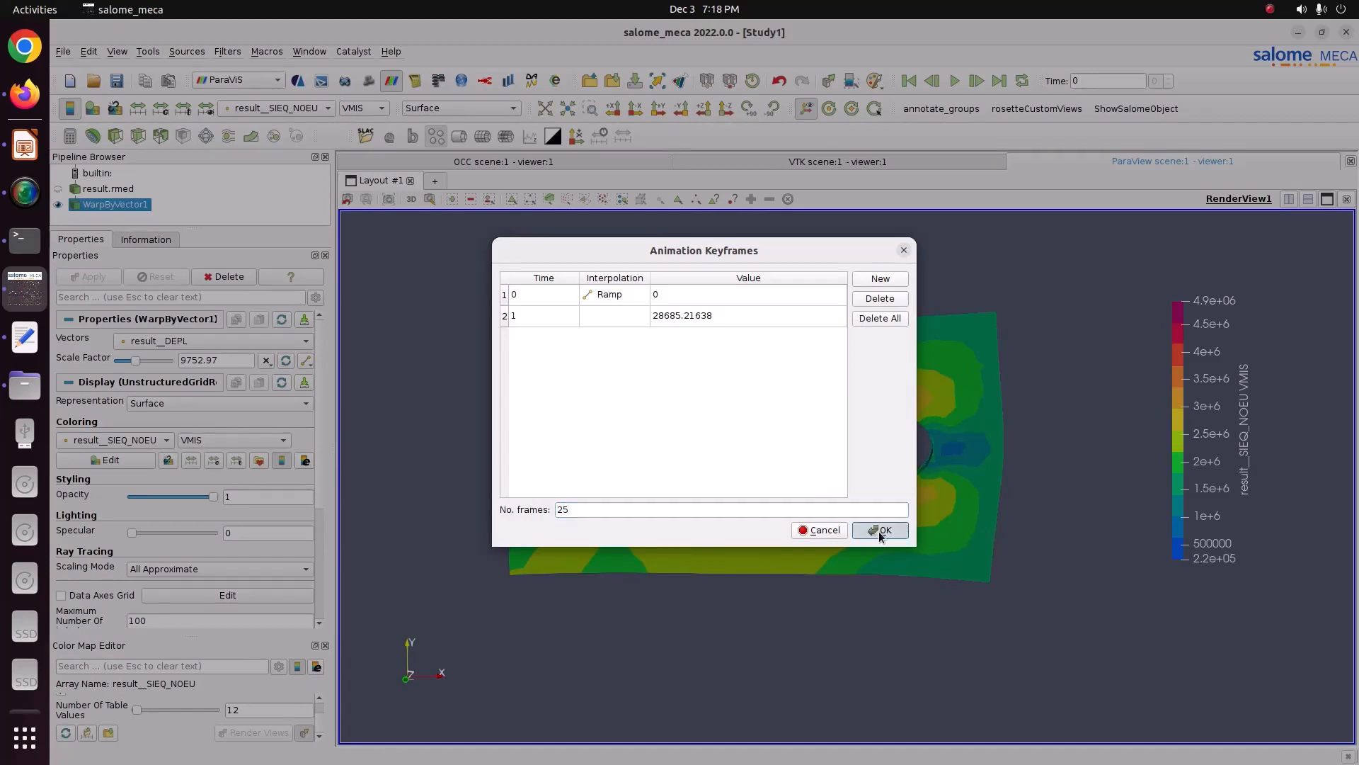
left_click(880, 530)
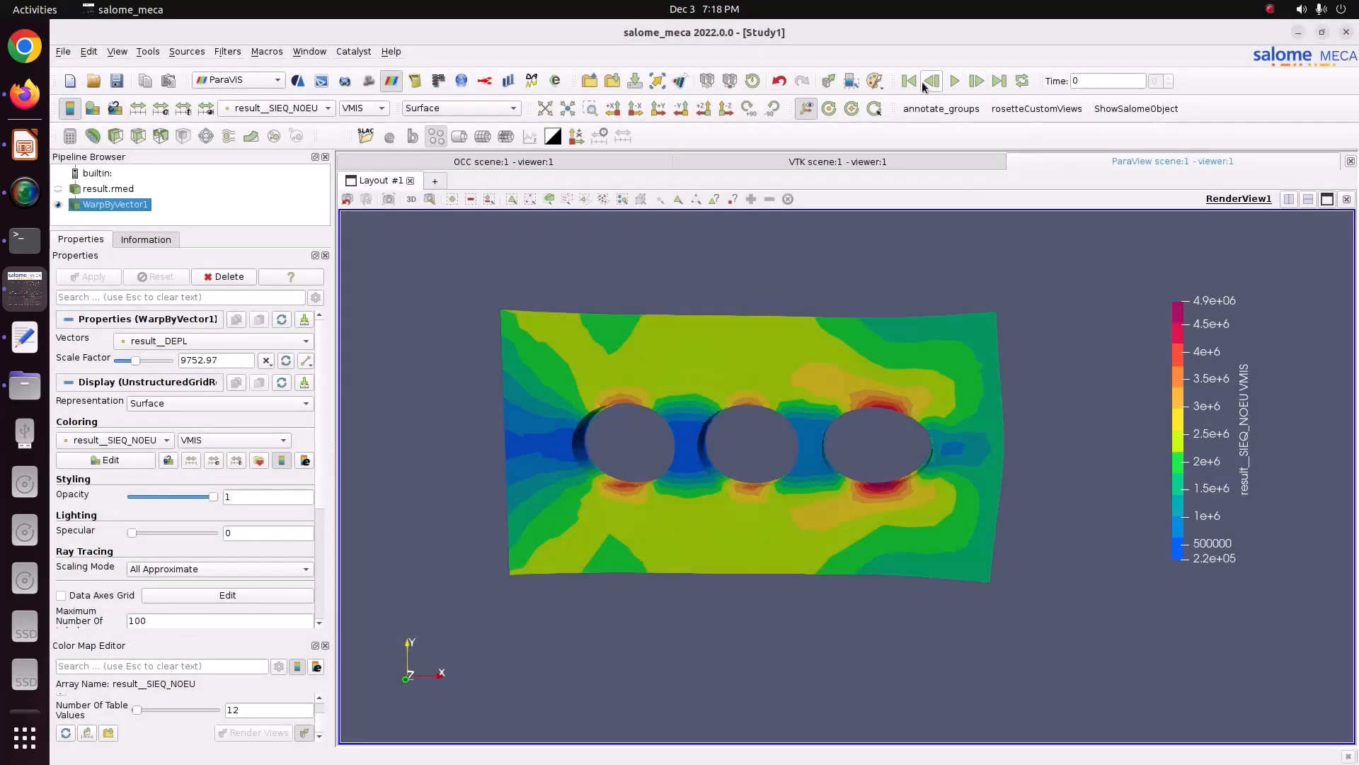
Step: Play the deformation animation
left_click(954, 81)
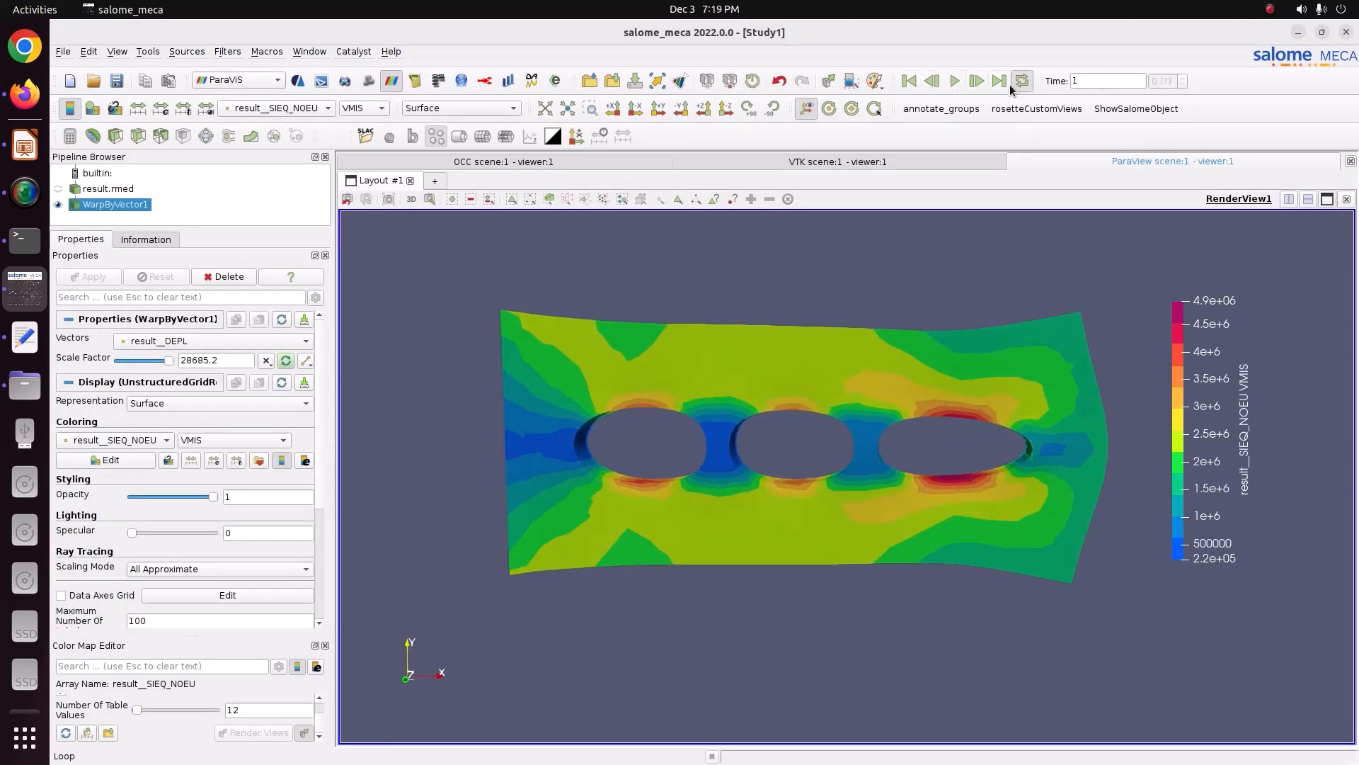
left_click(954, 82)
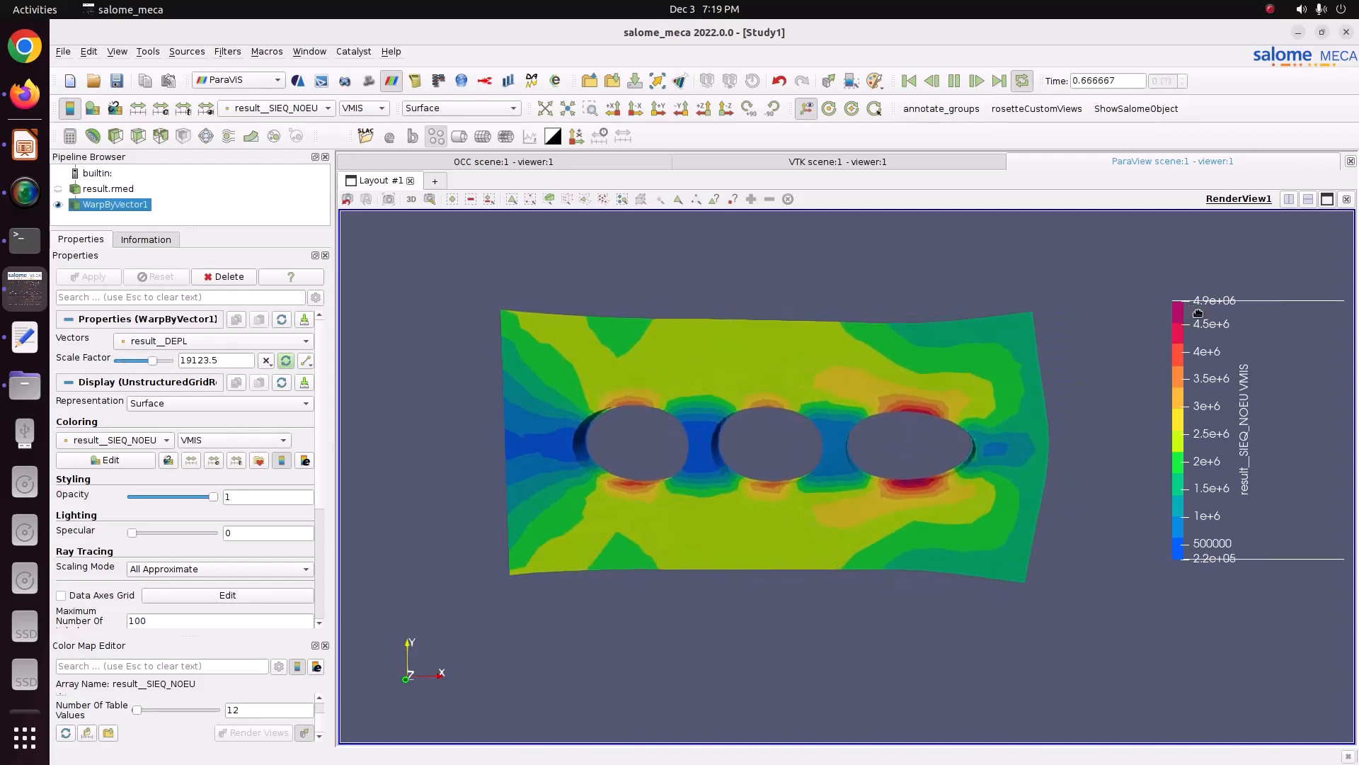
Step: Colour the warped plate by result__SIGM_NOEU Magnitude
left_click(280, 107)
left_click(281, 123)
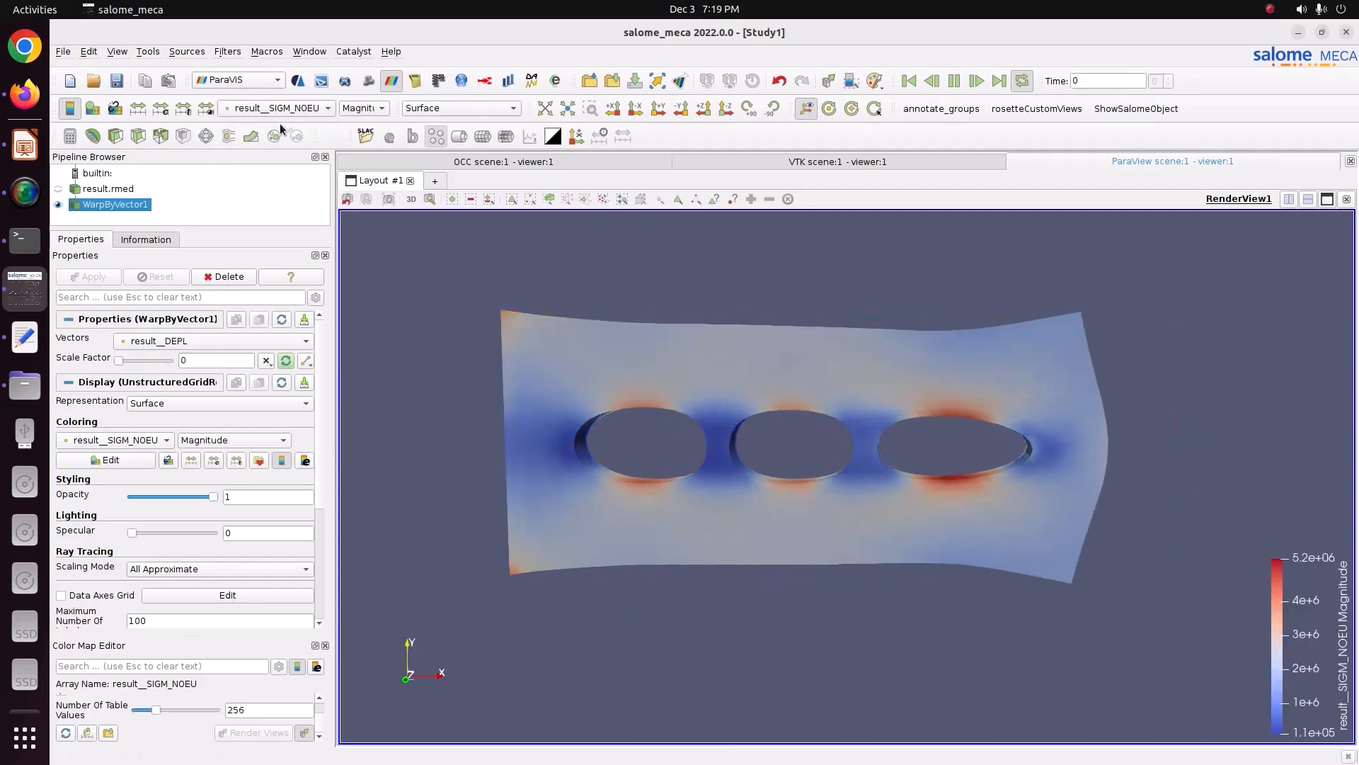
left_click(280, 115)
left_click(280, 96)
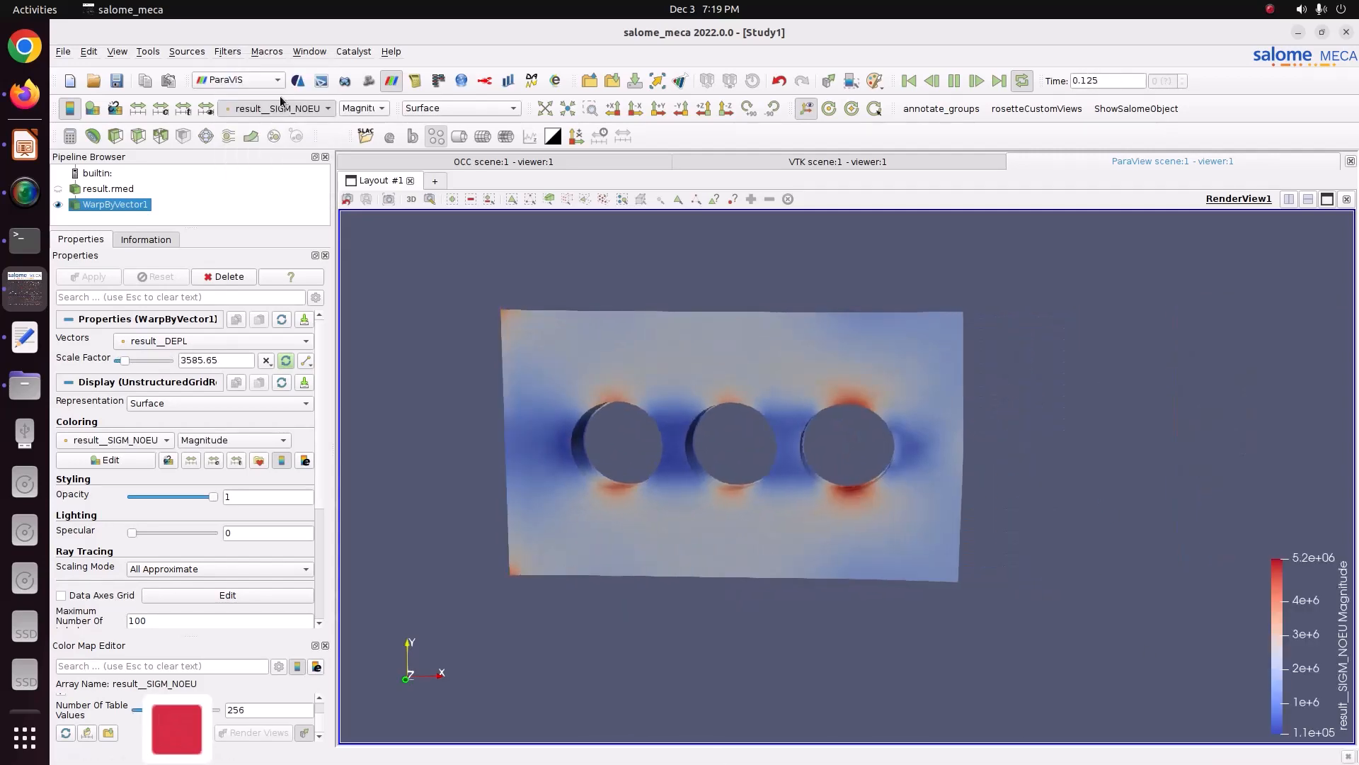